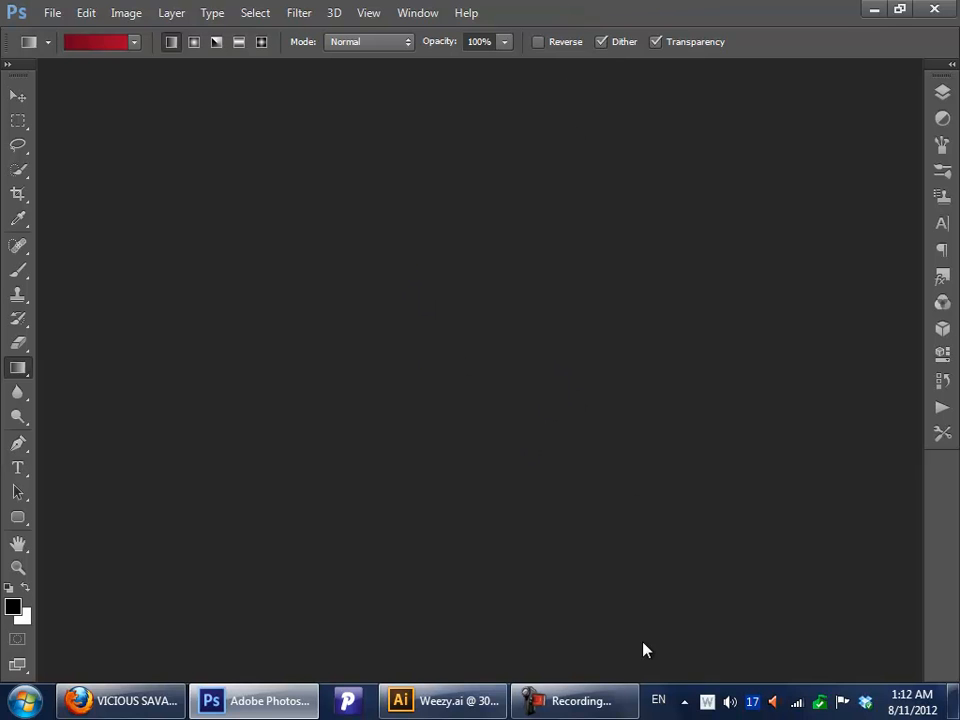
Step: Create a new white RGB document 900 pixels wide and 700 pixels high at 72 pixels/inch
{"action": "left_click", "coordinate": [45, 12]}
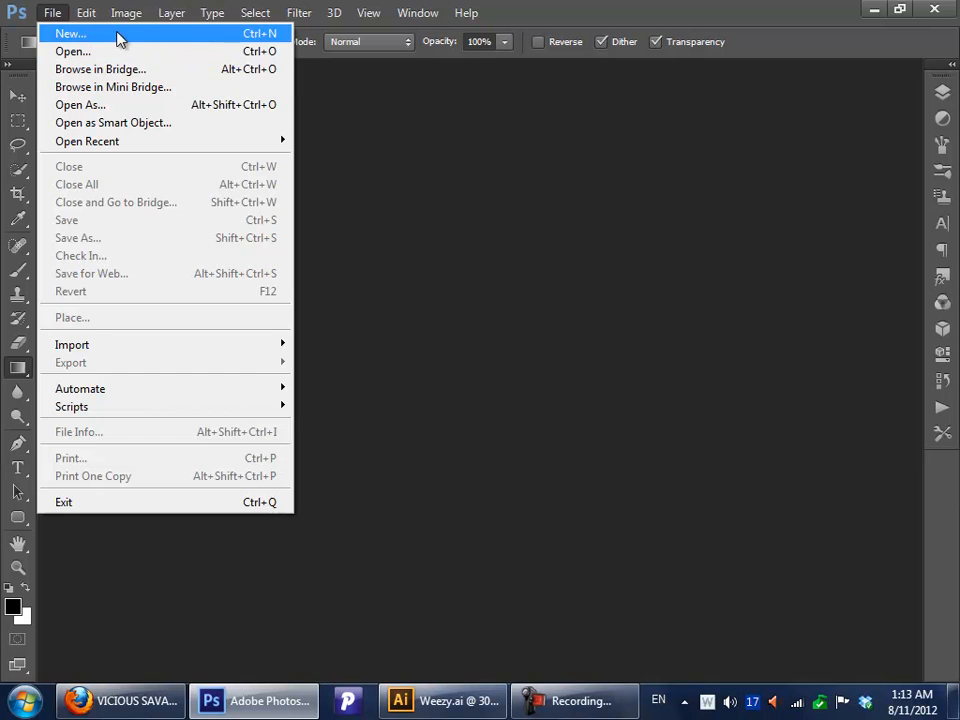
{"action": "left_click", "coordinate": [356, 180]}
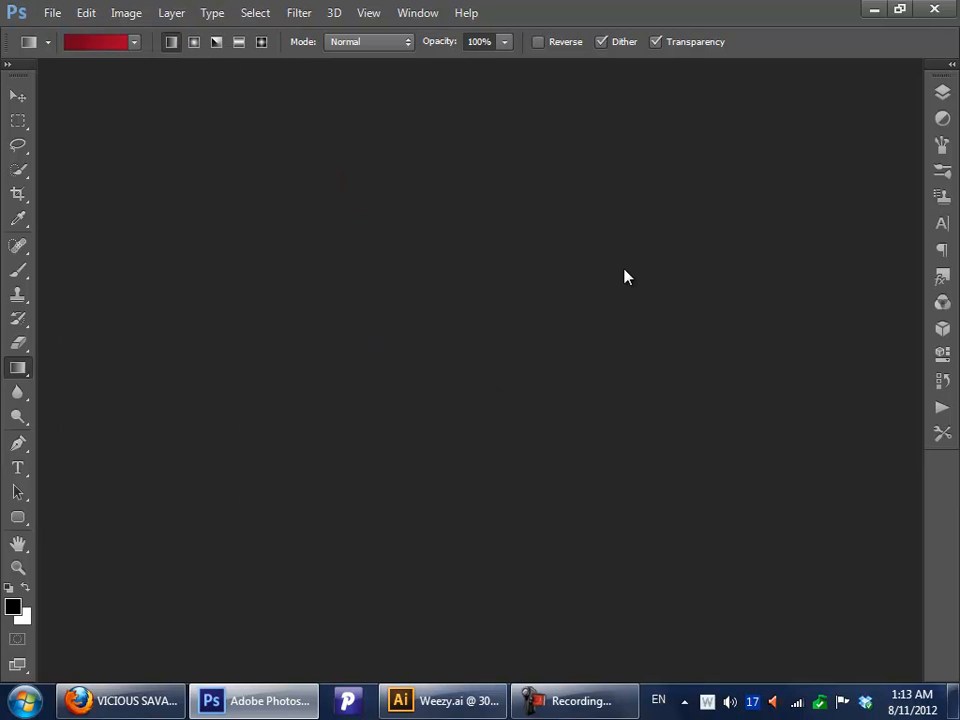
{"action": "left_click", "coordinate": [53, 13]}
{"action": "left_click", "coordinate": [79, 34]}
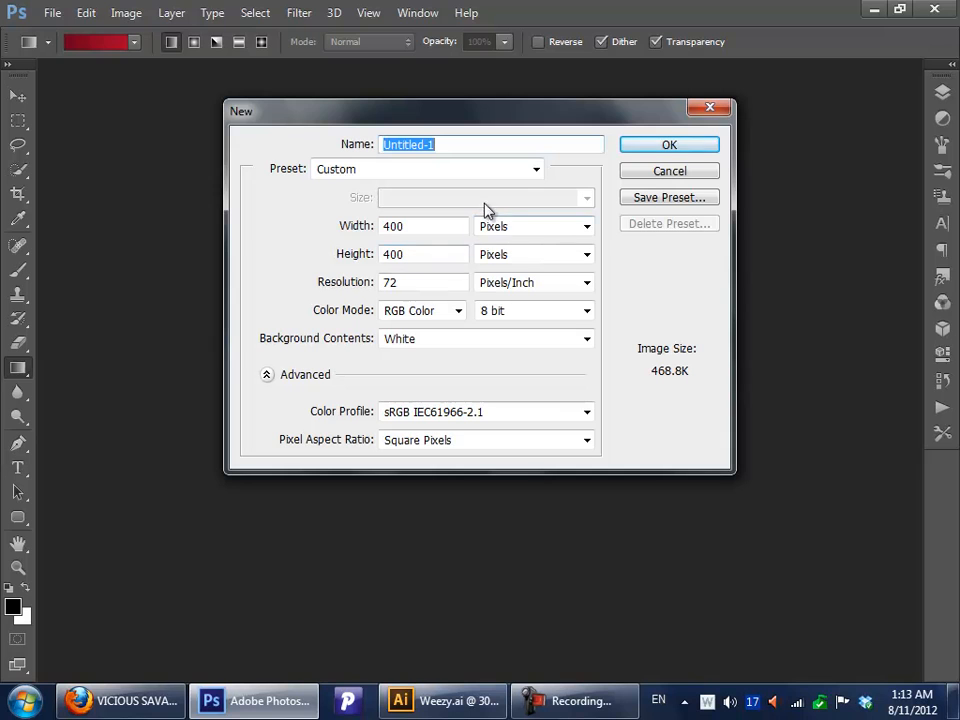
{"action": "double_click", "coordinate": [444, 227]}
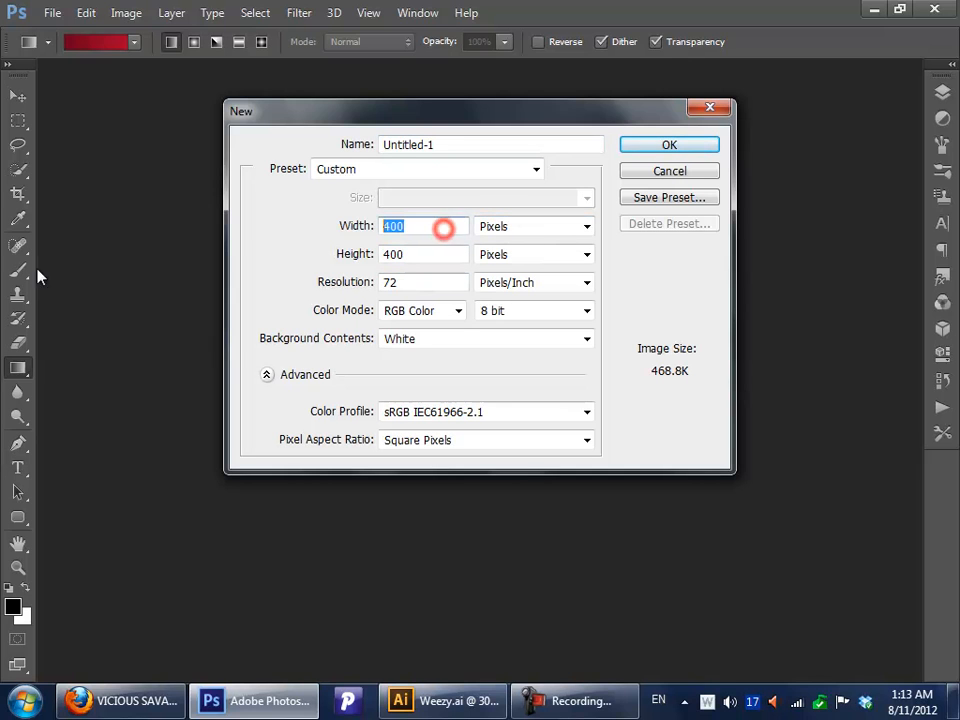
{"action": "type", "text": "500"}
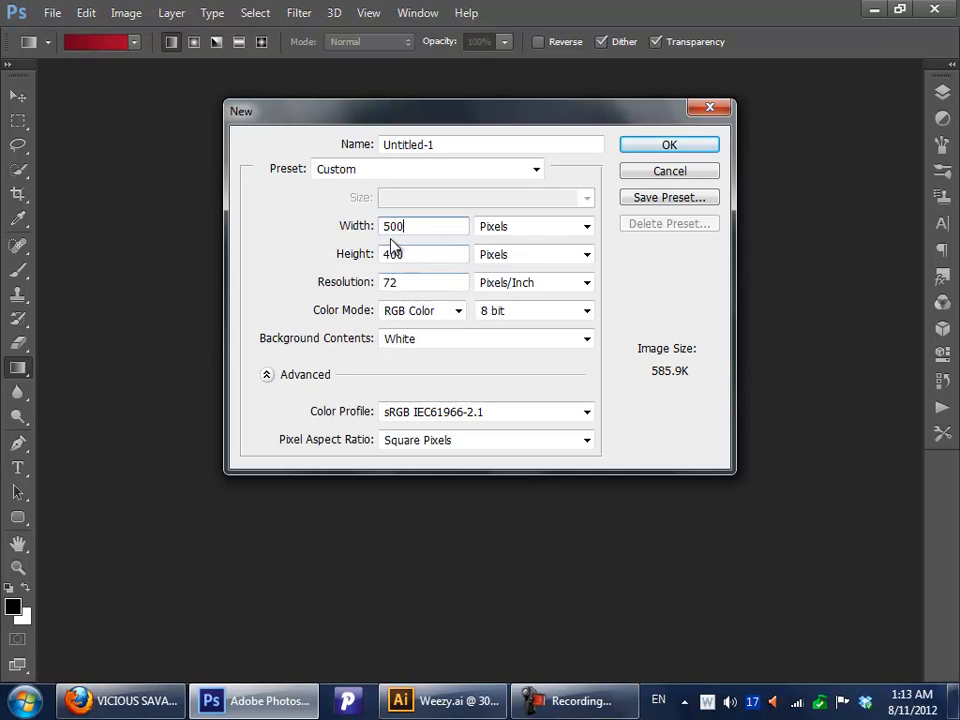
{"action": "type", "text": "9"}
{"action": "left_click_drag", "start_coordinate": [391, 226], "coordinate": [384, 226]}
{"action": "key", "text": "Tab"}
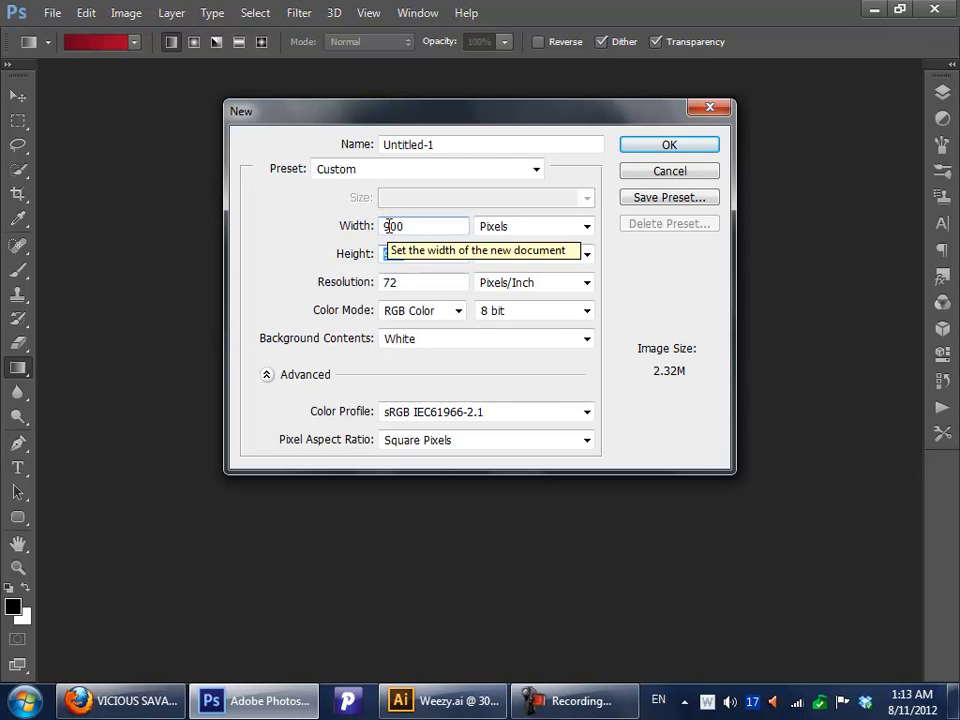
{"action": "type", "text": "700"}
{"action": "key", "text": "Return"}
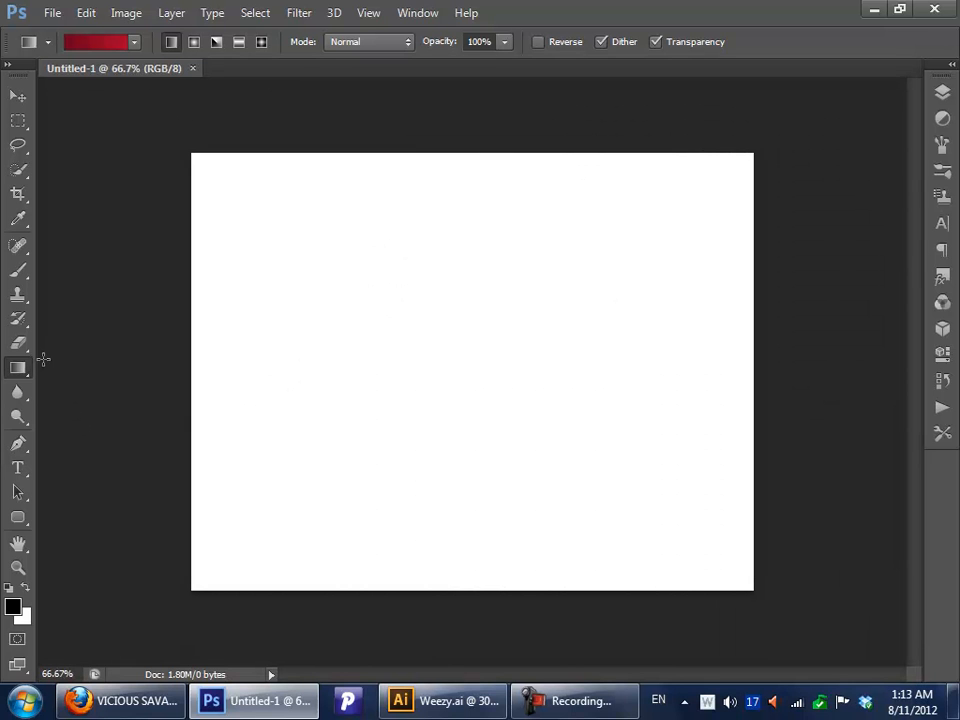
Step: Convert the locked Background into a regular layer, keeping the suggested name Layer 0
{"action": "left_click", "coordinate": [124, 361]}
{"action": "left_click", "coordinate": [943, 92]}
{"action": "double_click", "coordinate": [812, 180]}
{"action": "left_click", "coordinate": [649, 220]}
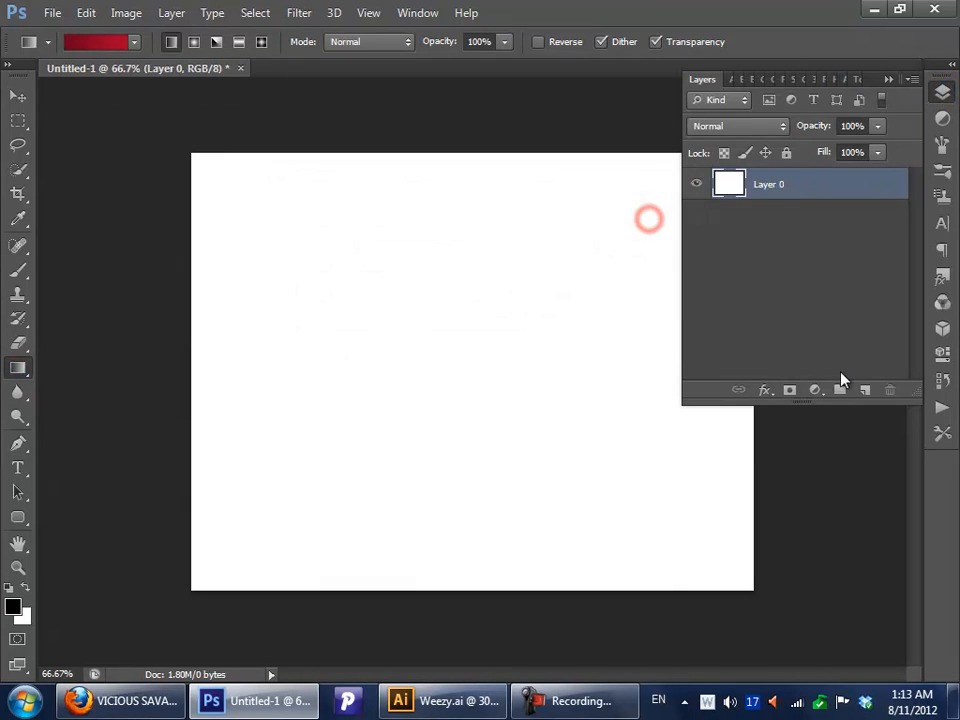
{"action": "left_click", "coordinate": [766, 390]}
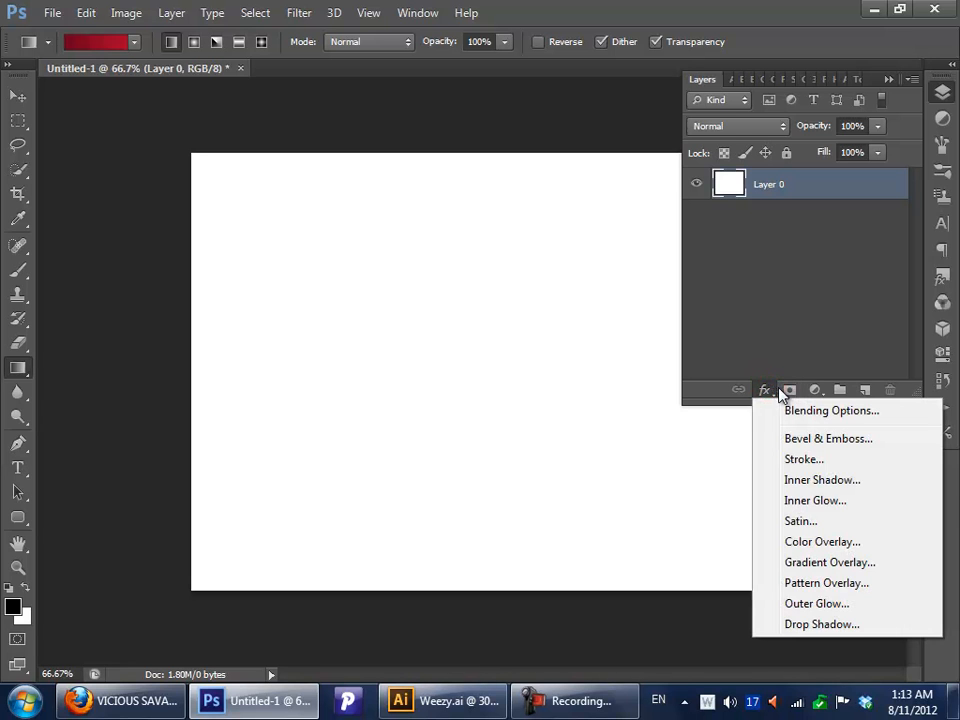
{"action": "left_click", "coordinate": [764, 390]}
{"action": "left_click", "coordinate": [764, 390]}
{"action": "left_click", "coordinate": [764, 390]}
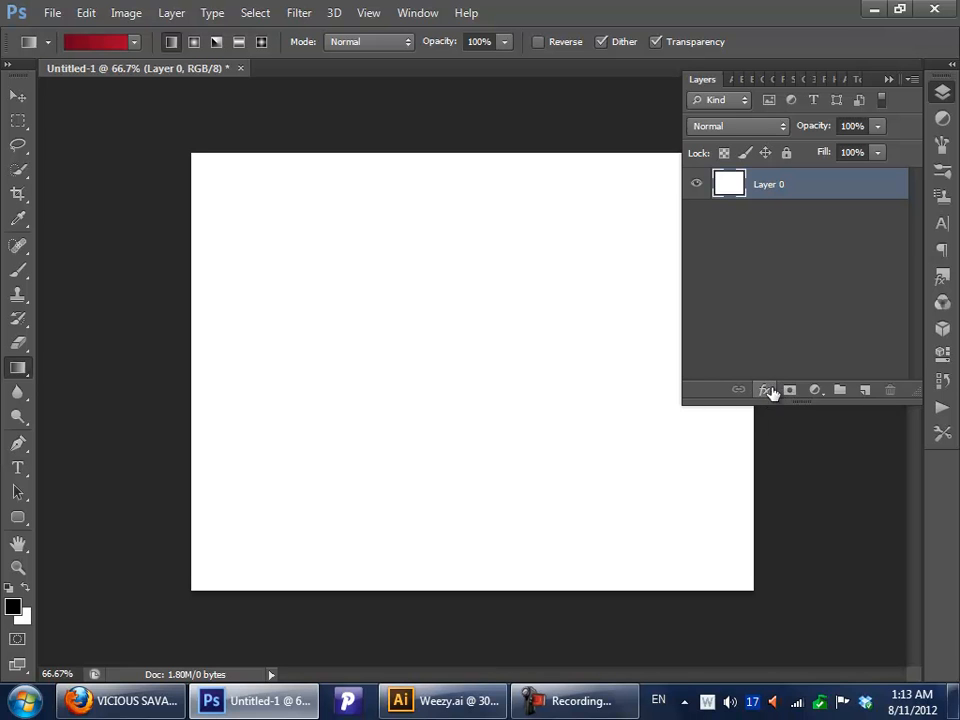
{"action": "left_click", "coordinate": [766, 391]}
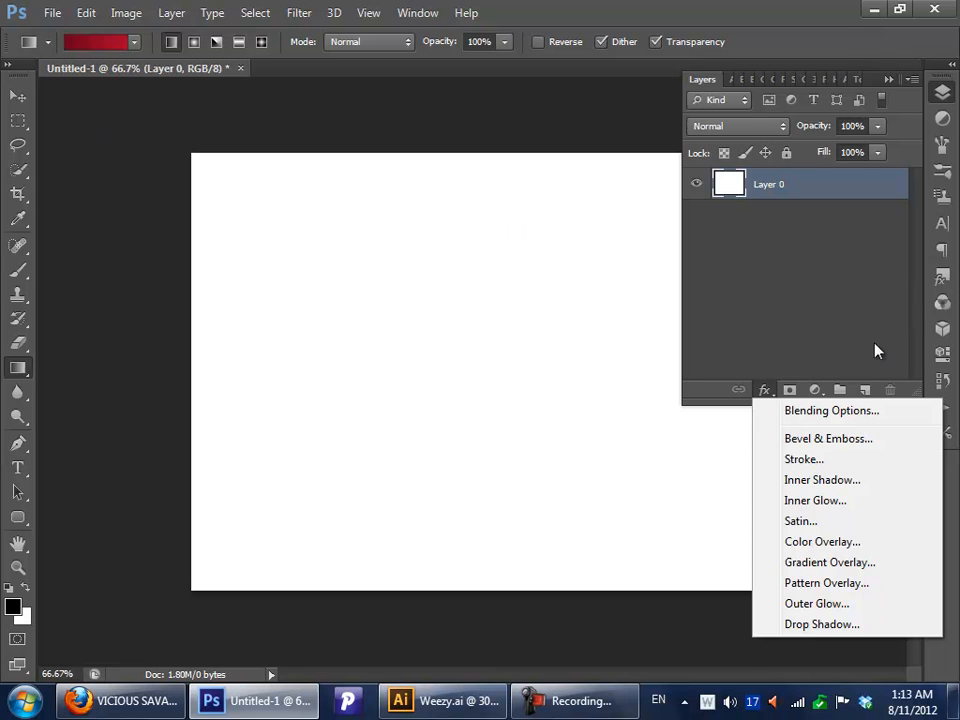
Step: Add a new layer above Layer 0 and start a horizontal text line in the upper middle of the canvas
{"action": "left_click", "coordinate": [866, 390]}
{"action": "left_click", "coordinate": [866, 390]}
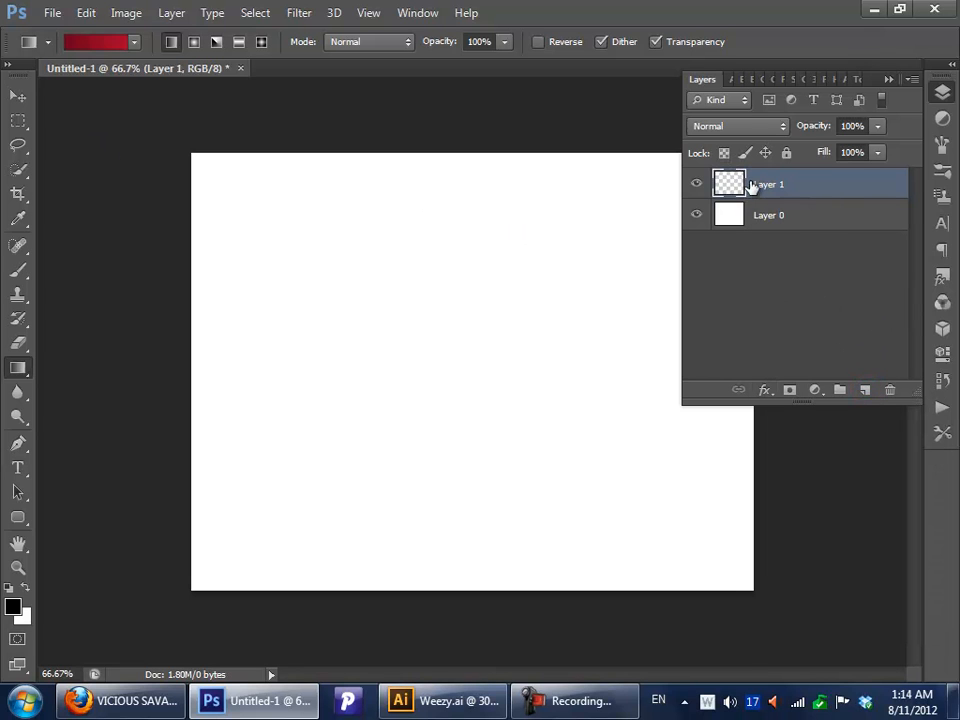
{"action": "left_click", "coordinate": [18, 271]}
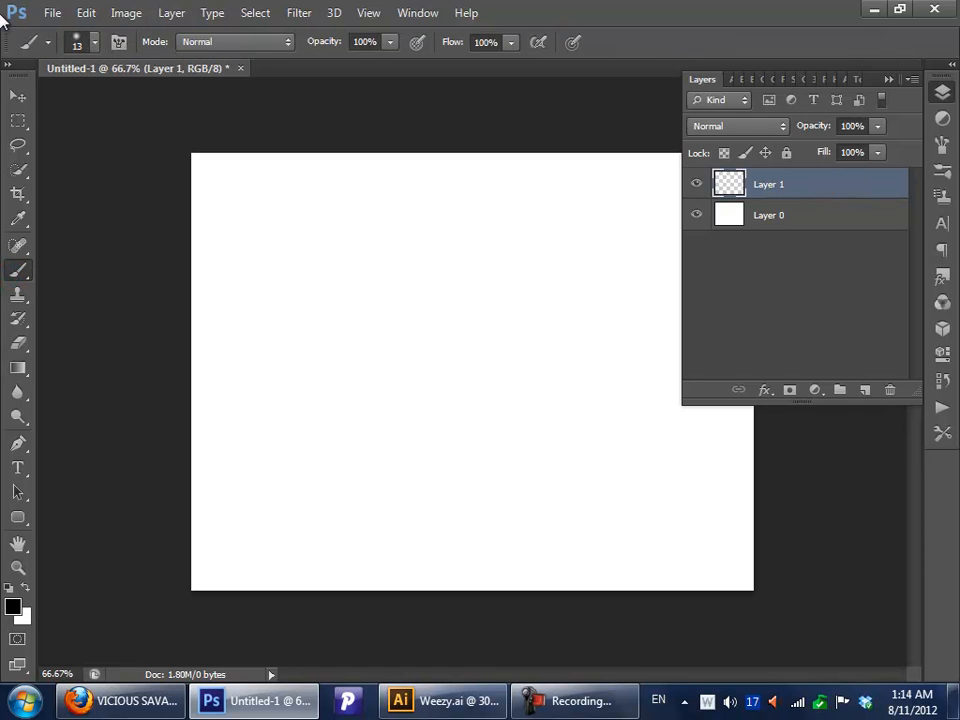
{"action": "left_click", "coordinate": [18, 96]}
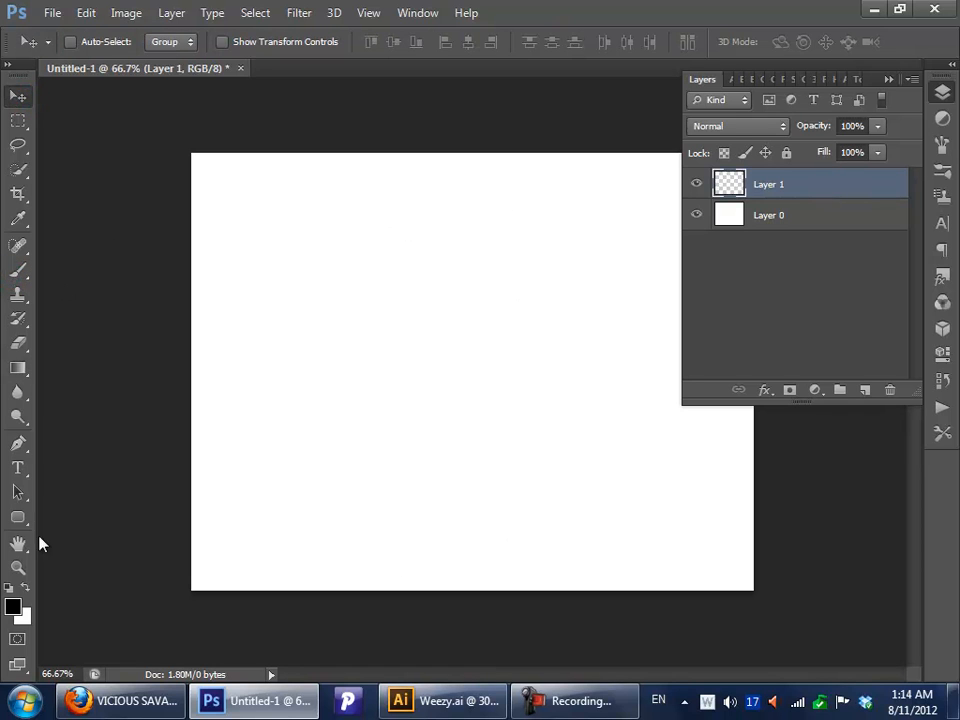
{"action": "left_click", "coordinate": [18, 467]}
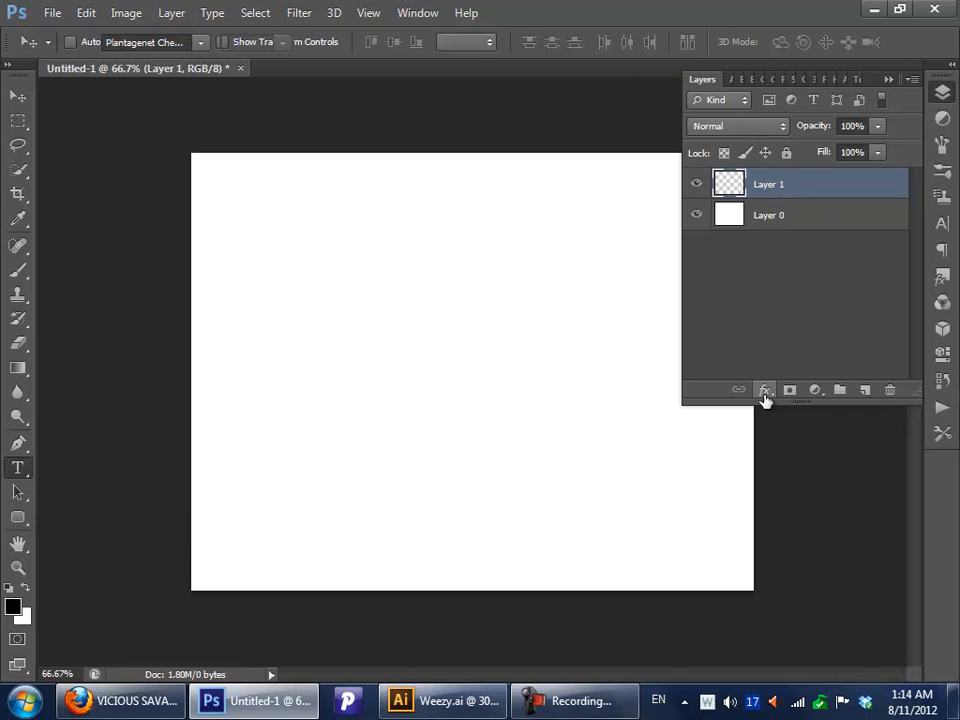
{"action": "left_click", "coordinate": [402, 290]}
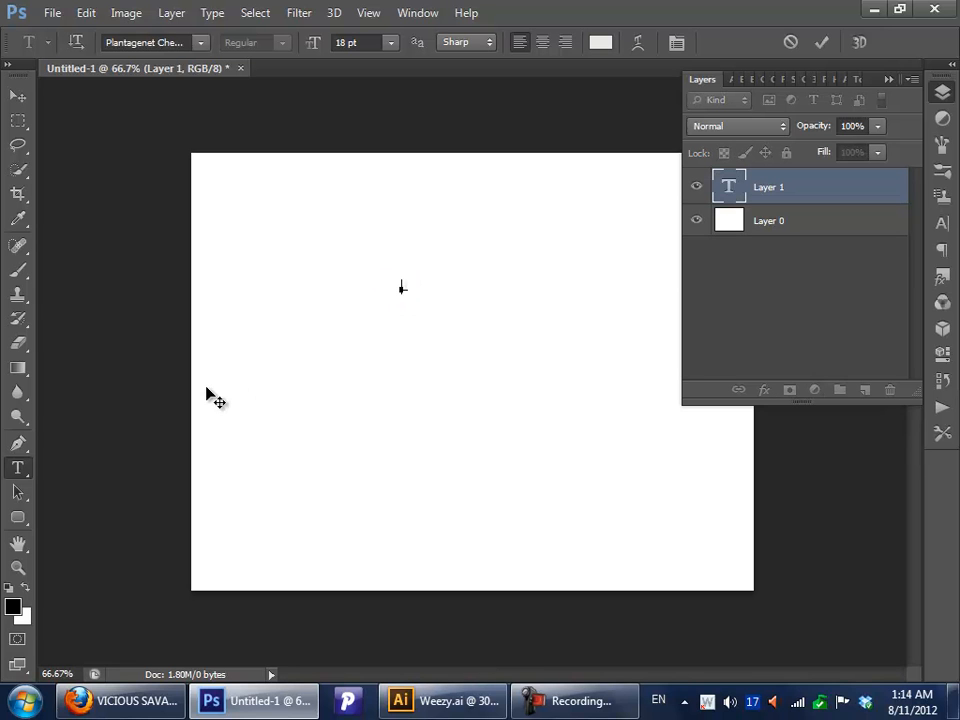
Step: Set the text colour to a very dark red
{"action": "left_click", "coordinate": [600, 42]}
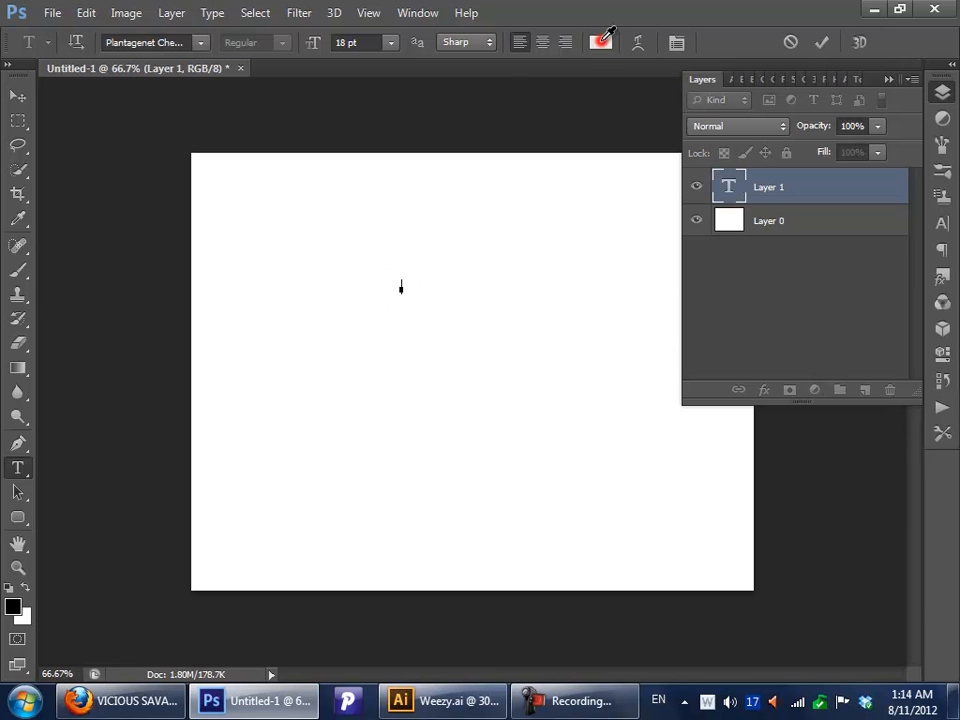
{"action": "left_click", "coordinate": [717, 505]}
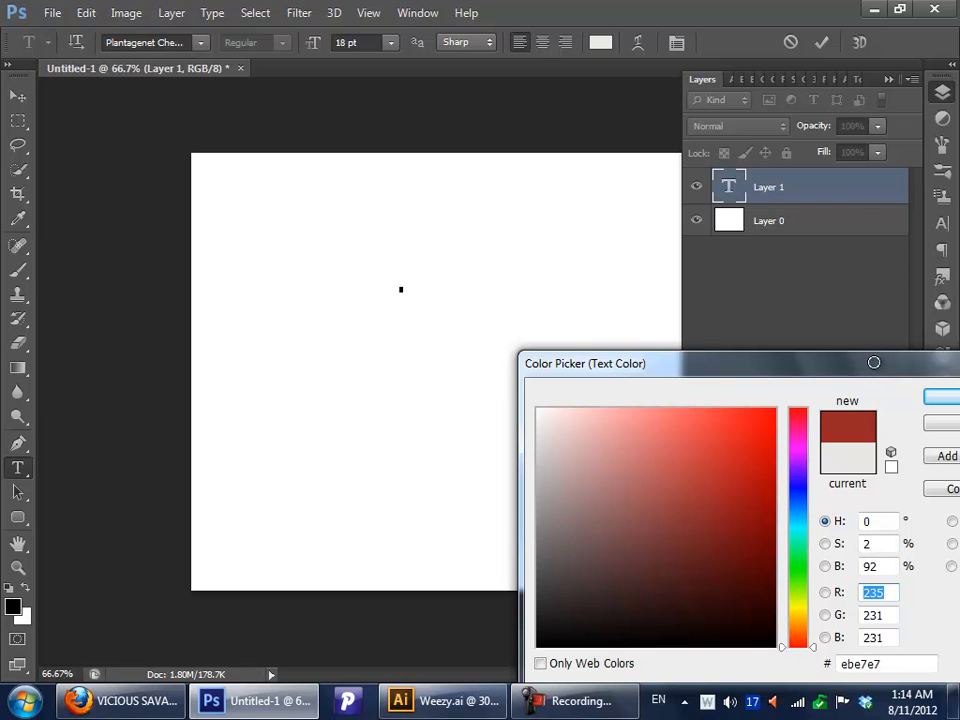
{"action": "left_click_drag", "start_coordinate": [873, 364], "coordinate": [711, 206]}
{"action": "left_click", "coordinate": [576, 443]}
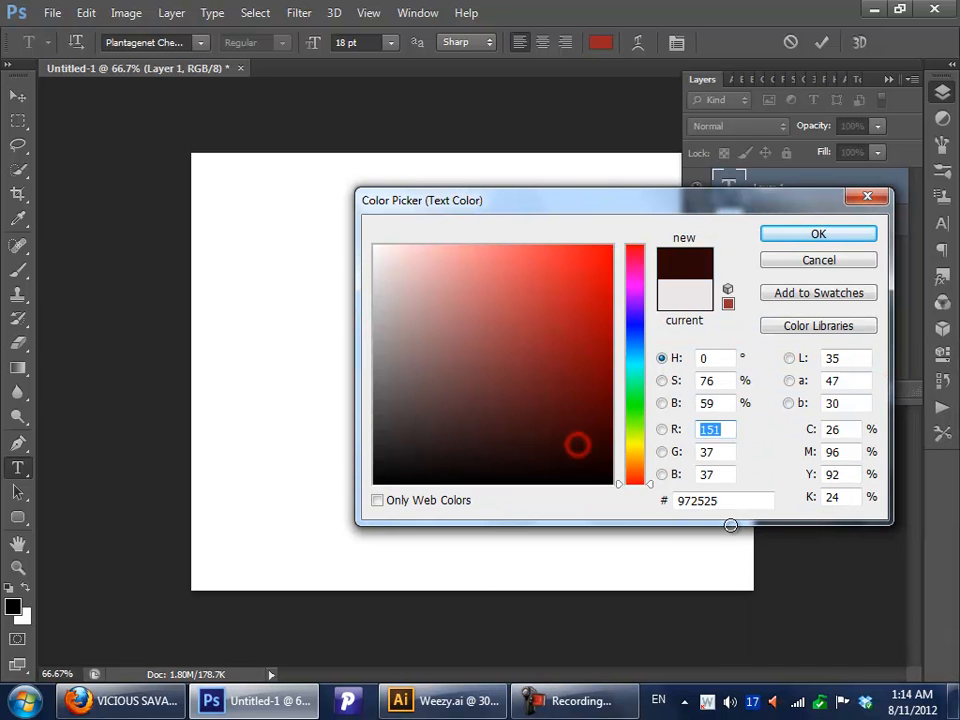
{"action": "left_click", "coordinate": [812, 234]}
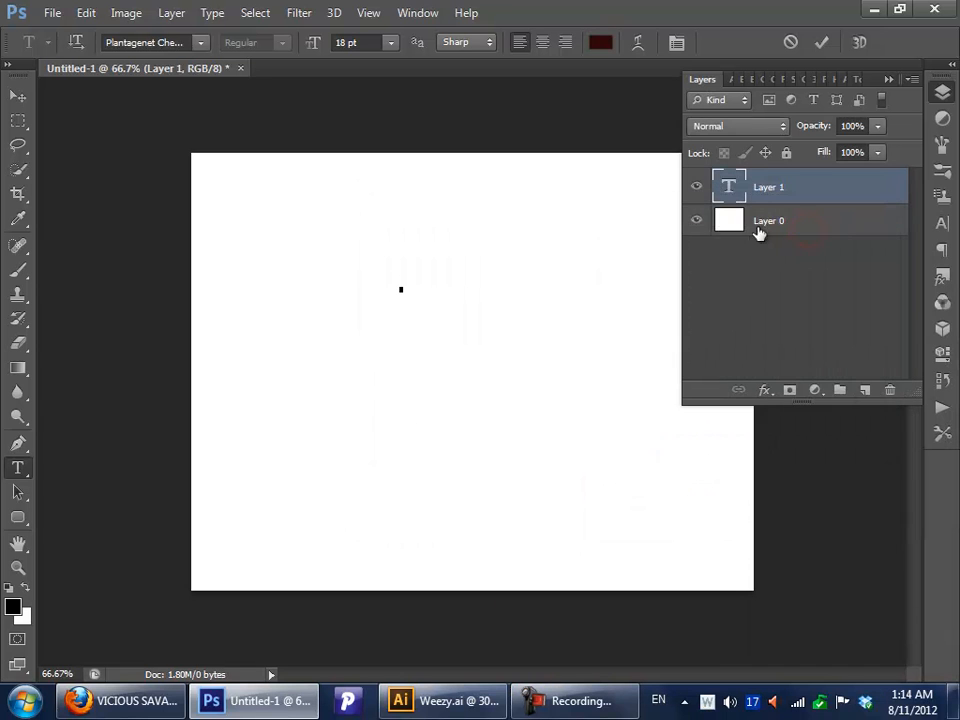
Step: Set the font size to 60 pt and enter the author's username as the text
{"action": "left_click", "coordinate": [391, 44]}
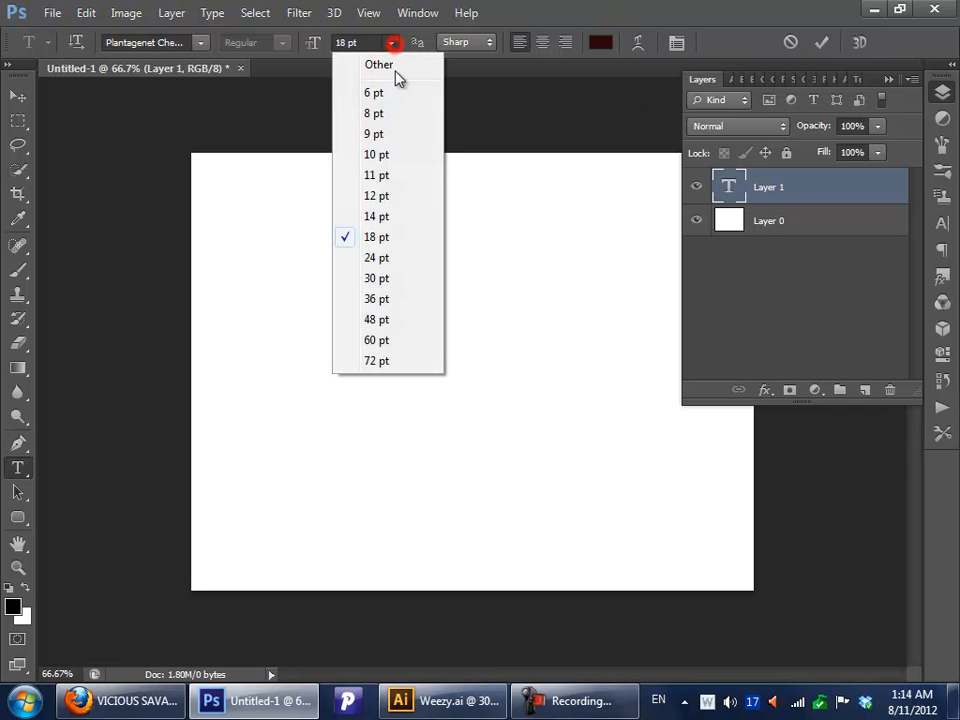
{"action": "left_click", "coordinate": [421, 336]}
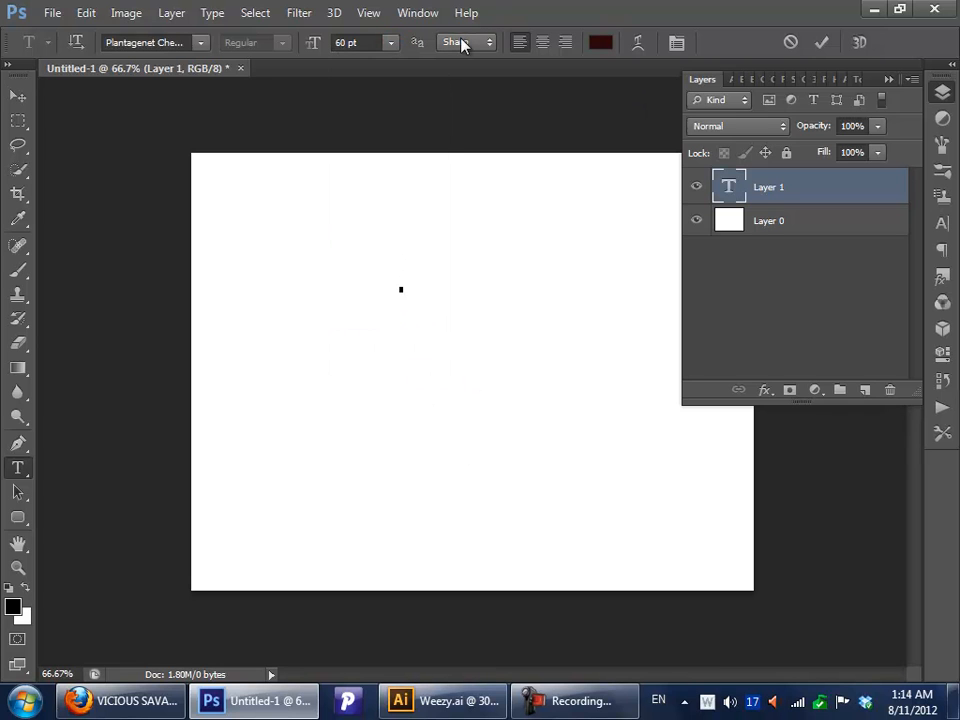
{"action": "type", "text": "Bas"}
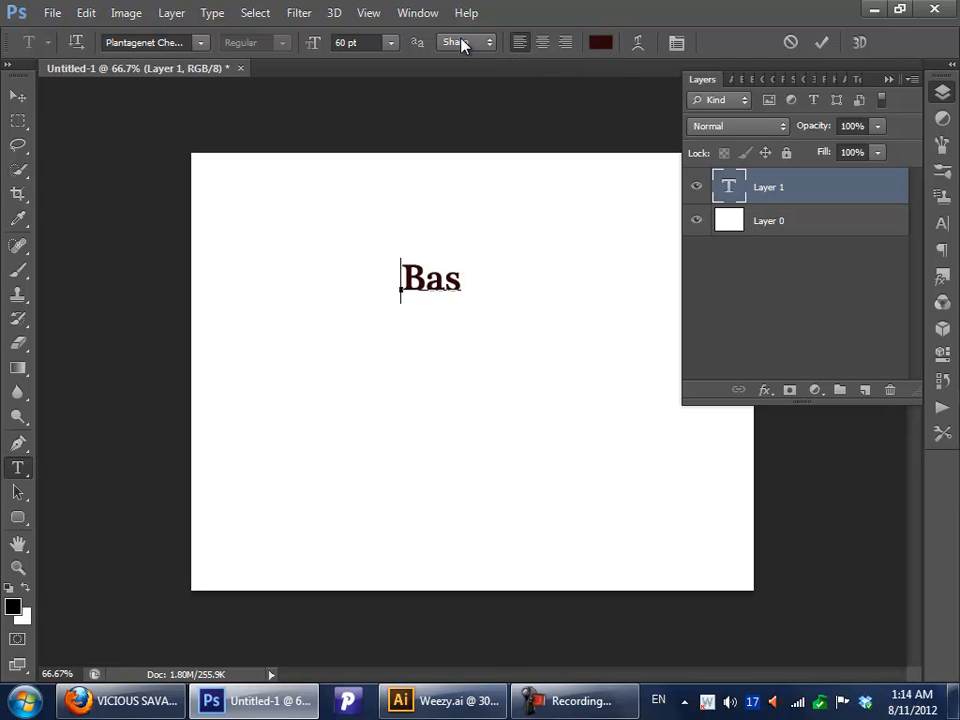
{"action": "type", "text": "rrhom"}
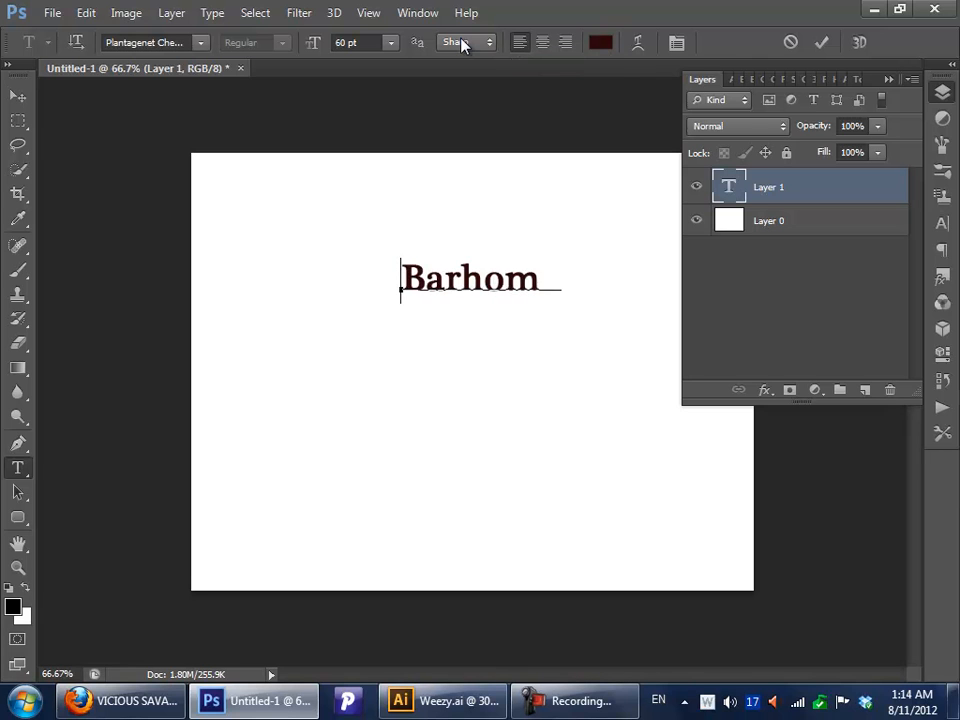
{"action": "type", "text": "basri123"}
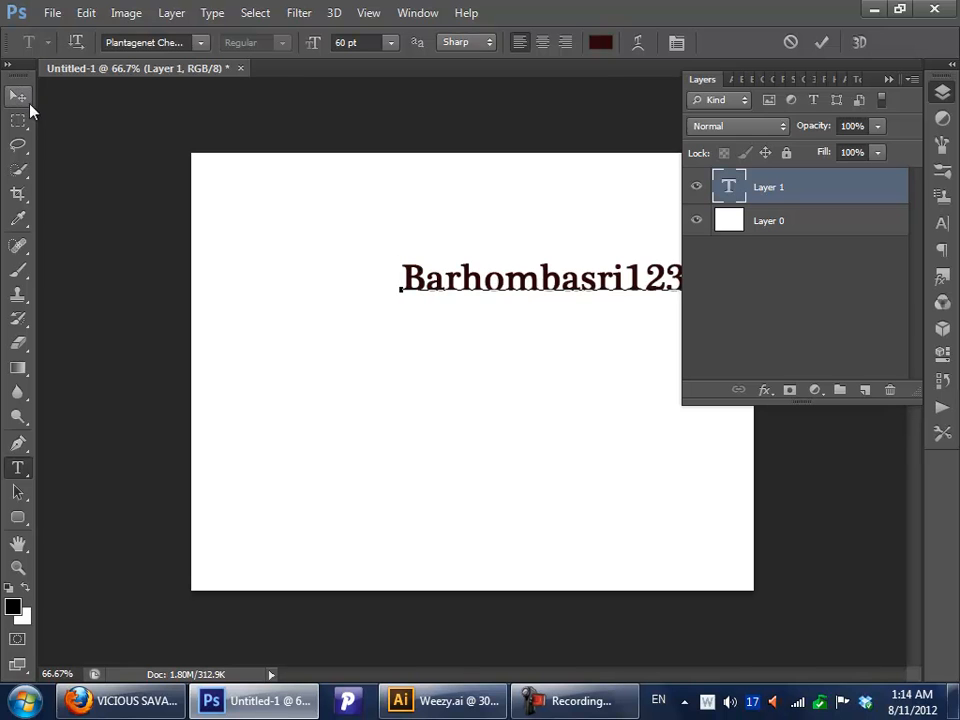
Step: Move the username text to the middle of the canvas and set its font size to 100 pt
{"action": "left_click", "coordinate": [18, 96]}
{"action": "left_click_drag", "start_coordinate": [566, 280], "coordinate": [485, 363]}
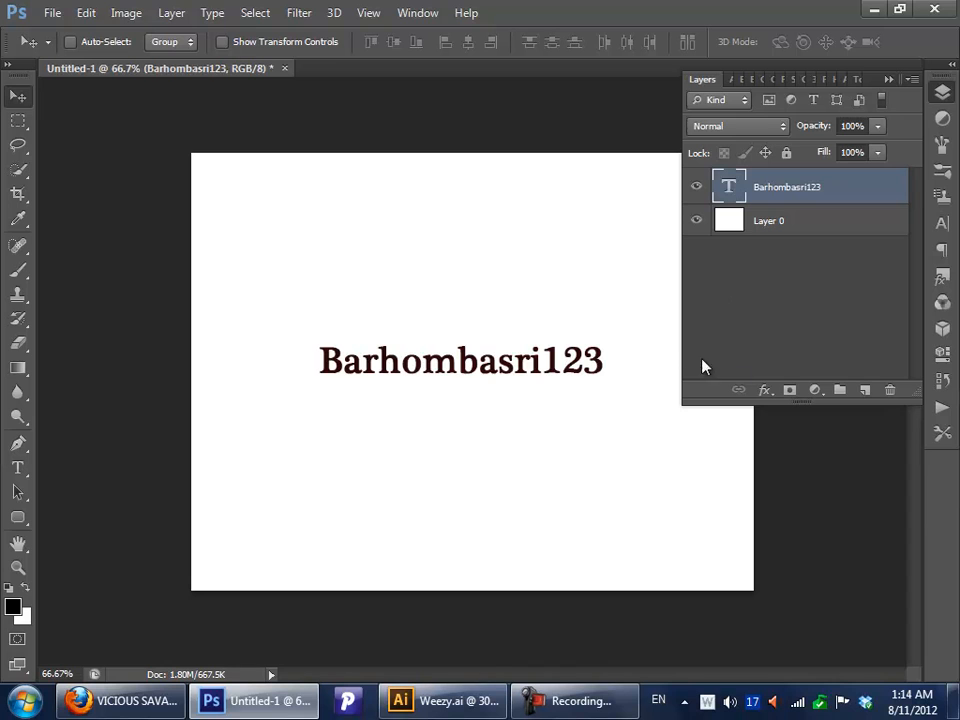
{"action": "key", "text": "t"}
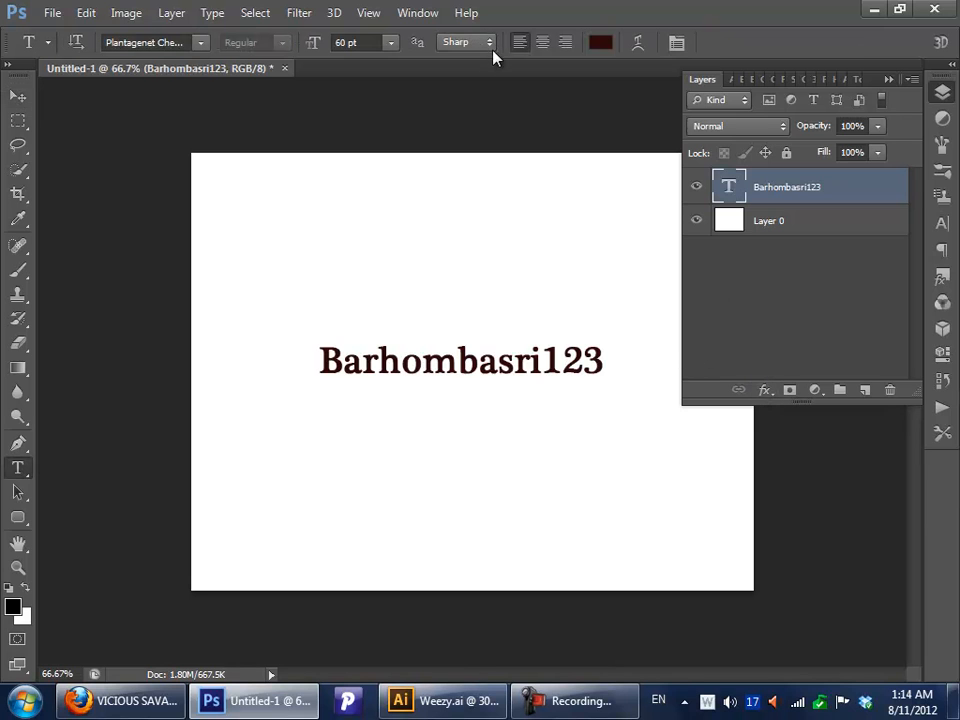
{"action": "left_click", "coordinate": [346, 43]}
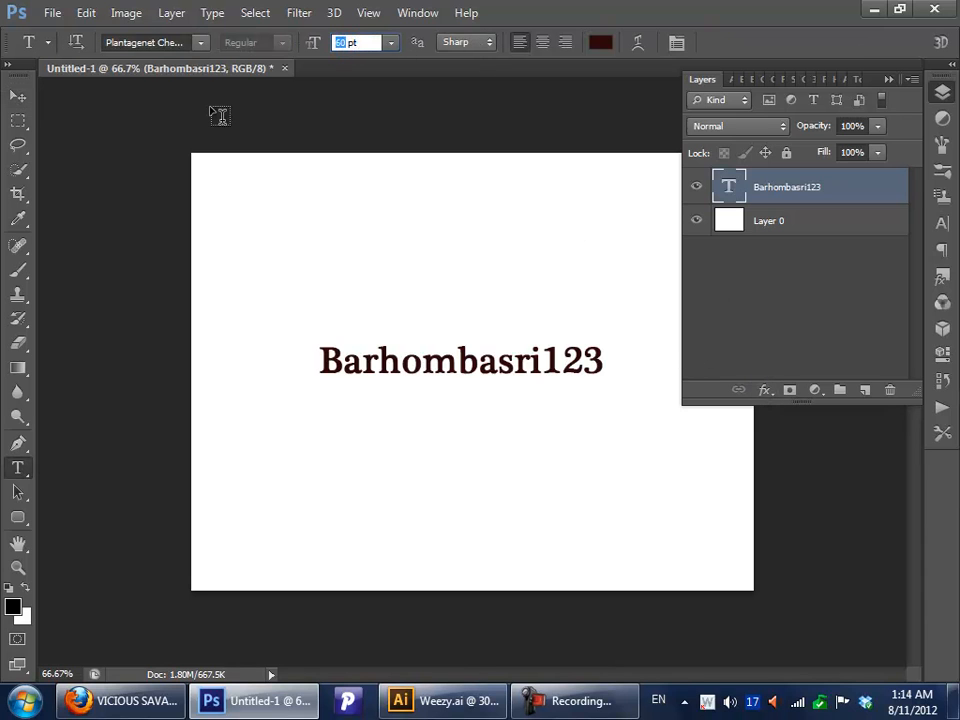
{"action": "type", "text": "100"}
{"action": "key", "text": "Return"}
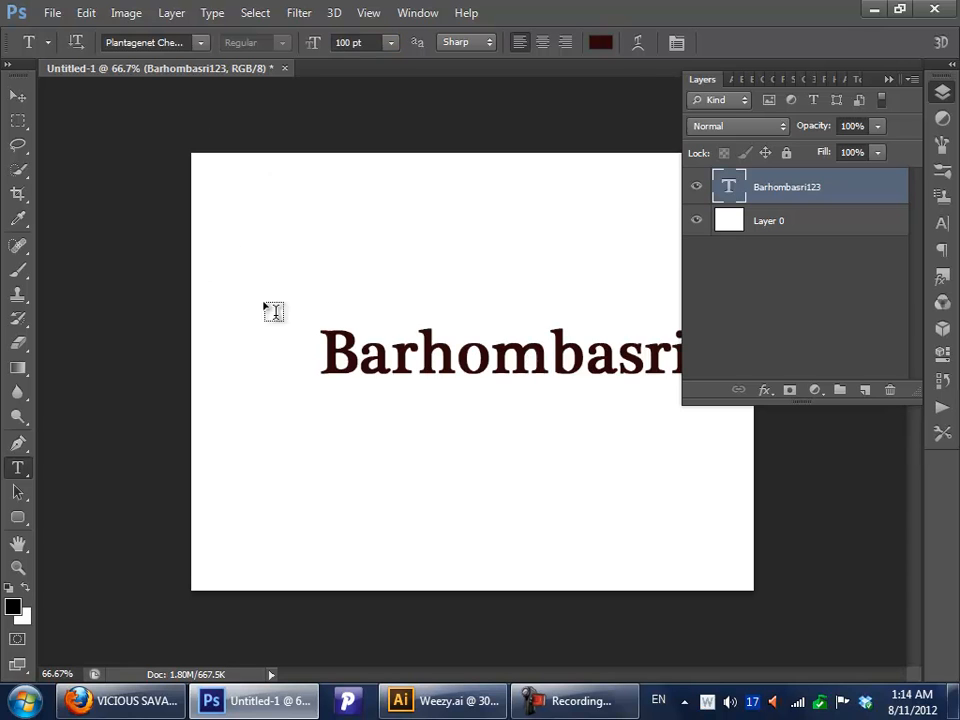
Step: Shift the enlarged text left to centre it horizontally on the canvas and collapse the layer list
{"action": "key", "text": "v"}
{"action": "left_click_drag", "start_coordinate": [499, 339], "coordinate": [413, 339]}
{"action": "left_click", "coordinate": [887, 78]}
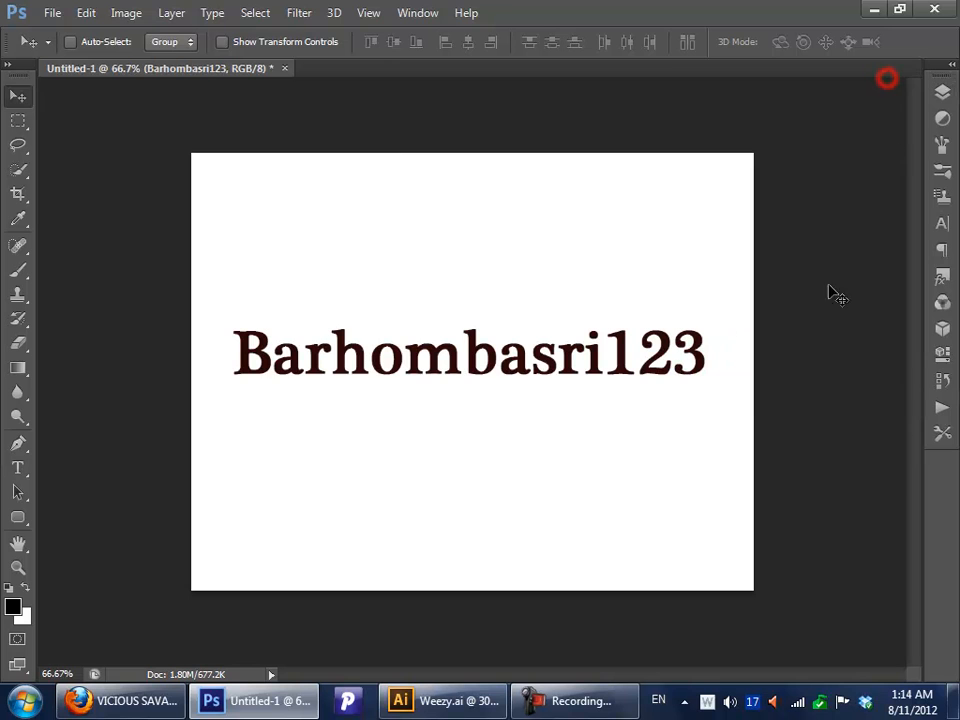
Step: Change the font of the username text to Tahoma
{"action": "key", "text": "t"}
{"action": "left_click", "coordinate": [200, 42]}
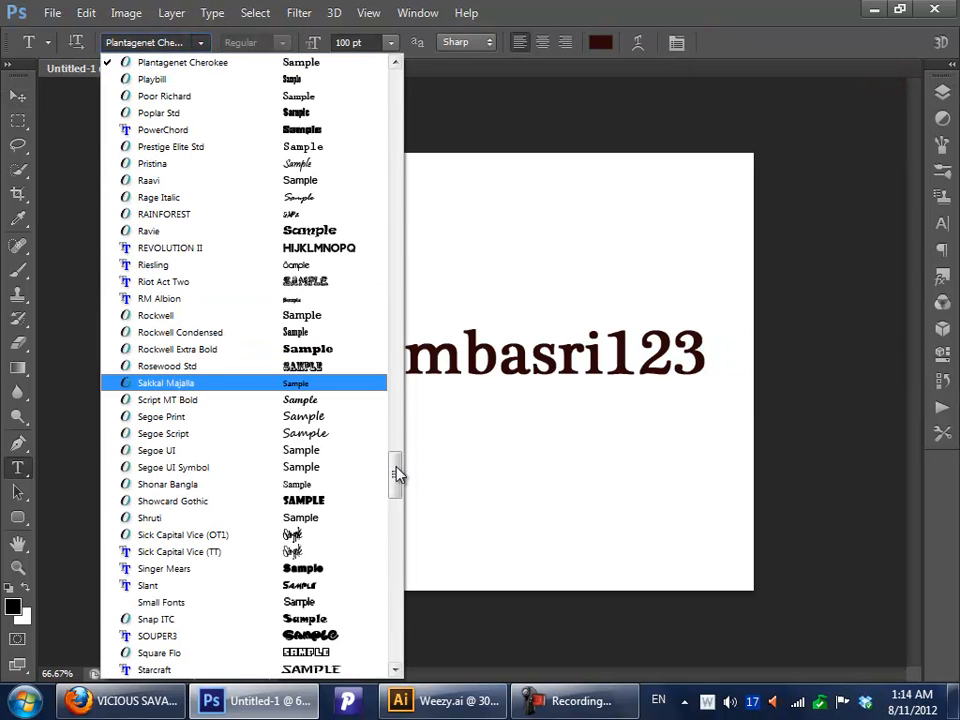
{"action": "left_click_drag", "start_coordinate": [394, 467], "coordinate": [422, 180]}
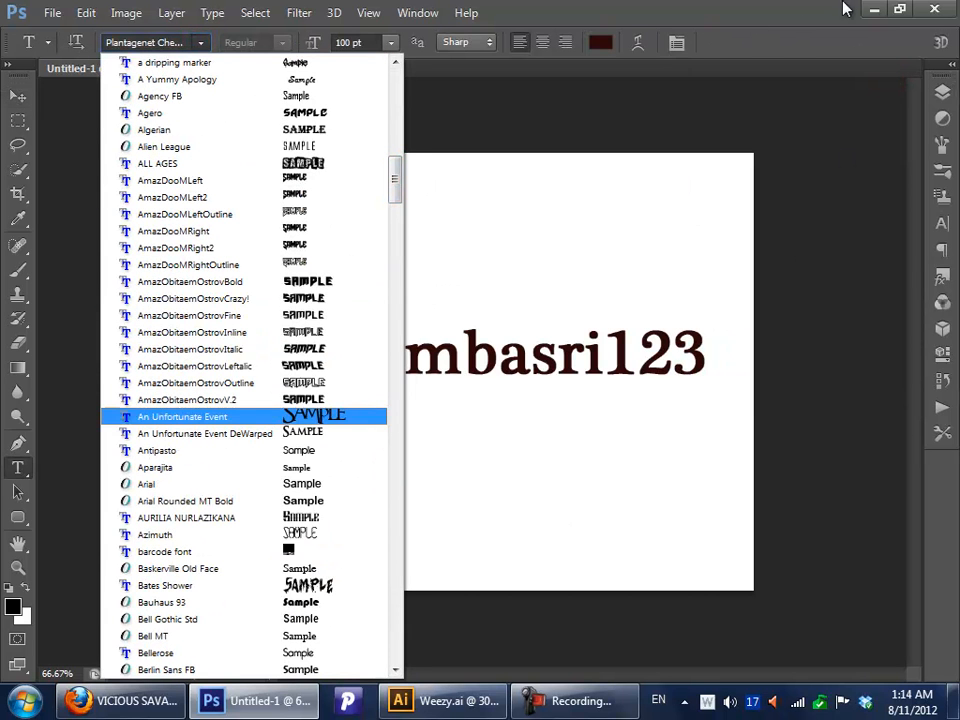
{"action": "key", "text": "Escape"}
{"action": "left_click", "coordinate": [172, 43]}
{"action": "type", "text": "Tahoma"}
{"action": "key", "text": "Return"}
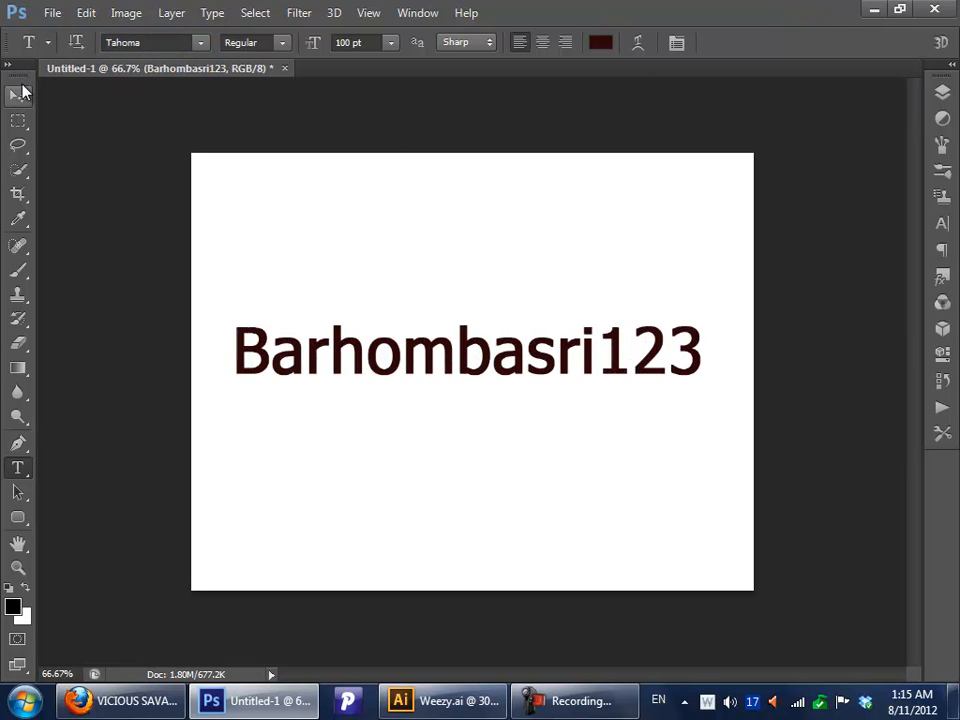
Step: Open the blending options of the username text layer, enable Drop Shadow and move the dialog aside to reveal the text
{"action": "left_click", "coordinate": [942, 92]}
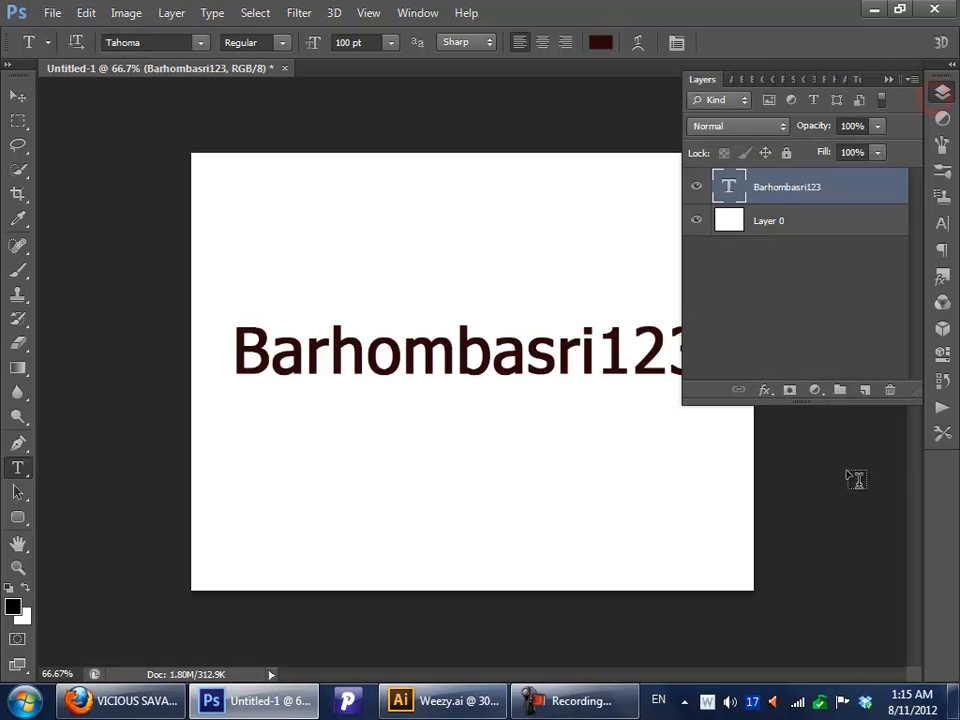
{"action": "left_click", "coordinate": [766, 392]}
{"action": "left_click", "coordinate": [766, 392]}
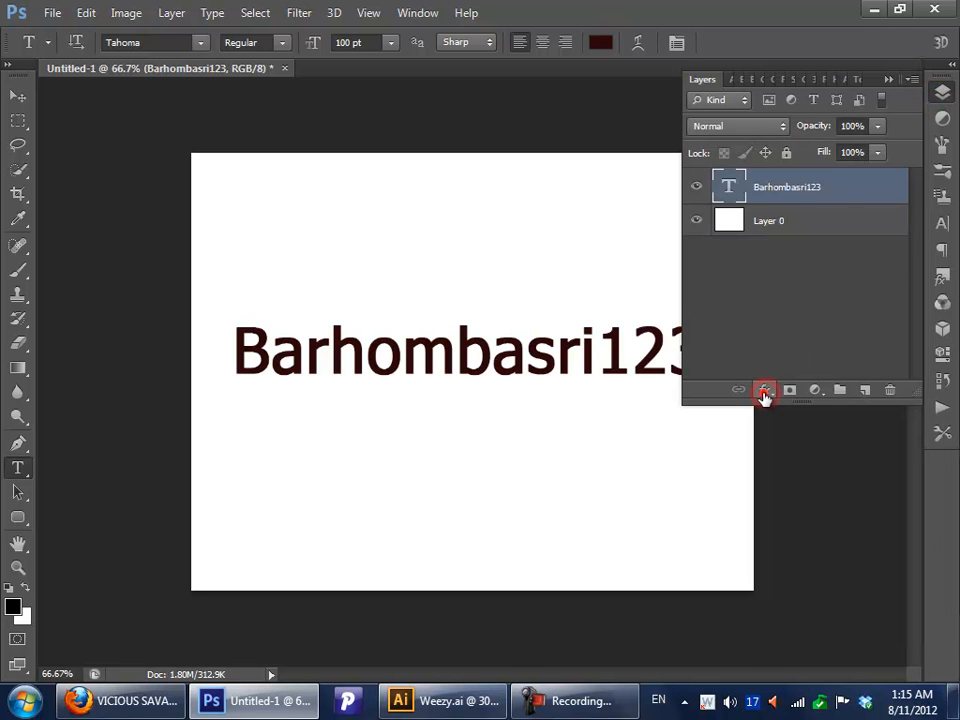
{"action": "double_click", "coordinate": [845, 190]}
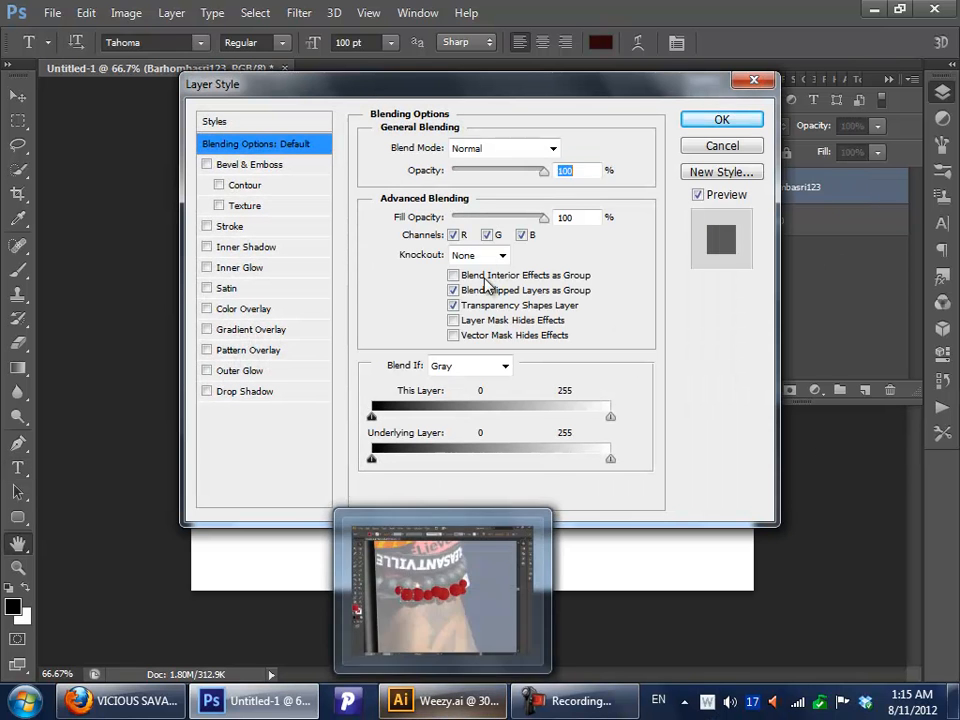
{"action": "left_click", "coordinate": [722, 146]}
{"action": "left_click", "coordinate": [764, 392]}
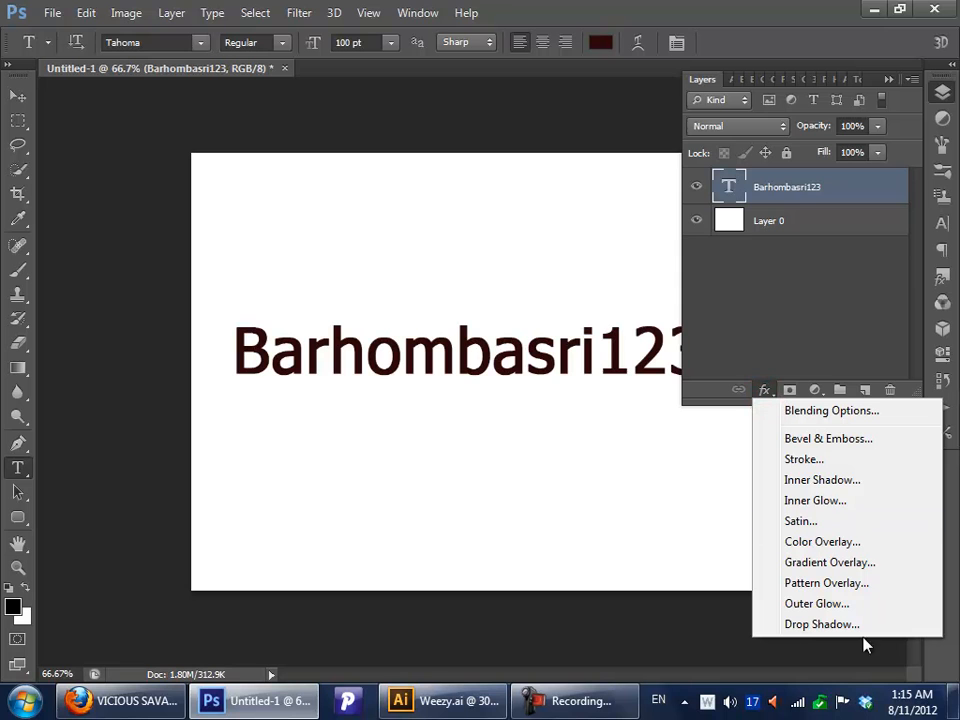
{"action": "left_click", "coordinate": [895, 412]}
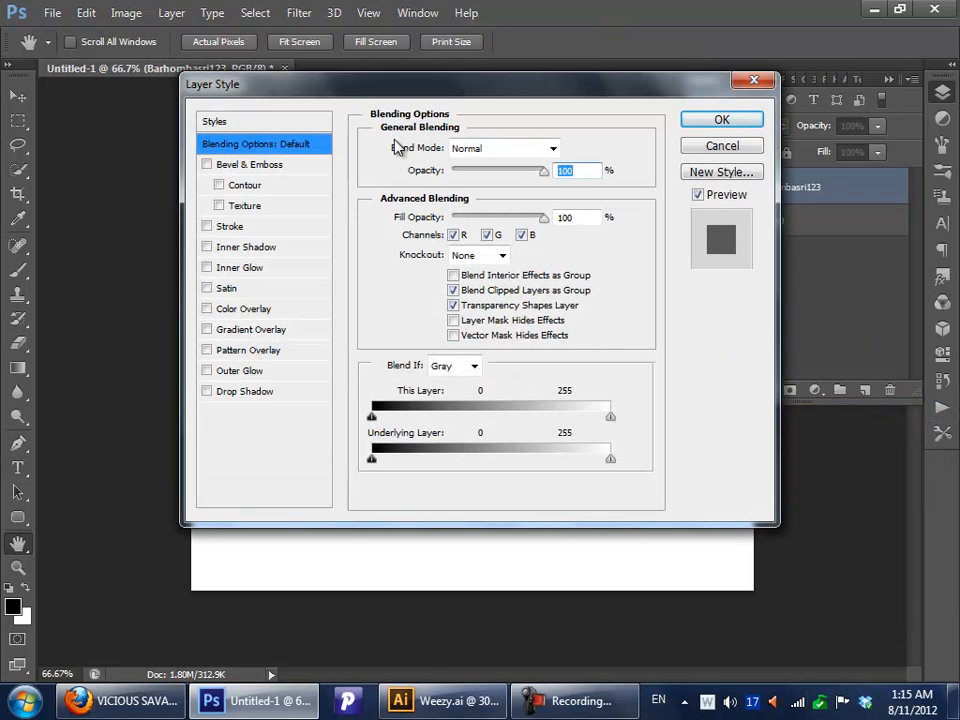
{"action": "left_click", "coordinate": [268, 394]}
{"action": "left_click_drag", "start_coordinate": [370, 95], "coordinate": [624, 101]}
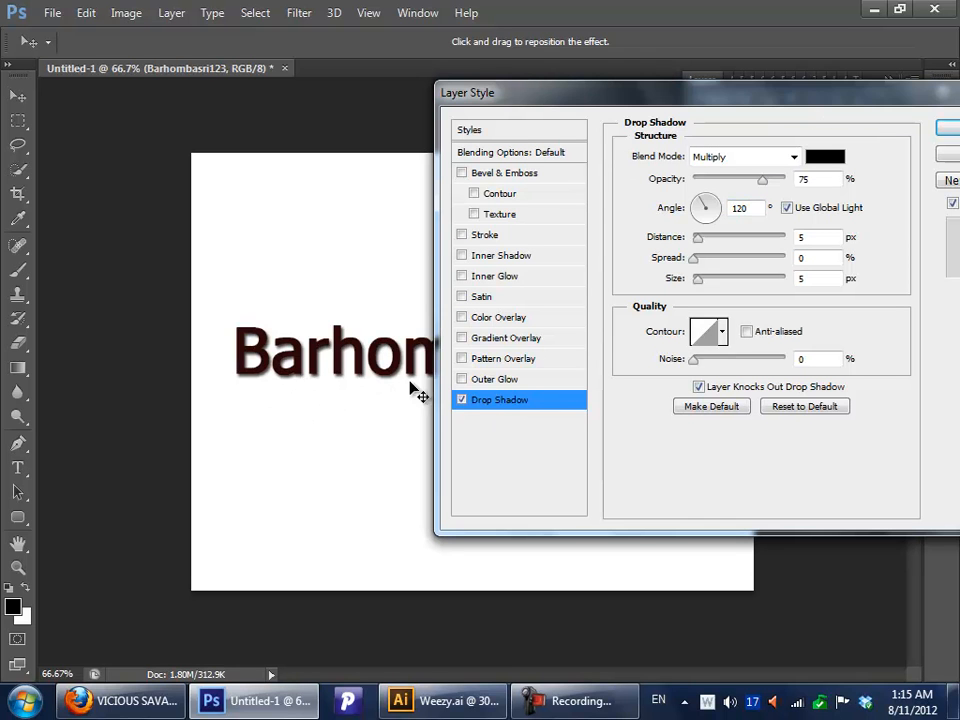
Step: Try moving the drop shadow to two positions above the text, resetting its settings to default after each
{"action": "left_click_drag", "start_coordinate": [336, 388], "coordinate": [370, 333]}
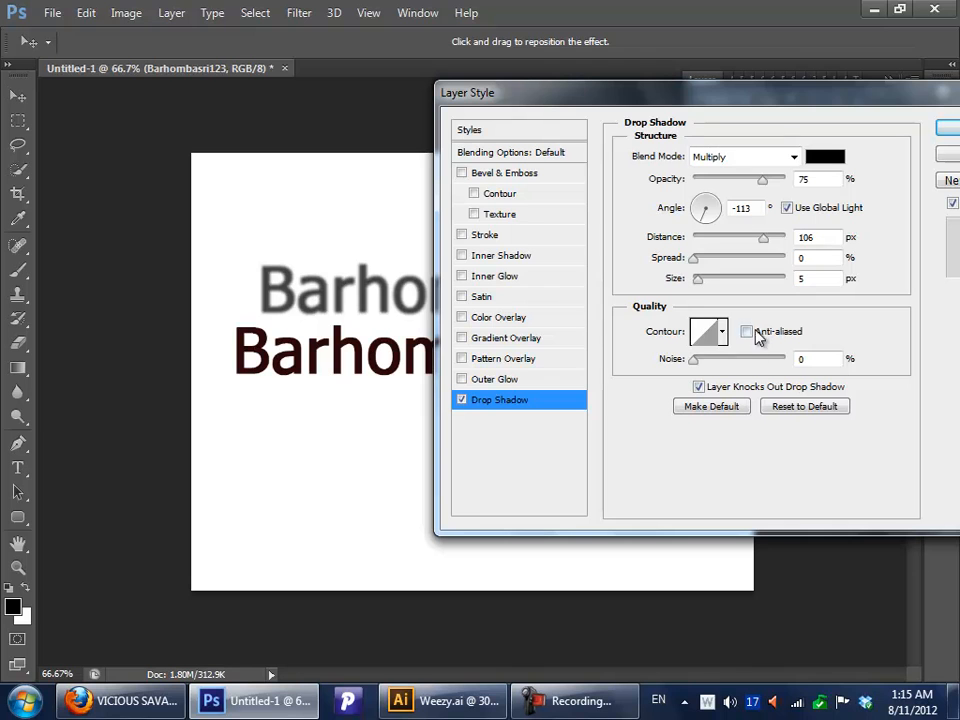
{"action": "left_click", "coordinate": [768, 410]}
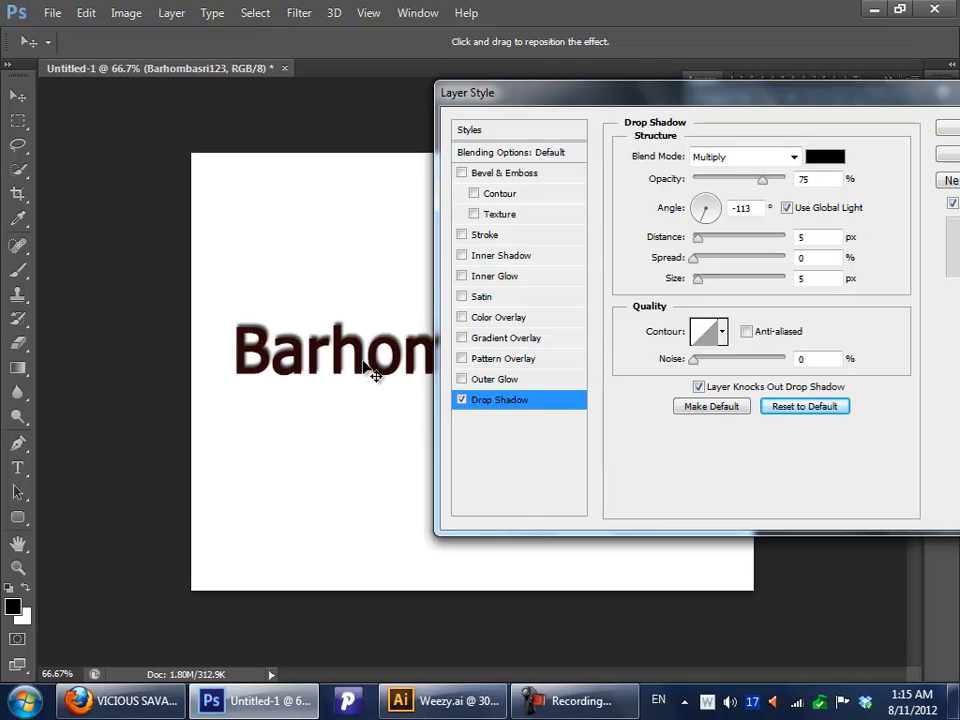
{"action": "left_click_drag", "start_coordinate": [351, 428], "coordinate": [360, 283]}
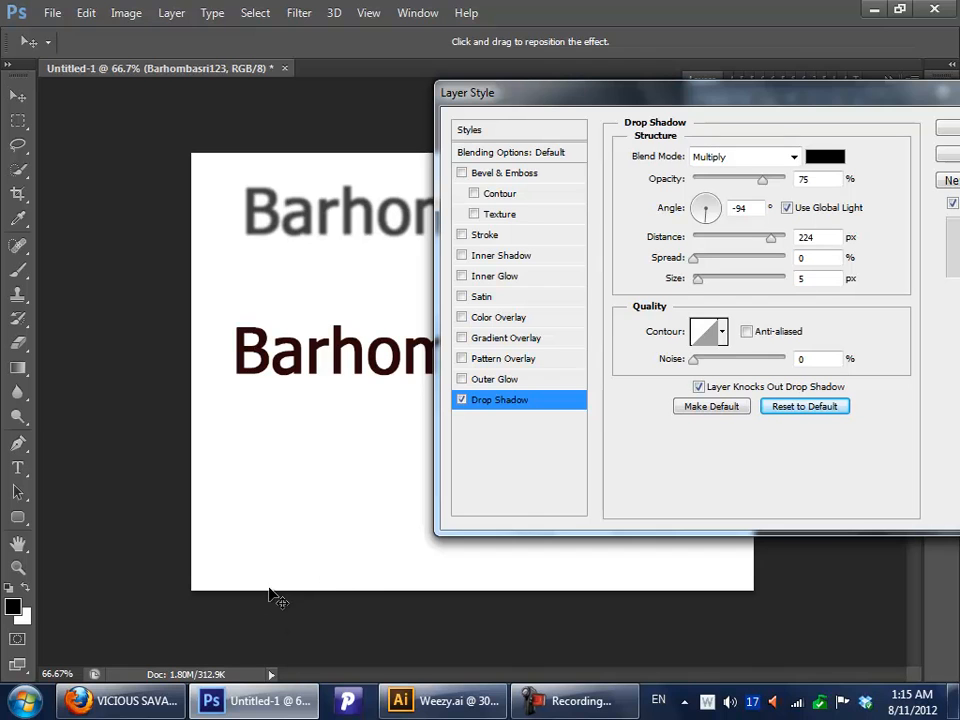
{"action": "left_click", "coordinate": [830, 410]}
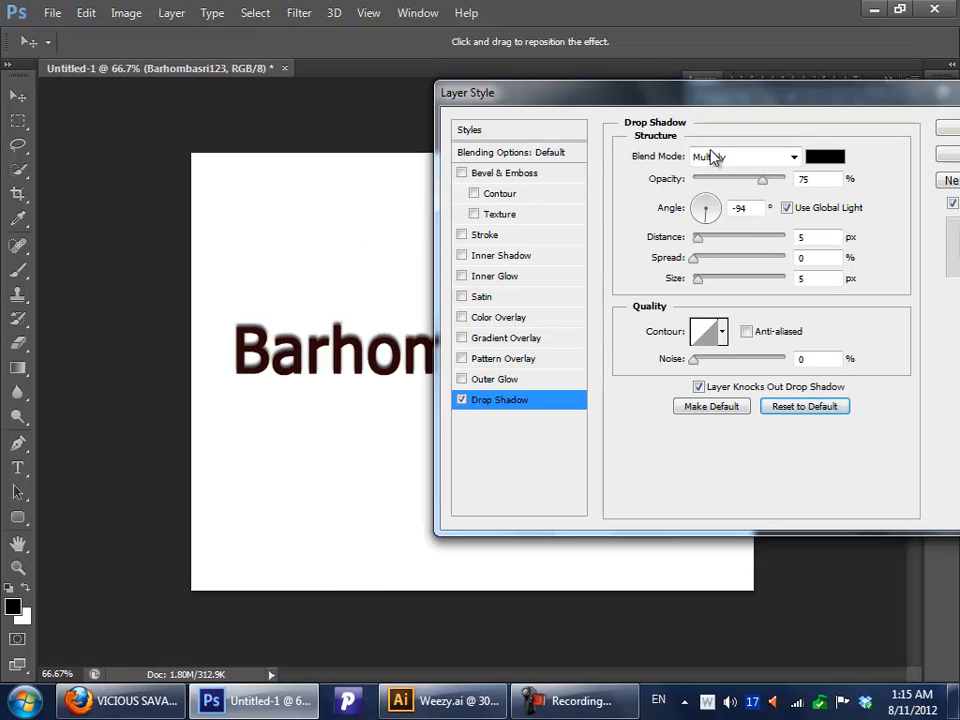
Step: Try the Overlay blend mode on the drop shadow, then set it to Normal with 79% opacity
{"action": "left_click_drag", "start_coordinate": [735, 100], "coordinate": [766, 100]}
{"action": "left_click", "coordinate": [790, 157]}
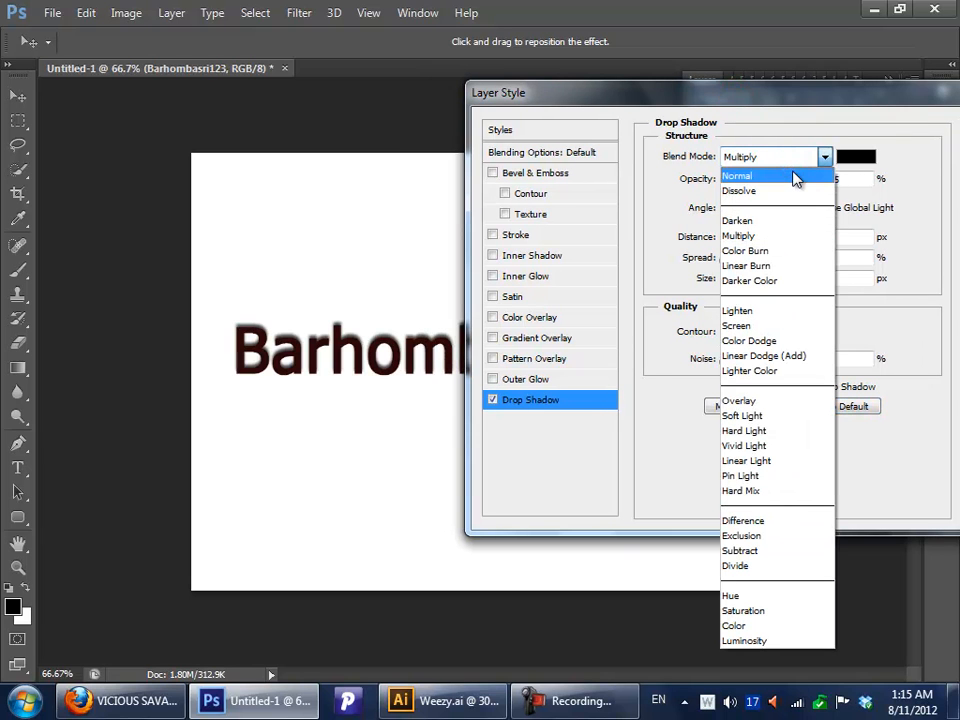
{"action": "left_click", "coordinate": [799, 400]}
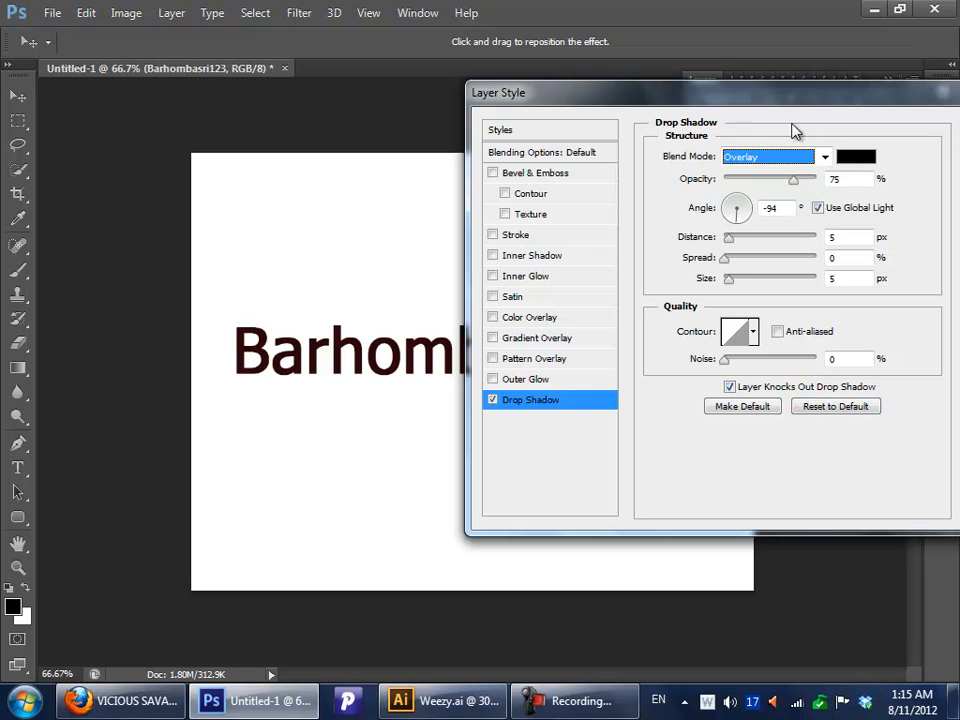
{"action": "left_click", "coordinate": [790, 155]}
{"action": "left_click", "coordinate": [790, 179]}
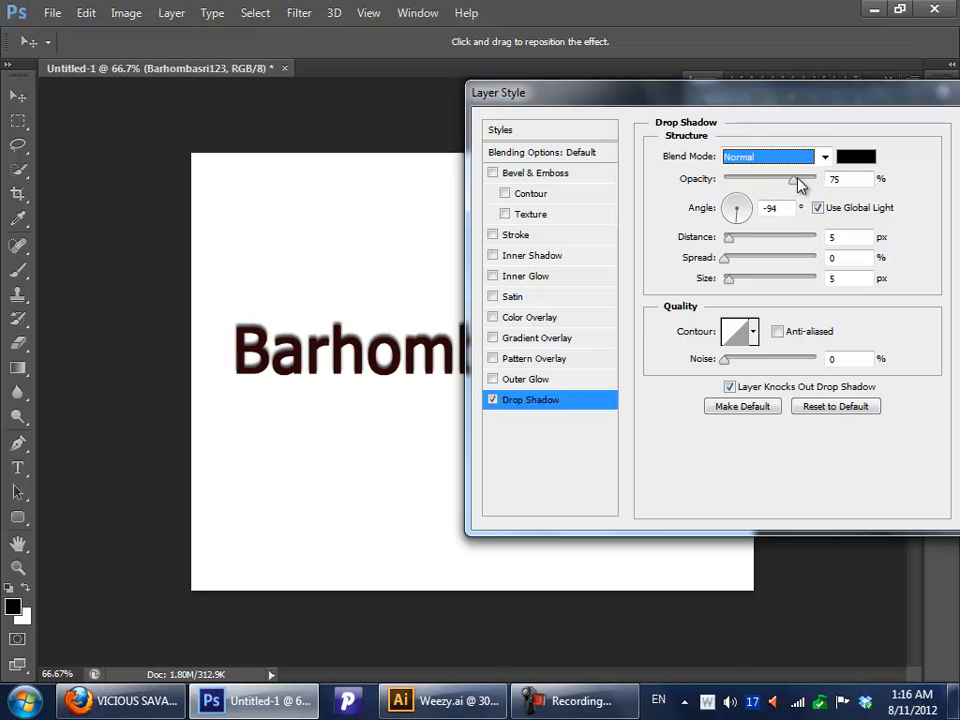
{"action": "mouse_move", "coordinate": [797, 183]}
{"action": "left_mouse_down"}
{"action": "mouse_move", "coordinate": [785, 189]}
{"action": "mouse_move", "coordinate": [797, 189]}
{"action": "left_mouse_up"}
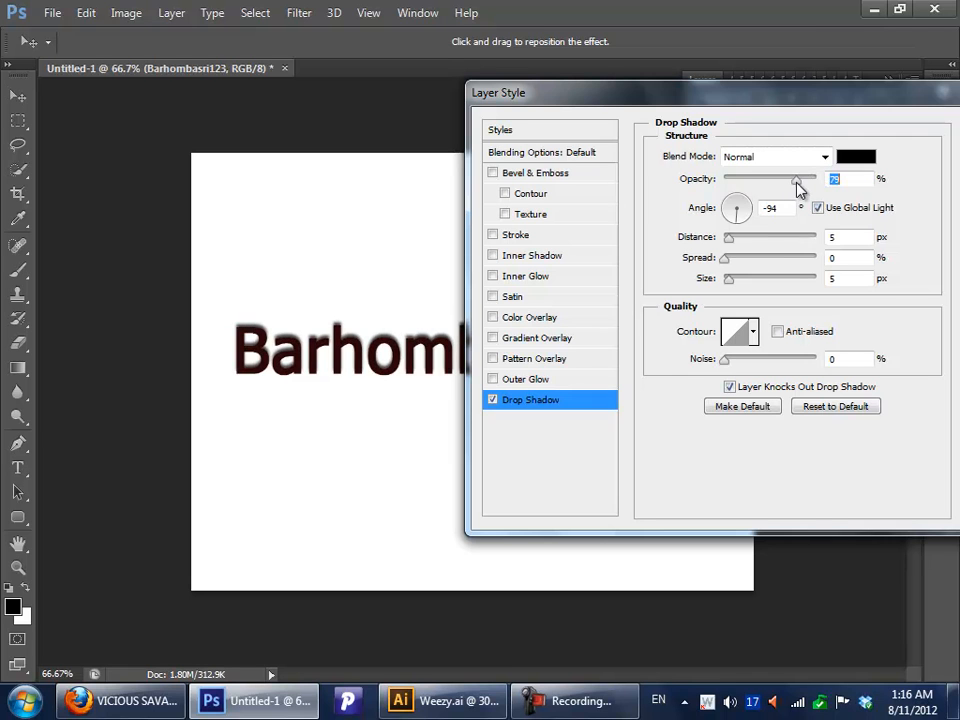
Step: Set the drop shadow's angle to 51°, distance to 7 px and size to 0 px
{"action": "left_click", "coordinate": [722, 216]}
{"action": "left_click_drag", "start_coordinate": [750, 205], "coordinate": [743, 207]}
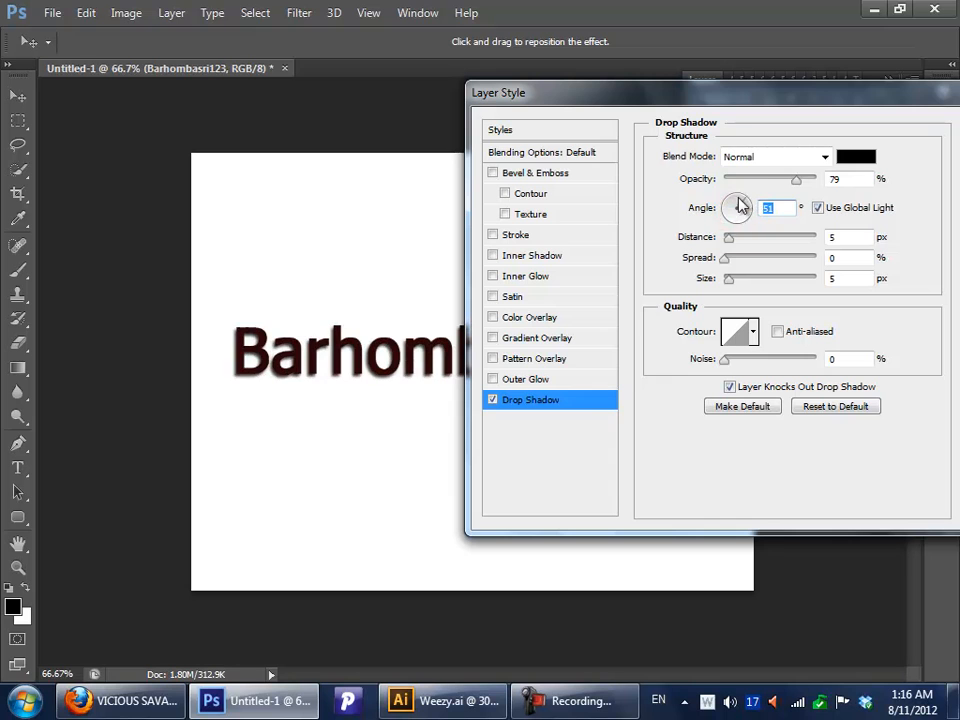
{"action": "mouse_move", "coordinate": [654, 99]}
{"action": "left_mouse_down"}
{"action": "mouse_move", "coordinate": [832, 100]}
{"action": "mouse_move", "coordinate": [643, 131]}
{"action": "left_mouse_up"}
{"action": "left_click", "coordinate": [793, 96]}
{"action": "mouse_move", "coordinate": [752, 265]}
{"action": "left_mouse_down"}
{"action": "mouse_move", "coordinate": [799, 272]}
{"action": "mouse_move", "coordinate": [737, 268]}
{"action": "mouse_move", "coordinate": [755, 255]}
{"action": "mouse_move", "coordinate": [737, 255]}
{"action": "mouse_move", "coordinate": [749, 287]}
{"action": "mouse_move", "coordinate": [754, 268]}
{"action": "left_mouse_up"}
{"action": "left_click_drag", "start_coordinate": [752, 290], "coordinate": [744, 332]}
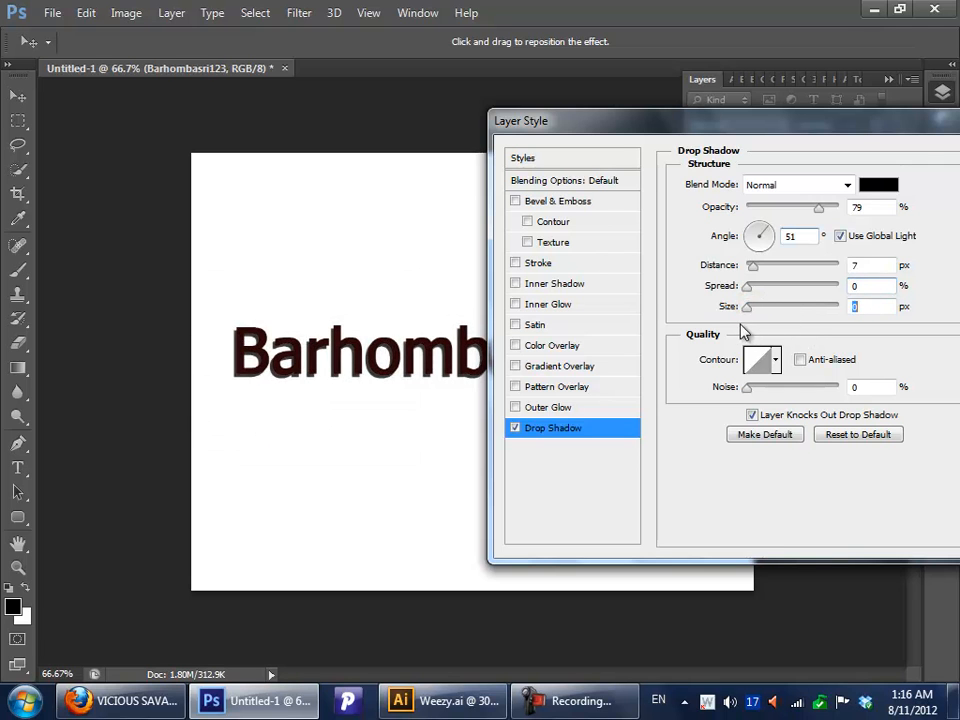
Step: Try several contour presets on the drop shadow, ending with the double-peak one
{"action": "left_click", "coordinate": [775, 360]}
{"action": "left_click", "coordinate": [733, 433]}
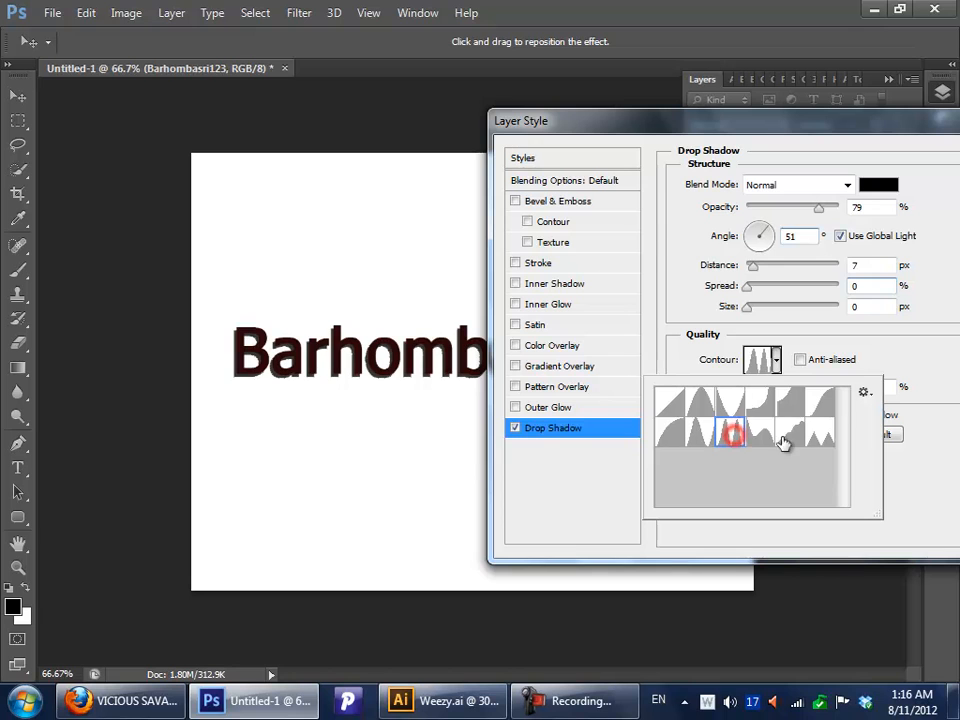
{"action": "left_click", "coordinate": [760, 400]}
{"action": "left_click", "coordinate": [820, 440]}
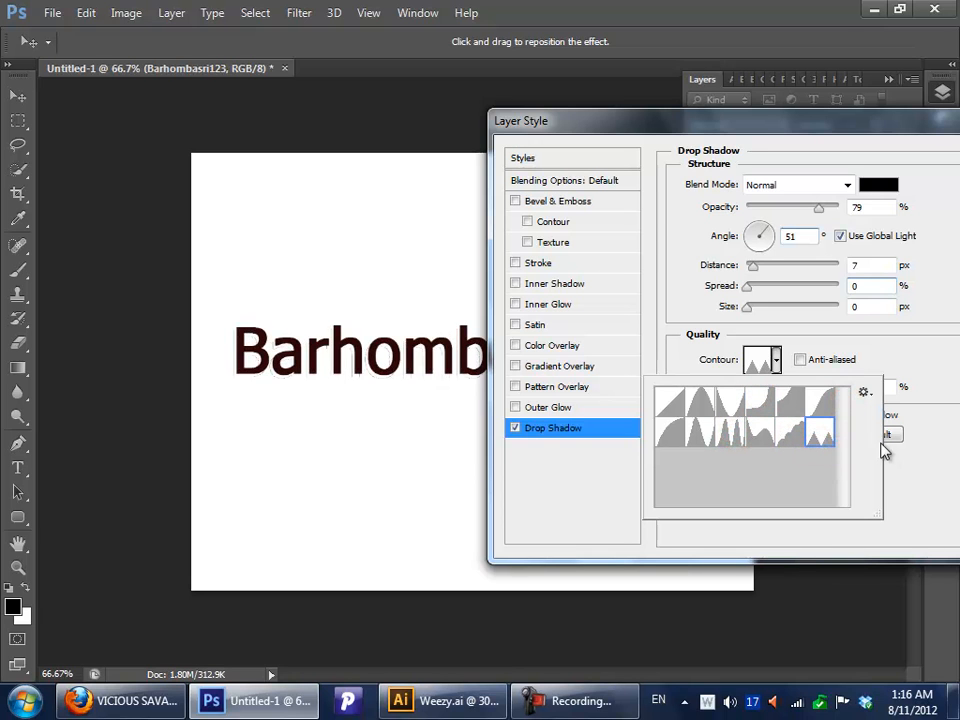
Step: Reset the drop shadow to its default settings with the straight diagonal contour and set its distance to 0 px
{"action": "left_click", "coordinate": [895, 436]}
{"action": "left_click", "coordinate": [765, 362]}
{"action": "left_click", "coordinate": [668, 400]}
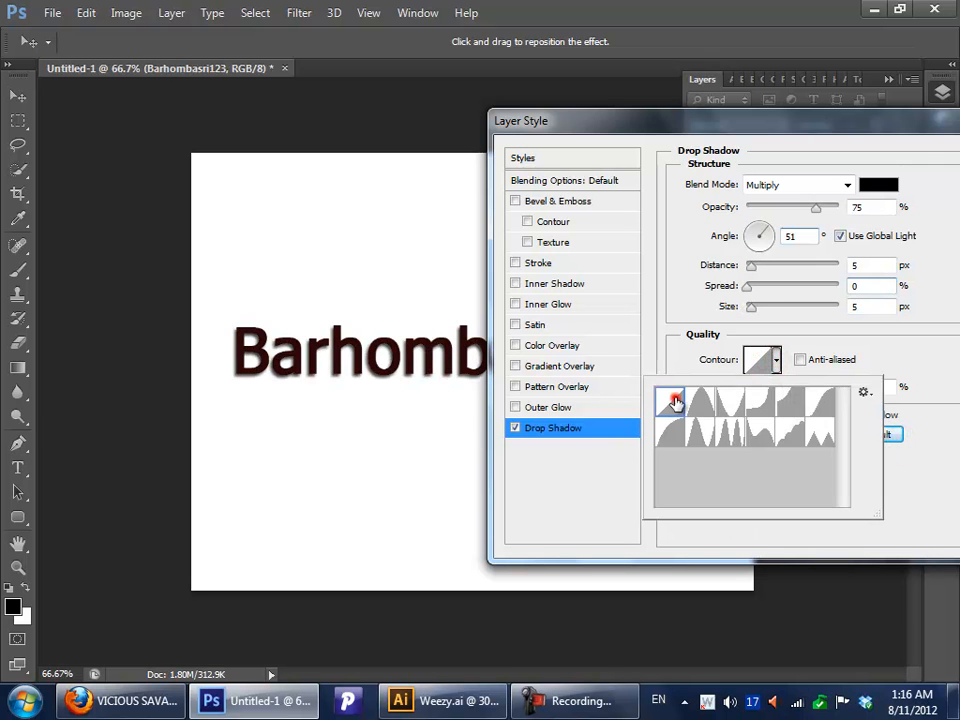
{"action": "left_click", "coordinate": [754, 268]}
{"action": "left_click_drag", "start_coordinate": [754, 268], "coordinate": [690, 268]}
{"action": "left_click_drag", "start_coordinate": [637, 128], "coordinate": [598, 118]}
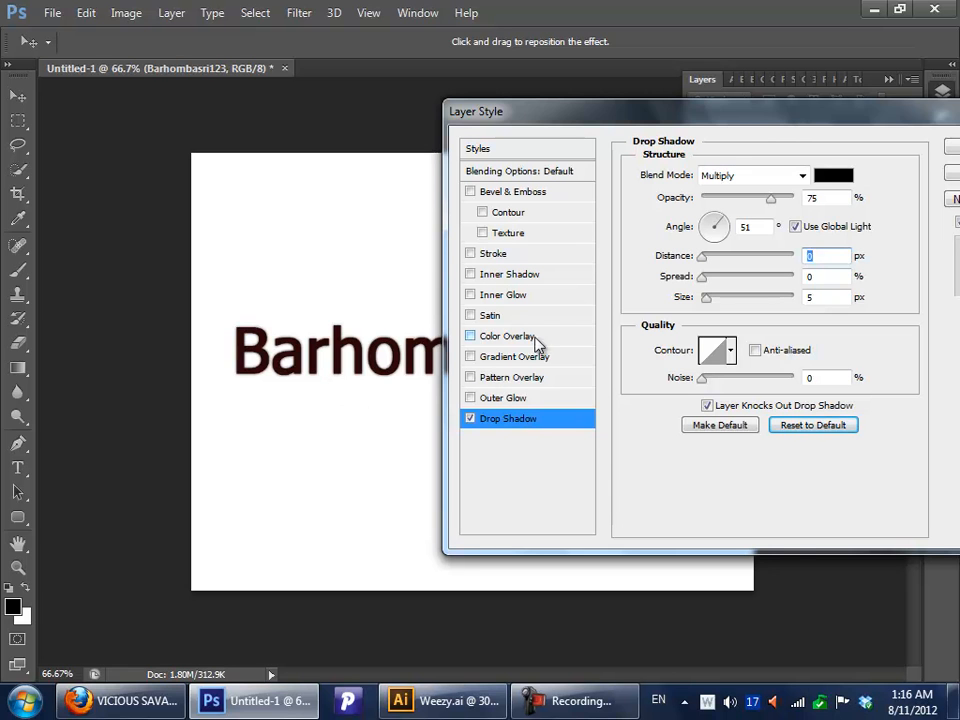
Step: Try bright red as the drop shadow colour, then set it to dark blue #233e96
{"action": "left_click_drag", "start_coordinate": [741, 113], "coordinate": [716, 169]}
{"action": "left_click", "coordinate": [810, 238]}
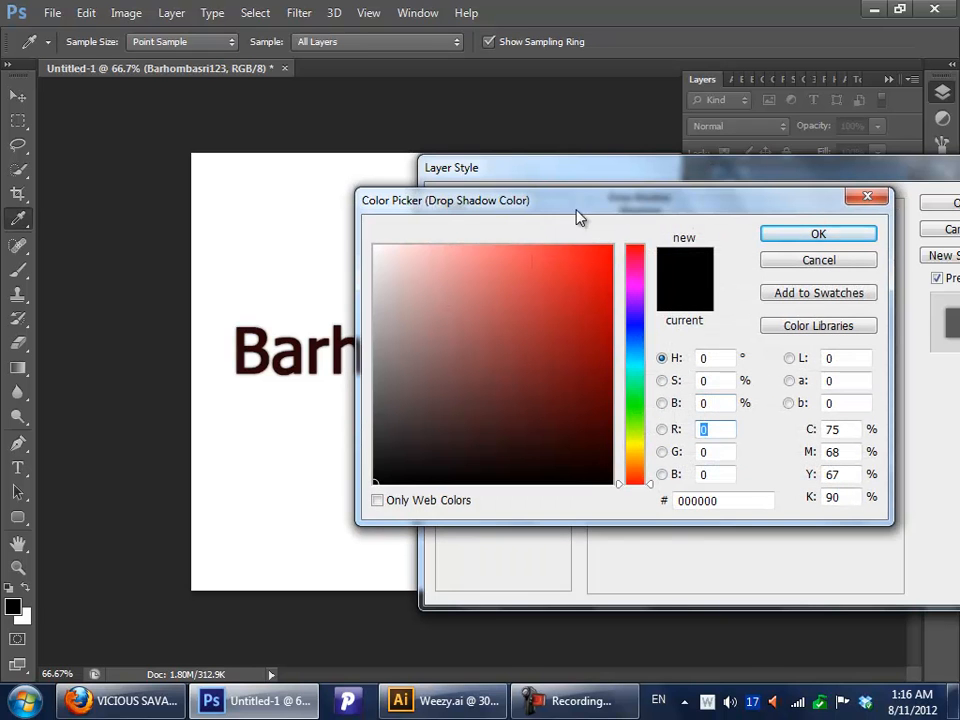
{"action": "left_click_drag", "start_coordinate": [564, 199], "coordinate": [622, 205]}
{"action": "left_click_drag", "start_coordinate": [625, 307], "coordinate": [855, 175]}
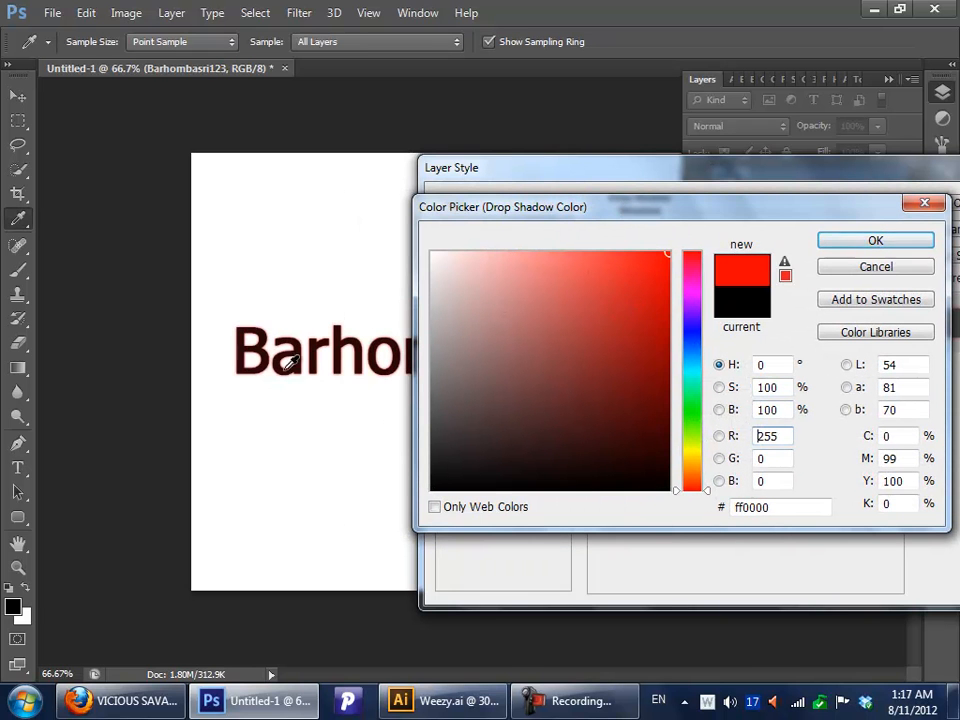
{"action": "left_click", "coordinate": [691, 340]}
{"action": "left_click", "coordinate": [614, 350]}
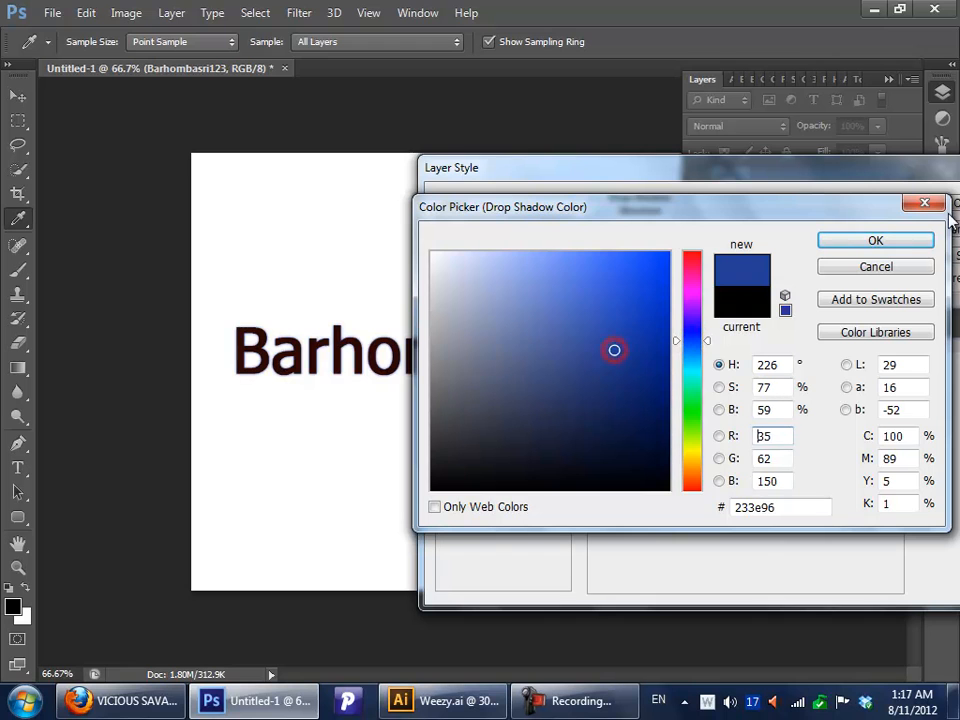
{"action": "left_click", "coordinate": [889, 248]}
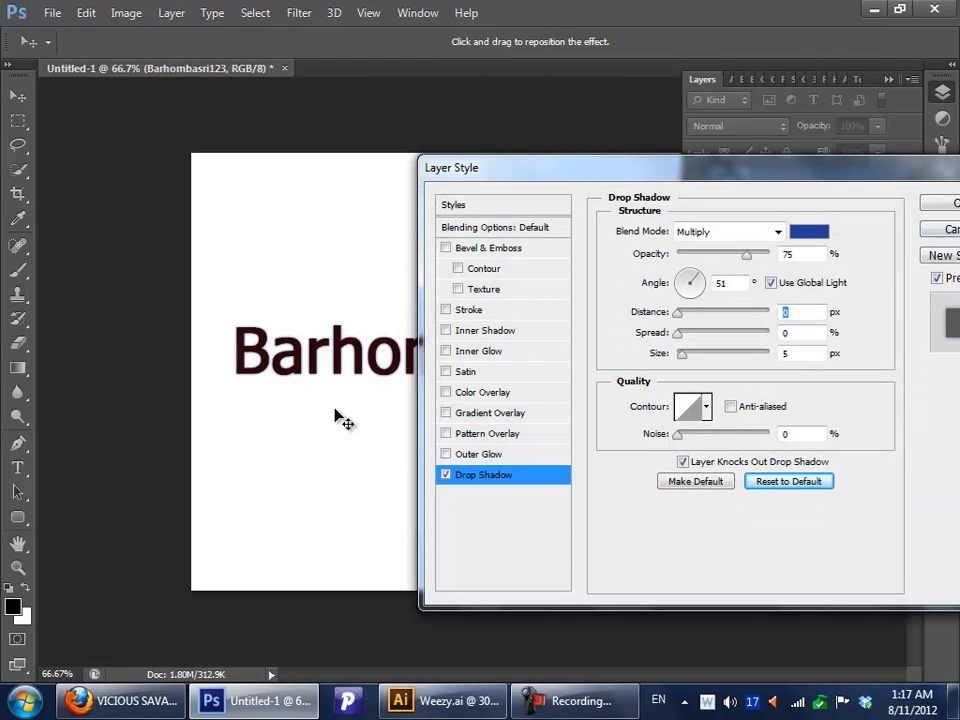
Step: Enable Outer Glow on the text layer and turn off Drop Shadow, keeping the text in view
{"action": "left_click", "coordinate": [499, 458]}
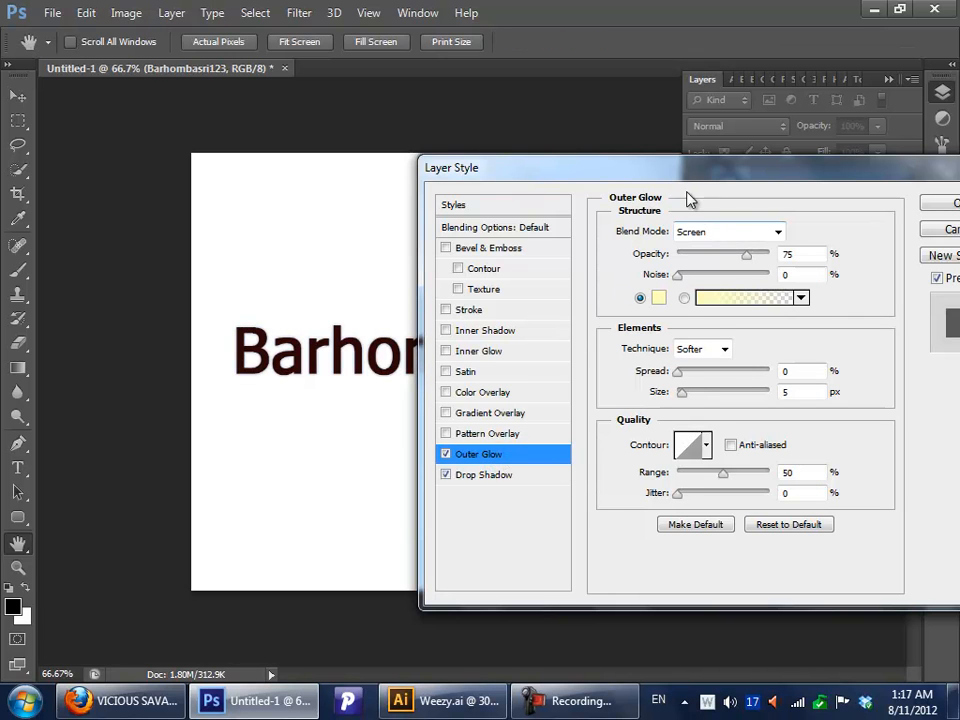
{"action": "left_click_drag", "start_coordinate": [670, 176], "coordinate": [717, 180]}
{"action": "left_click", "coordinate": [492, 479]}
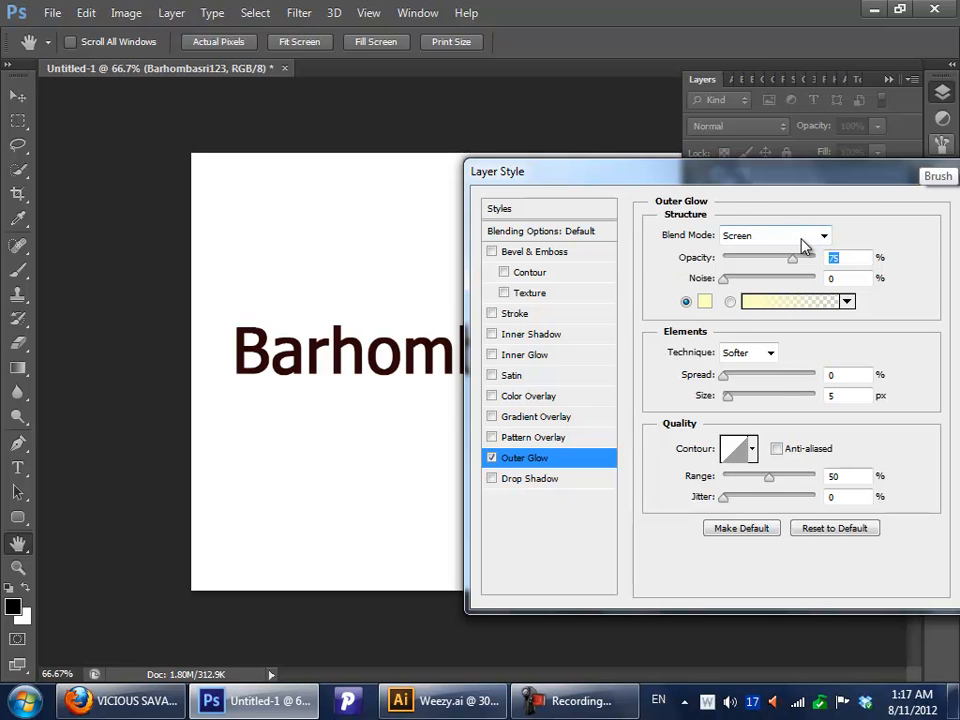
{"action": "left_click_drag", "start_coordinate": [713, 190], "coordinate": [750, 83]}
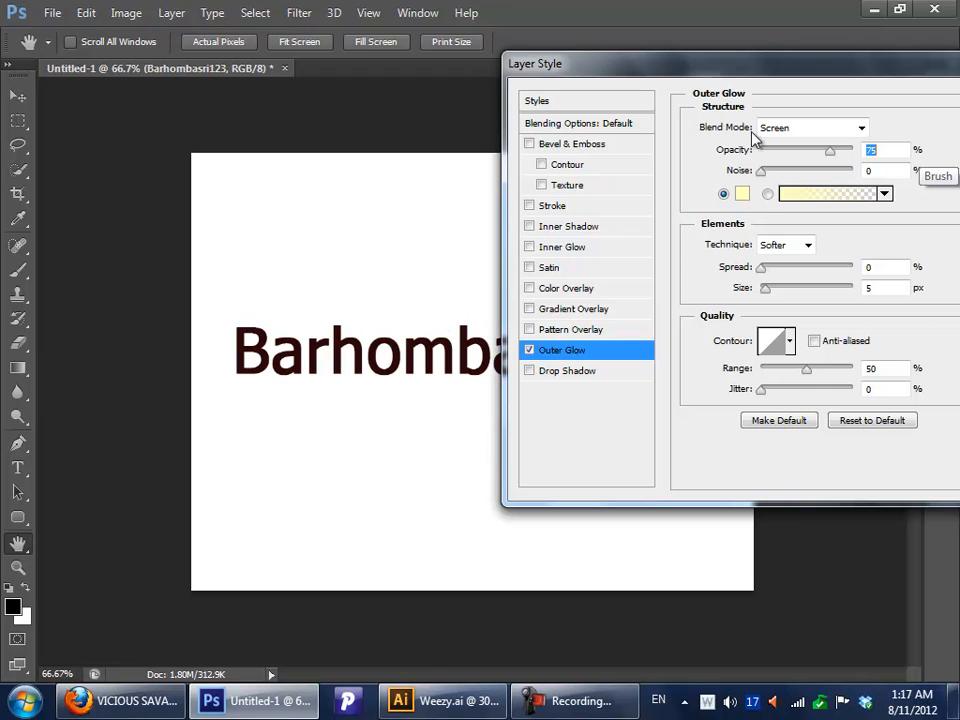
Step: Set the outer glow colour to bright pink #ff0072
{"action": "left_click", "coordinate": [742, 193]}
{"action": "left_click_drag", "start_coordinate": [612, 356], "coordinate": [664, 343]}
{"action": "left_click", "coordinate": [691, 268]}
{"action": "left_click_drag", "start_coordinate": [628, 294], "coordinate": [739, 227]}
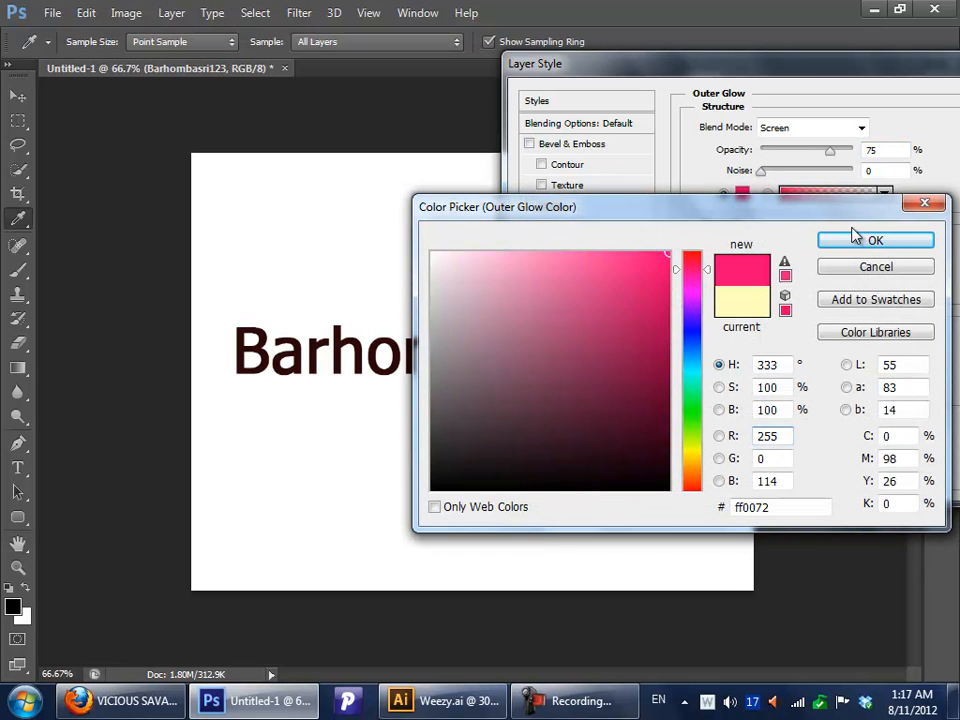
{"action": "left_click", "coordinate": [874, 239]}
Step: Set the outer glow's blend mode to Normal and its opacity to 33%, keeping the pink colour
{"action": "left_click", "coordinate": [827, 130]}
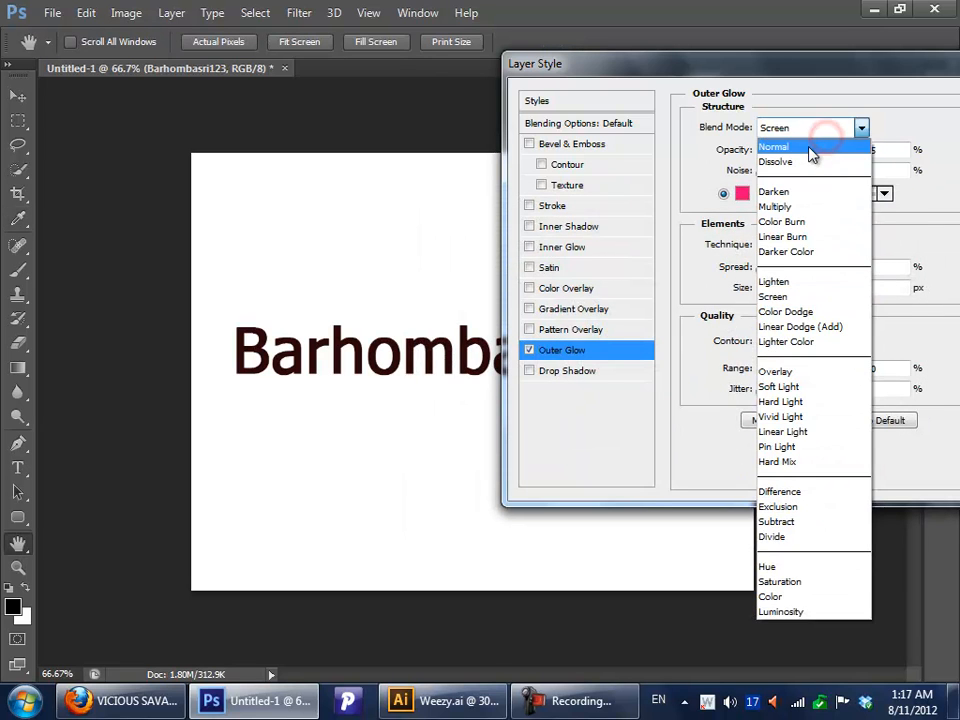
{"action": "left_click", "coordinate": [810, 143]}
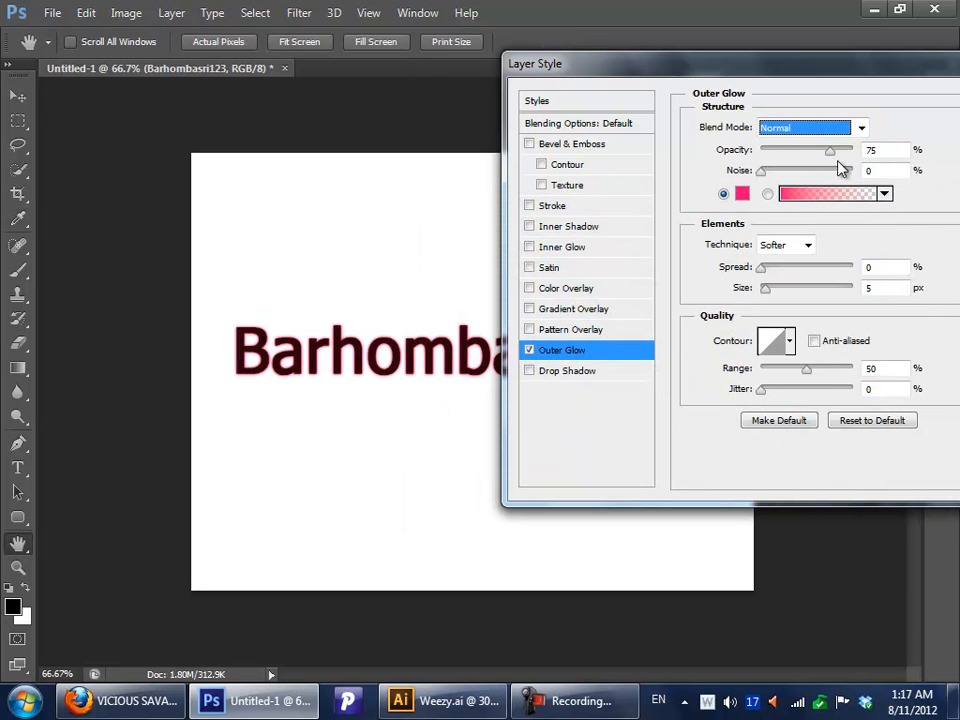
{"action": "left_click_drag", "start_coordinate": [833, 151], "coordinate": [791, 154]}
{"action": "left_click", "coordinate": [743, 194]}
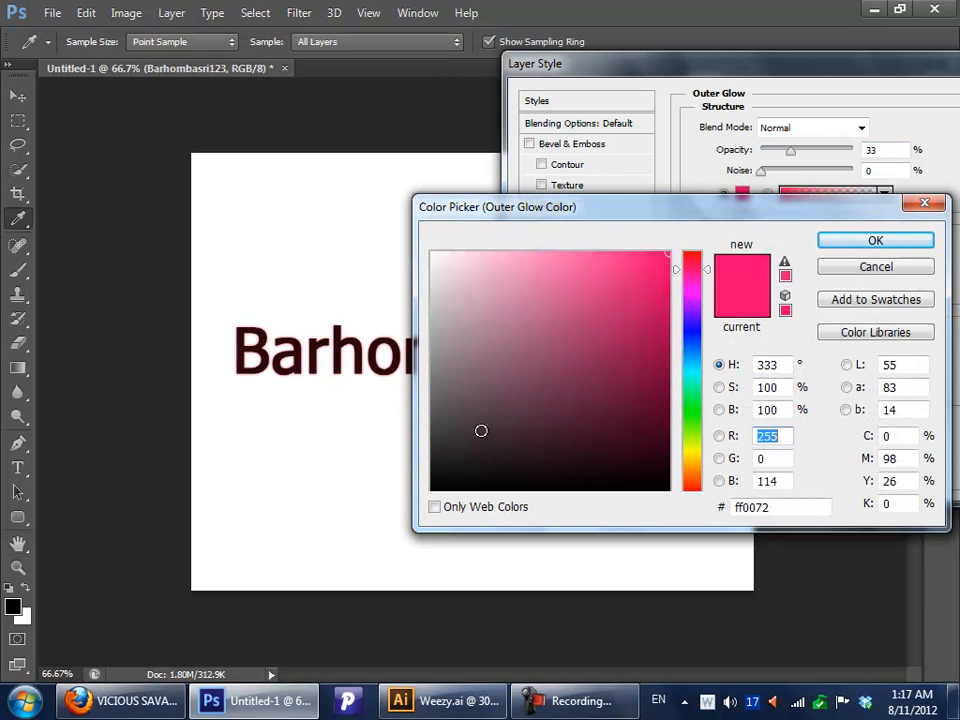
{"action": "left_click", "coordinate": [875, 242]}
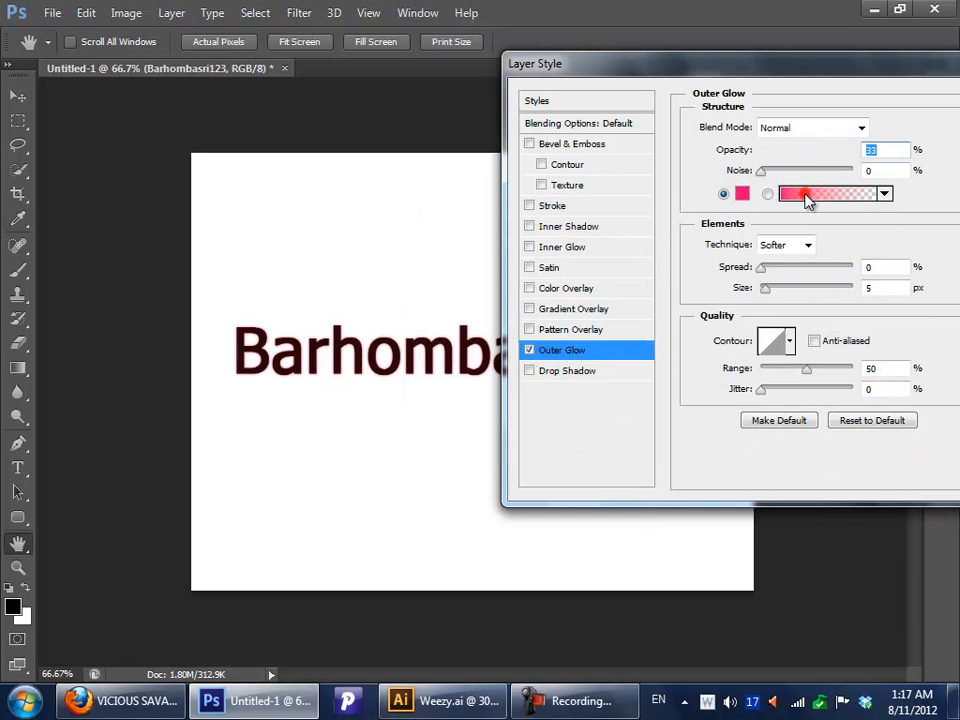
Step: Replace the outer glow's solid colour with a green gradient preset
{"action": "left_click", "coordinate": [808, 196]}
{"action": "left_click", "coordinate": [555, 204]}
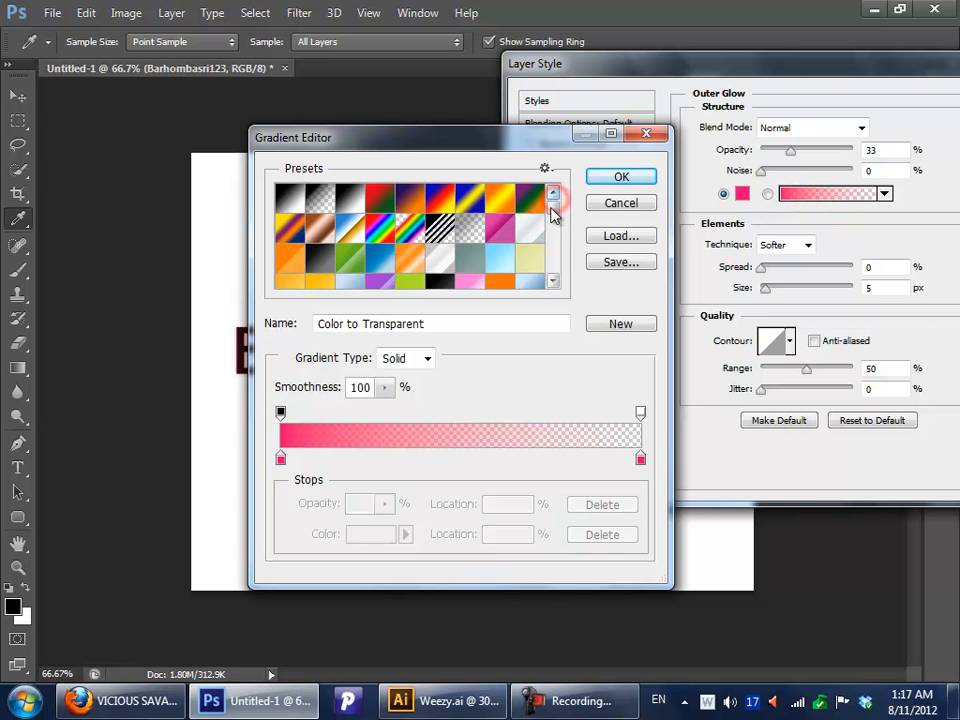
{"action": "left_click", "coordinate": [420, 240]}
{"action": "left_click", "coordinate": [477, 217]}
{"action": "left_click", "coordinate": [646, 178]}
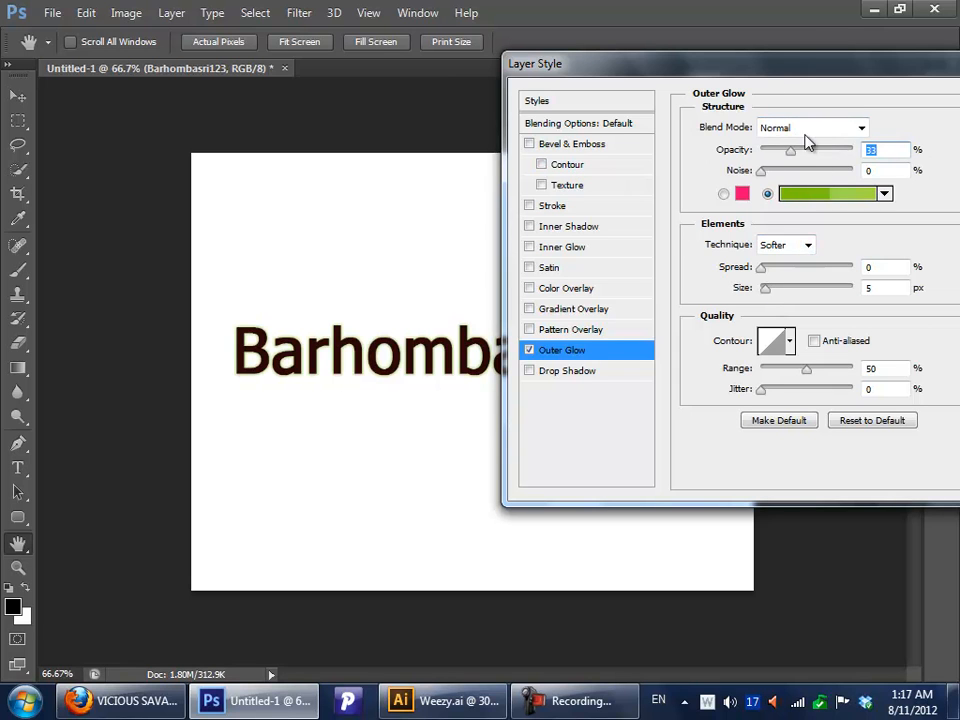
Step: Set the outer glow's opacity to 55% and try higher noise before returning the noise to 0%
{"action": "mouse_move", "coordinate": [793, 157]}
{"action": "left_mouse_down"}
{"action": "mouse_move", "coordinate": [842, 140]}
{"action": "mouse_move", "coordinate": [784, 150]}
{"action": "mouse_move", "coordinate": [811, 152]}
{"action": "left_mouse_up"}
{"action": "left_click", "coordinate": [764, 172]}
{"action": "left_click_drag", "start_coordinate": [761, 171], "coordinate": [920, 182]}
{"action": "left_click_drag", "start_coordinate": [818, 170], "coordinate": [643, 230]}
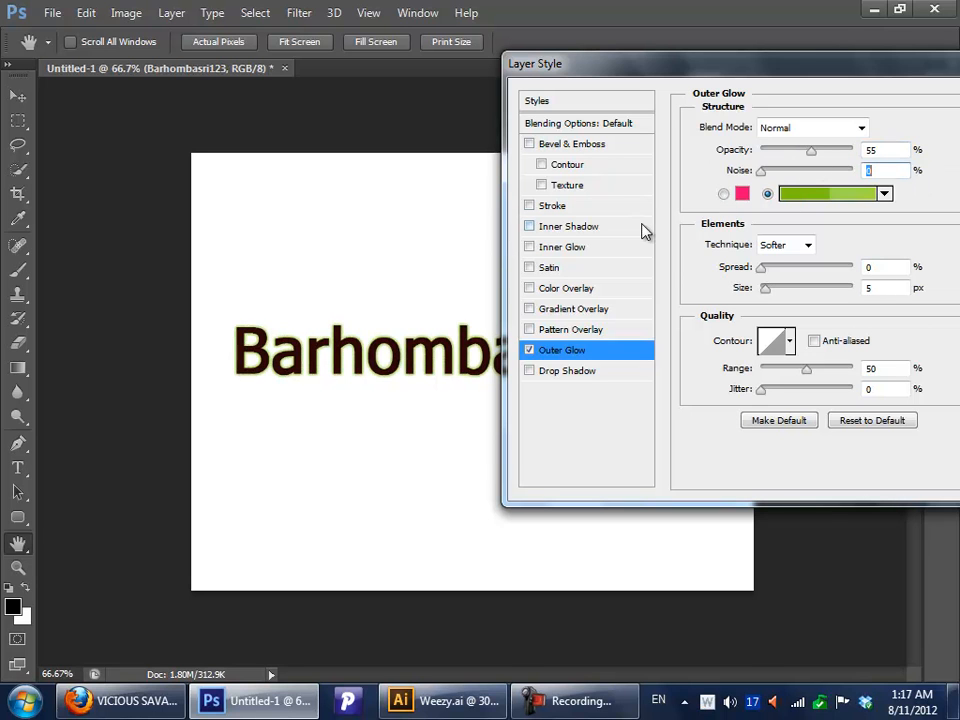
Step: Set the outer glow's technique to Precise
{"action": "left_click", "coordinate": [791, 245]}
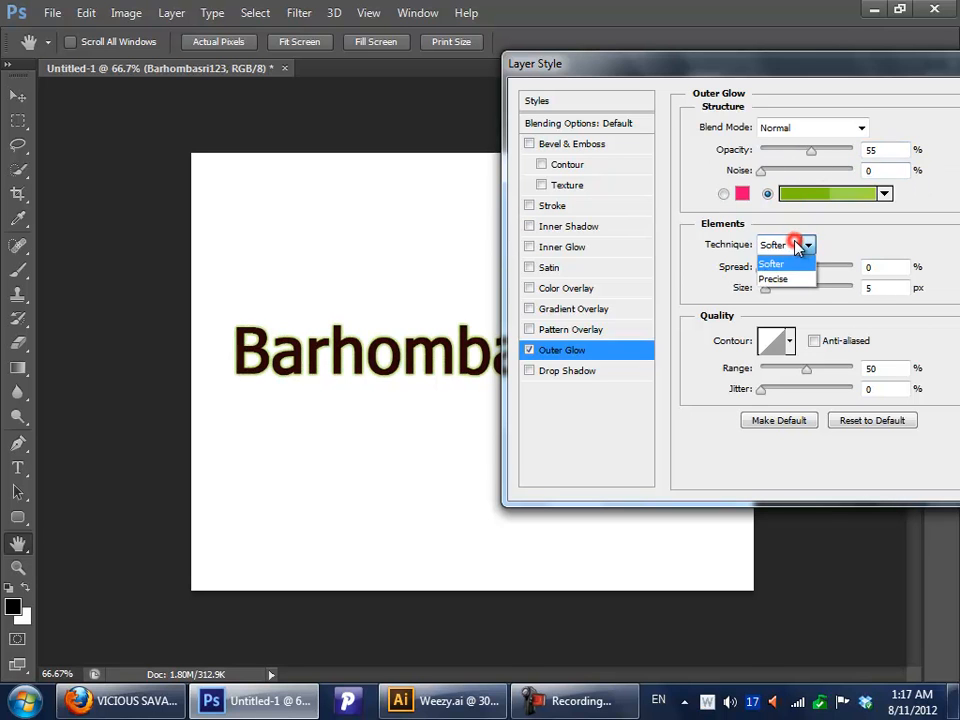
{"action": "left_click", "coordinate": [790, 282]}
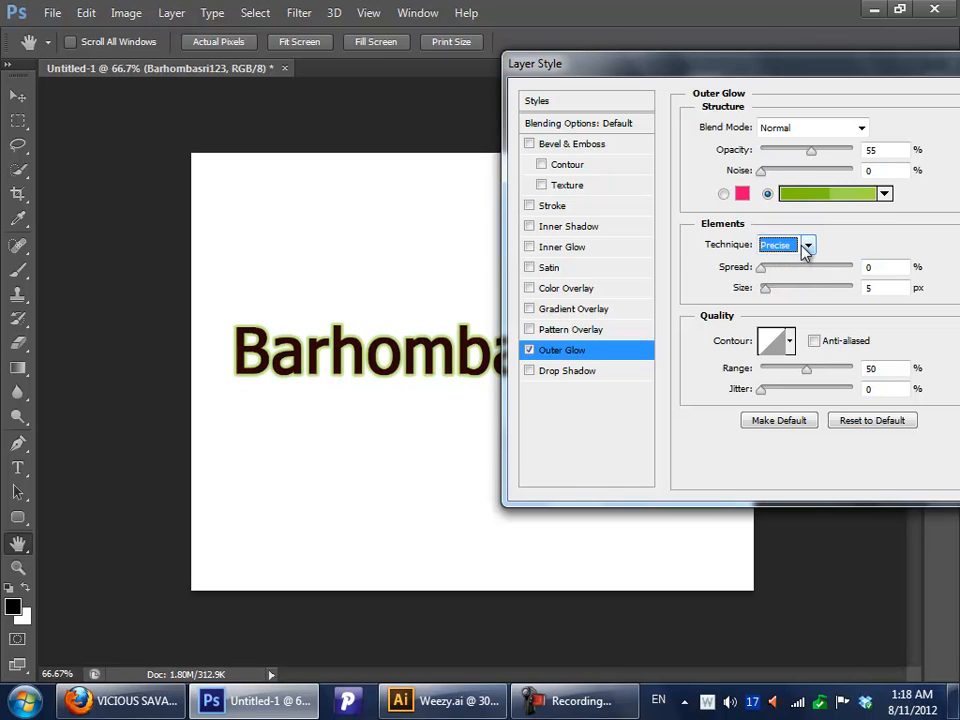
{"action": "left_click", "coordinate": [807, 246]}
{"action": "left_click", "coordinate": [803, 248]}
Step: Set the outer glow's spread to 84% and its size to 13 px
{"action": "left_click_drag", "start_coordinate": [763, 267], "coordinate": [852, 267]}
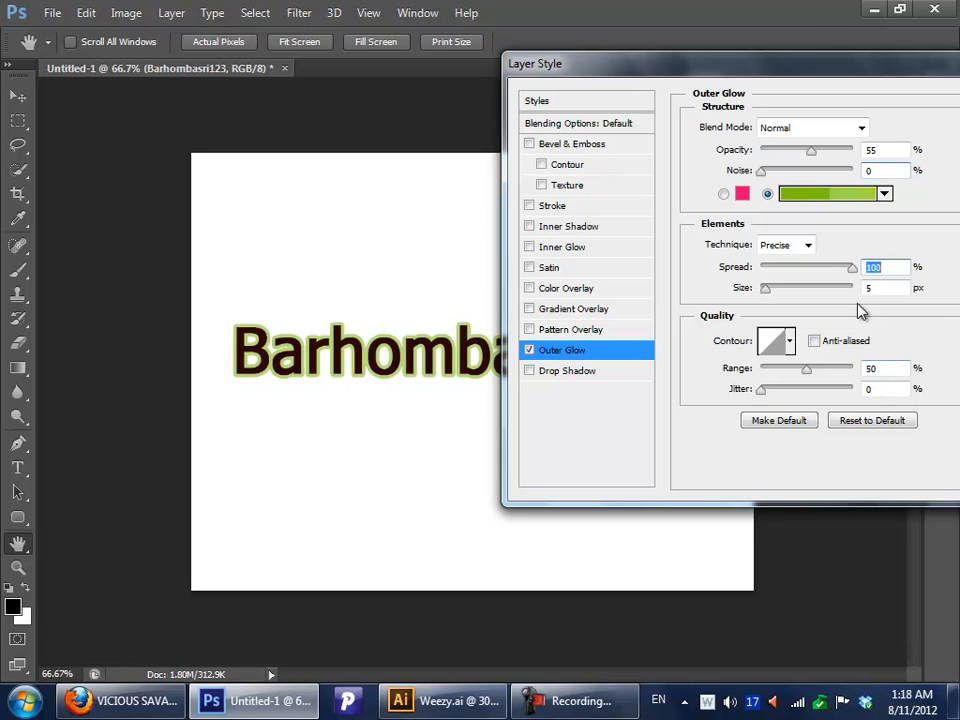
{"action": "left_click_drag", "start_coordinate": [856, 279], "coordinate": [838, 280]}
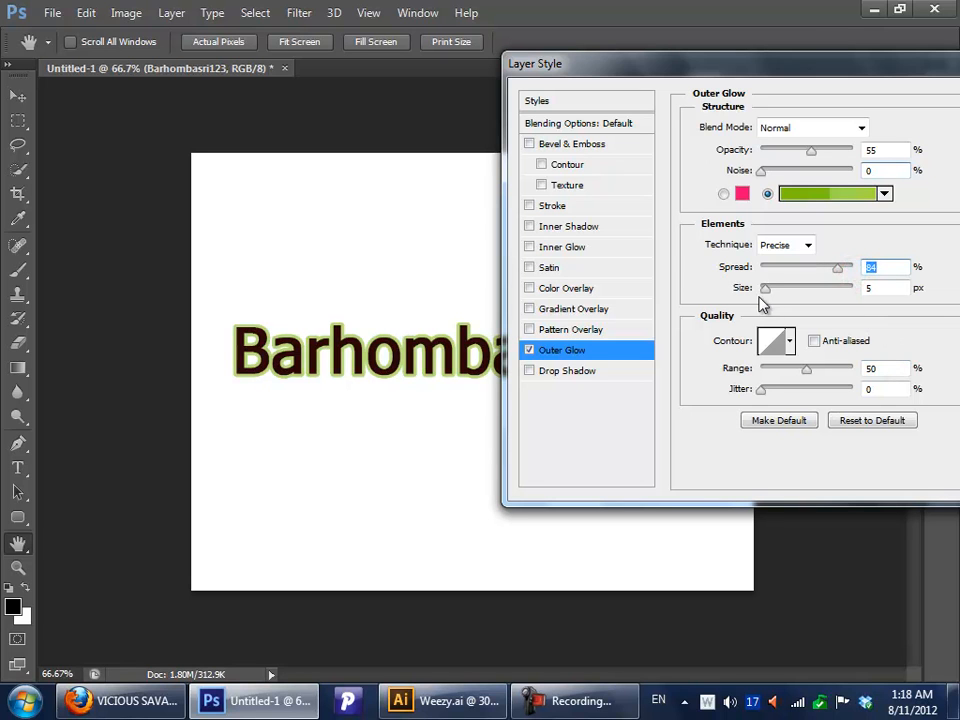
{"action": "left_click_drag", "start_coordinate": [765, 290], "coordinate": [758, 286]}
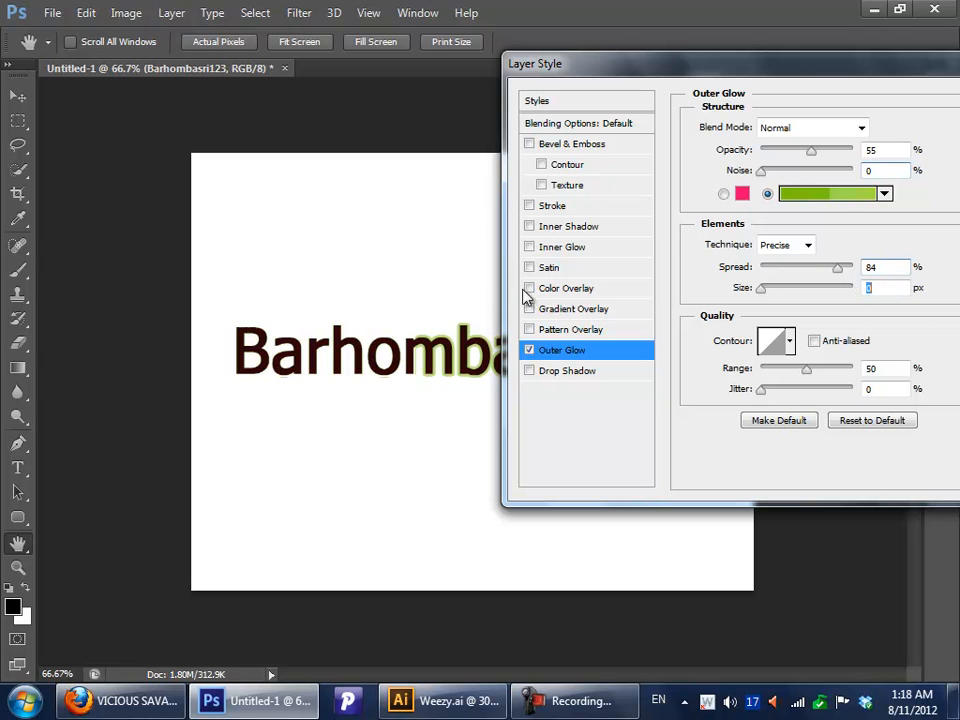
{"action": "left_click_drag", "start_coordinate": [700, 299], "coordinate": [770, 391]}
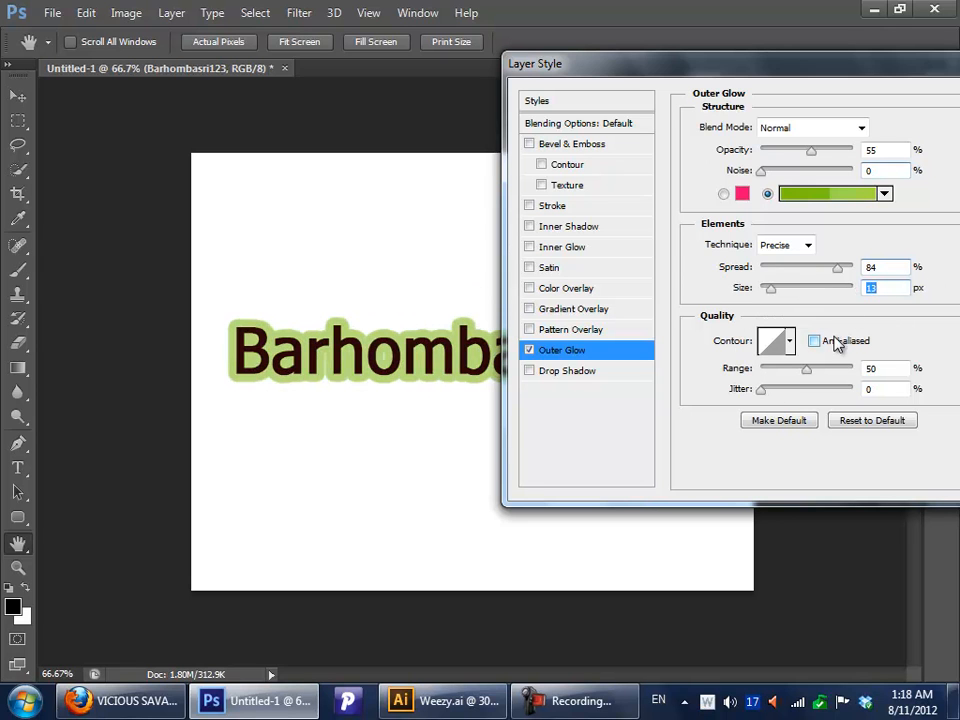
Step: Try several outer glow contours, choose the smooth S-shaped one, and set the range to 57%
{"action": "left_click", "coordinate": [790, 345]}
{"action": "left_click", "coordinate": [748, 418]}
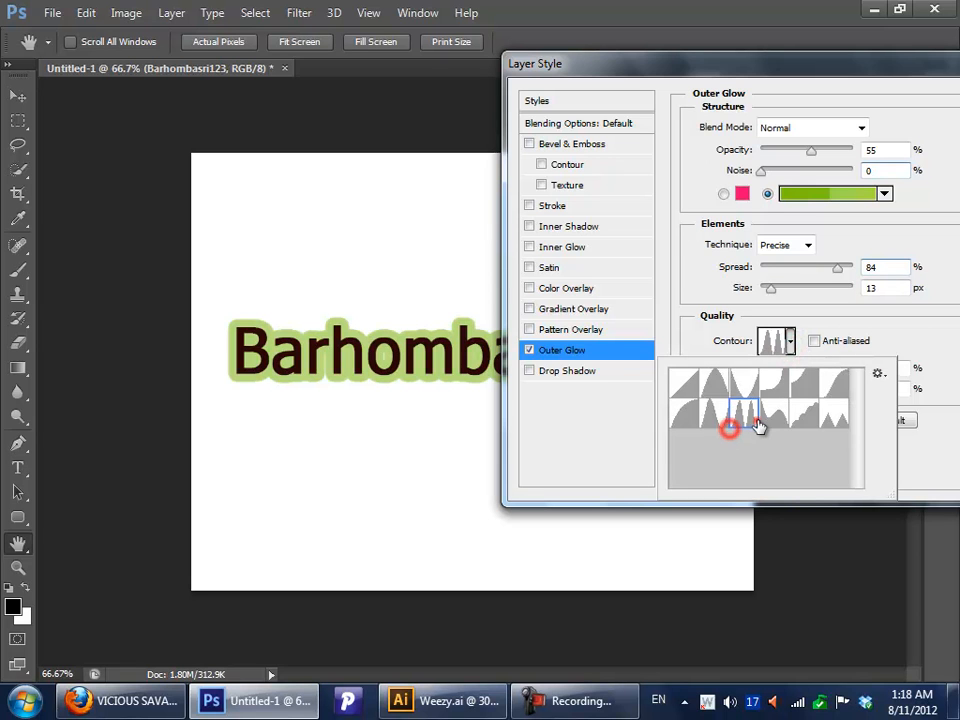
{"action": "left_click", "coordinate": [836, 418]}
{"action": "left_click", "coordinate": [774, 386]}
{"action": "left_click", "coordinate": [838, 398]}
{"action": "left_click", "coordinate": [926, 320]}
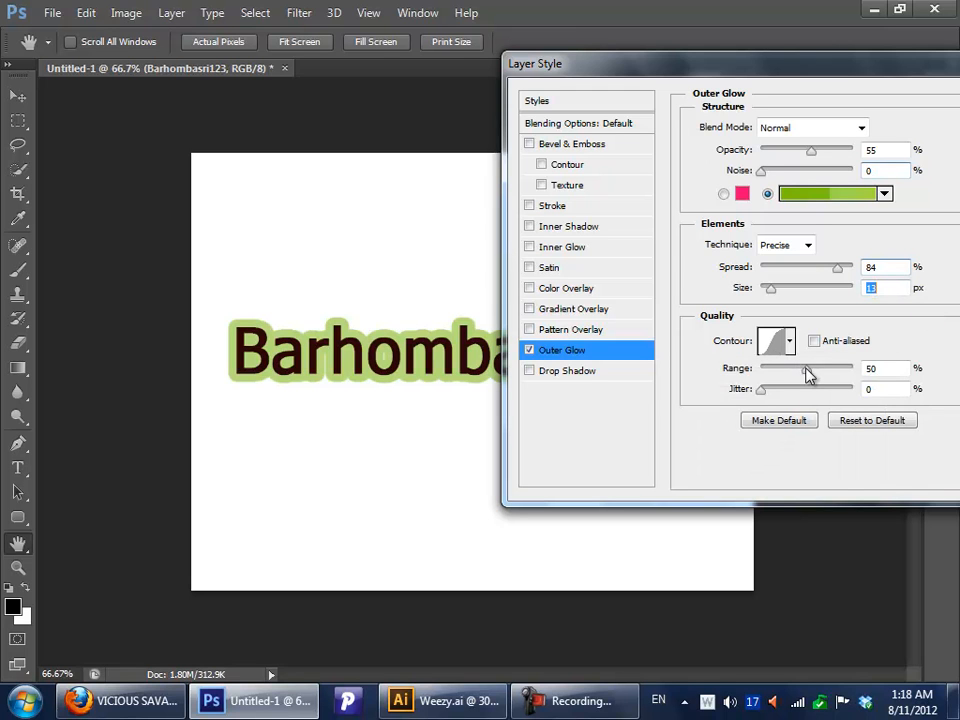
{"action": "mouse_move", "coordinate": [812, 367]}
{"action": "left_mouse_down"}
{"action": "mouse_move", "coordinate": [724, 377]}
{"action": "mouse_move", "coordinate": [838, 378]}
{"action": "mouse_move", "coordinate": [812, 369]}
{"action": "left_mouse_up"}
Step: Replace the outer glow with a Pattern Overlay, trying several patterns before choosing the light teal texture
{"action": "left_click", "coordinate": [529, 350]}
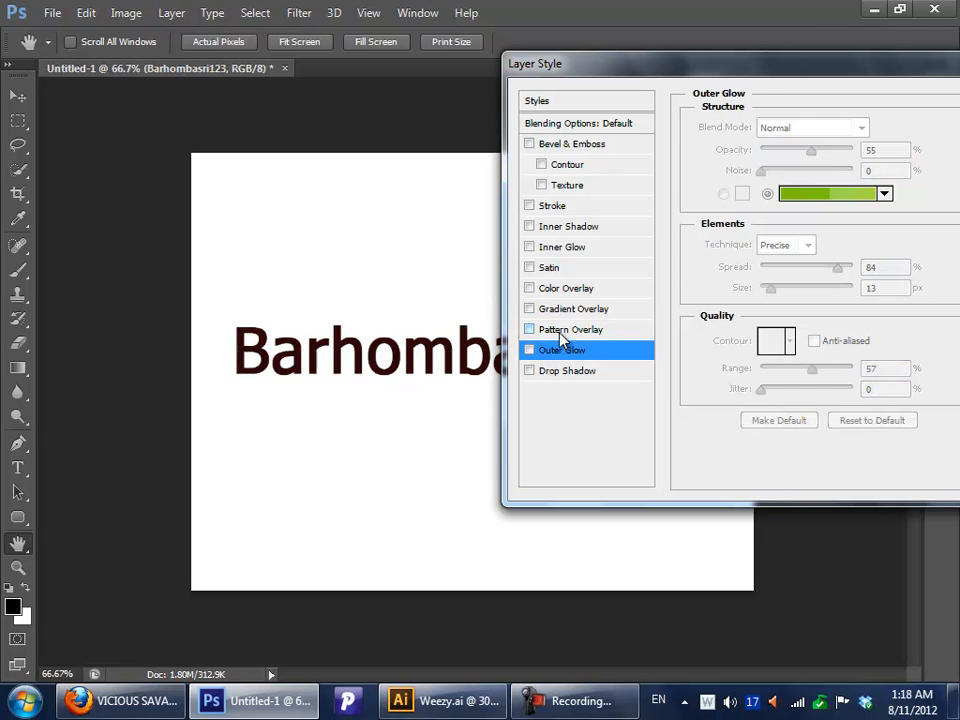
{"action": "left_click", "coordinate": [560, 330]}
{"action": "left_click", "coordinate": [789, 190]}
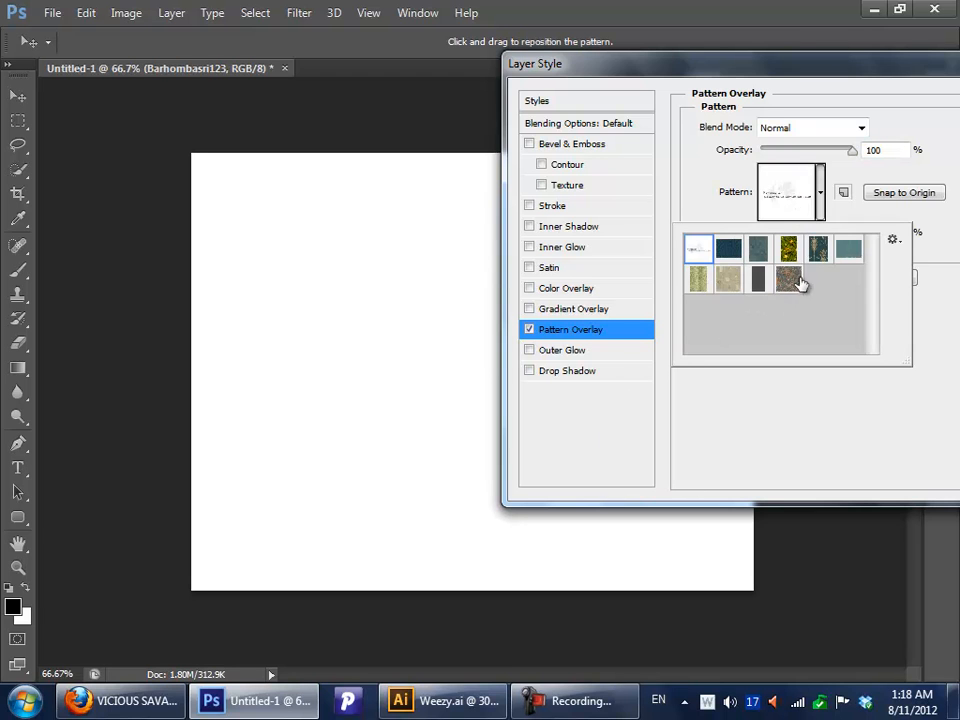
{"action": "left_click", "coordinate": [795, 276]}
{"action": "left_click", "coordinate": [762, 278]}
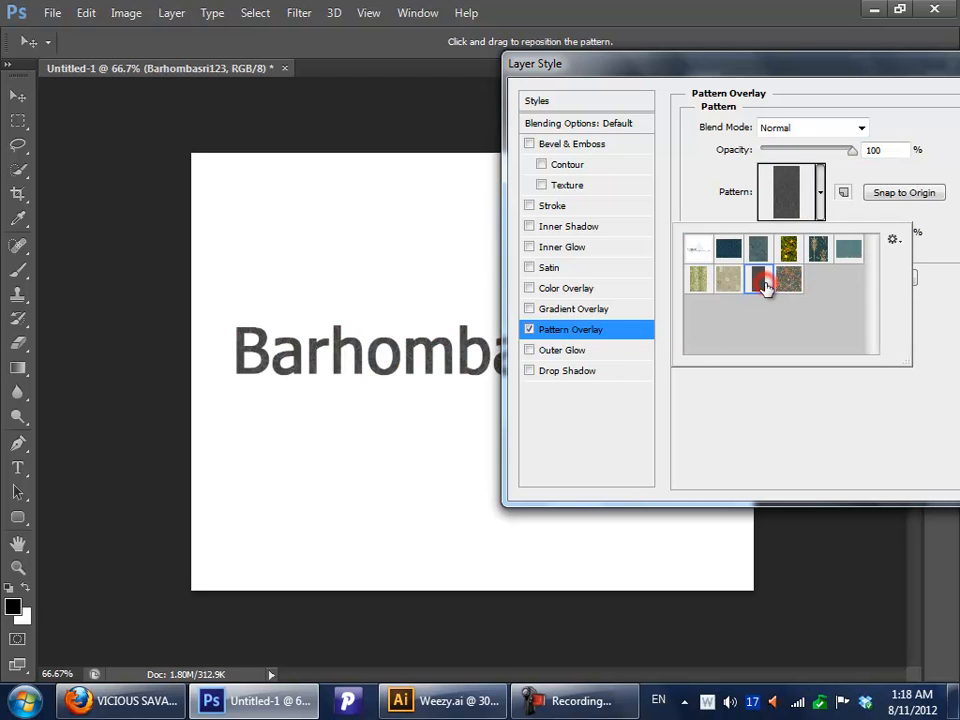
{"action": "left_click", "coordinate": [701, 280]}
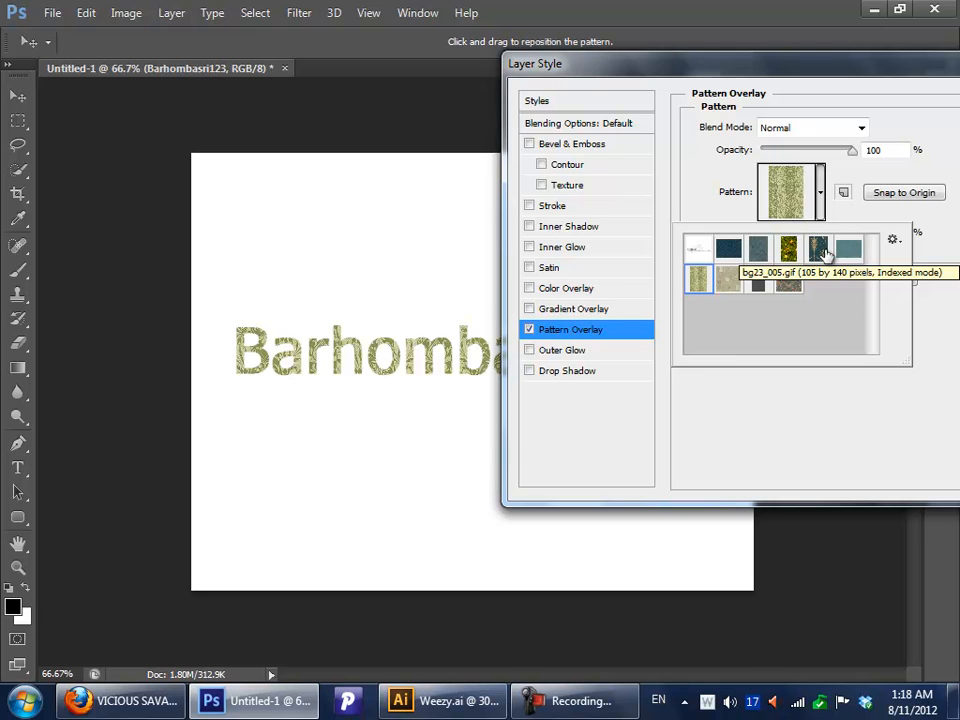
{"action": "left_click", "coordinate": [786, 250]}
{"action": "left_click", "coordinate": [759, 248]}
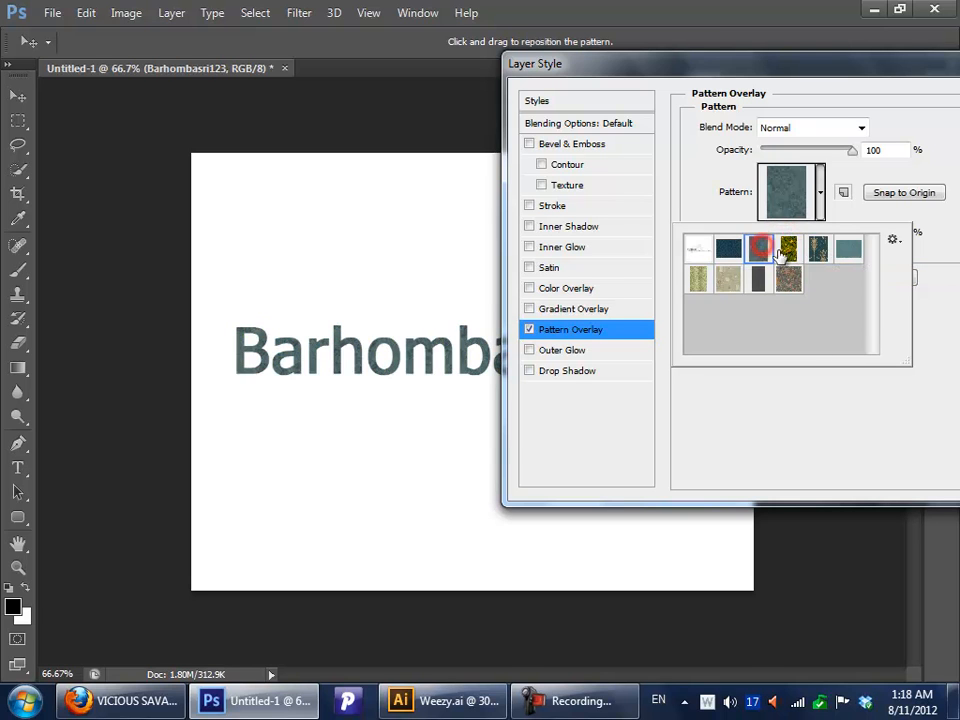
{"action": "left_click", "coordinate": [852, 250]}
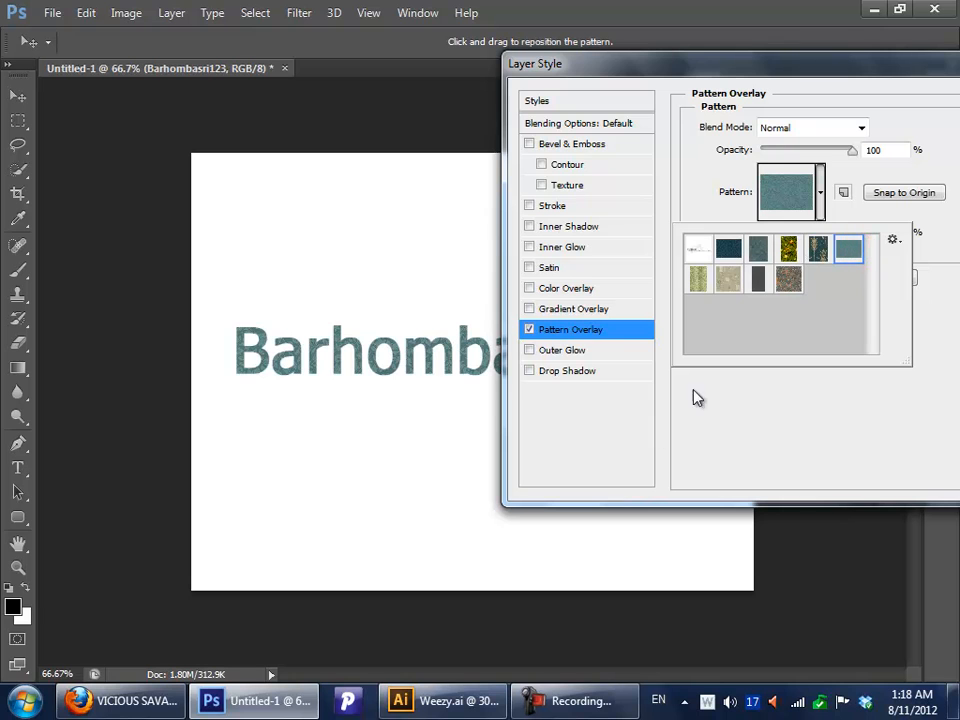
Step: Reposition the light teal pattern within the text directly on the canvas
{"action": "left_click", "coordinate": [370, 370]}
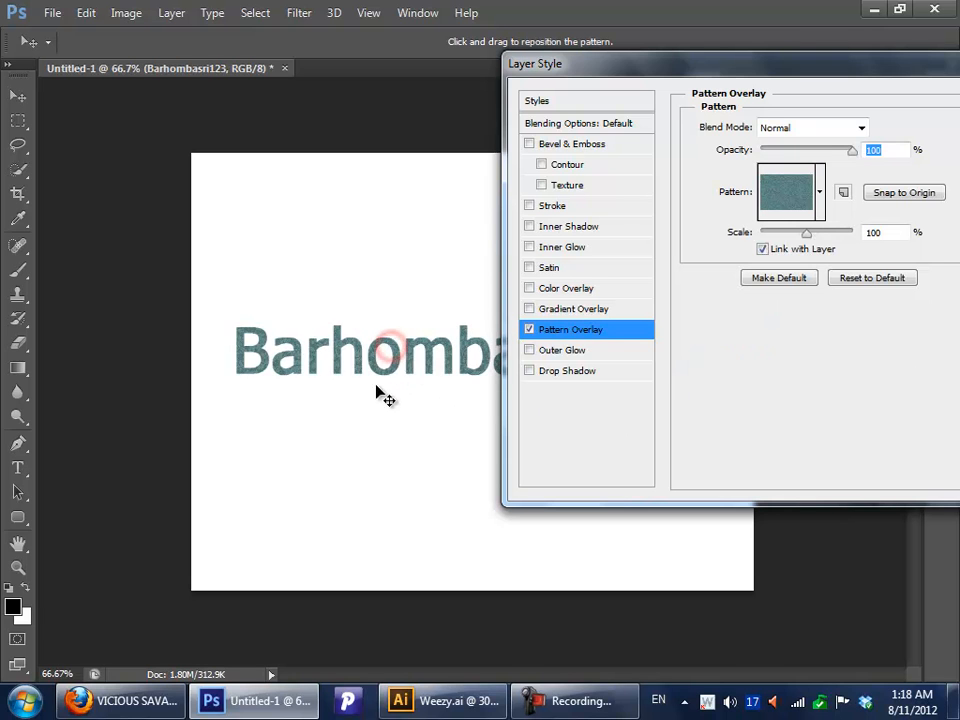
{"action": "left_click_drag", "start_coordinate": [360, 328], "coordinate": [318, 369]}
{"action": "left_click_drag", "start_coordinate": [465, 351], "coordinate": [355, 317]}
{"action": "left_click_drag", "start_coordinate": [406, 339], "coordinate": [361, 258]}
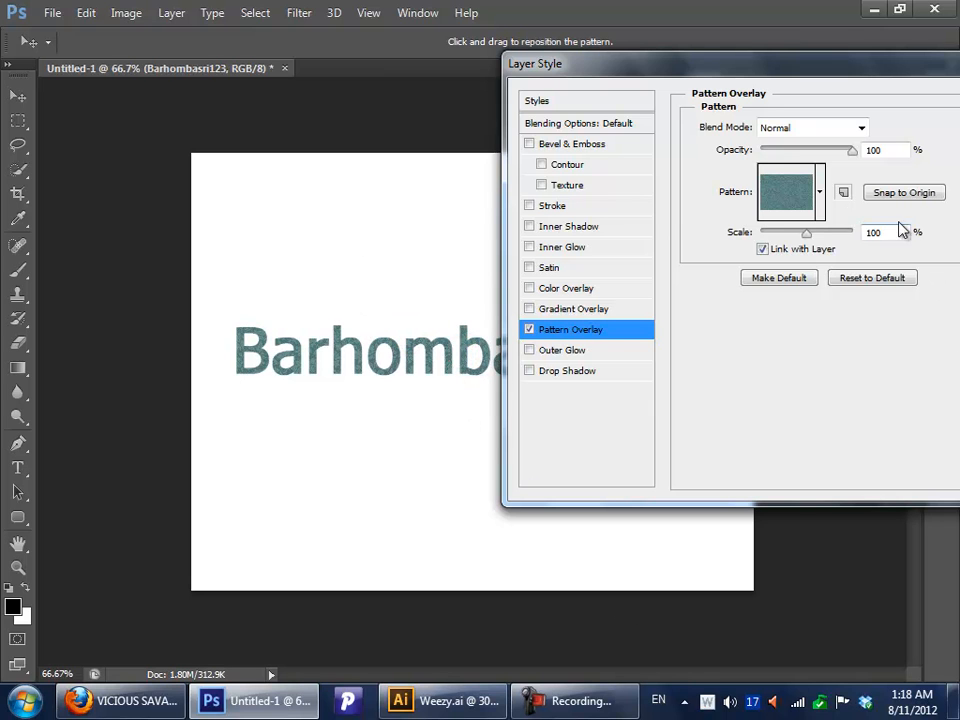
Step: Try the dark teal pattern on the text and shift its position on the canvas
{"action": "left_click", "coordinate": [796, 200]}
{"action": "left_click", "coordinate": [729, 250]}
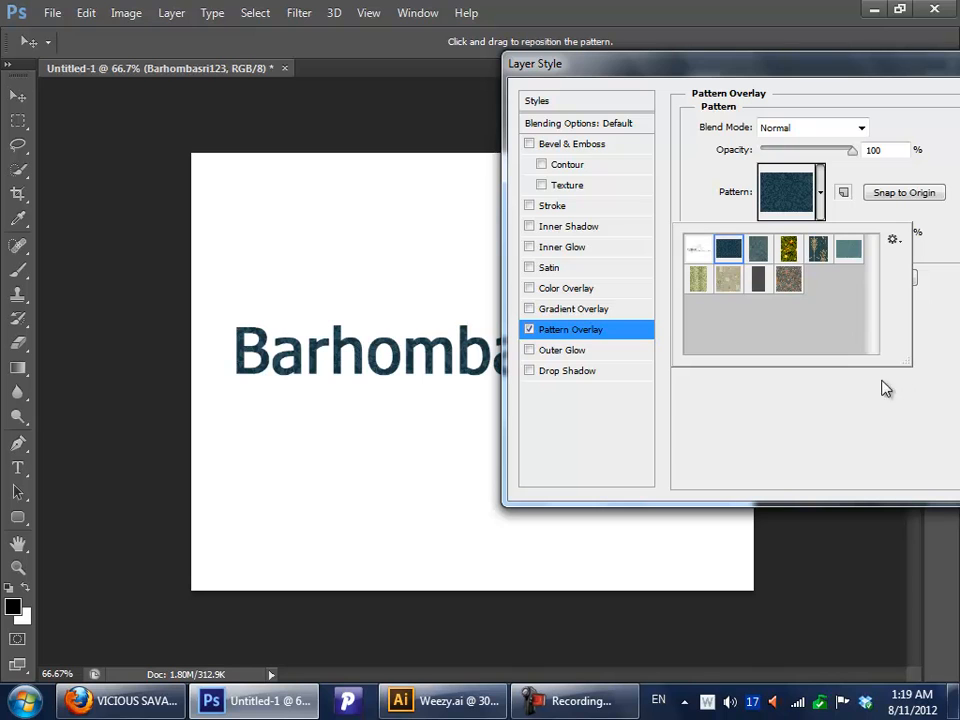
{"action": "left_click", "coordinate": [795, 407]}
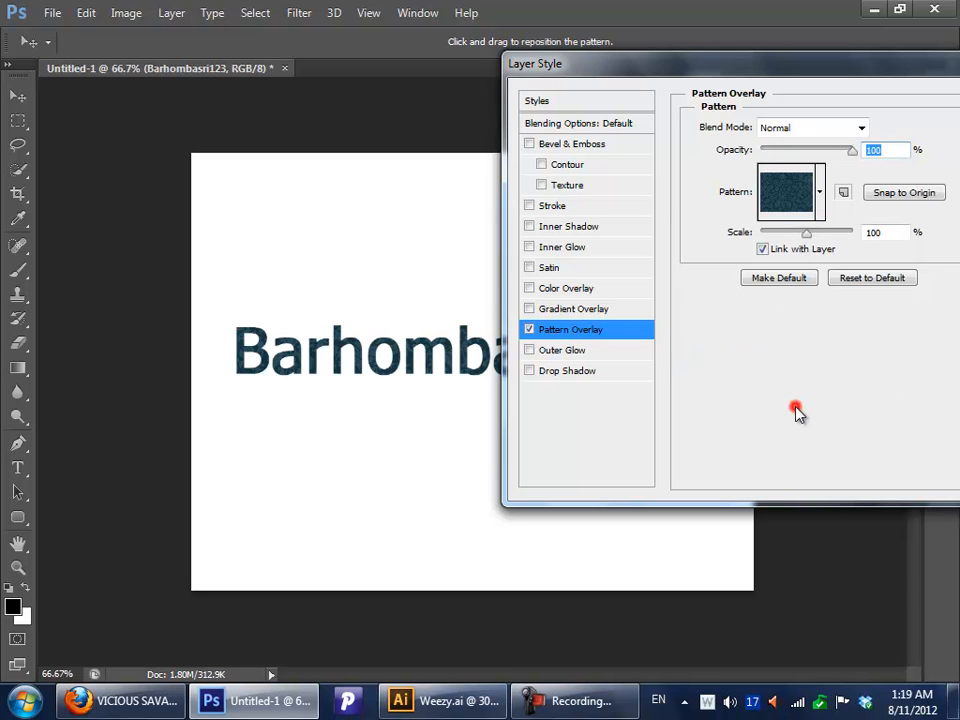
{"action": "left_click", "coordinate": [362, 358]}
{"action": "mouse_move", "coordinate": [421, 375]}
{"action": "left_mouse_down"}
{"action": "mouse_move", "coordinate": [375, 463]}
{"action": "mouse_move", "coordinate": [413, 388]}
{"action": "left_mouse_up"}
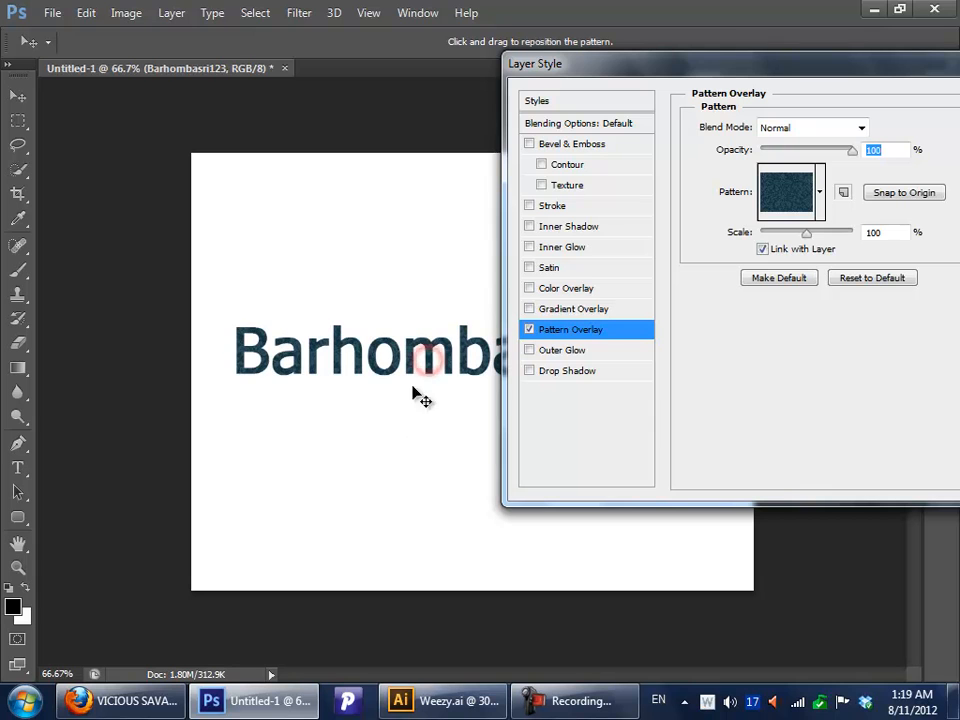
Step: Switch the pattern overlay back to the light teal texture
{"action": "left_click", "coordinate": [766, 188]}
{"action": "left_click", "coordinate": [757, 246]}
{"action": "left_click", "coordinate": [845, 248]}
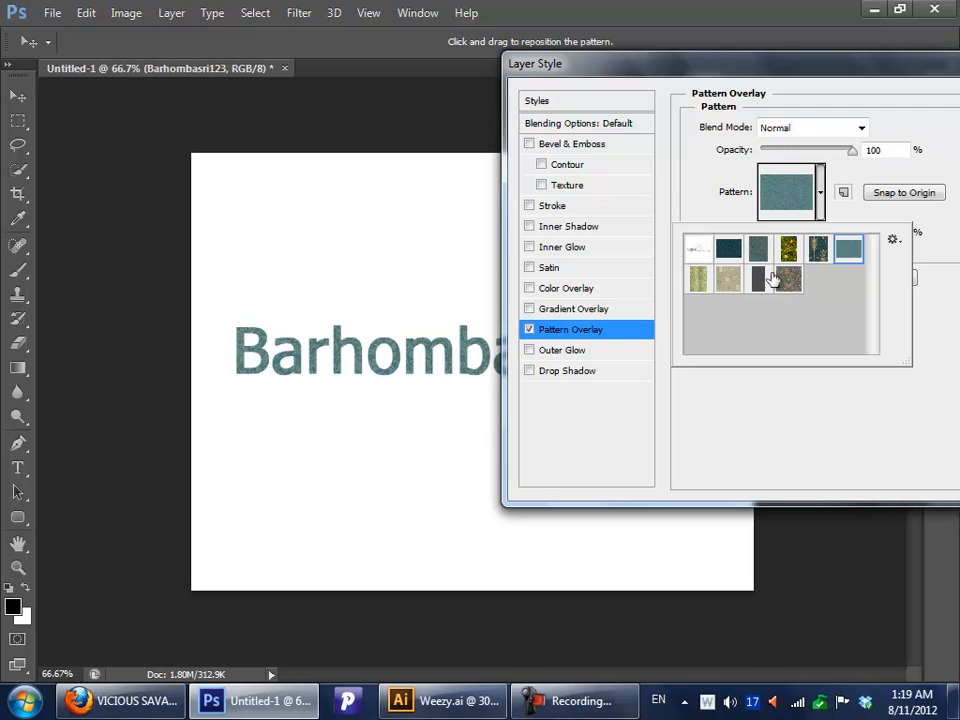
{"action": "left_click", "coordinate": [840, 420]}
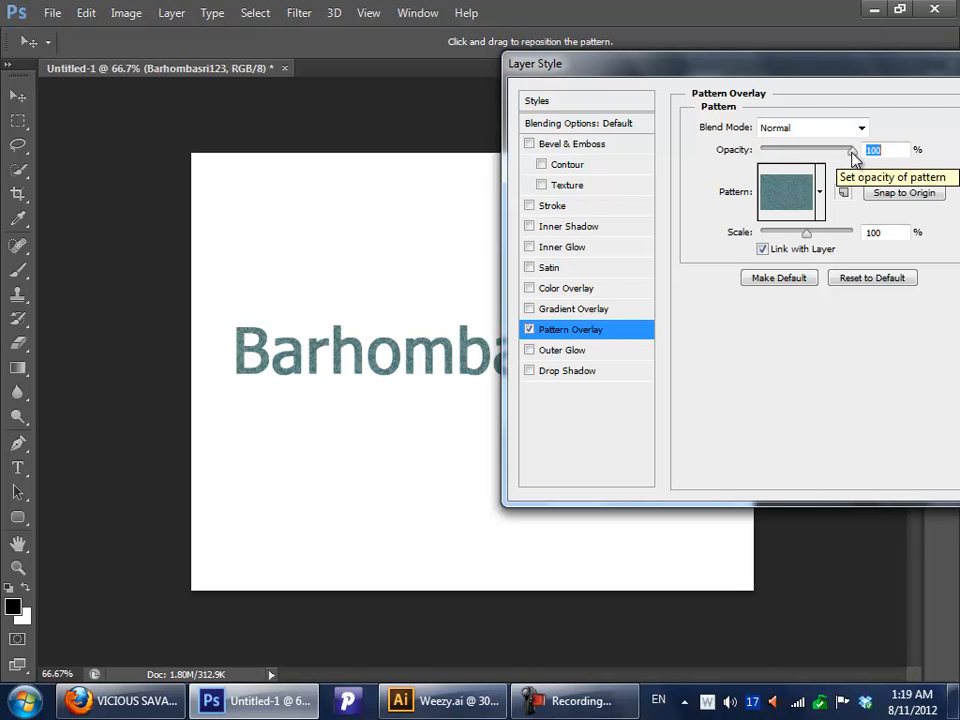
Step: From the desktop's Photoshop materials folder shortcut, browse to the "Headers ,, Styles" folder inside PSD Good Files
{"action": "key", "text": "super+d"}
{"action": "left_click", "coordinate": [540, 384]}
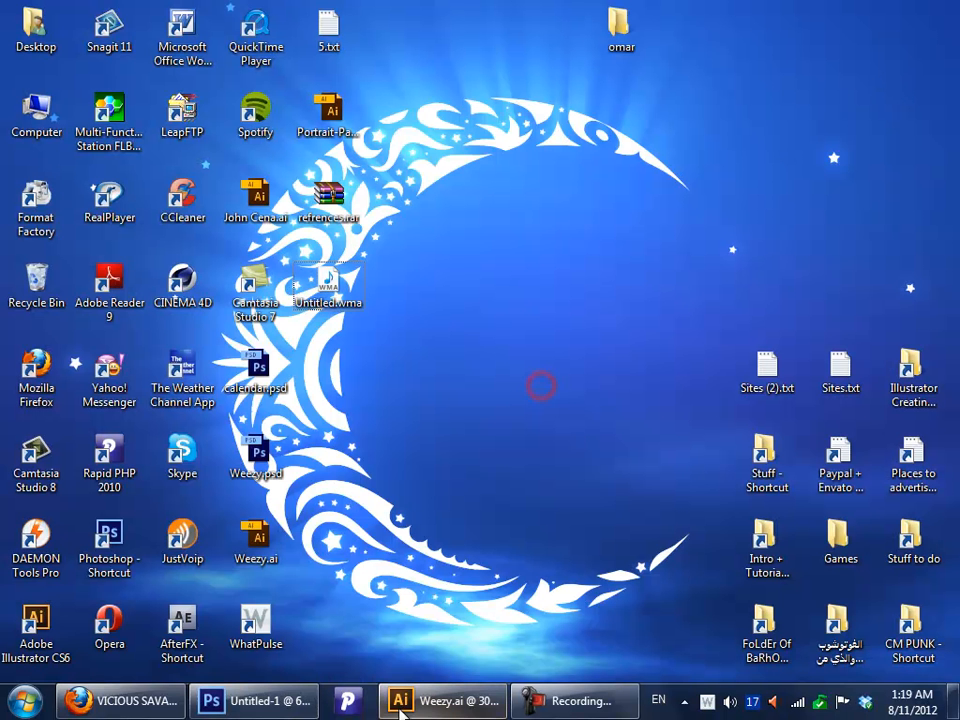
{"action": "left_click", "coordinate": [855, 650]}
{"action": "double_click", "coordinate": [855, 650]}
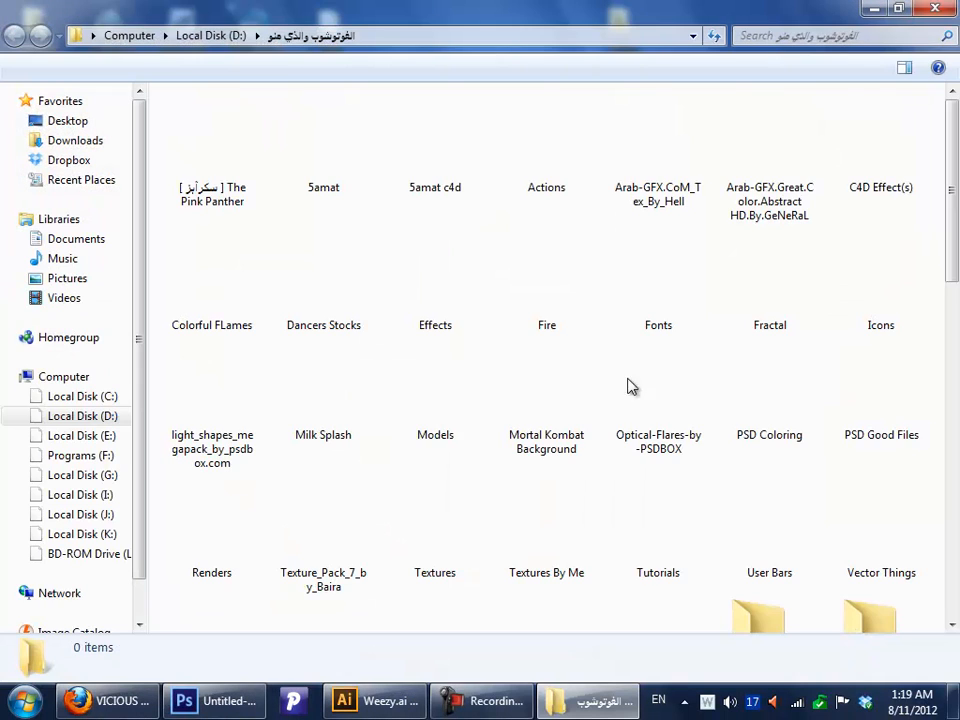
{"action": "double_click", "coordinate": [868, 392]}
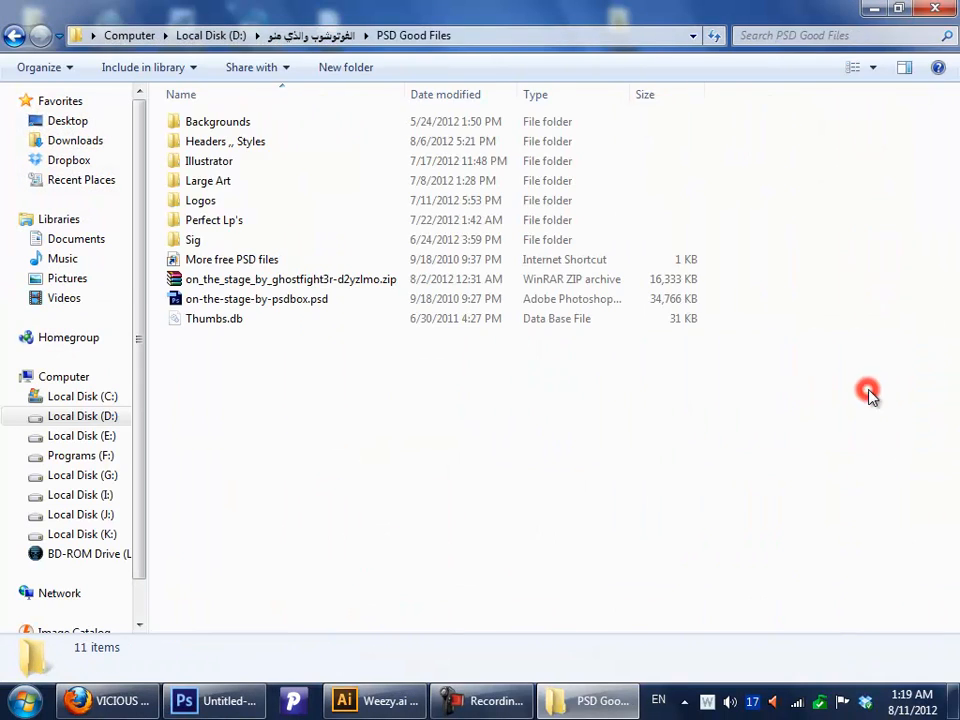
{"action": "left_click", "coordinate": [275, 143]}
{"action": "double_click", "coordinate": [275, 143]}
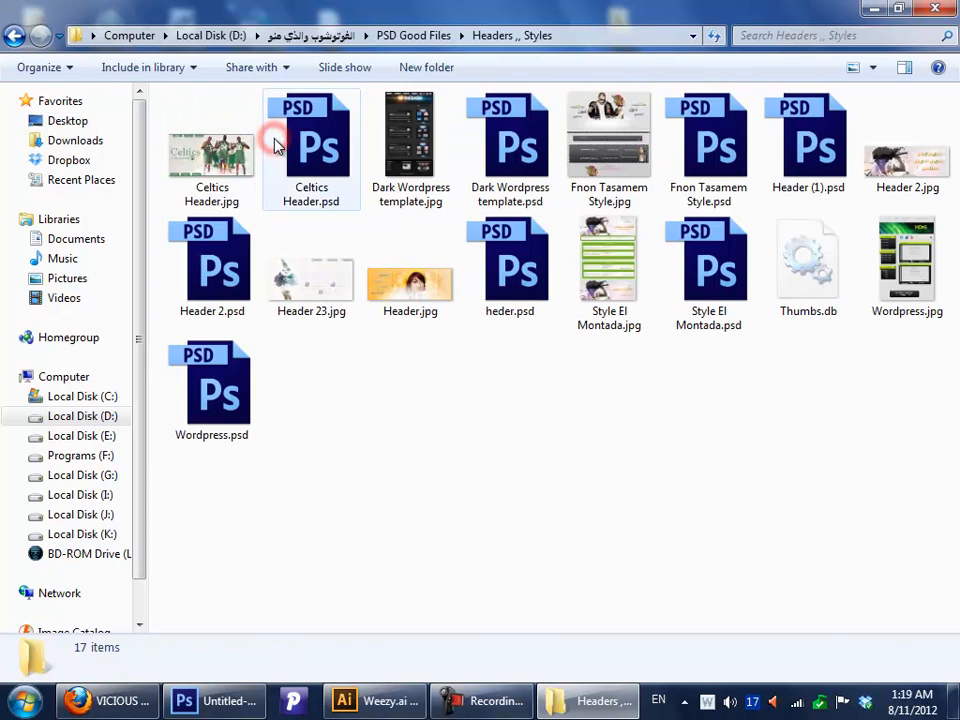
Step: Examine the design of Dark Wordpress template.jpg at actual size, and return to the Photoshop document
{"action": "left_click", "coordinate": [381, 145]}
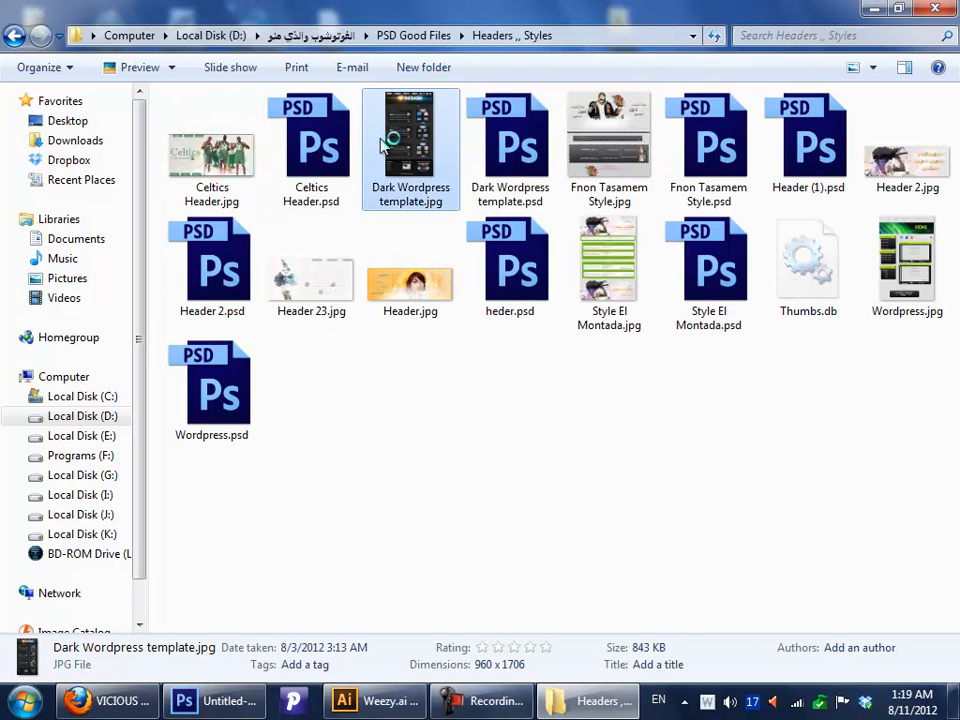
{"action": "double_click", "coordinate": [403, 172]}
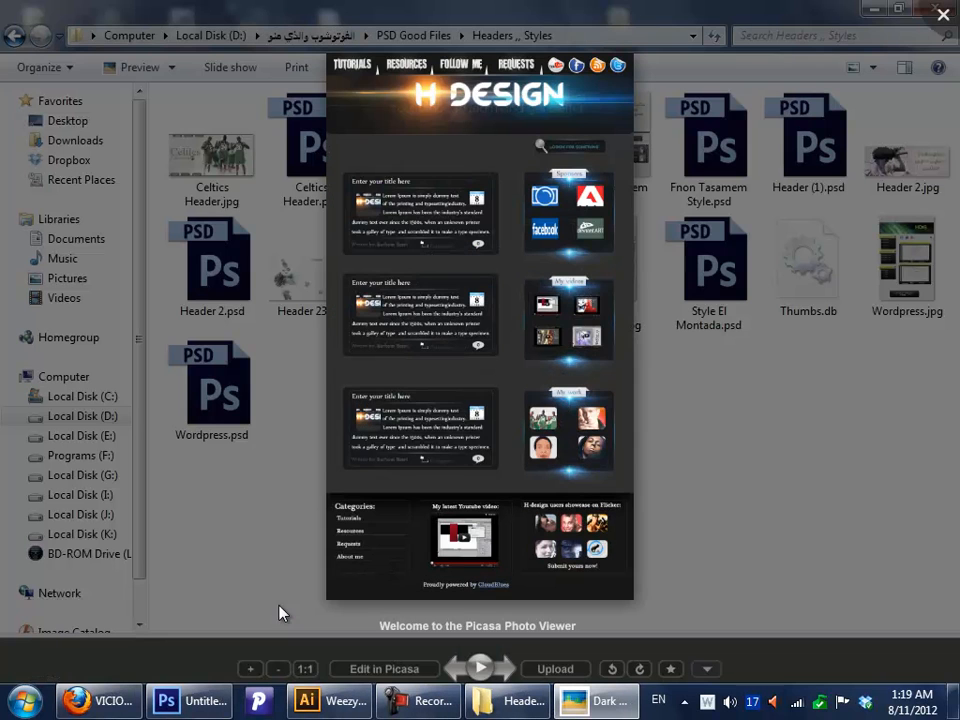
{"action": "left_click", "coordinate": [305, 669]}
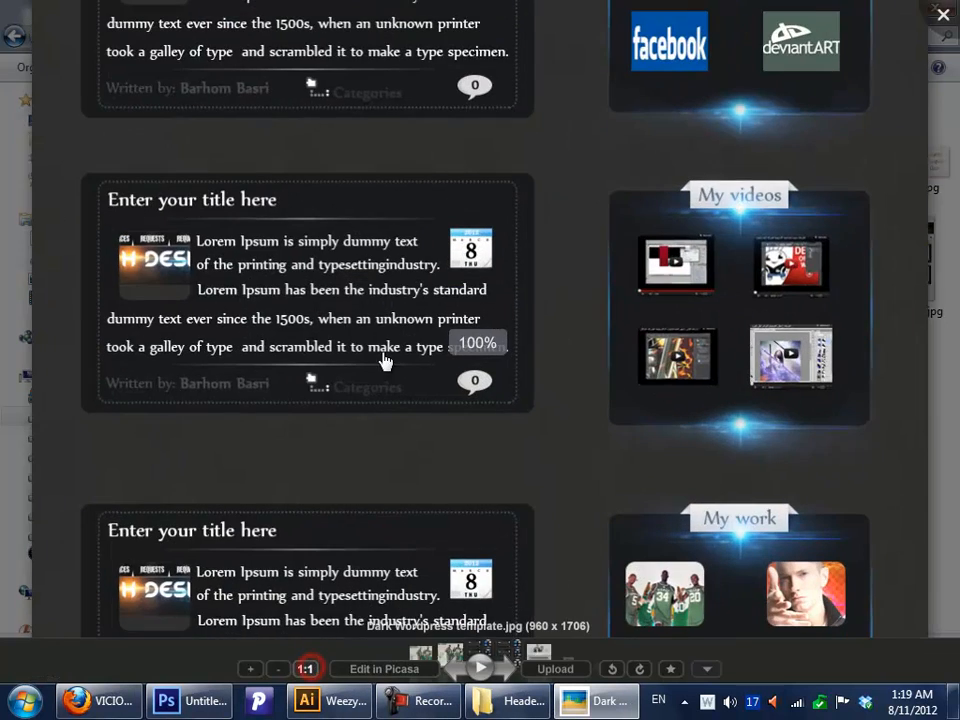
{"action": "left_click_drag", "start_coordinate": [531, 294], "coordinate": [469, 594]}
{"action": "left_click_drag", "start_coordinate": [565, 240], "coordinate": [681, 338]}
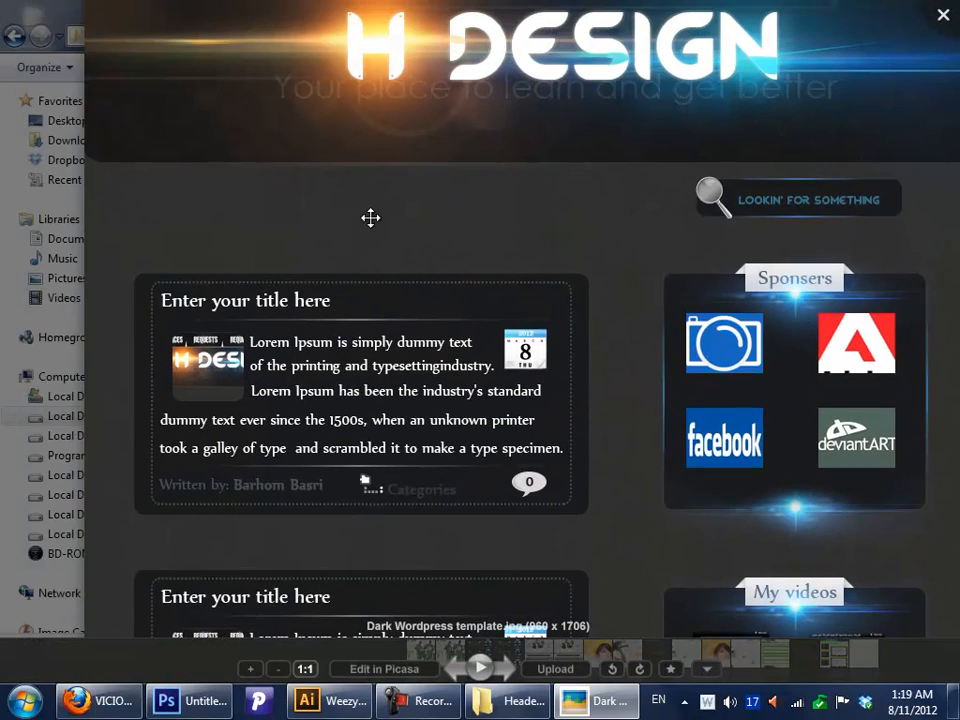
{"action": "key", "text": "Escape"}
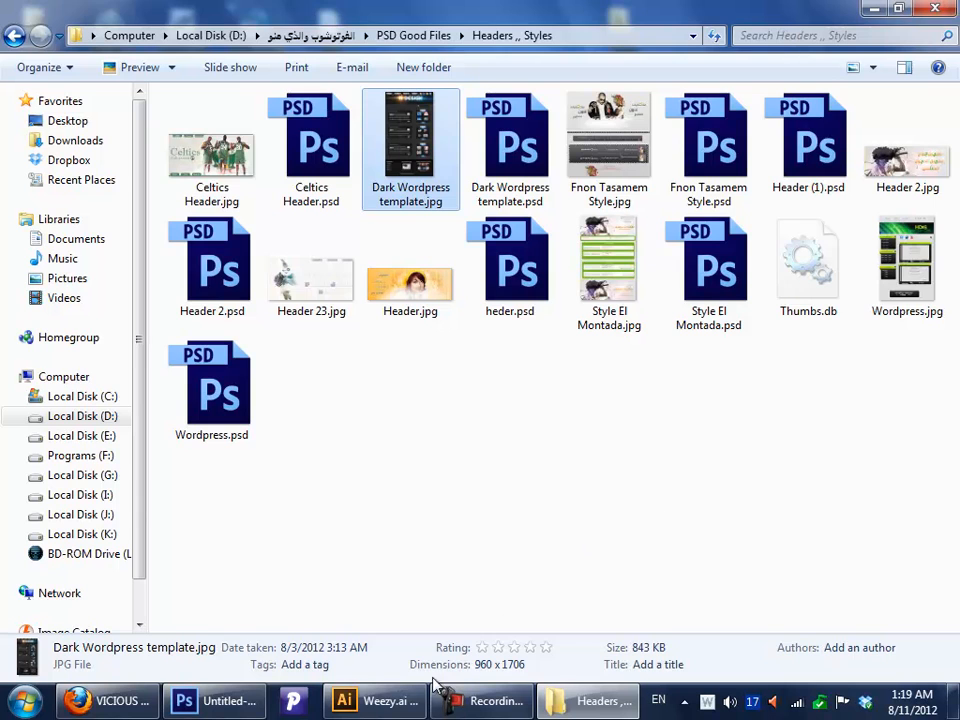
{"action": "left_click", "coordinate": [385, 700]}
{"action": "left_click", "coordinate": [220, 700]}
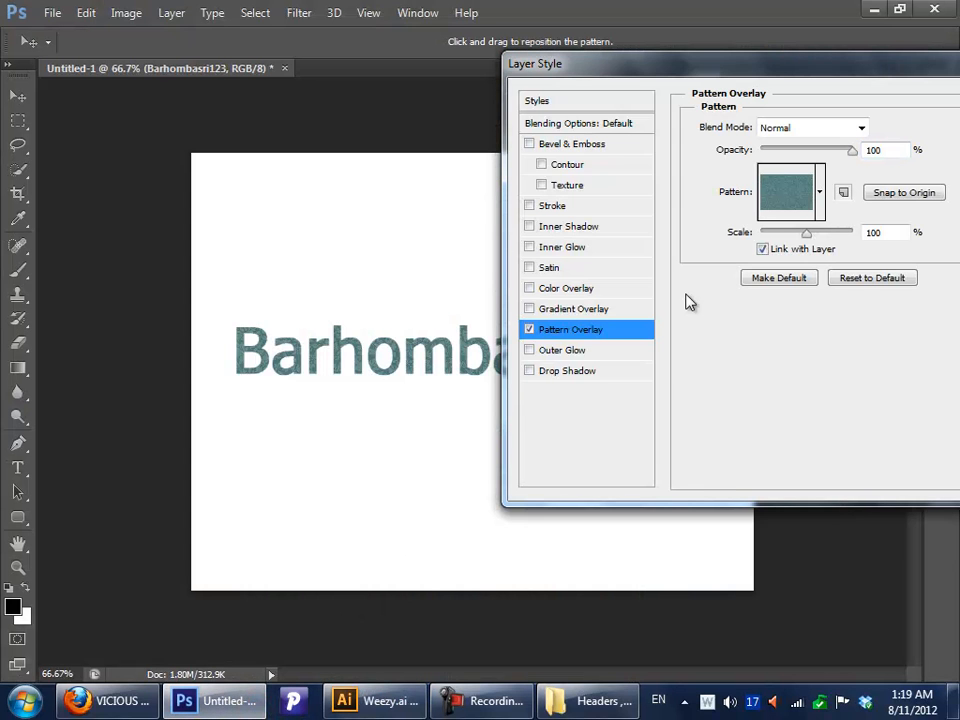
Step: Set the pattern overlay's scale to 647%, keeping the light teal texture
{"action": "left_click_drag", "start_coordinate": [797, 80], "coordinate": [752, 120]}
{"action": "left_click", "coordinate": [803, 190]}
{"action": "mouse_move", "coordinate": [803, 193]}
{"action": "left_mouse_down"}
{"action": "mouse_move", "coordinate": [740, 199]}
{"action": "mouse_move", "coordinate": [803, 193]}
{"action": "left_mouse_up"}
{"action": "left_click_drag", "start_coordinate": [855, 110], "coordinate": [422, 469]}
{"action": "left_click_drag", "start_coordinate": [480, 462], "coordinate": [827, 145]}
{"action": "left_click_drag", "start_coordinate": [673, 314], "coordinate": [704, 315]}
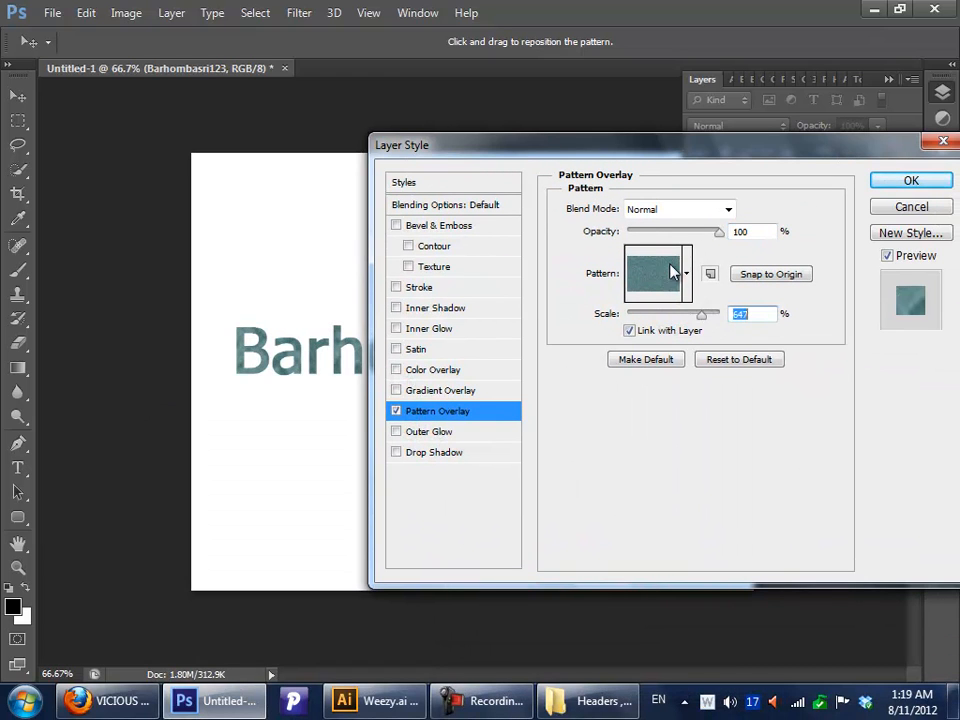
{"action": "left_click", "coordinate": [680, 279]}
{"action": "left_click", "coordinate": [645, 274]}
Step: Turn off the pattern overlay on the text layer and enable Gradient Overlay instead
{"action": "left_click", "coordinate": [397, 413]}
{"action": "left_click", "coordinate": [450, 390]}
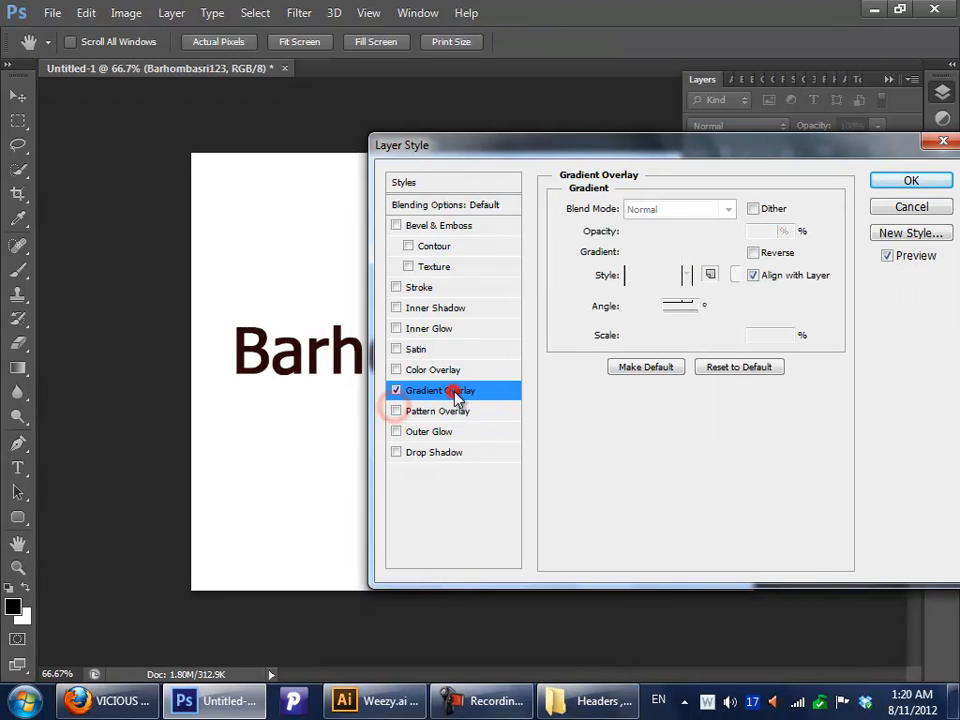
Step: Try several preset gradients for the overlay, including Green 22 - 3D and Blue 7 - 3D
{"action": "left_click", "coordinate": [664, 253]}
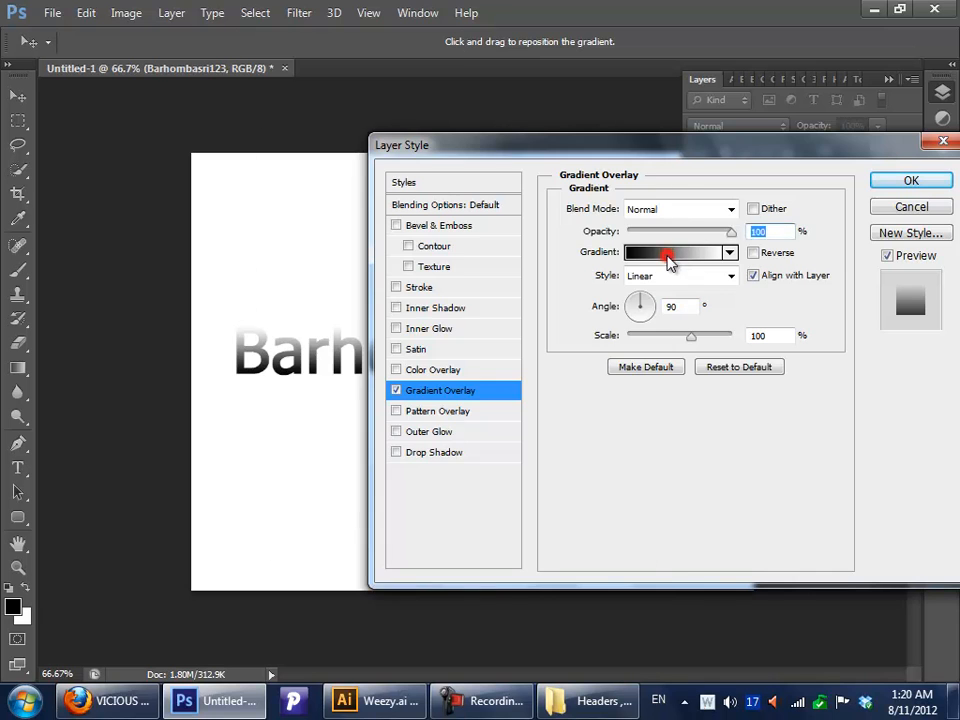
{"action": "left_click_drag", "start_coordinate": [466, 146], "coordinate": [685, 118]}
{"action": "left_click", "coordinate": [628, 217]}
{"action": "left_click", "coordinate": [748, 187]}
{"action": "left_click", "coordinate": [718, 187]}
{"action": "scroll", "coordinate": [771, 189], "scroll_direction": "down", "scroll_amount": 3}
{"action": "left_click", "coordinate": [720, 204]}
{"action": "left_click", "coordinate": [726, 229]}
{"action": "left_click", "coordinate": [613, 188]}
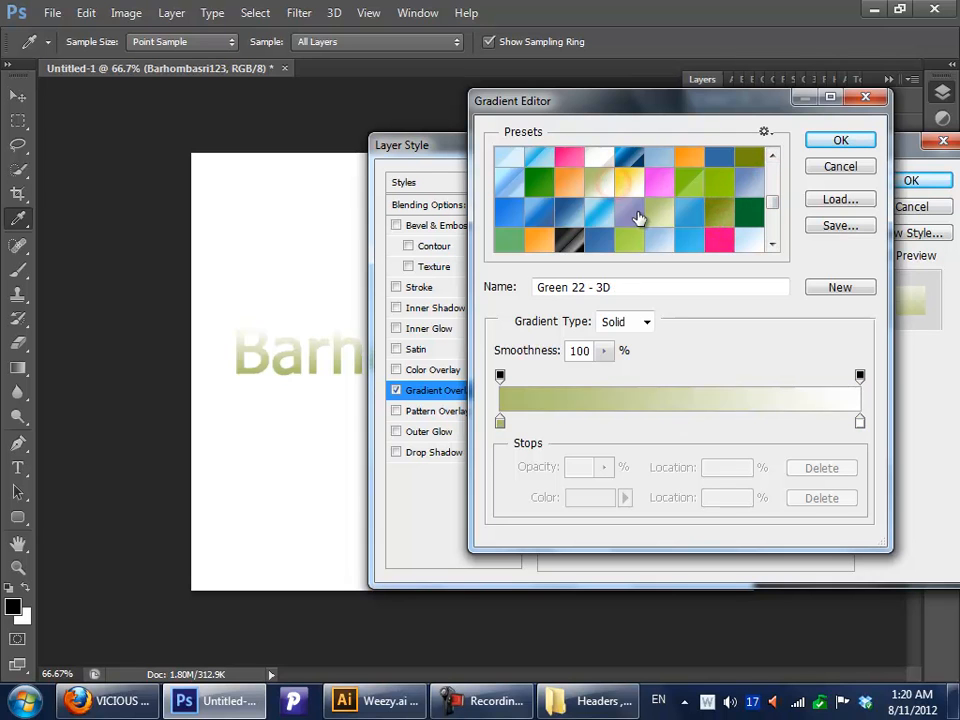
{"action": "left_click", "coordinate": [627, 214]}
{"action": "left_click", "coordinate": [508, 213]}
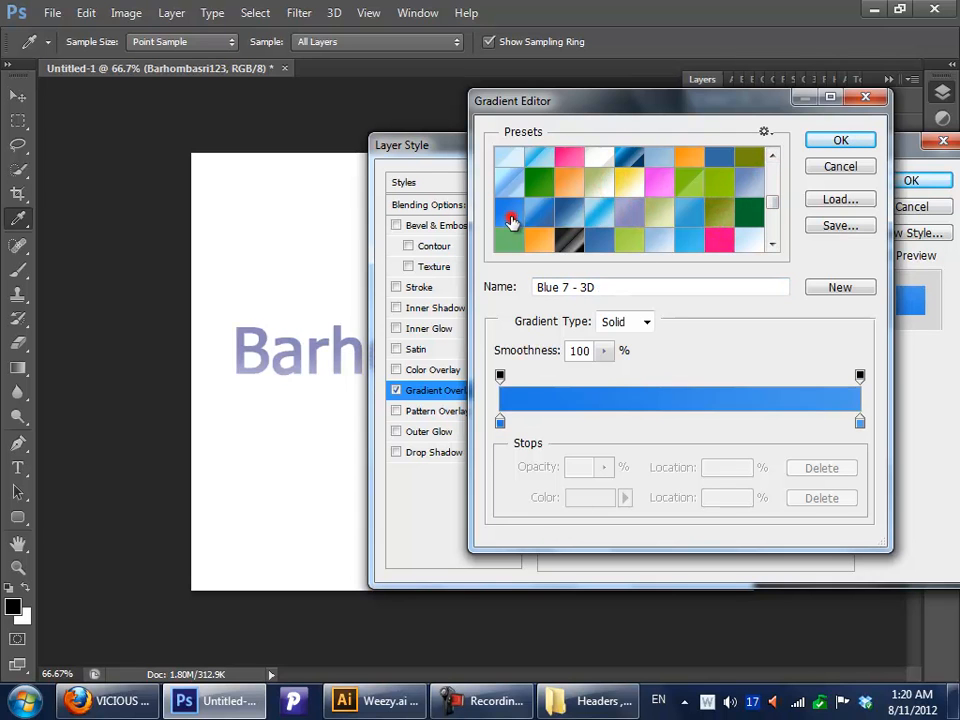
Step: Try changing the Blue 7 - 3D gradient's starting colour stop to white, and cancel the gradient edit
{"action": "left_click", "coordinate": [501, 424]}
{"action": "left_click", "coordinate": [502, 425]}
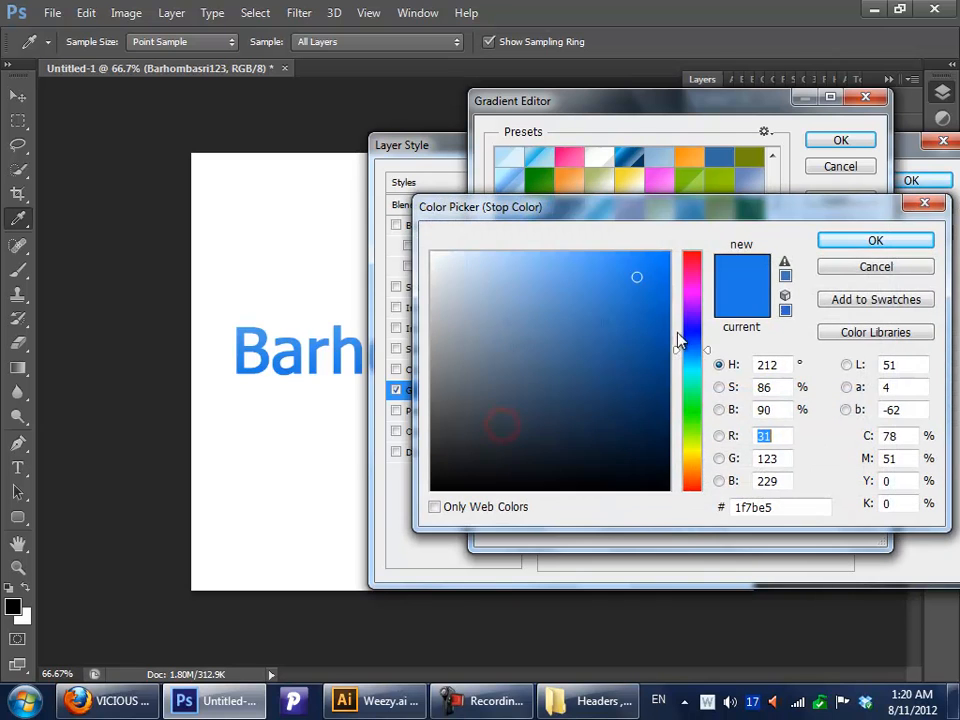
{"action": "left_click", "coordinate": [433, 253]}
{"action": "left_click", "coordinate": [866, 242]}
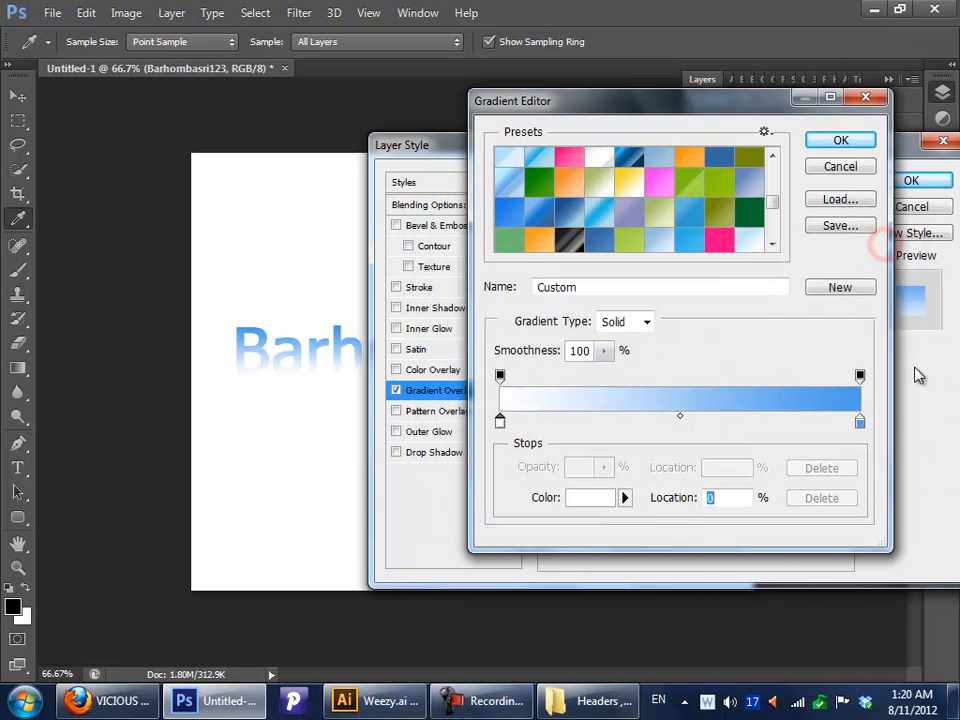
{"action": "left_click", "coordinate": [838, 166]}
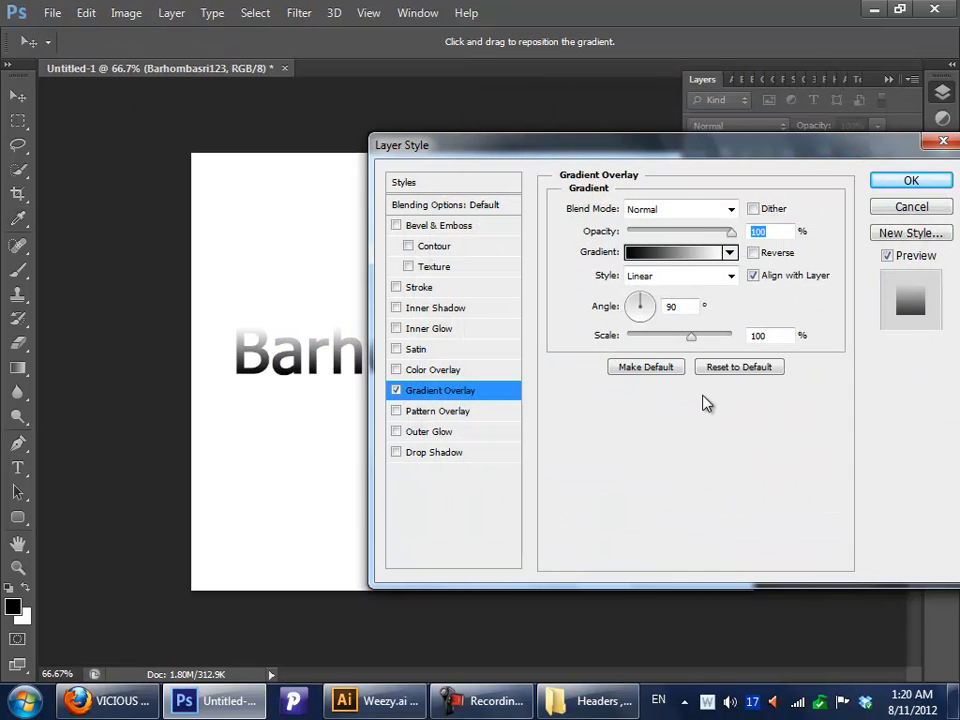
Step: Try reversing the gradient overlay, and restore its original direction with opacity kept at 100%
{"action": "left_click", "coordinate": [739, 232]}
{"action": "left_click_drag", "start_coordinate": [731, 232], "coordinate": [911, 227]}
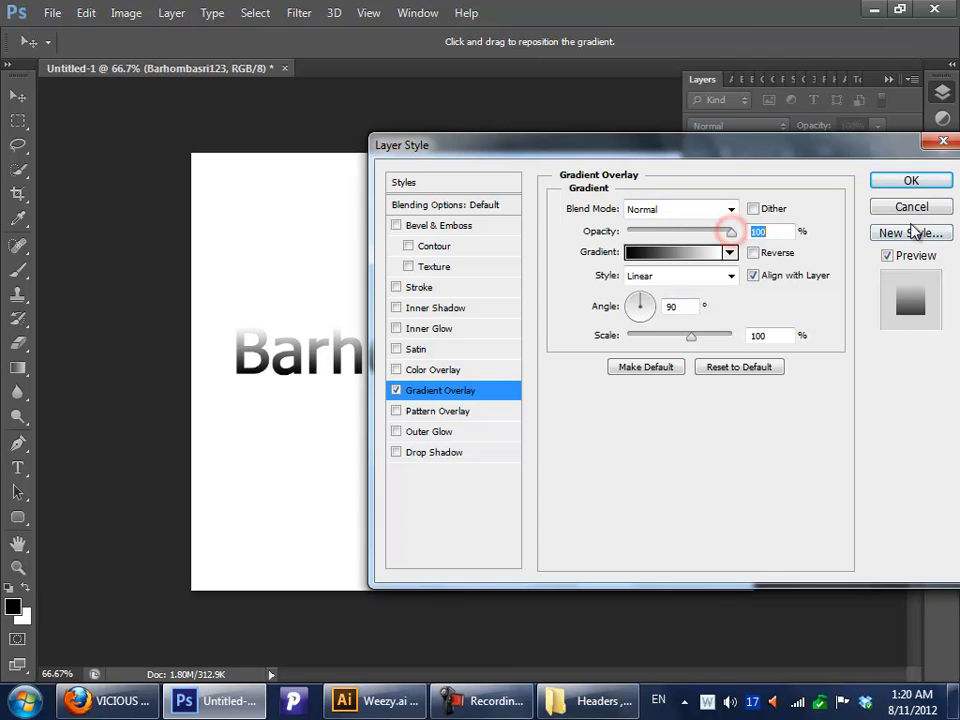
{"action": "left_click", "coordinate": [775, 253]}
{"action": "left_click", "coordinate": [775, 253]}
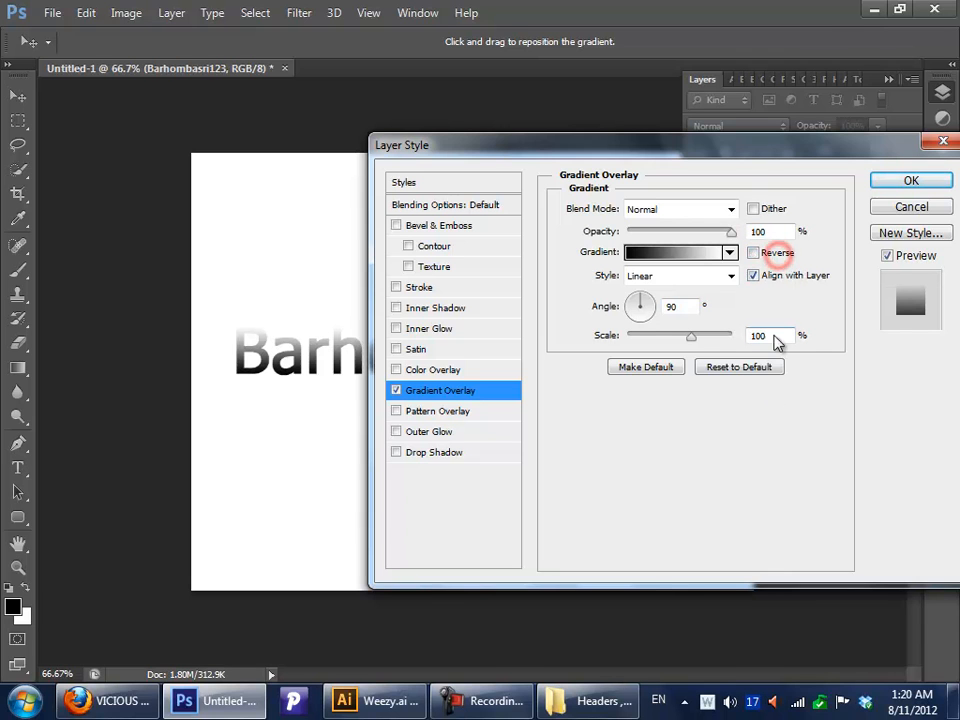
Step: Try the Angle, Radial, Reflected and Diamond styles for the gradient overlay, and return to Linear
{"action": "left_click", "coordinate": [720, 279]}
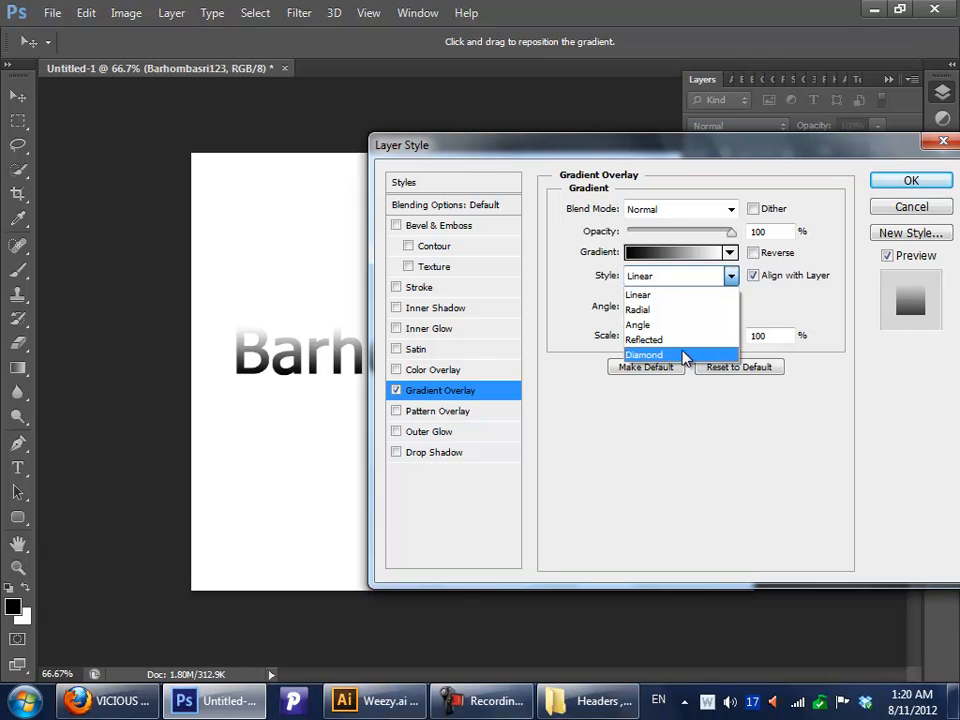
{"action": "left_click", "coordinate": [668, 311]}
{"action": "left_click", "coordinate": [686, 276]}
{"action": "left_click", "coordinate": [698, 326]}
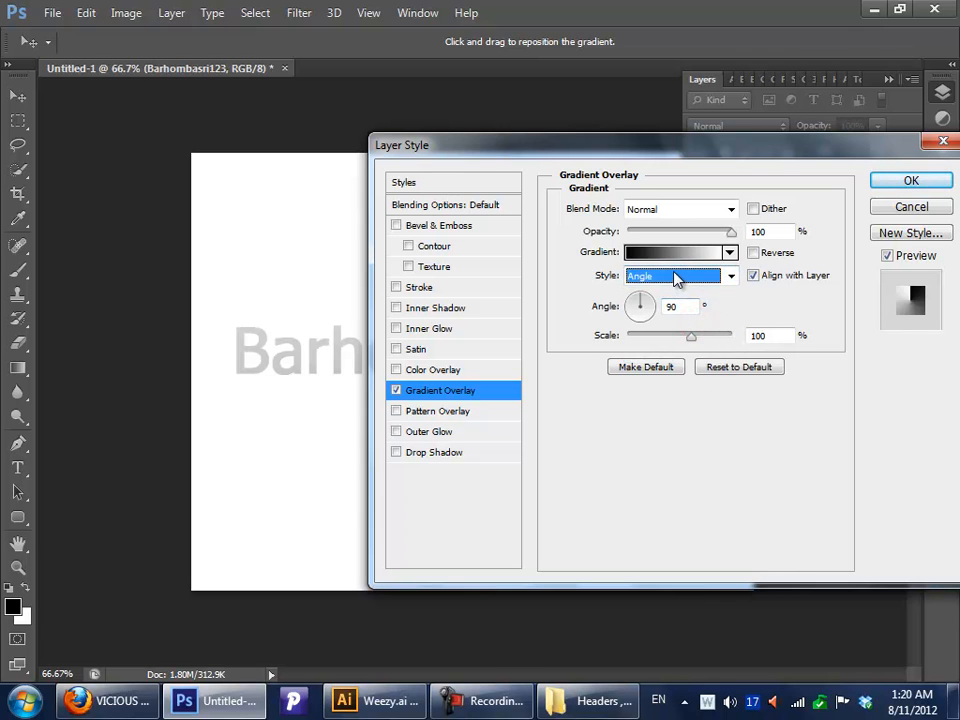
{"action": "left_click_drag", "start_coordinate": [720, 160], "coordinate": [878, 103]}
{"action": "left_click", "coordinate": [870, 226]}
{"action": "left_click", "coordinate": [803, 276]}
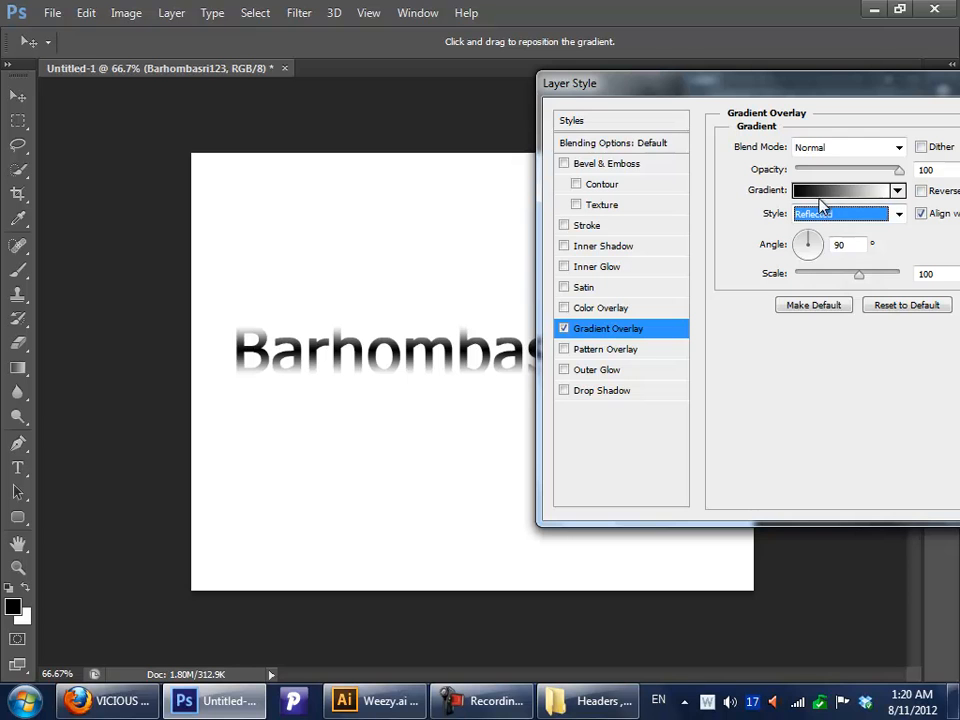
{"action": "left_click", "coordinate": [822, 212]}
{"action": "left_click", "coordinate": [842, 292]}
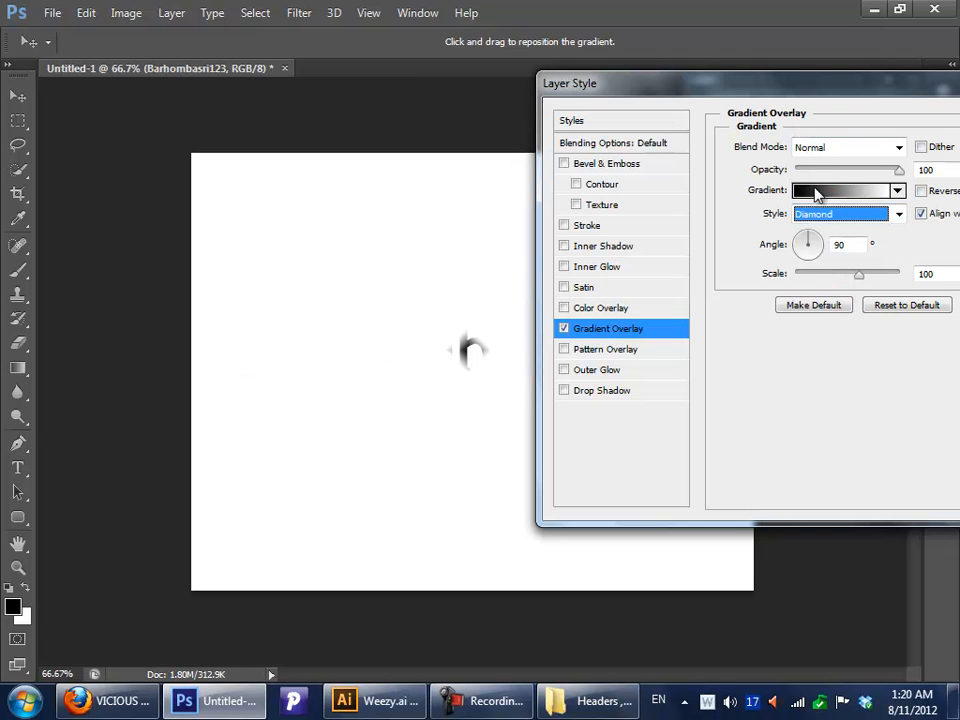
{"action": "left_click", "coordinate": [830, 213]}
{"action": "left_click", "coordinate": [840, 234]}
{"action": "left_click_drag", "start_coordinate": [797, 88], "coordinate": [617, 95]}
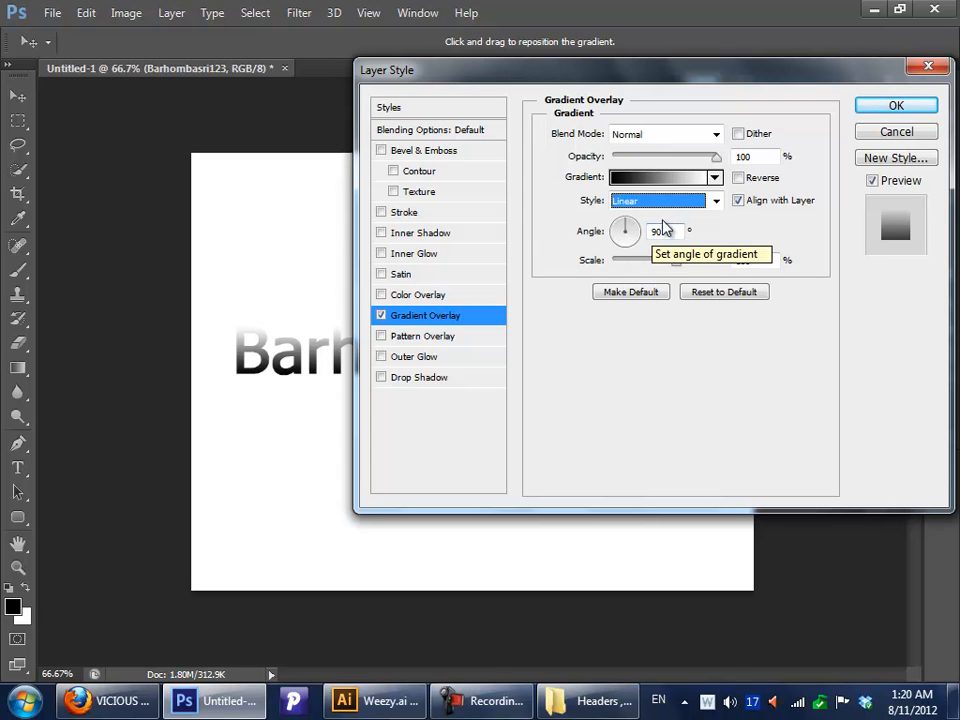
Step: Set the gradient overlay's angle to -37° and its scale to 129%
{"action": "left_click_drag", "start_coordinate": [579, 80], "coordinate": [664, 32]}
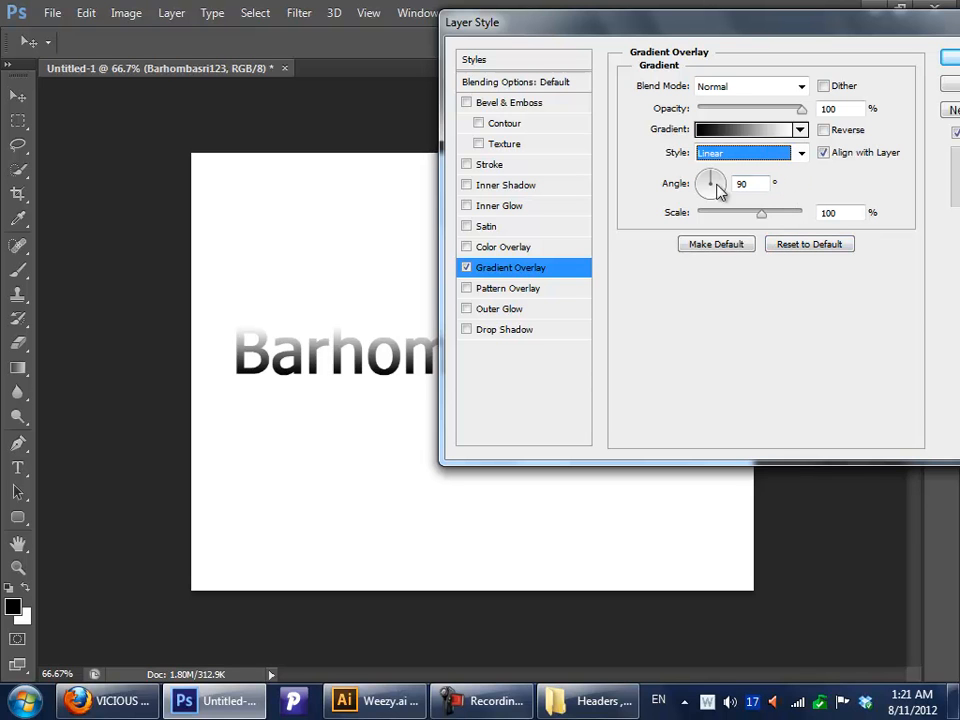
{"action": "left_click_drag", "start_coordinate": [731, 193], "coordinate": [907, 232]}
{"action": "left_click_drag", "start_coordinate": [787, 257], "coordinate": [784, 258]}
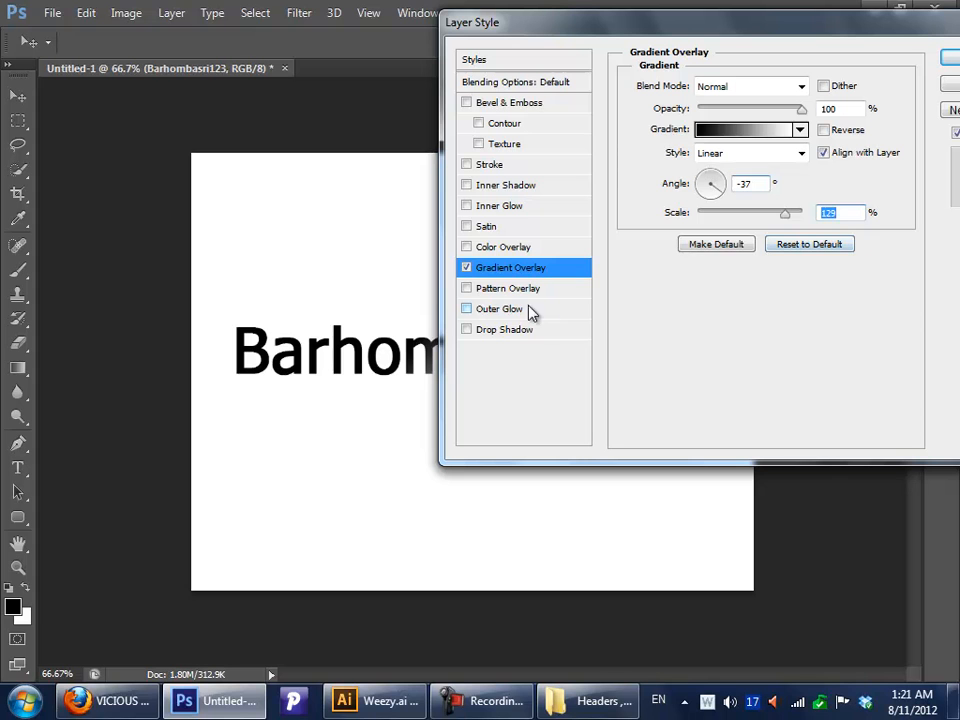
Step: Replace the gradient overlay with a pale yellow colour overlay in Normal mode at 100% opacity
{"action": "left_click", "coordinate": [466, 268]}
{"action": "left_click", "coordinate": [495, 247]}
{"action": "left_click", "coordinate": [831, 89]}
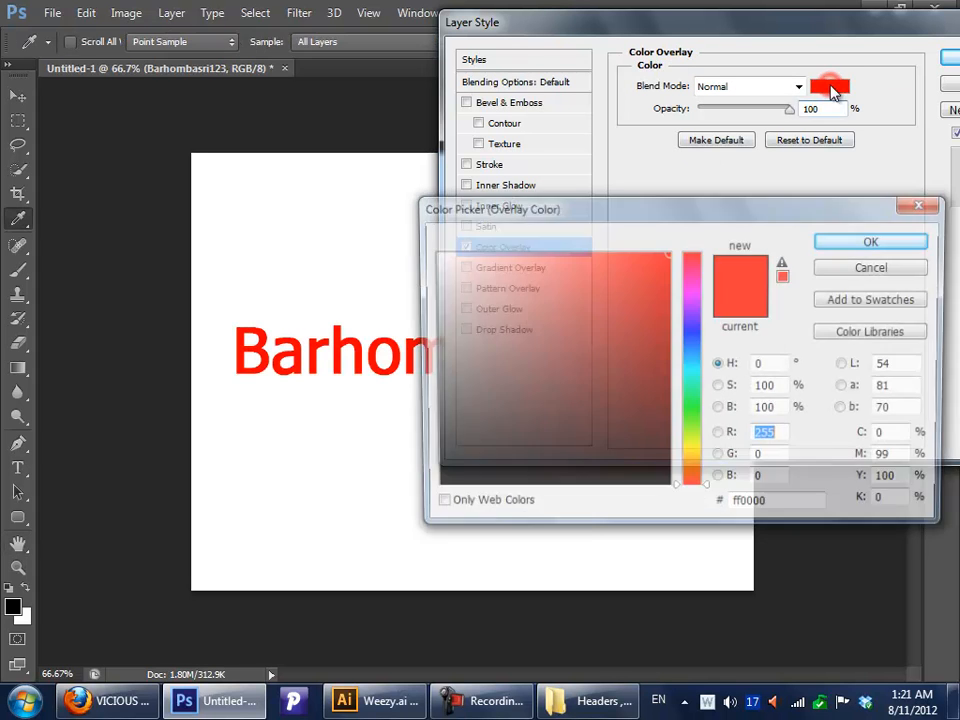
{"action": "left_click_drag", "start_coordinate": [697, 343], "coordinate": [692, 460]}
{"action": "left_click_drag", "start_coordinate": [562, 301], "coordinate": [617, 252]}
{"action": "left_click_drag", "start_coordinate": [612, 371], "coordinate": [489, 252]}
{"action": "left_click", "coordinate": [890, 245]}
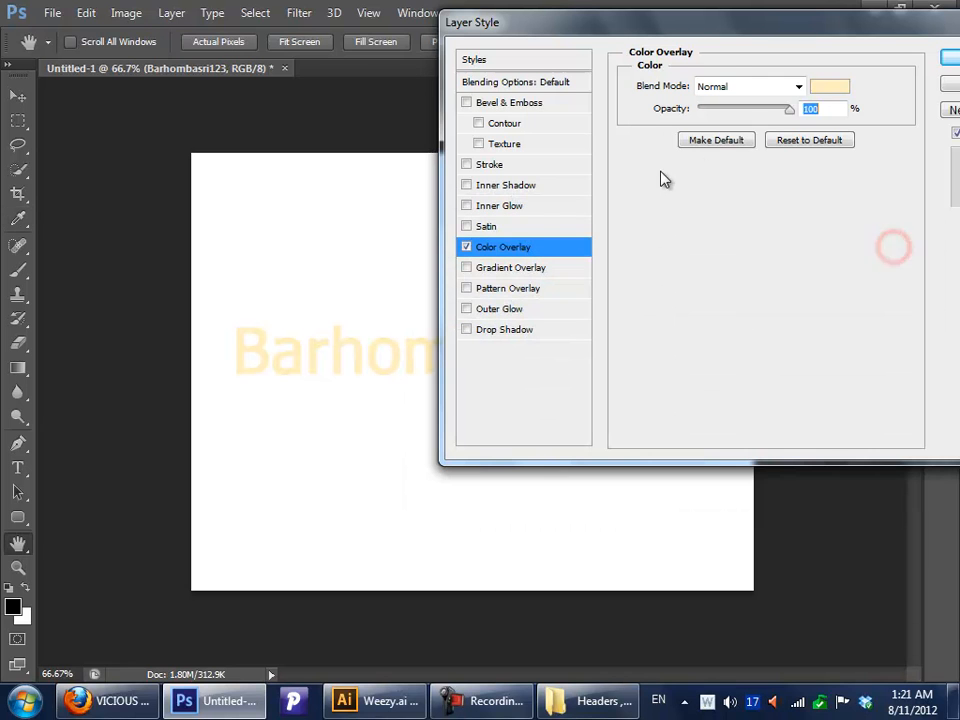
{"action": "left_click_drag", "start_coordinate": [790, 112], "coordinate": [804, 114]}
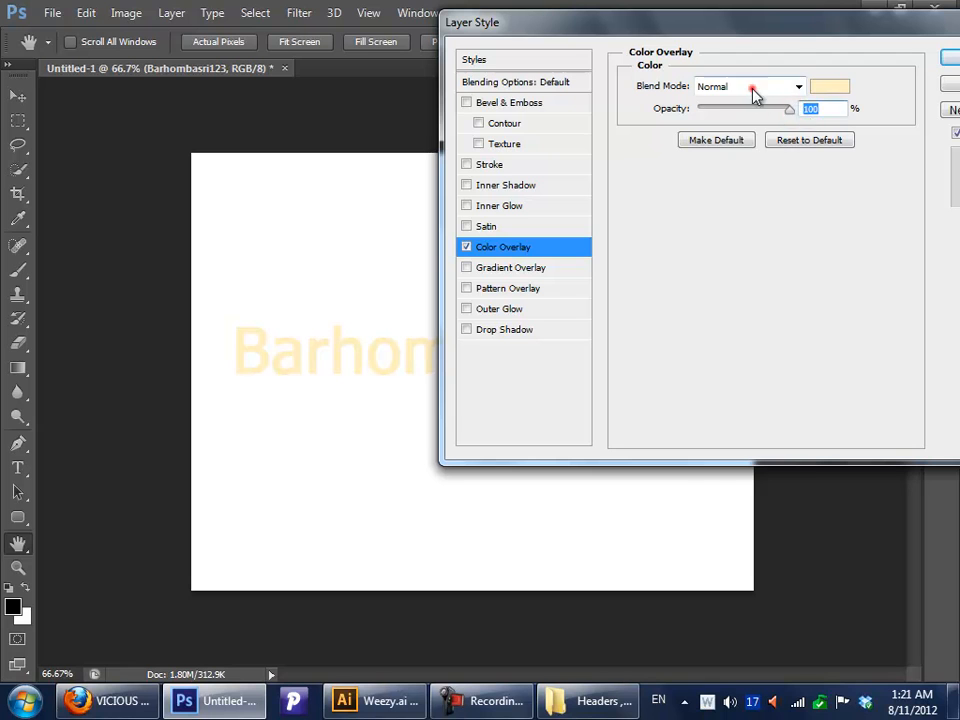
{"action": "left_click", "coordinate": [755, 88]}
{"action": "left_click", "coordinate": [755, 88]}
Step: Replace the colour overlay with a Satin effect coloured red, #cd0000
{"action": "left_click", "coordinate": [466, 247]}
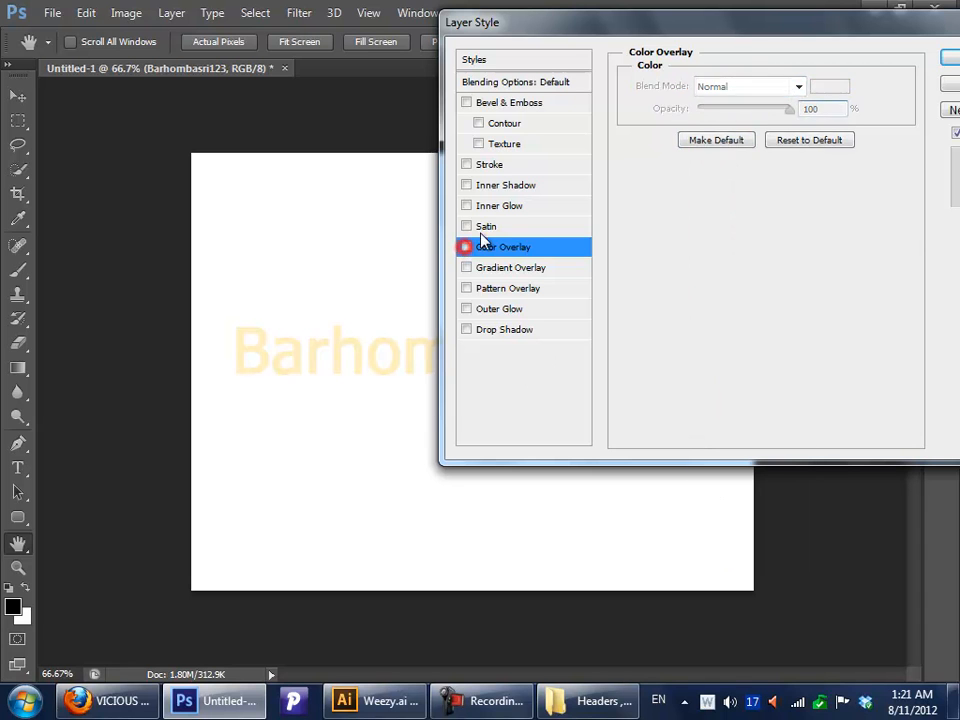
{"action": "left_click", "coordinate": [489, 224]}
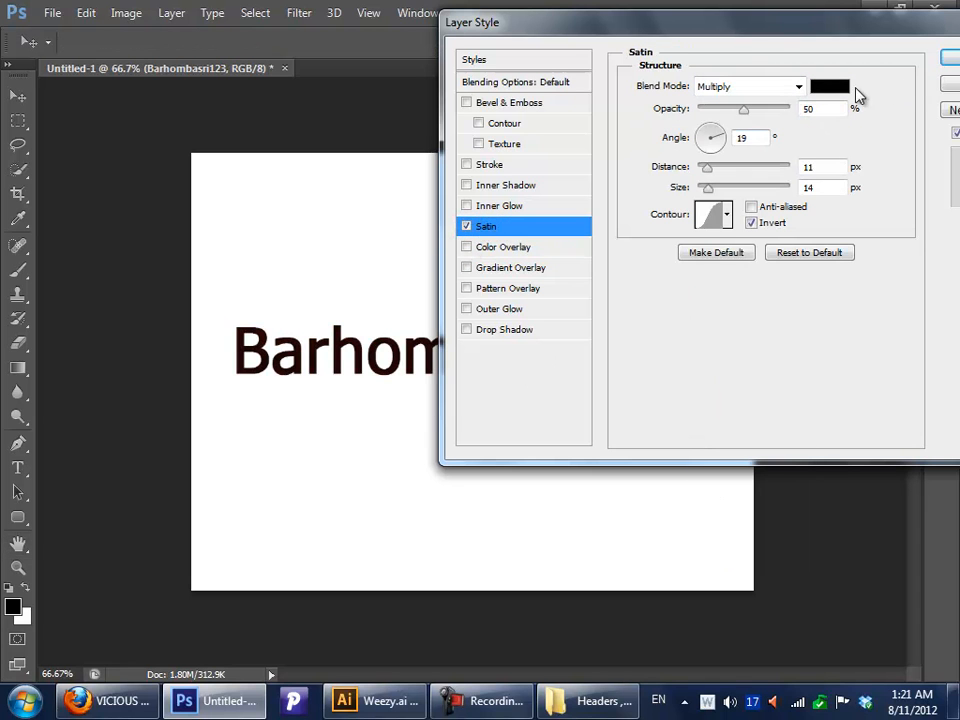
{"action": "left_click", "coordinate": [840, 87]}
{"action": "type", "text": "205"}
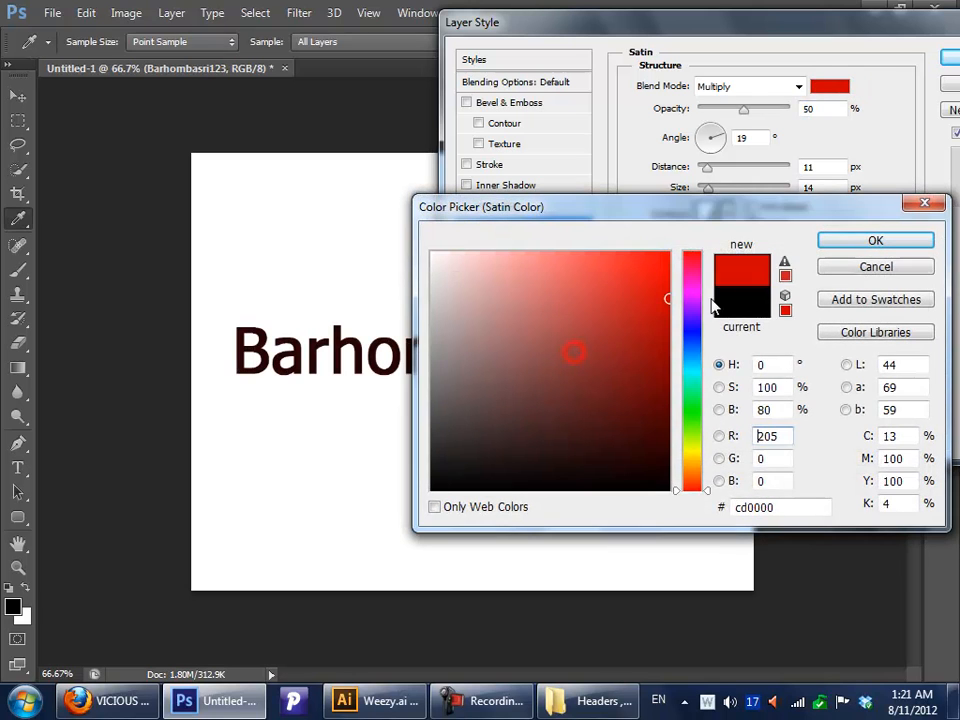
{"action": "left_click", "coordinate": [898, 241]}
Step: Shift the satin effect on the text to a distance of 32 px and set its angle to 94°
{"action": "left_click_drag", "start_coordinate": [775, 35], "coordinate": [503, 456]}
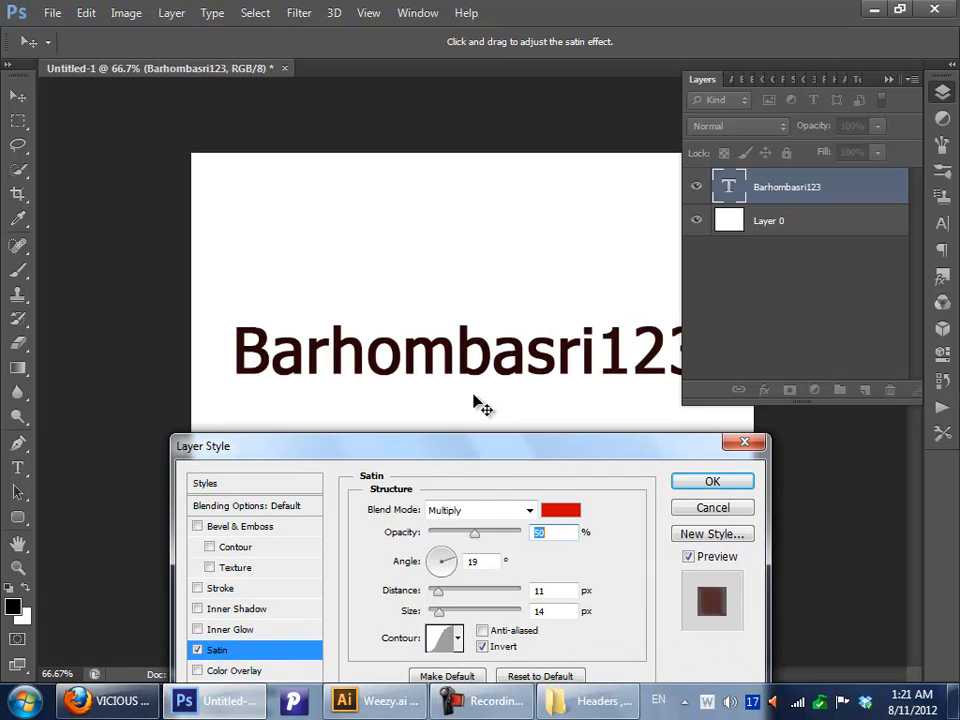
{"action": "mouse_move", "coordinate": [566, 364]}
{"action": "left_mouse_down"}
{"action": "mouse_move", "coordinate": [561, 349]}
{"action": "mouse_move", "coordinate": [590, 368]}
{"action": "left_mouse_up"}
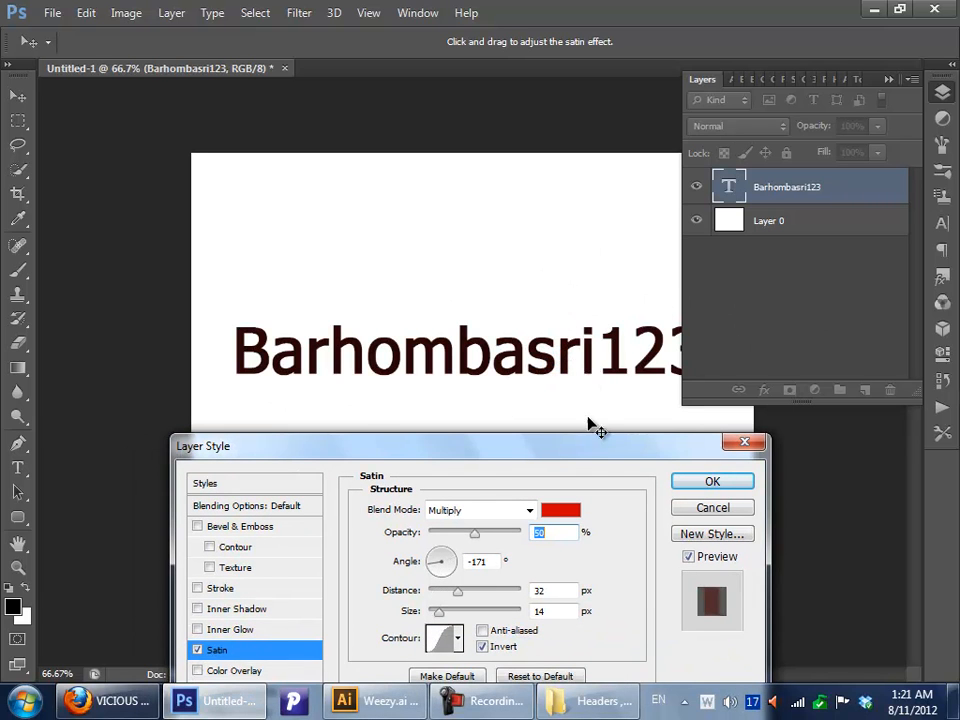
{"action": "left_click_drag", "start_coordinate": [591, 452], "coordinate": [604, 135]}
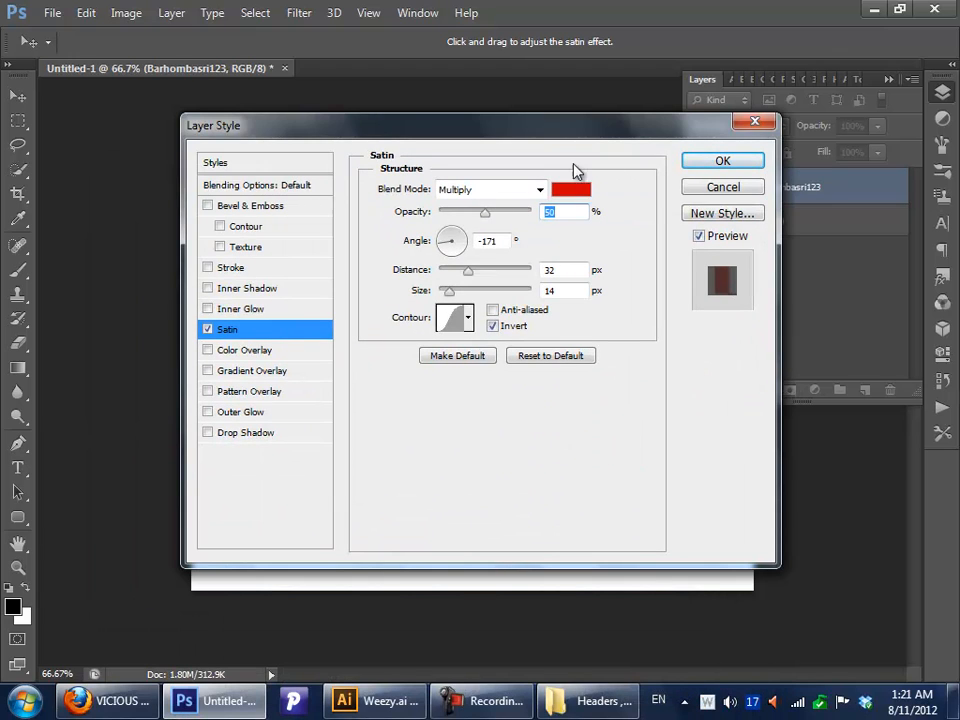
{"action": "left_click_drag", "start_coordinate": [530, 132], "coordinate": [647, 402]}
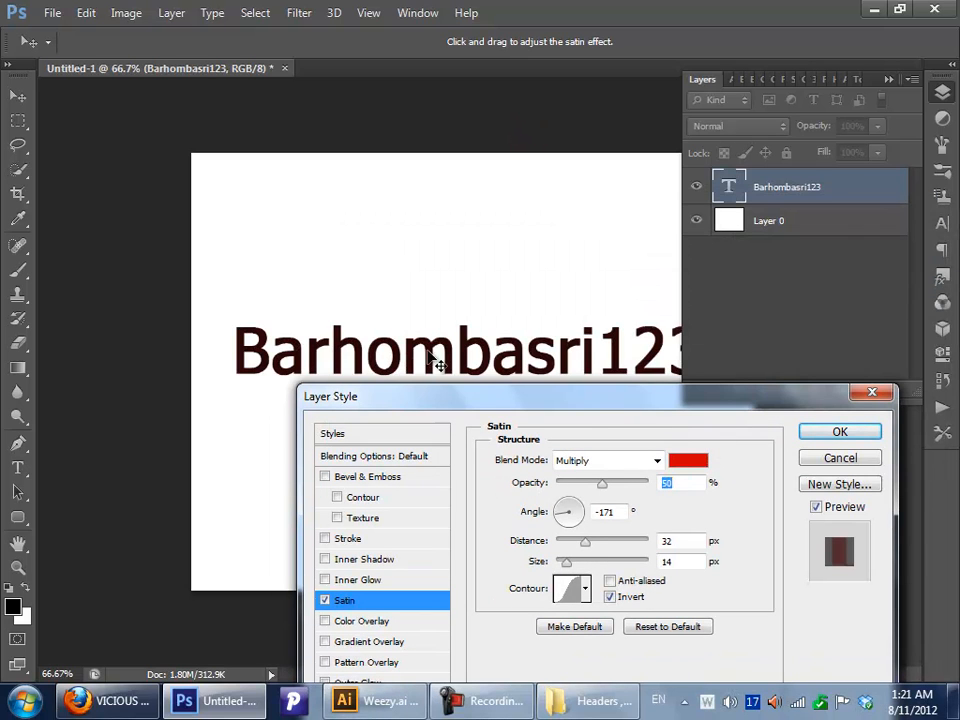
{"action": "left_click_drag", "start_coordinate": [503, 414], "coordinate": [604, 198]}
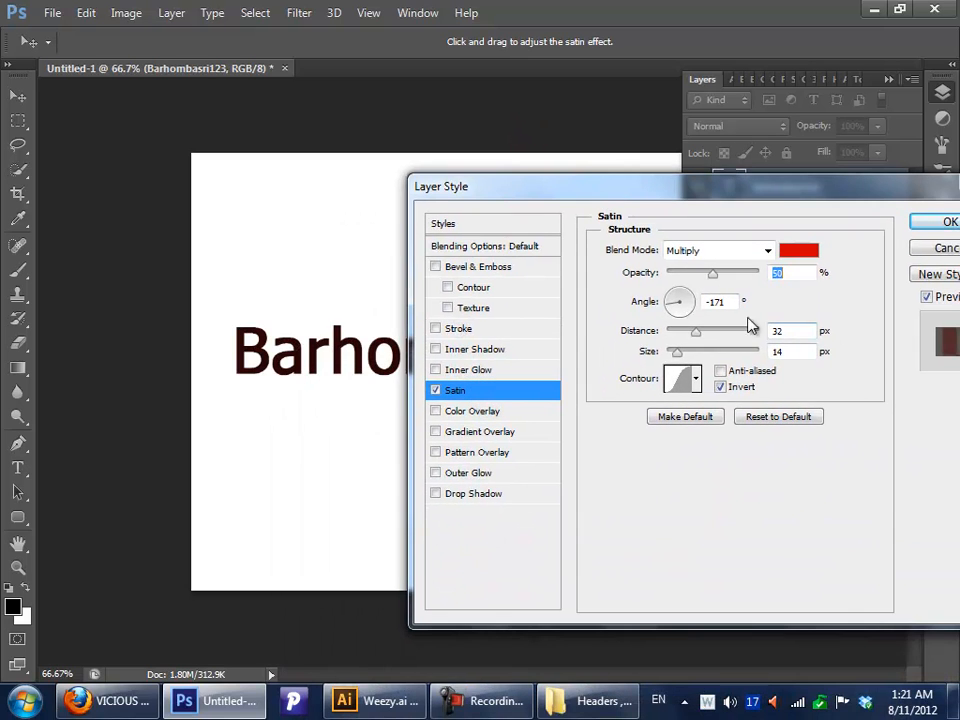
{"action": "left_click", "coordinate": [678, 294]}
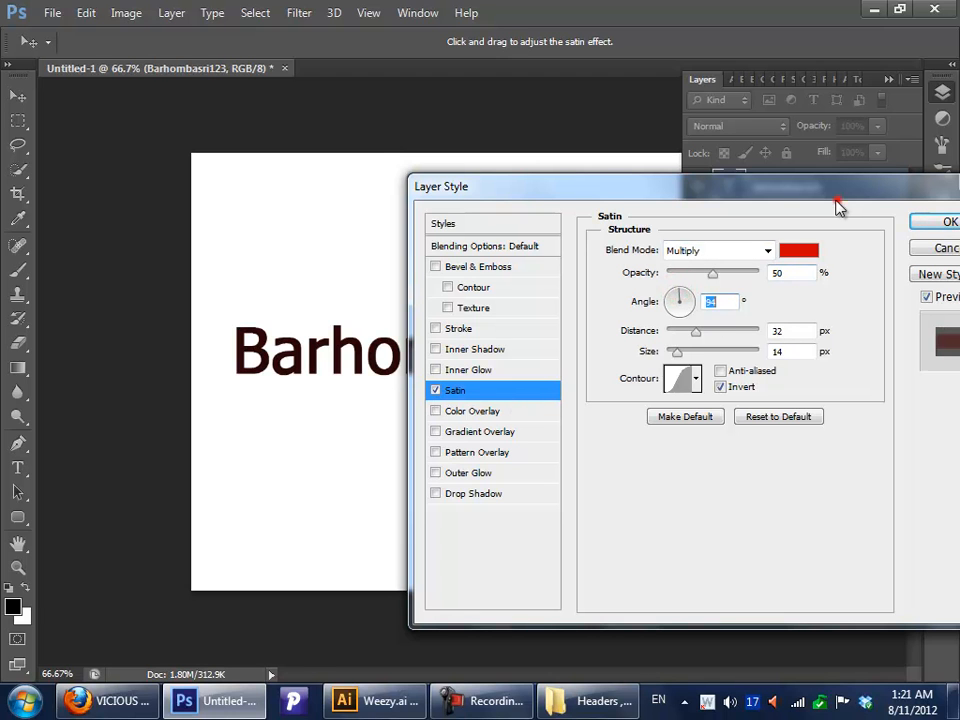
{"action": "left_click_drag", "start_coordinate": [840, 208], "coordinate": [768, 242]}
{"action": "left_click_drag", "start_coordinate": [468, 236], "coordinate": [618, 202]}
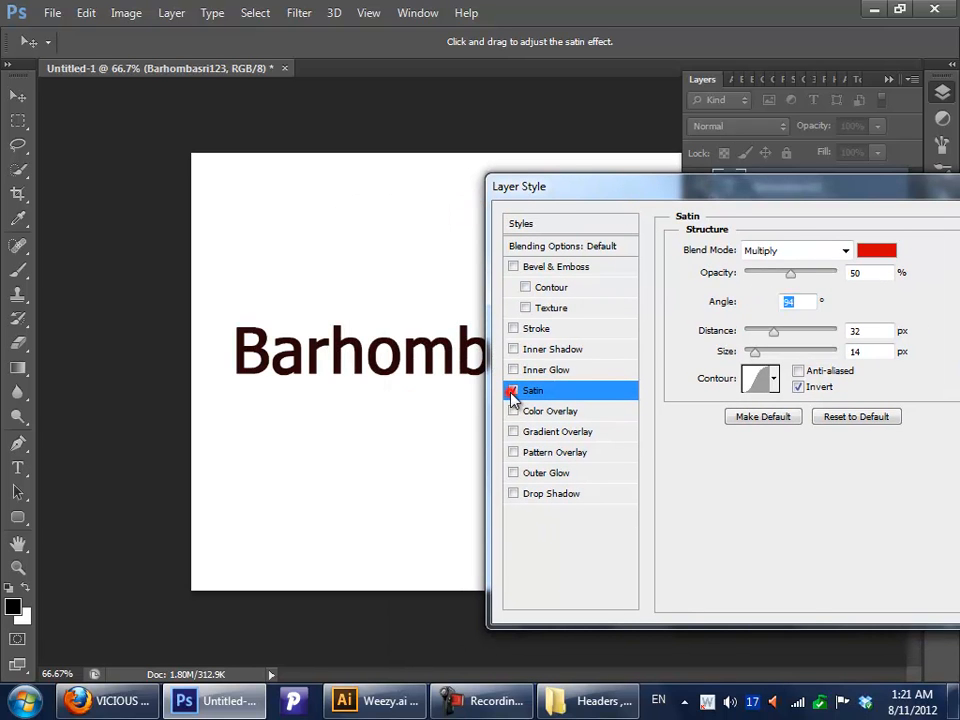
Step: Turn off Satin and enable Inner Glow on the text layer
{"action": "left_click", "coordinate": [512, 391]}
{"action": "left_click", "coordinate": [541, 369]}
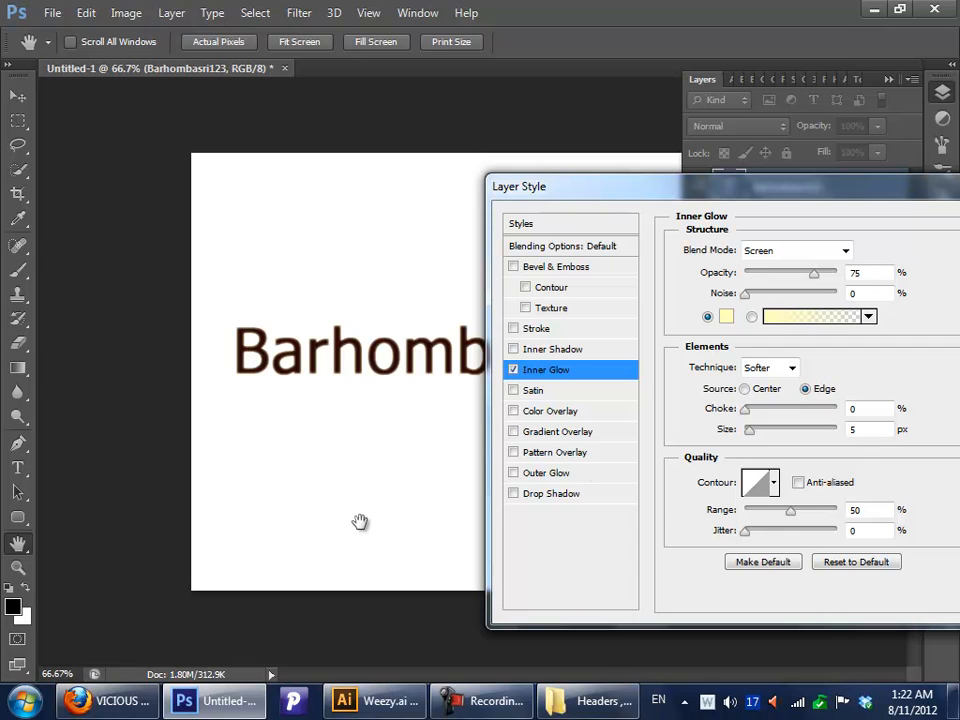
Step: Switch to Outer Glow to compare the two glow effects on the text, and return to Inner Glow
{"action": "left_click", "coordinate": [568, 476]}
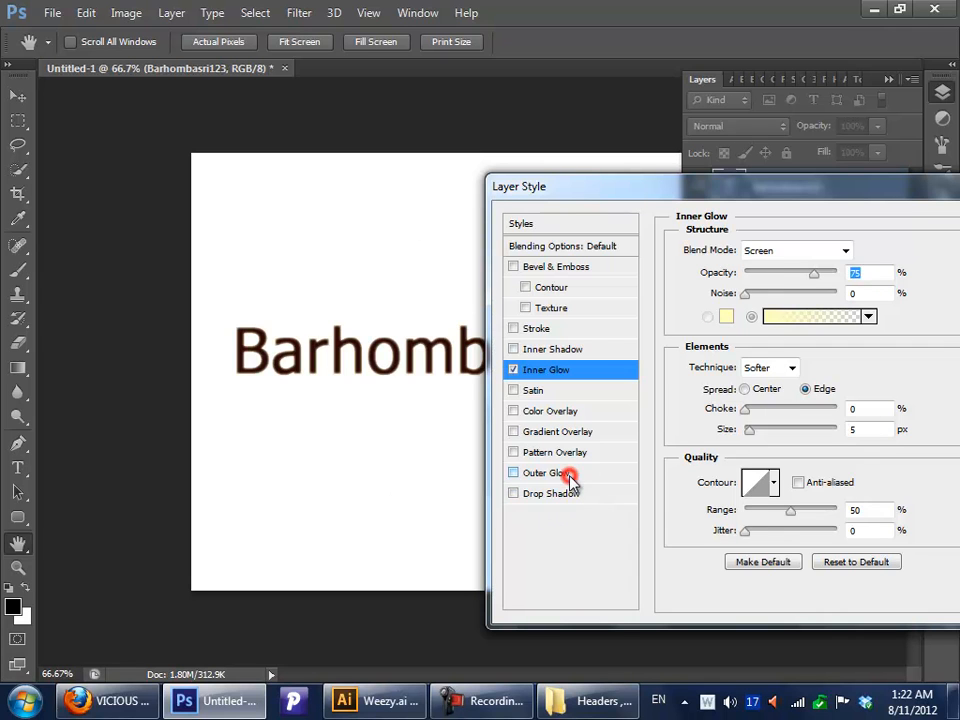
{"action": "left_click", "coordinate": [514, 370]}
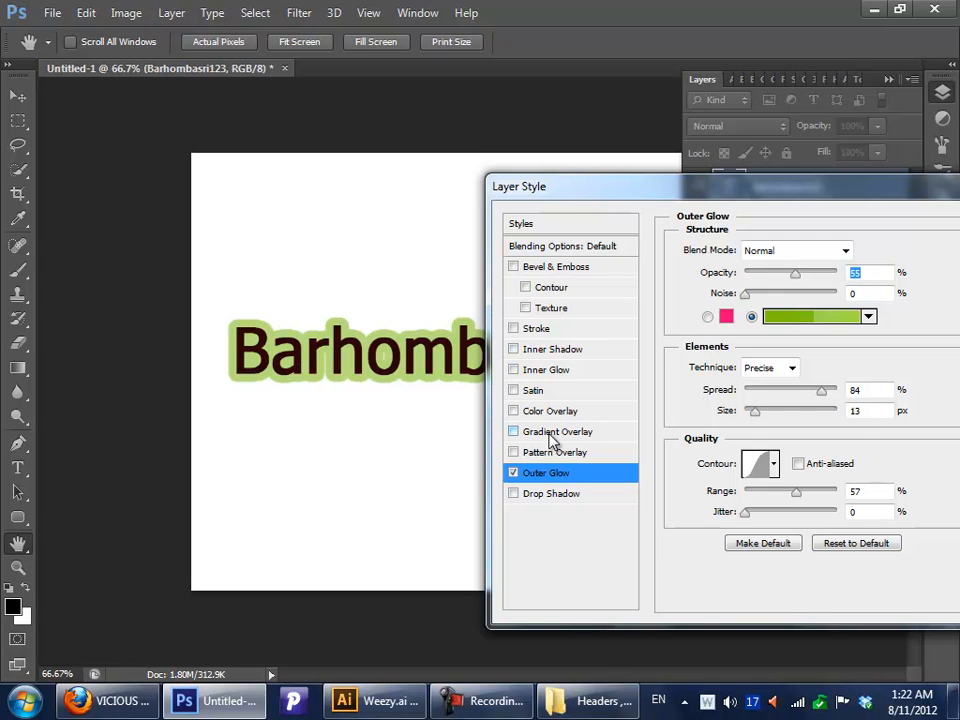
{"action": "left_click", "coordinate": [513, 474]}
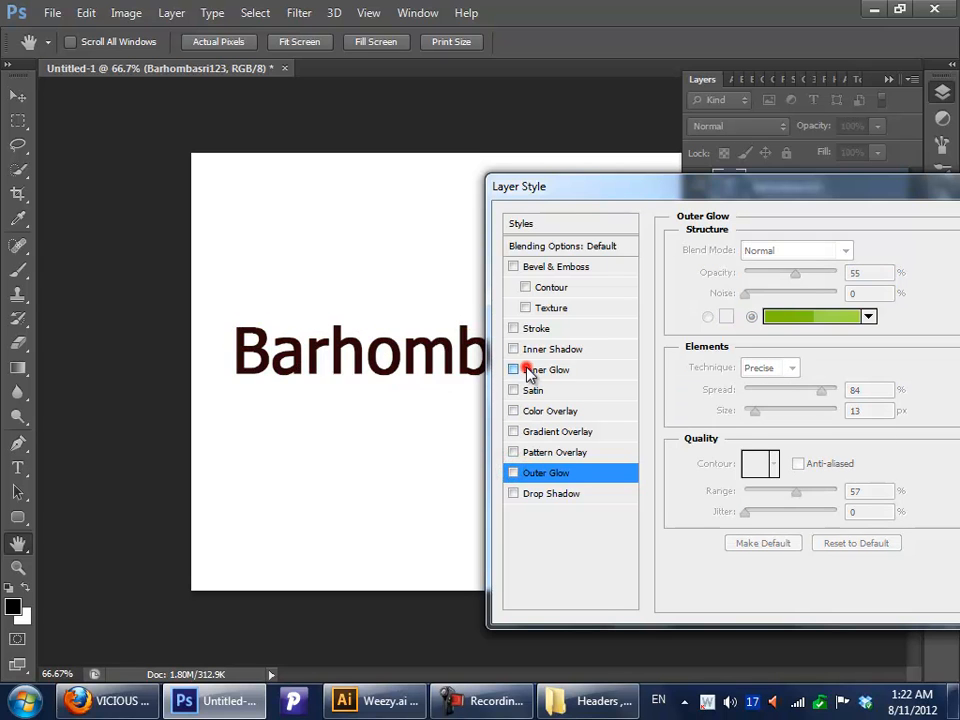
{"action": "left_click", "coordinate": [514, 370]}
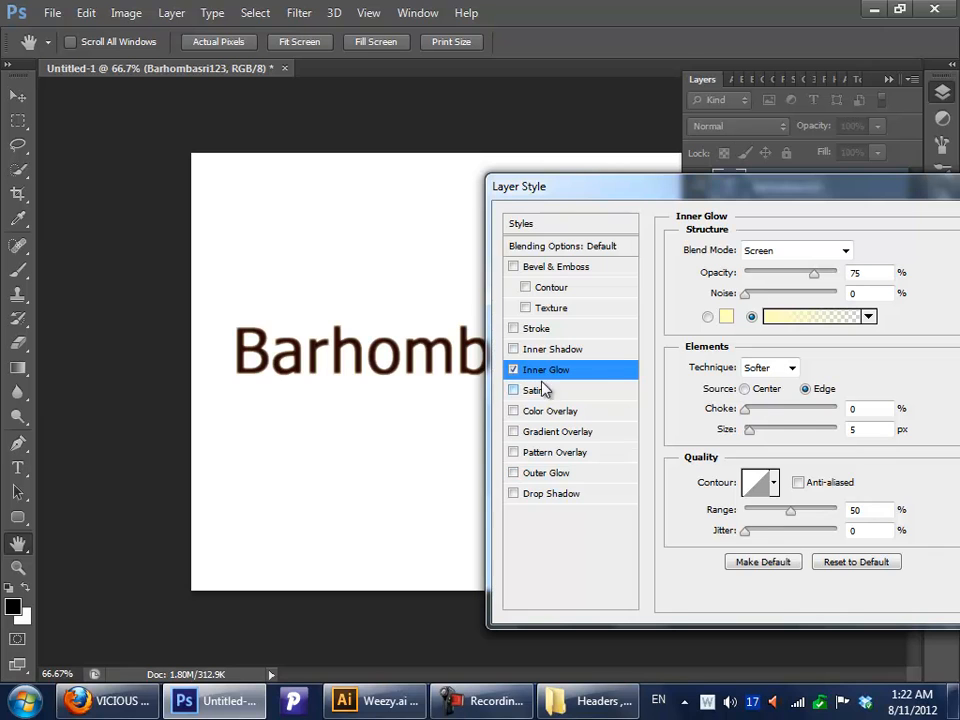
{"action": "left_click_drag", "start_coordinate": [806, 193], "coordinate": [720, 201]}
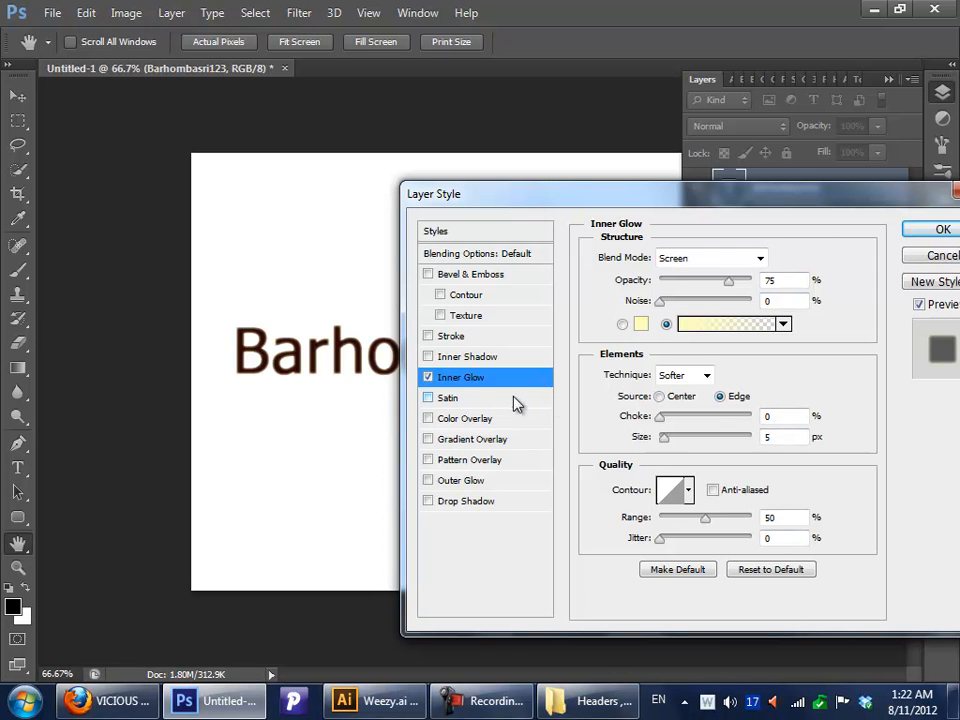
{"action": "left_click", "coordinate": [429, 378]}
{"action": "left_click", "coordinate": [454, 357]}
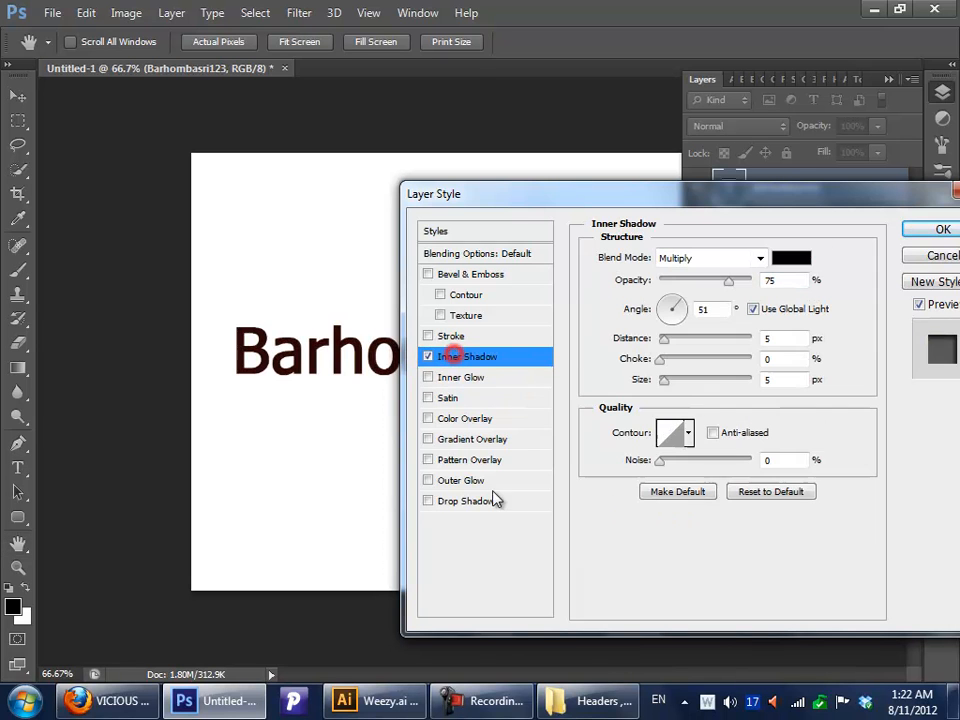
{"action": "left_click", "coordinate": [787, 258]}
{"action": "left_click_drag", "start_coordinate": [491, 282], "coordinate": [431, 252]}
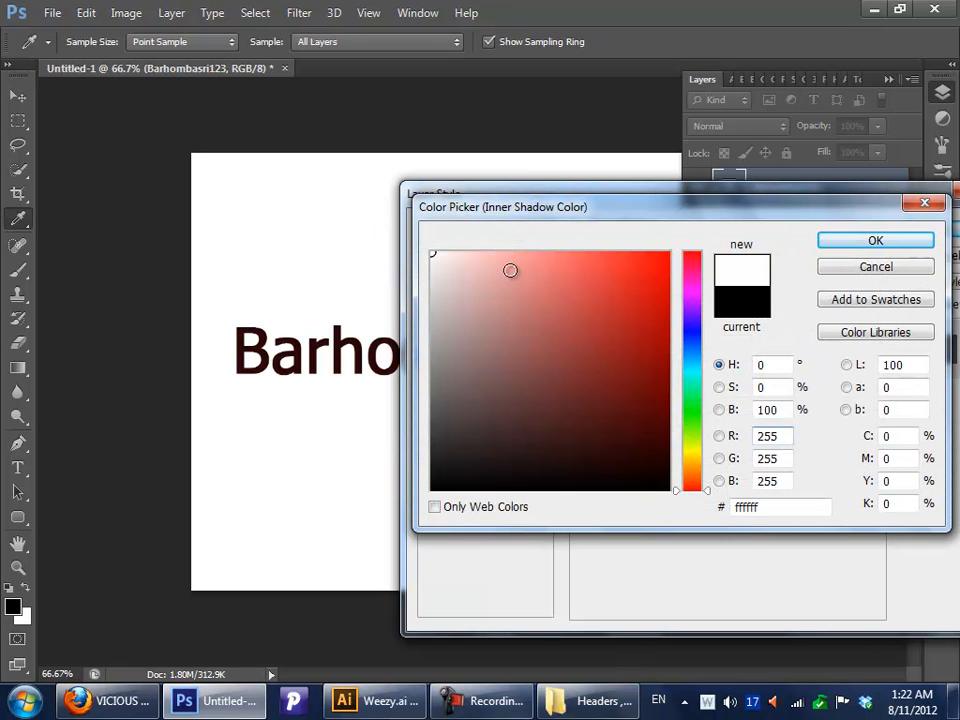
{"action": "left_click_drag", "start_coordinate": [566, 302], "coordinate": [432, 318]}
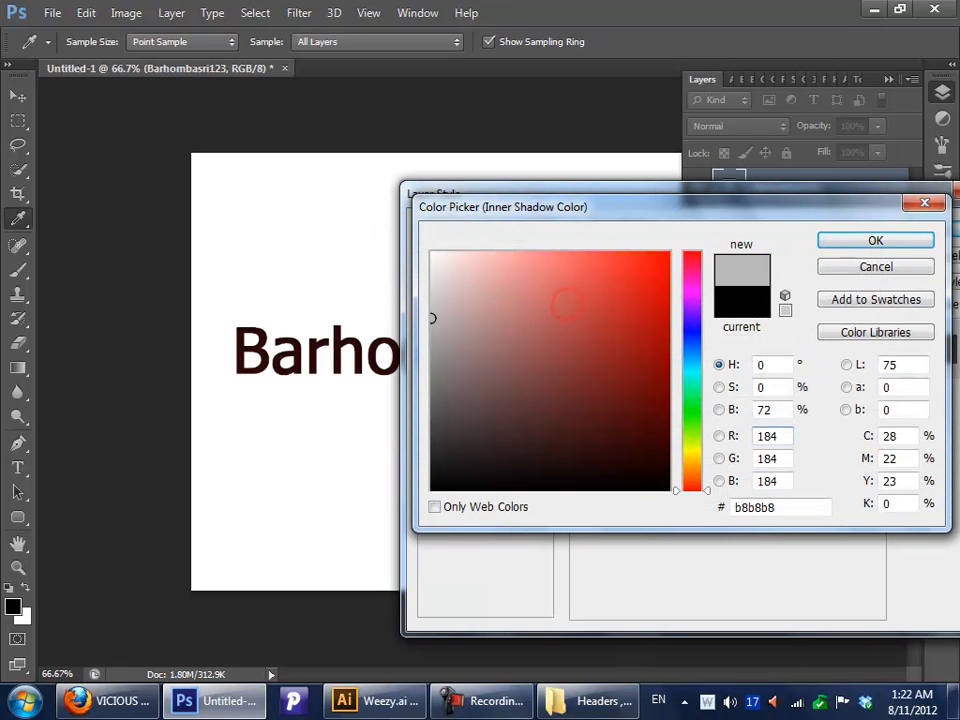
{"action": "left_click", "coordinate": [896, 242]}
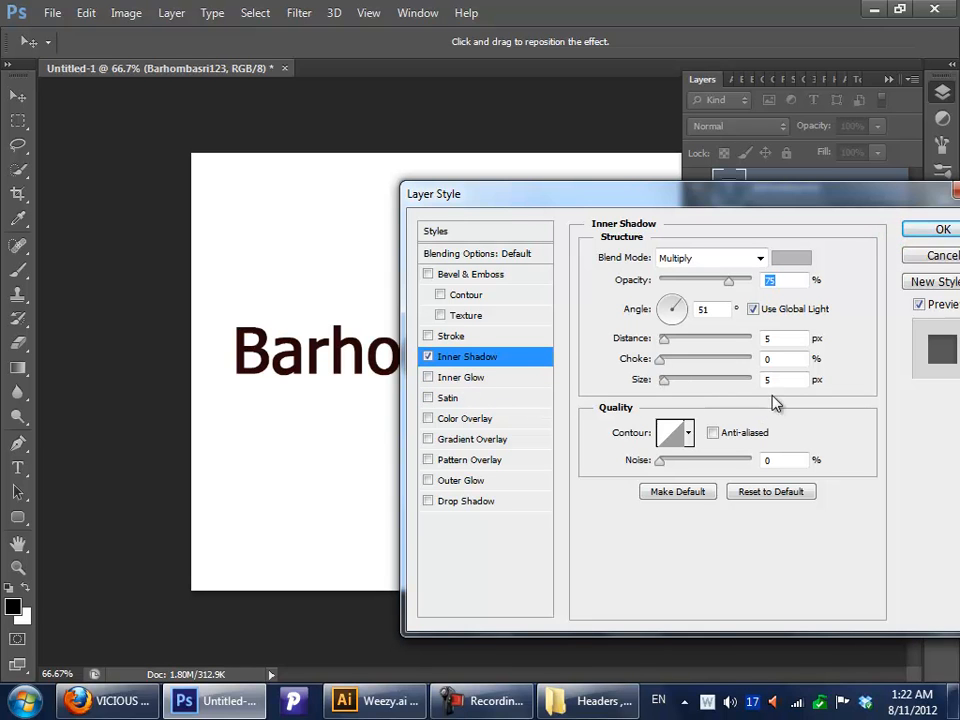
{"action": "left_click", "coordinate": [936, 256]}
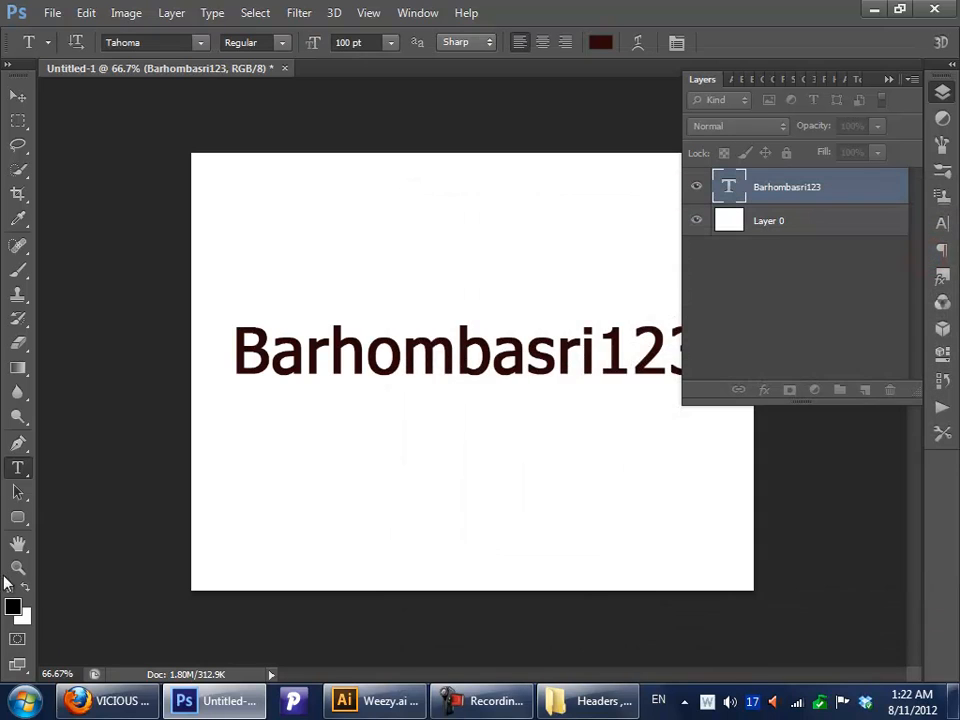
Step: Recolour all of the username text to light pink, #ffa6a6
{"action": "double_click", "coordinate": [17, 567]}
{"action": "left_click_drag", "start_coordinate": [270, 360], "coordinate": [326, 377]}
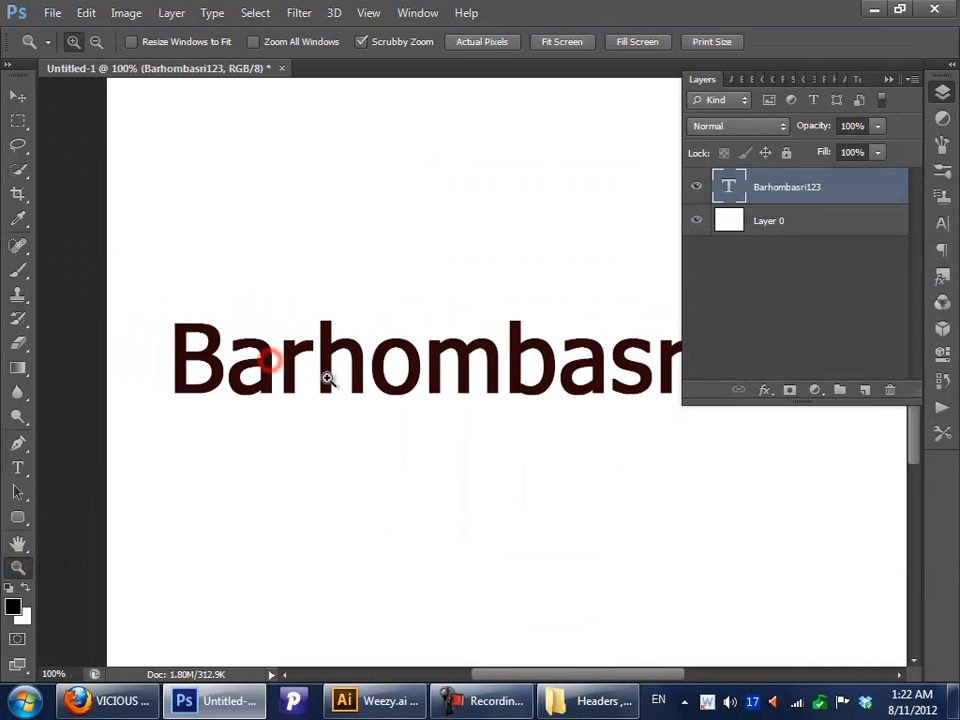
{"action": "key", "text": "t"}
{"action": "left_click", "coordinate": [306, 375]}
{"action": "key", "text": "ctrl+a"}
{"action": "left_click", "coordinate": [601, 42]}
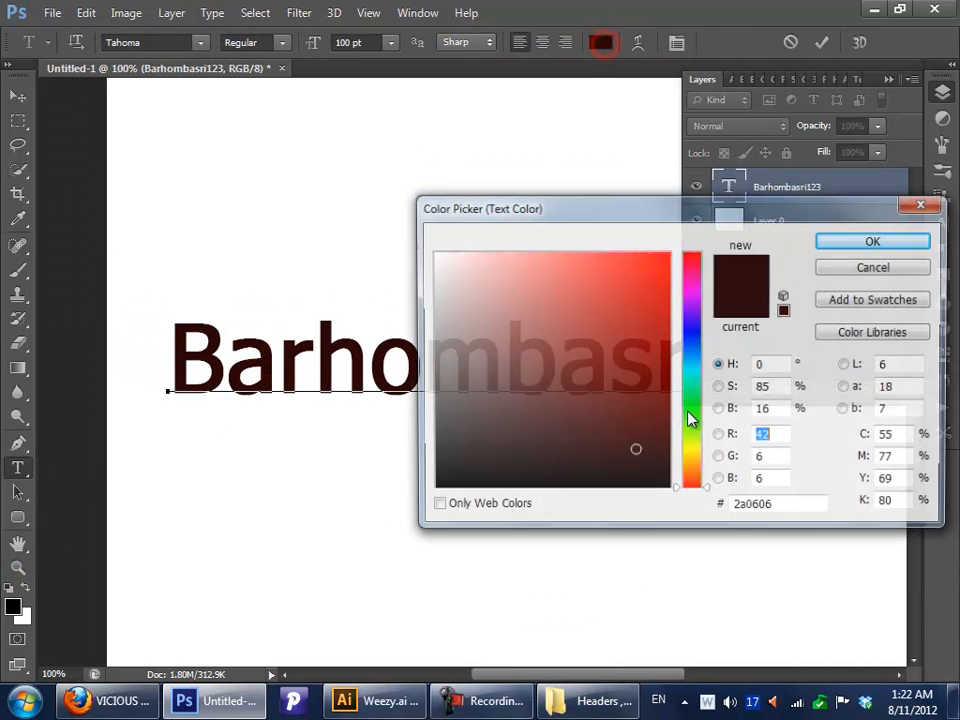
{"action": "left_click_drag", "start_coordinate": [504, 312], "coordinate": [821, 234]}
{"action": "left_click_drag", "start_coordinate": [527, 276], "coordinate": [514, 242]}
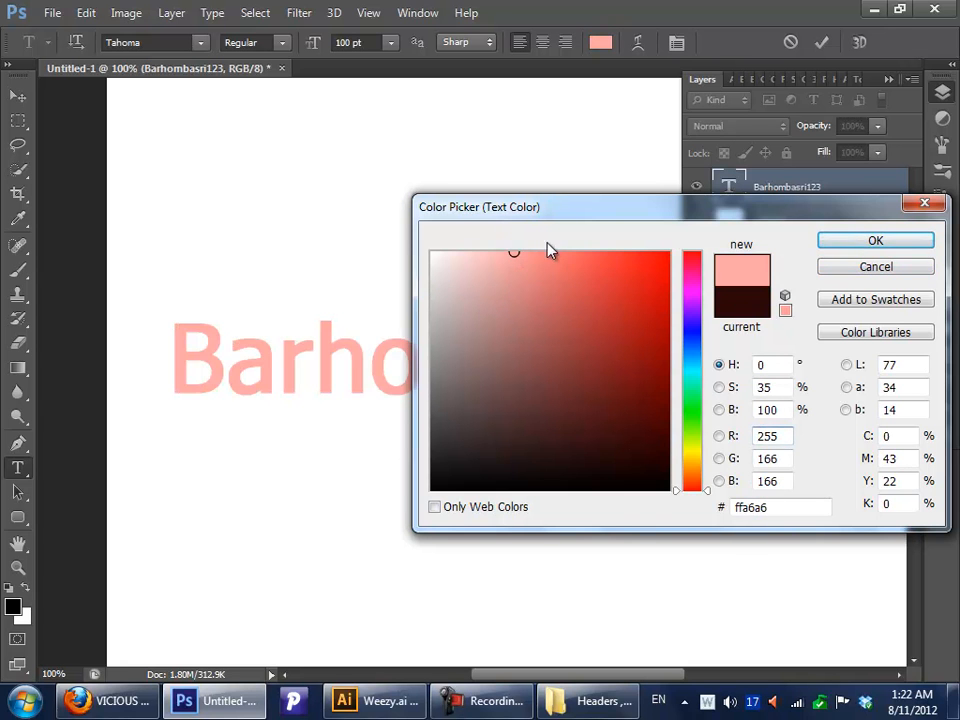
{"action": "left_click", "coordinate": [924, 245]}
Step: Add a black Inner Shadow to the text with 44% opacity and 0 px distance, and toggle it off and on to compare
{"action": "left_click", "coordinate": [765, 389]}
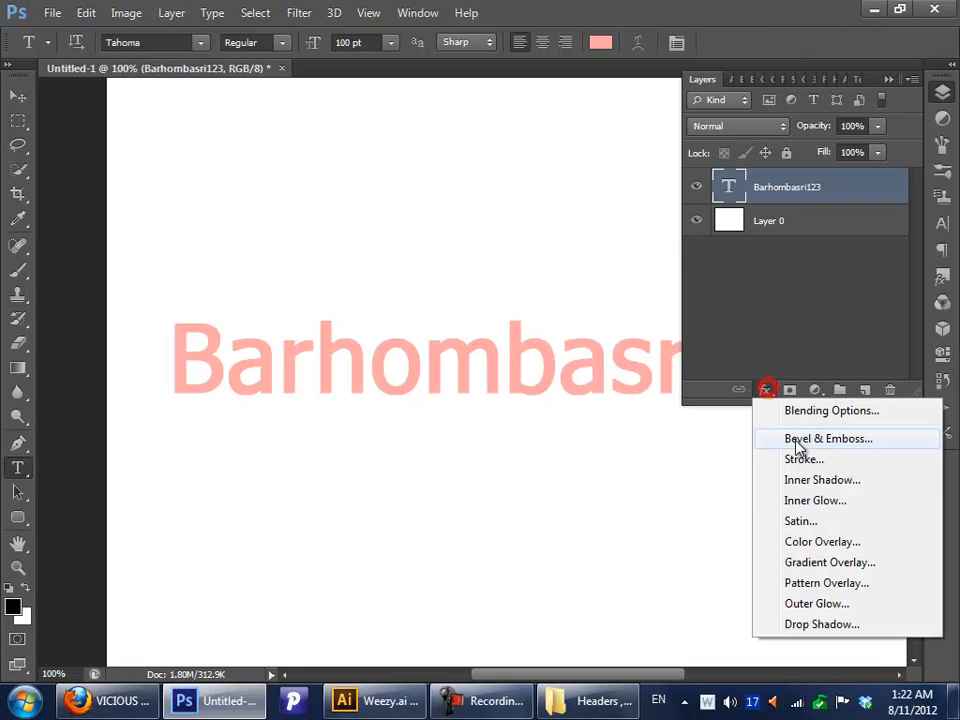
{"action": "left_click", "coordinate": [840, 481]}
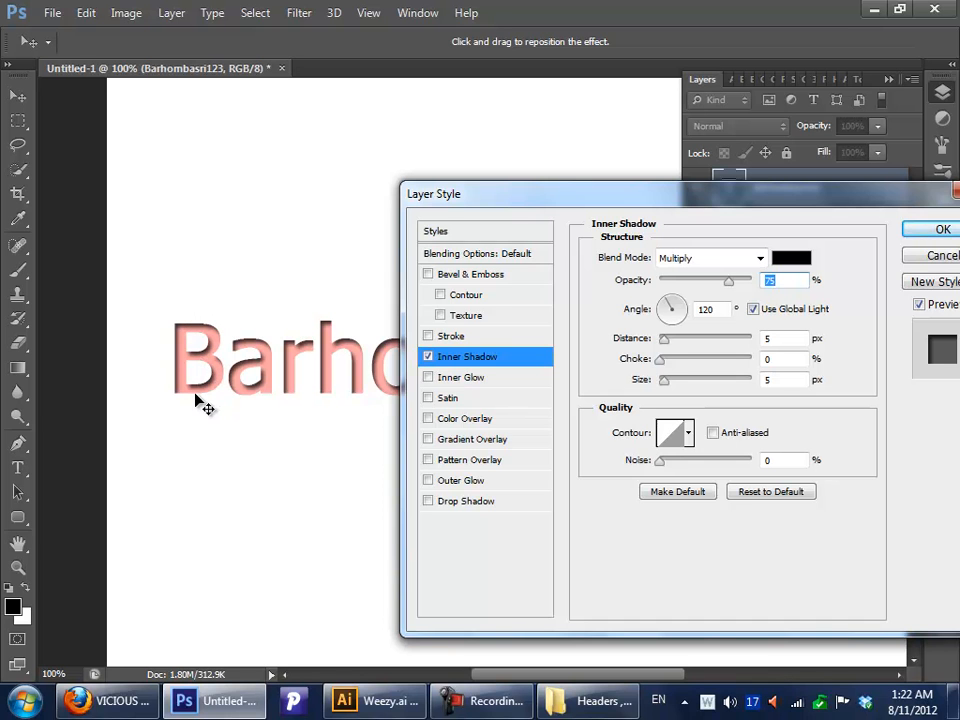
{"action": "left_click_drag", "start_coordinate": [562, 204], "coordinate": [808, 232]}
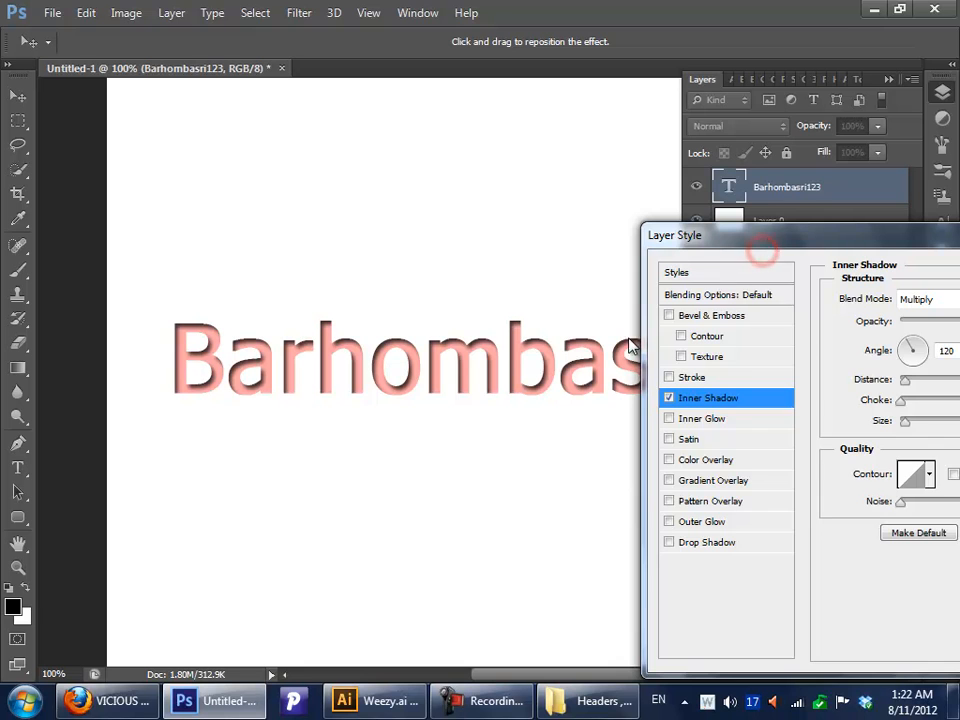
{"action": "left_click_drag", "start_coordinate": [750, 236], "coordinate": [560, 200]}
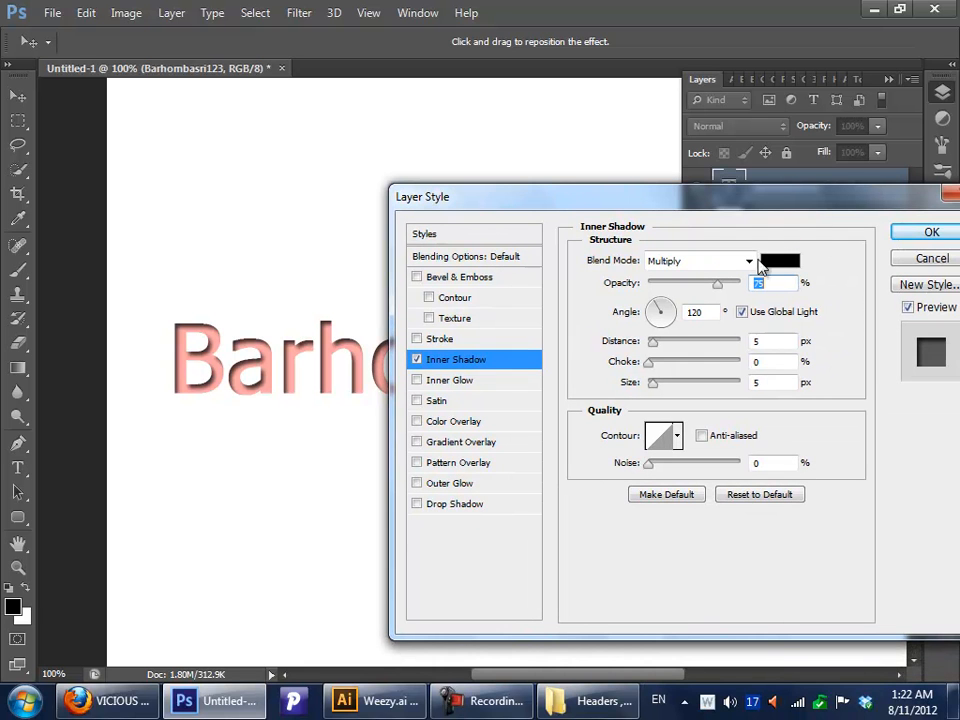
{"action": "left_click_drag", "start_coordinate": [717, 284], "coordinate": [686, 270]}
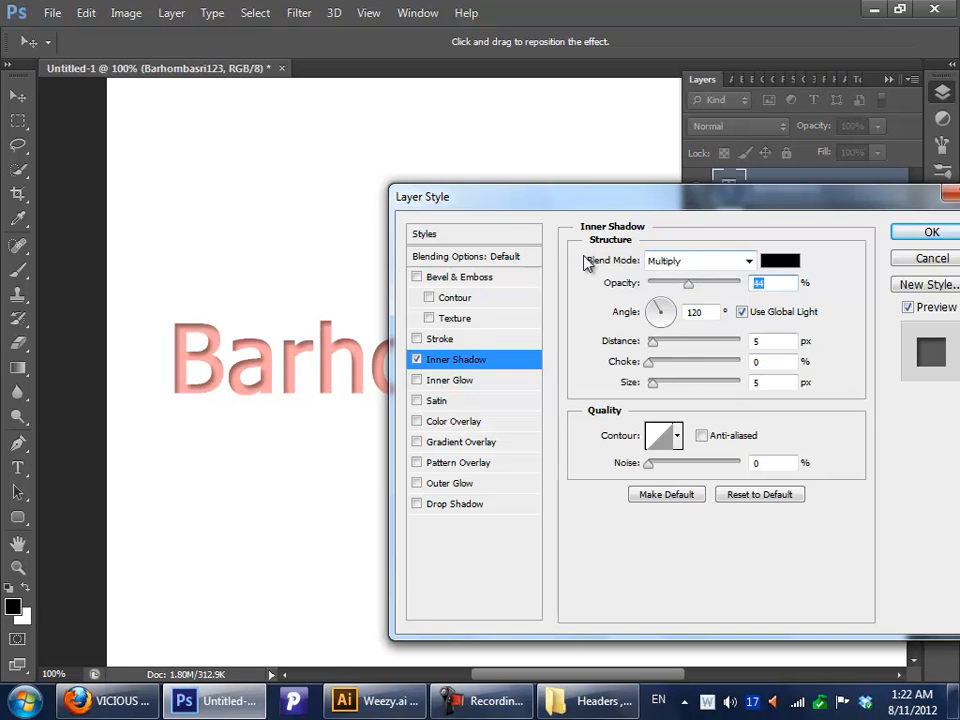
{"action": "mouse_move", "coordinate": [654, 343]}
{"action": "left_mouse_down"}
{"action": "mouse_move", "coordinate": [686, 345]}
{"action": "mouse_move", "coordinate": [648, 357]}
{"action": "left_mouse_up"}
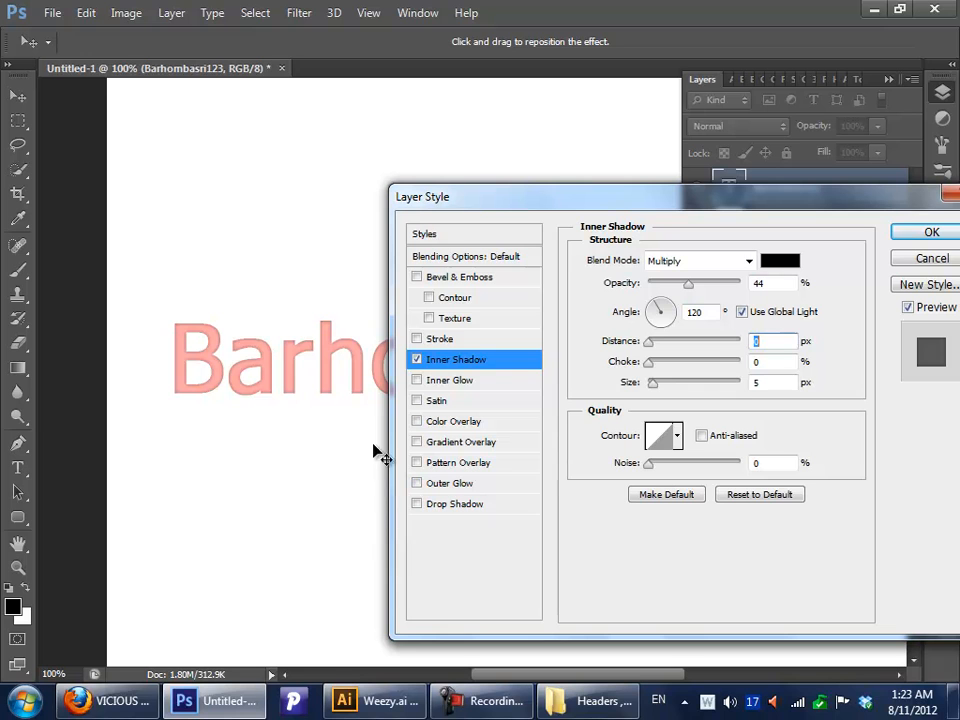
{"action": "left_click", "coordinate": [416, 360]}
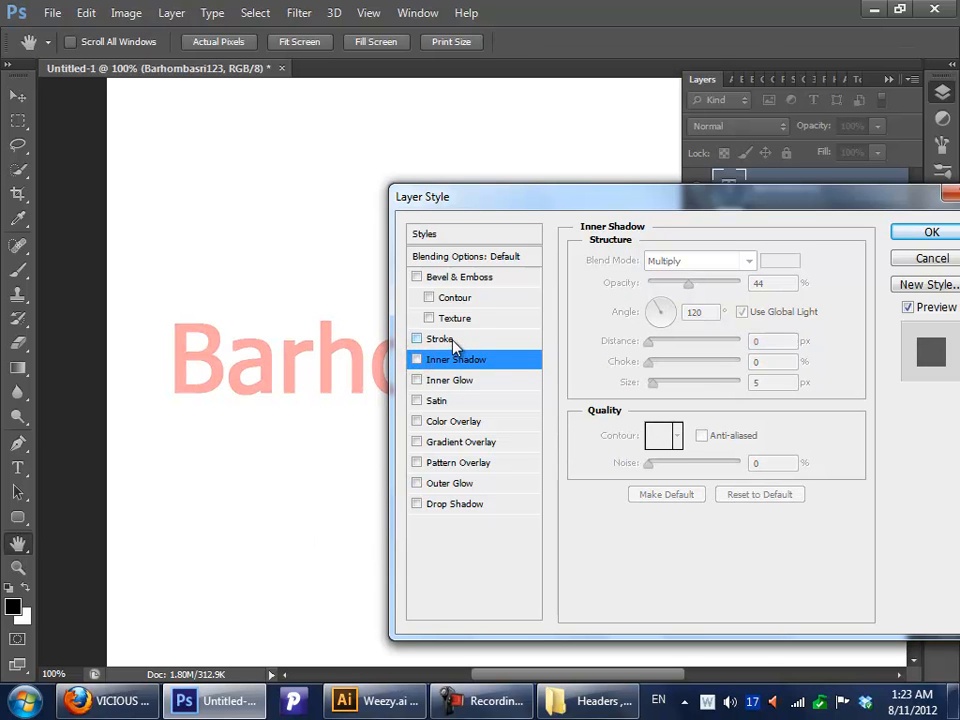
{"action": "left_click", "coordinate": [416, 360]}
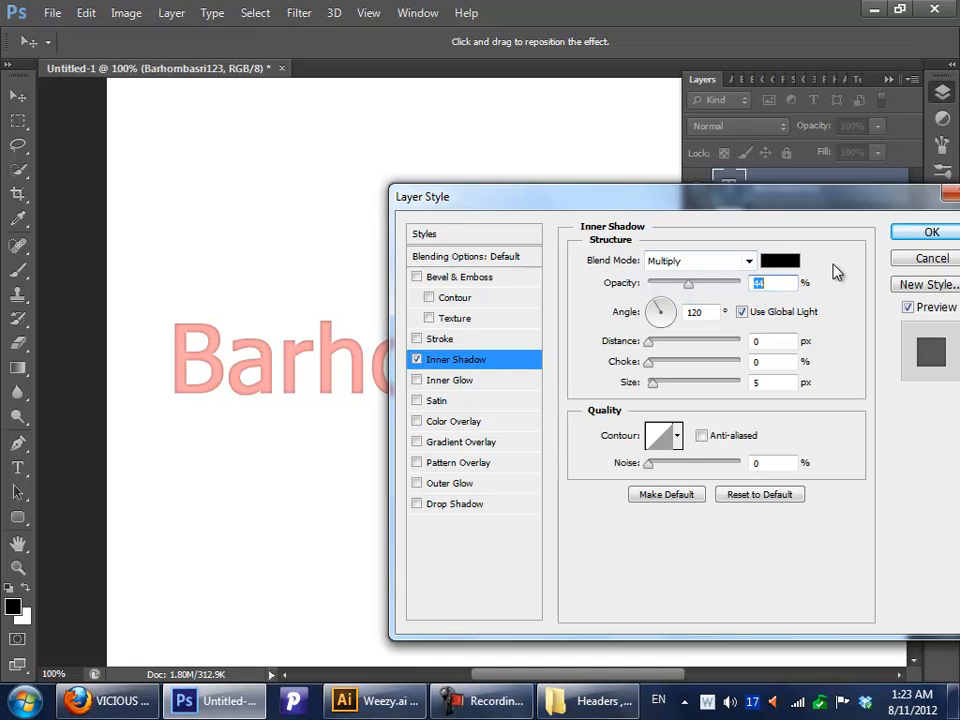
Step: Set the inner shadow to 100% opacity, 54° angle, 6 px distance, 24% choke and 0 px size
{"action": "left_click_drag", "start_coordinate": [688, 283], "coordinate": [744, 312]}
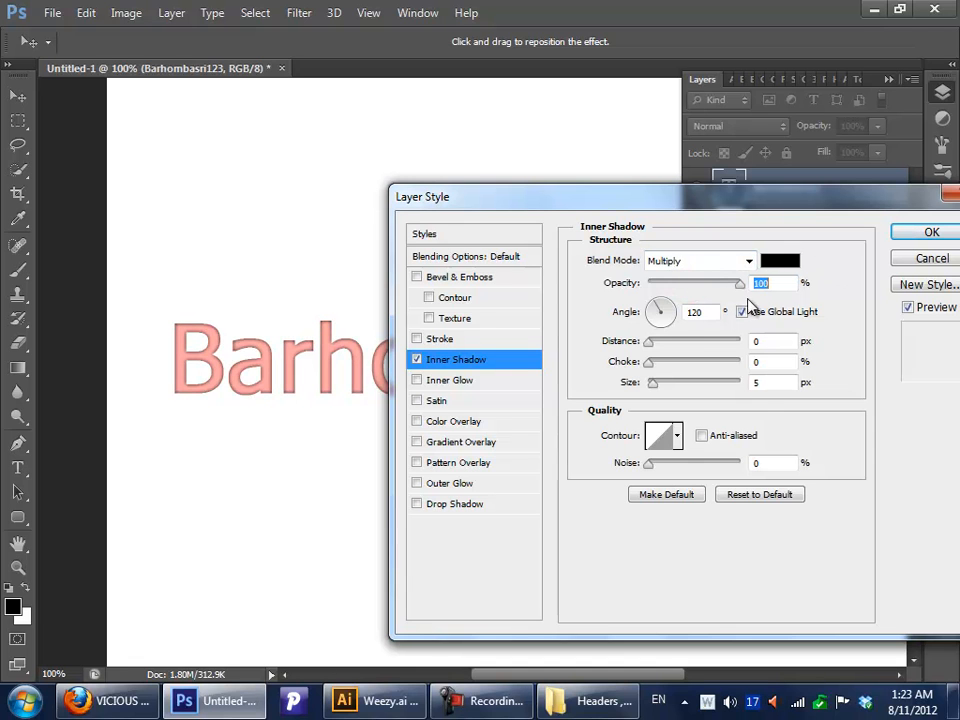
{"action": "left_click_drag", "start_coordinate": [662, 316], "coordinate": [677, 299]}
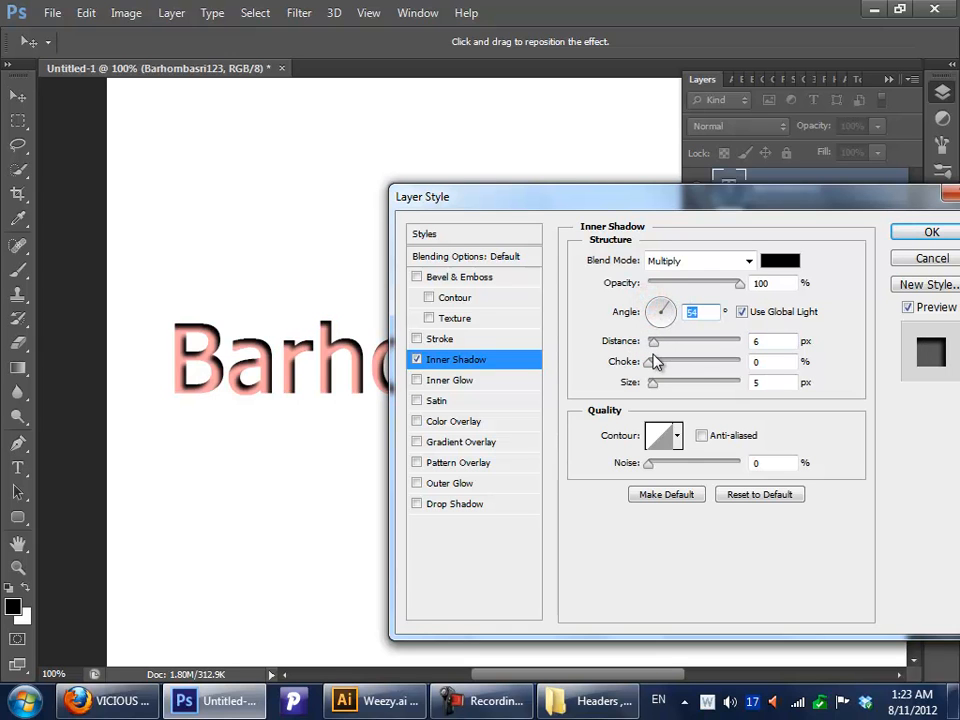
{"action": "left_click_drag", "start_coordinate": [652, 363], "coordinate": [636, 408]}
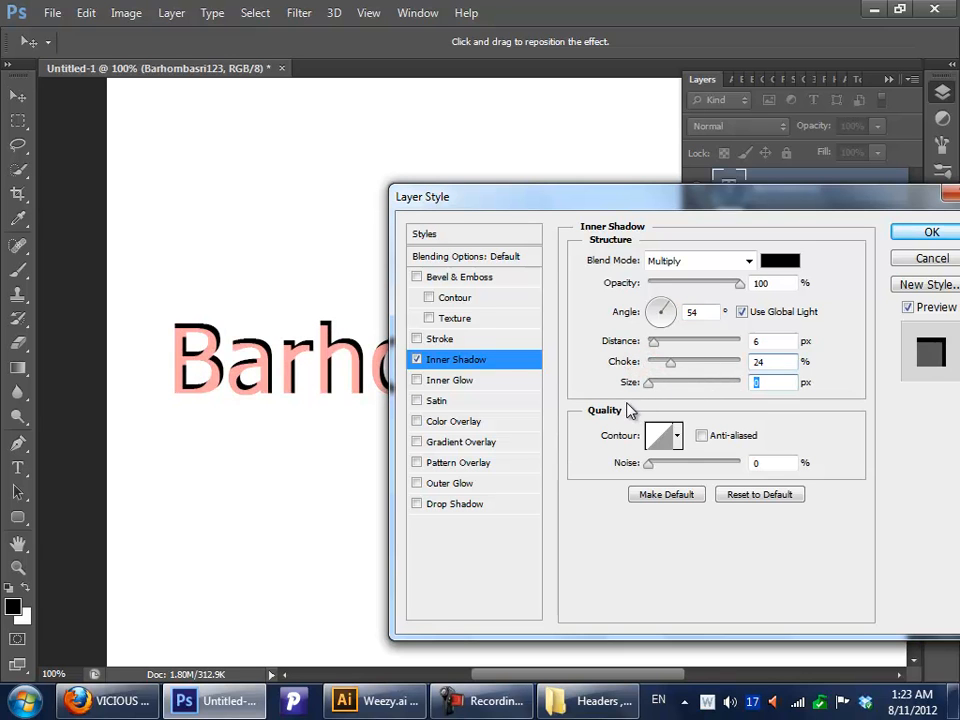
Step: Give the inner shadow a custom contour curve with points at 47% input, 29% output and 60% input, 50% output
{"action": "left_click", "coordinate": [665, 435]}
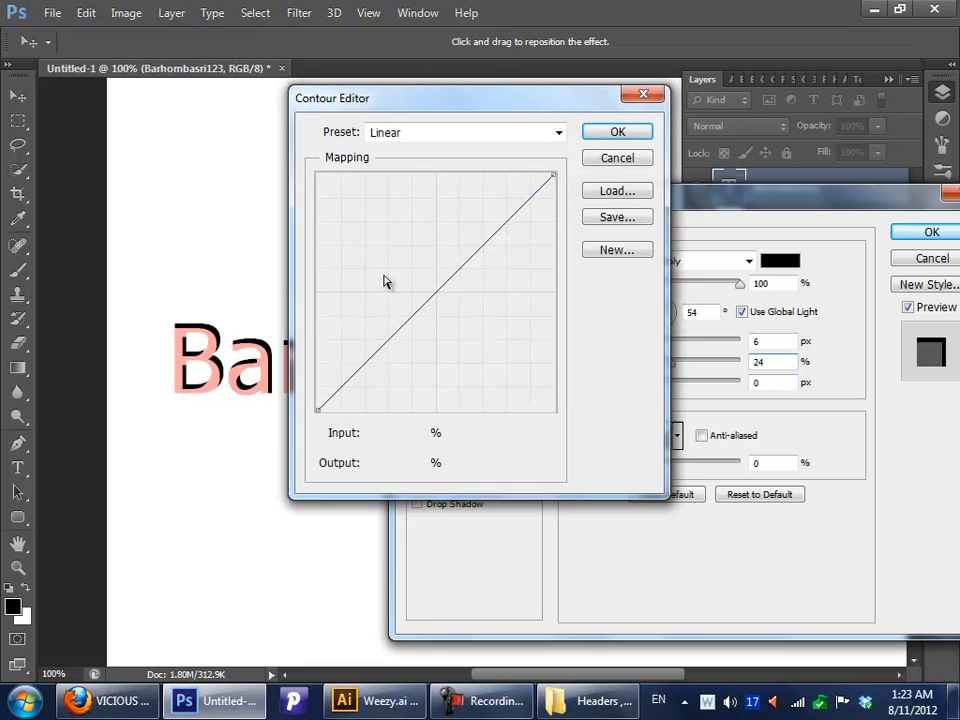
{"action": "left_click_drag", "start_coordinate": [395, 330], "coordinate": [429, 342]}
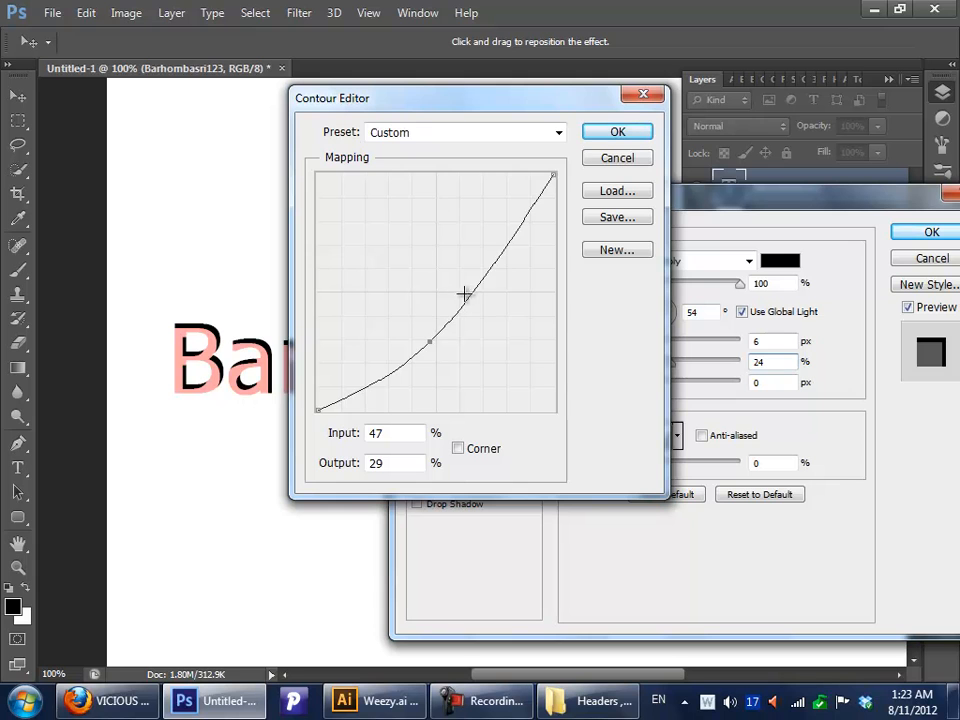
{"action": "mouse_move", "coordinate": [469, 296]}
{"action": "left_mouse_down"}
{"action": "mouse_move", "coordinate": [443, 283]}
{"action": "mouse_move", "coordinate": [459, 291]}
{"action": "left_mouse_up"}
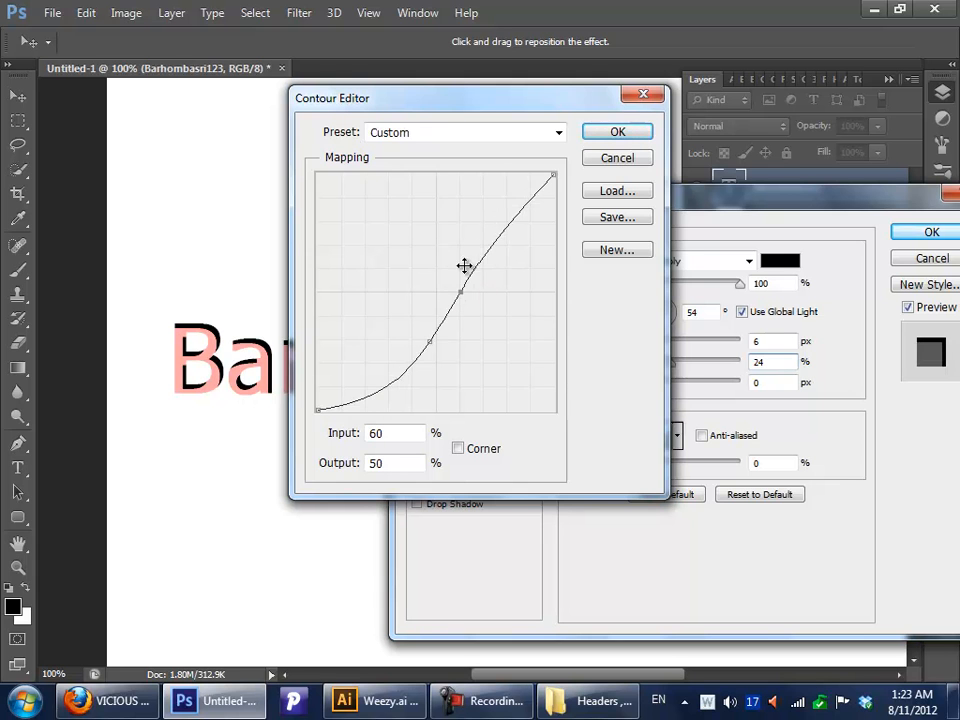
{"action": "left_click", "coordinate": [568, 132]}
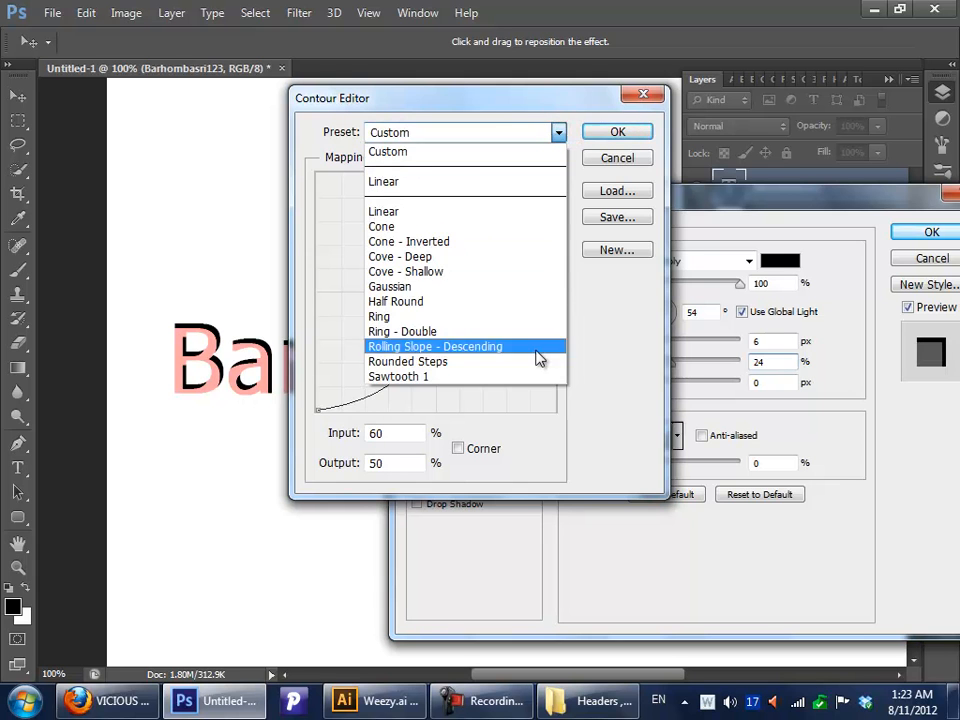
{"action": "left_click", "coordinate": [617, 132]}
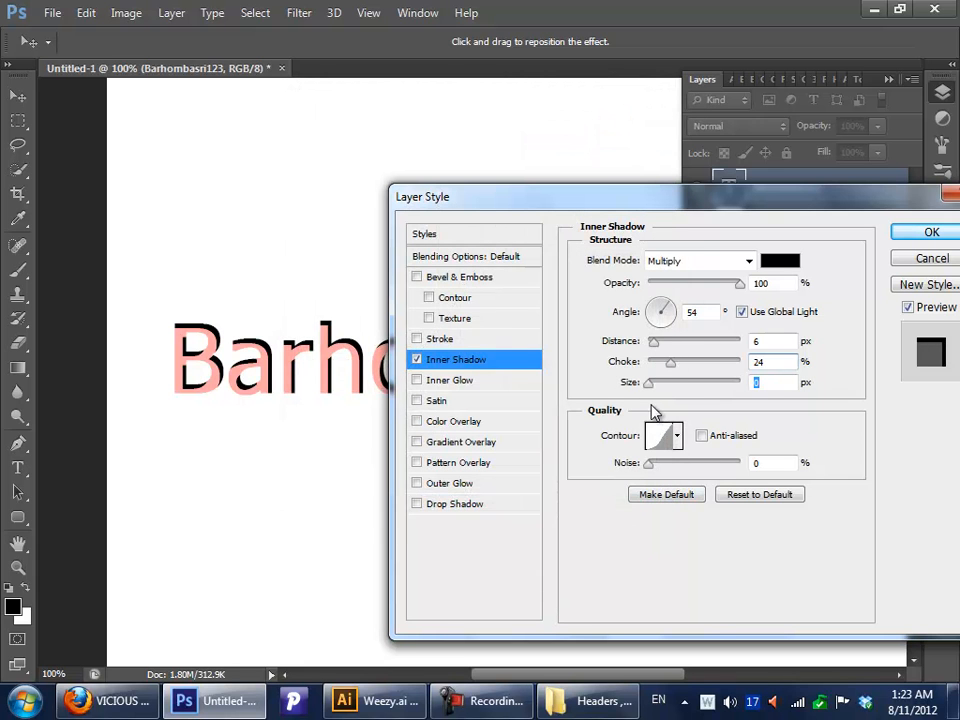
Step: Turn off Inner Shadow and enable a black Stroke on the text with a size of 13 px
{"action": "left_click", "coordinate": [417, 359]}
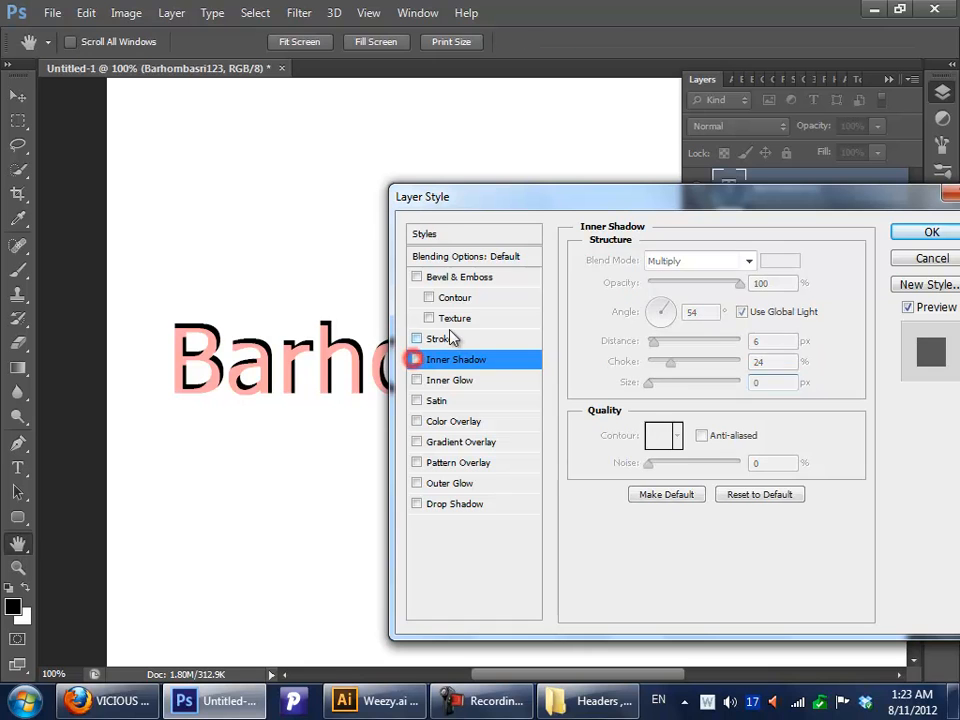
{"action": "left_click", "coordinate": [440, 340]}
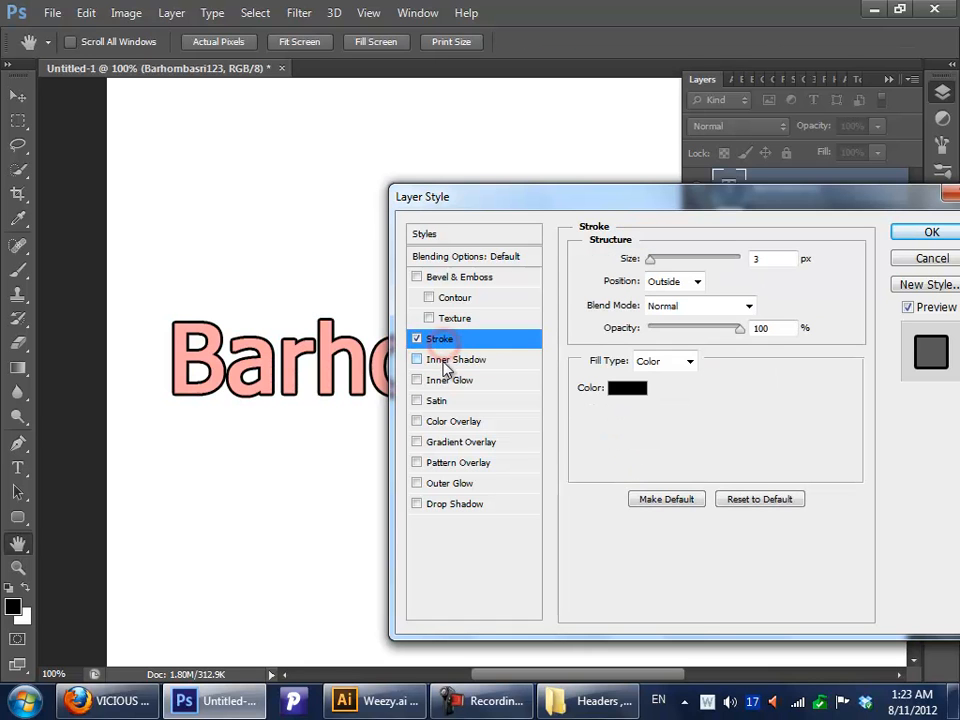
{"action": "mouse_move", "coordinate": [663, 276]}
{"action": "left_mouse_down"}
{"action": "mouse_move", "coordinate": [729, 258]}
{"action": "mouse_move", "coordinate": [695, 272]}
{"action": "mouse_move", "coordinate": [688, 263]}
{"action": "mouse_move", "coordinate": [652, 268]}
{"action": "mouse_move", "coordinate": [660, 270]}
{"action": "left_mouse_up"}
{"action": "left_click_drag", "start_coordinate": [699, 201], "coordinate": [659, 150]}
Step: Try the stroke's Inside and Center positions, reduce its size to 1 px, and return the position to Outside
{"action": "left_click", "coordinate": [633, 228]}
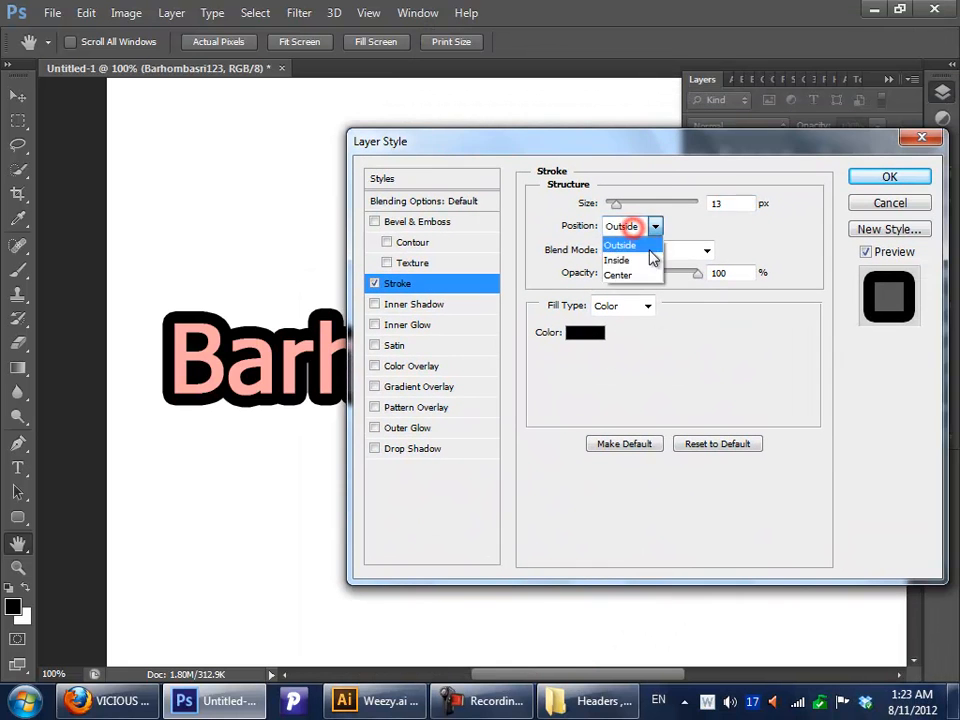
{"action": "left_click", "coordinate": [649, 261]}
{"action": "left_click", "coordinate": [639, 226]}
{"action": "left_click", "coordinate": [639, 224]}
{"action": "left_click_drag", "start_coordinate": [616, 205], "coordinate": [604, 211]}
{"action": "left_click", "coordinate": [634, 225]}
{"action": "left_click", "coordinate": [645, 272]}
{"action": "mouse_move", "coordinate": [605, 204]}
{"action": "left_mouse_down"}
{"action": "mouse_move", "coordinate": [619, 208]}
{"action": "mouse_move", "coordinate": [596, 210]}
{"action": "mouse_move", "coordinate": [557, 240]}
{"action": "left_mouse_up"}
{"action": "left_click", "coordinate": [632, 226]}
{"action": "left_click", "coordinate": [637, 240]}
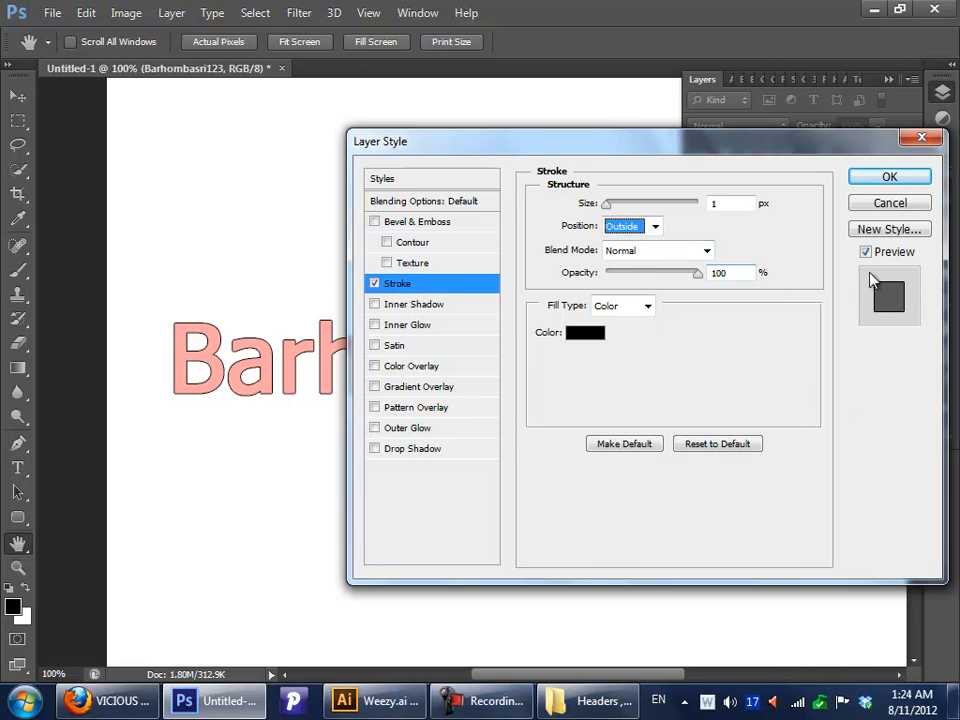
Step: Fill the stroke with the orange-and-teal ornamental pattern and increase its size to 6 px
{"action": "left_click", "coordinate": [645, 308]}
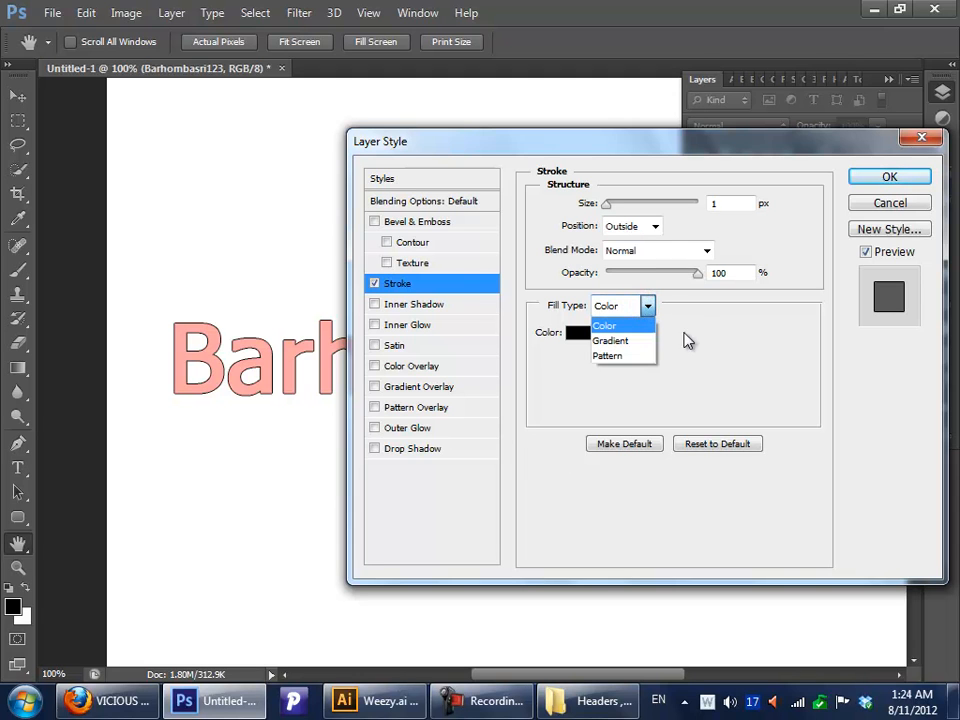
{"action": "left_click", "coordinate": [610, 356]}
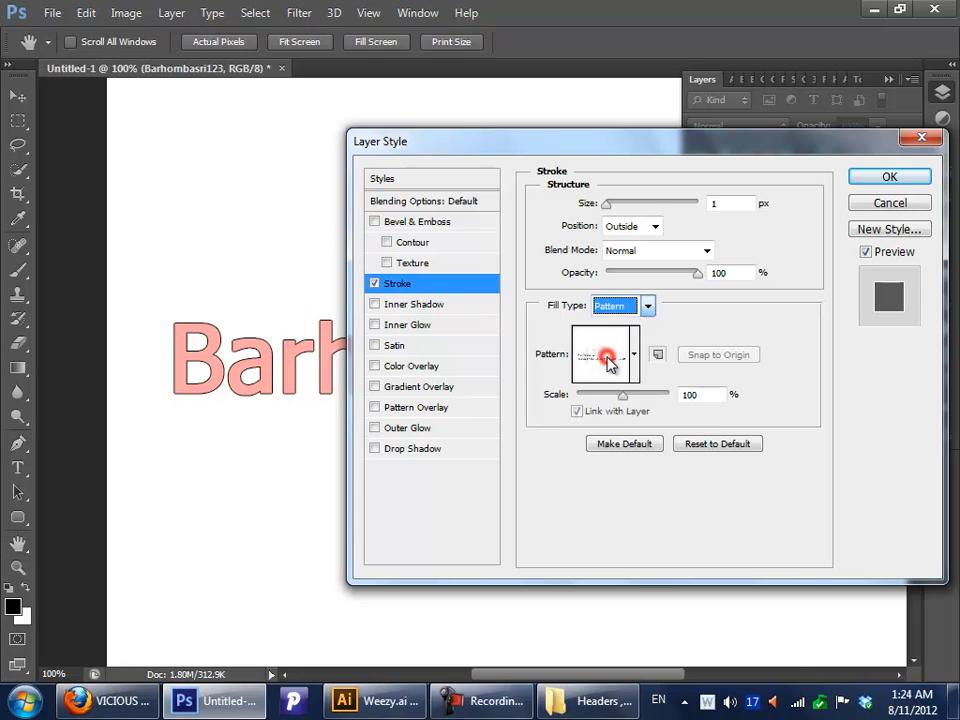
{"action": "left_click", "coordinate": [630, 358]}
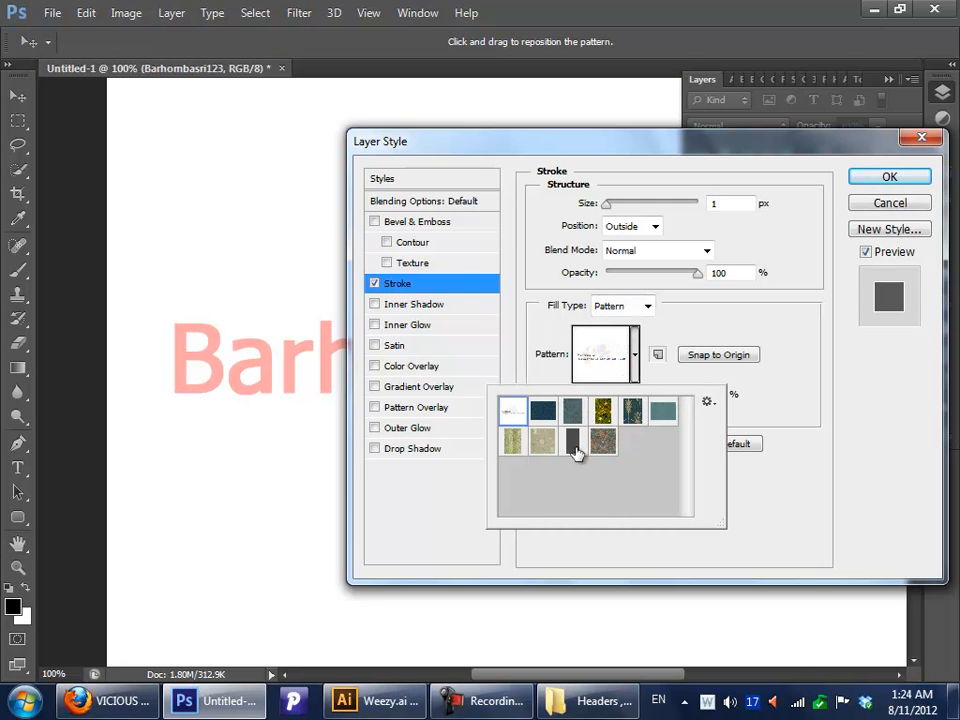
{"action": "left_click", "coordinate": [602, 441]}
{"action": "mouse_move", "coordinate": [613, 209]}
{"action": "left_mouse_down"}
{"action": "mouse_move", "coordinate": [609, 201]}
{"action": "mouse_move", "coordinate": [632, 208]}
{"action": "mouse_move", "coordinate": [615, 204]}
{"action": "left_mouse_up"}
{"action": "left_click_drag", "start_coordinate": [510, 139], "coordinate": [551, 65]}
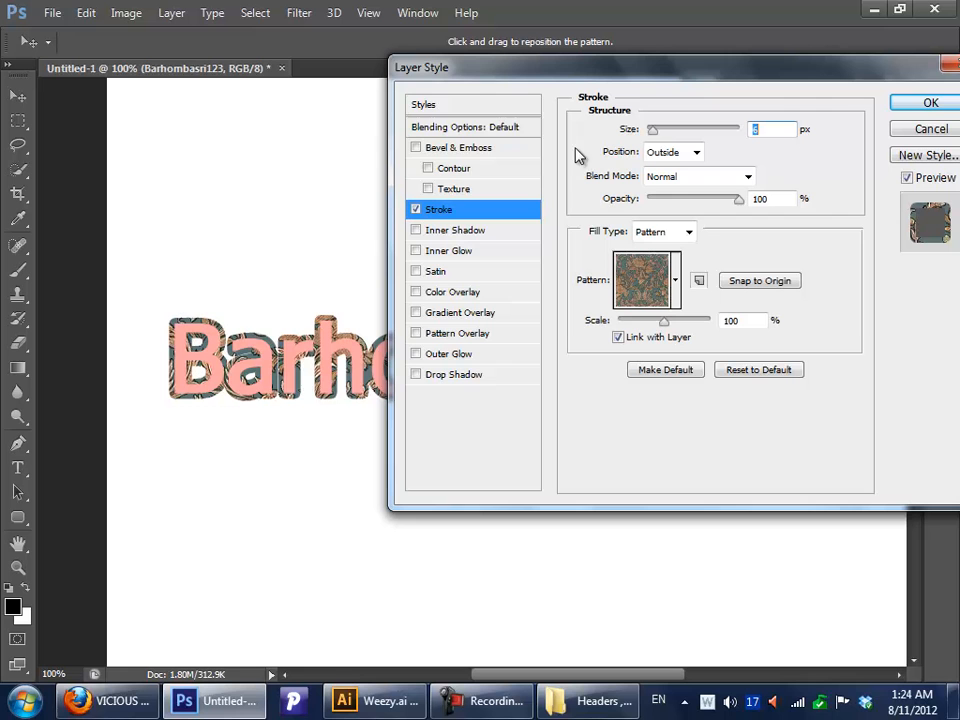
Step: Change the stroke's pattern to the beige one
{"action": "left_click", "coordinate": [675, 280]}
{"action": "left_click", "coordinate": [584, 367]}
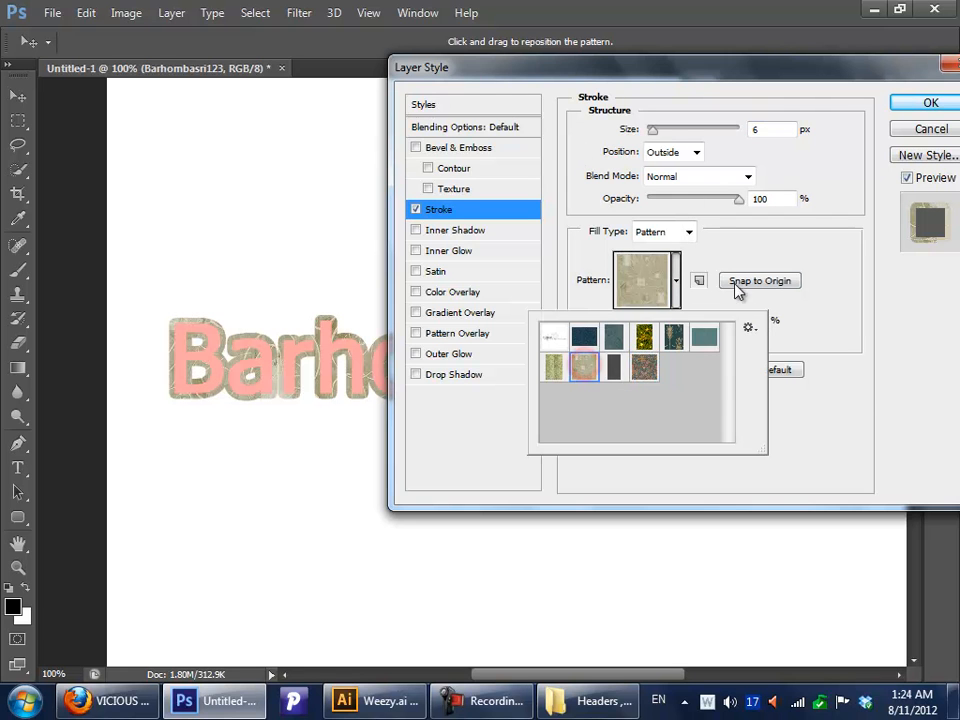
{"action": "left_click", "coordinate": [857, 377]}
Step: Switch the stroke's fill type to Gradient and apply the Yellow 6 - 3D preset
{"action": "left_click", "coordinate": [650, 231]}
{"action": "left_click", "coordinate": [648, 268]}
{"action": "left_click", "coordinate": [652, 265]}
{"action": "left_click", "coordinate": [657, 231]}
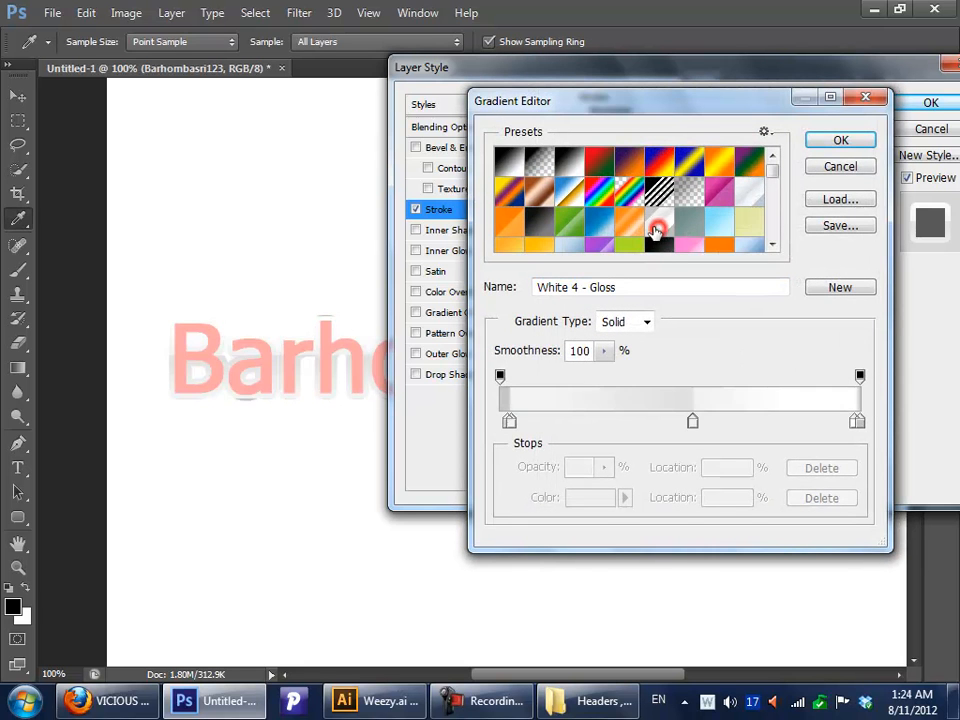
{"action": "left_click", "coordinate": [752, 220]}
{"action": "left_click", "coordinate": [822, 140]}
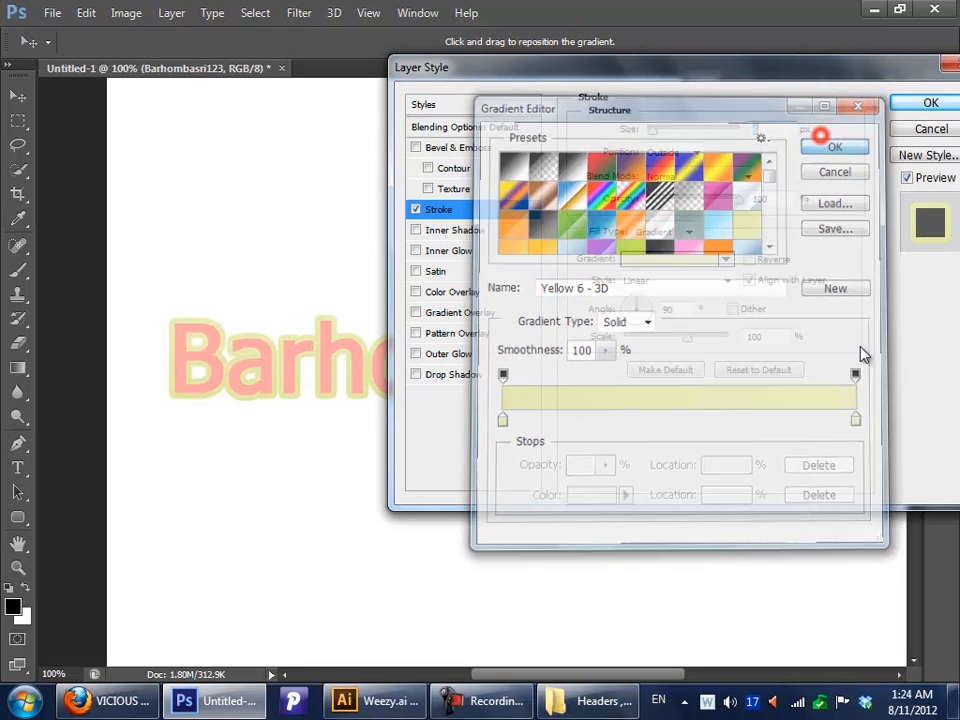
Step: Turn off the text layer's Stroke effect and enable Bevel & Emboss
{"action": "left_click_drag", "start_coordinate": [489, 75], "coordinate": [533, 124]}
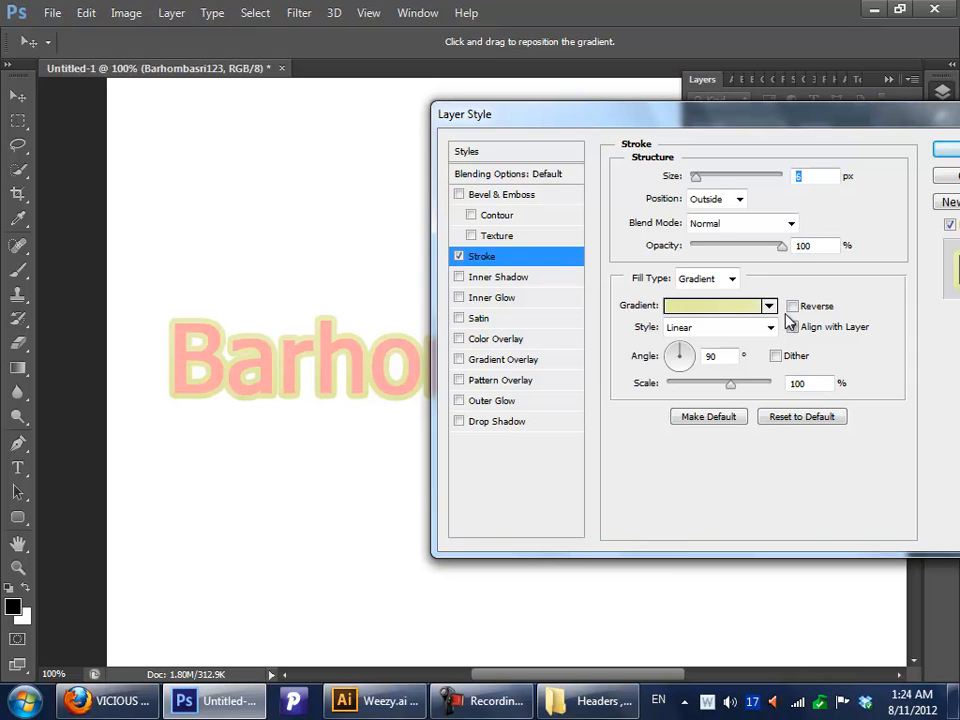
{"action": "left_click", "coordinate": [516, 361]}
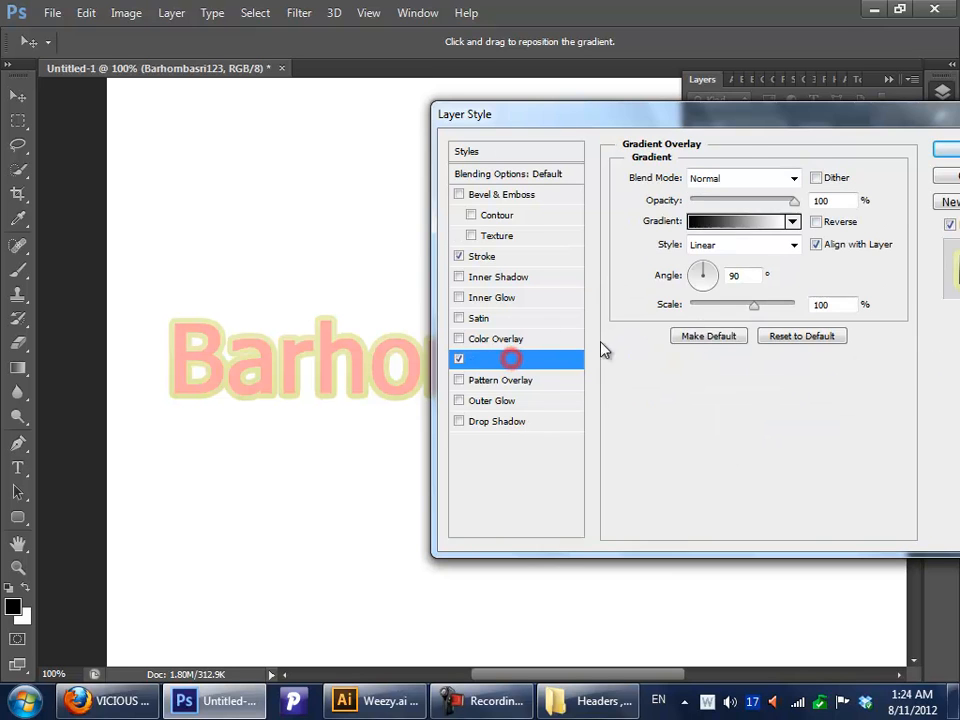
{"action": "left_click", "coordinate": [459, 359]}
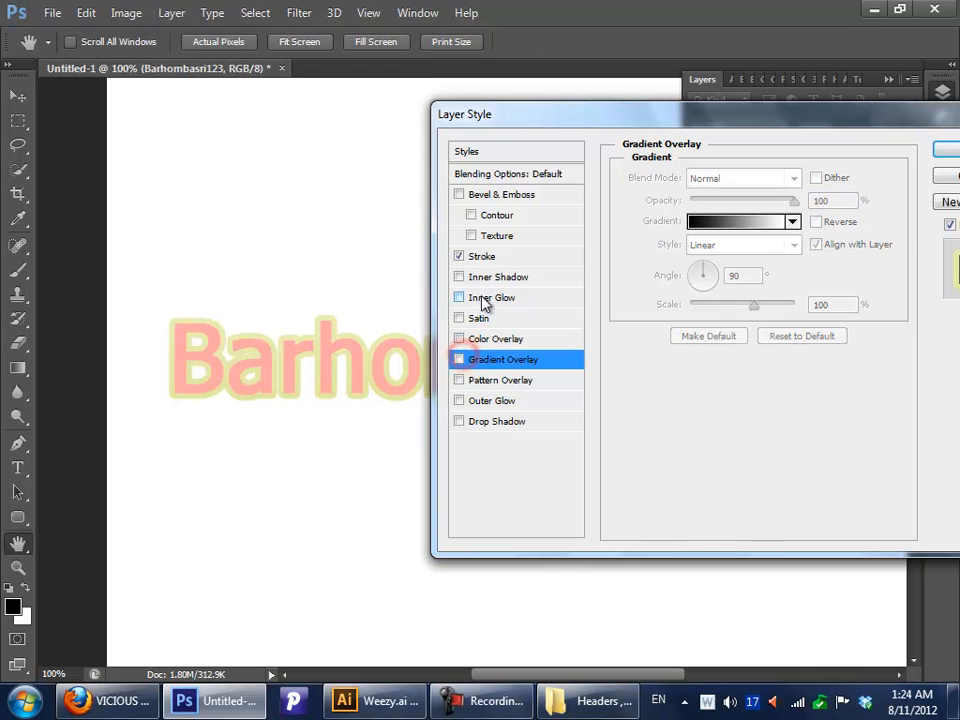
{"action": "left_click", "coordinate": [485, 257]}
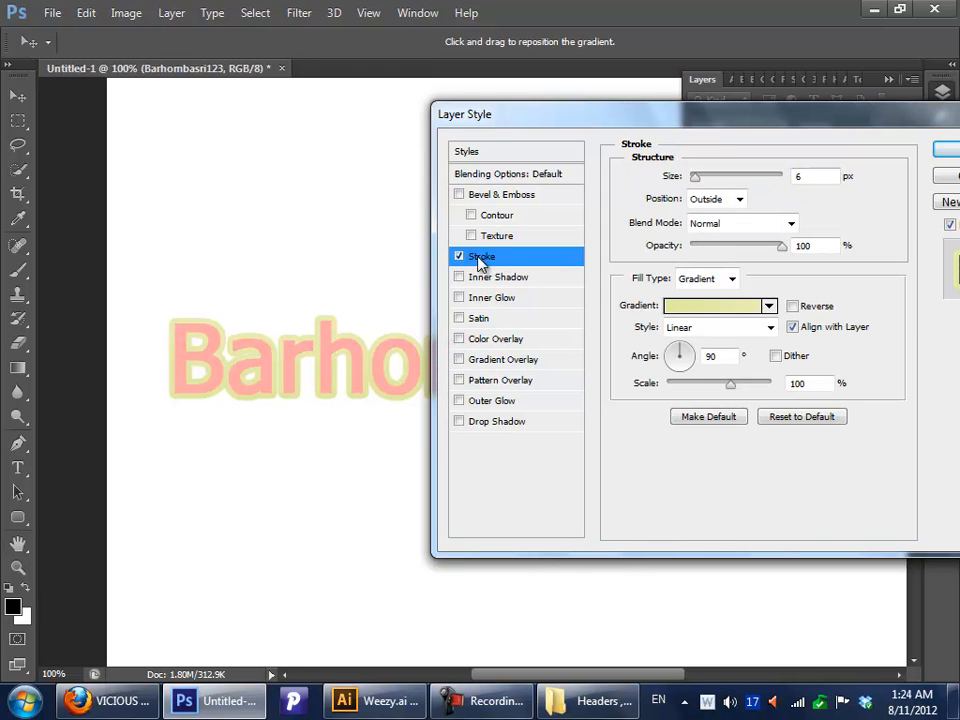
{"action": "left_click", "coordinate": [459, 257]}
{"action": "left_click", "coordinate": [476, 194]}
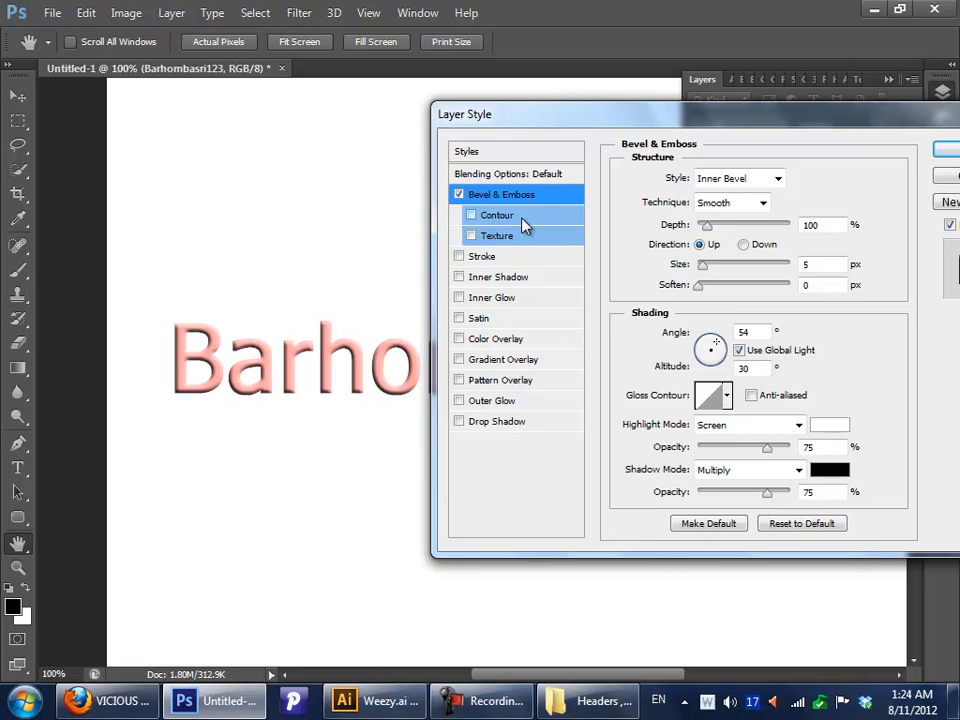
Step: Try the Outer Bevel style on the text and return to Inner Bevel
{"action": "left_click_drag", "start_coordinate": [742, 124], "coordinate": [805, 92]}
{"action": "mouse_move", "coordinate": [718, 105]}
{"action": "left_mouse_down"}
{"action": "mouse_move", "coordinate": [690, 107]}
{"action": "mouse_move", "coordinate": [740, 82]}
{"action": "mouse_move", "coordinate": [737, 108]}
{"action": "left_mouse_up"}
{"action": "left_click", "coordinate": [752, 176]}
{"action": "left_click", "coordinate": [783, 195]}
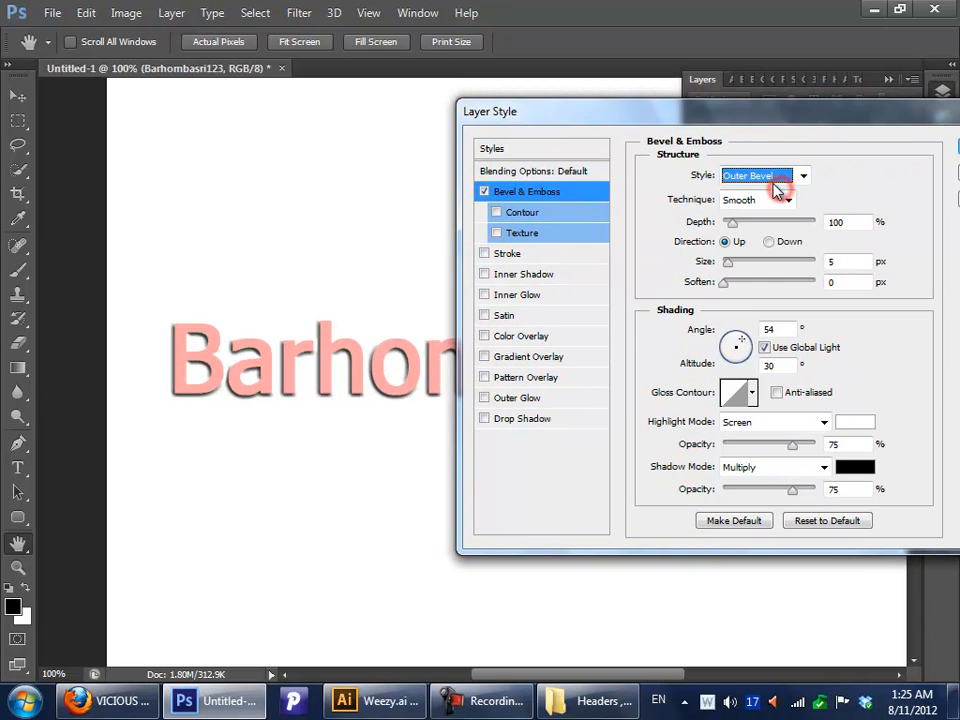
{"action": "left_click", "coordinate": [777, 176]}
{"action": "left_click", "coordinate": [787, 211]}
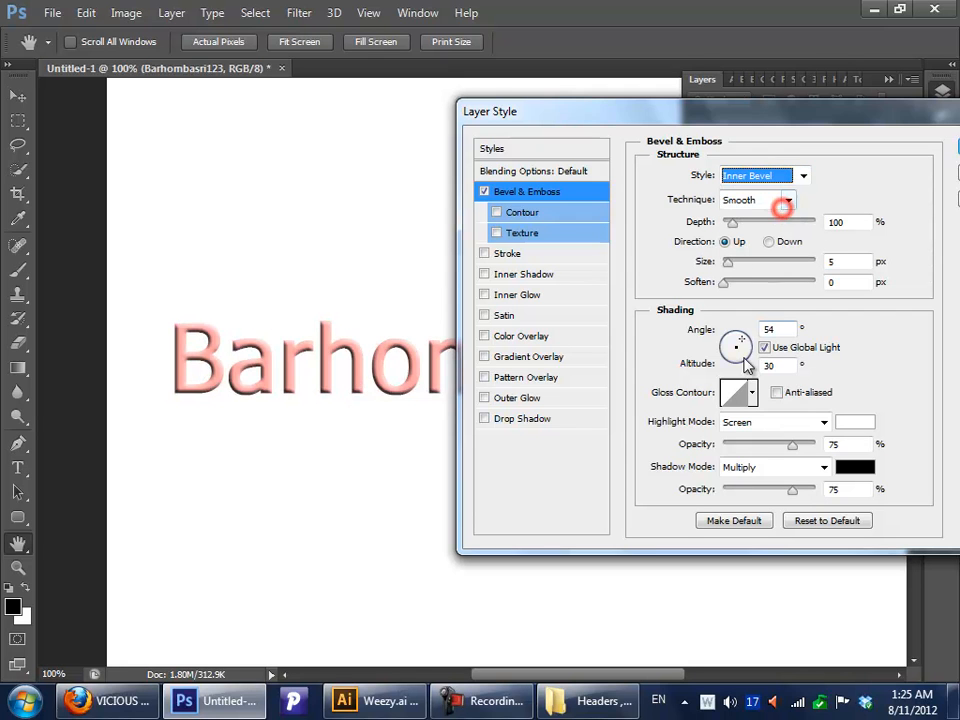
Step: Set the bevel's depth to 62% and try the Down direction before returning to Up
{"action": "left_click_drag", "start_coordinate": [238, 334], "coordinate": [214, 286]}
{"action": "left_click_drag", "start_coordinate": [414, 308], "coordinate": [283, 463]}
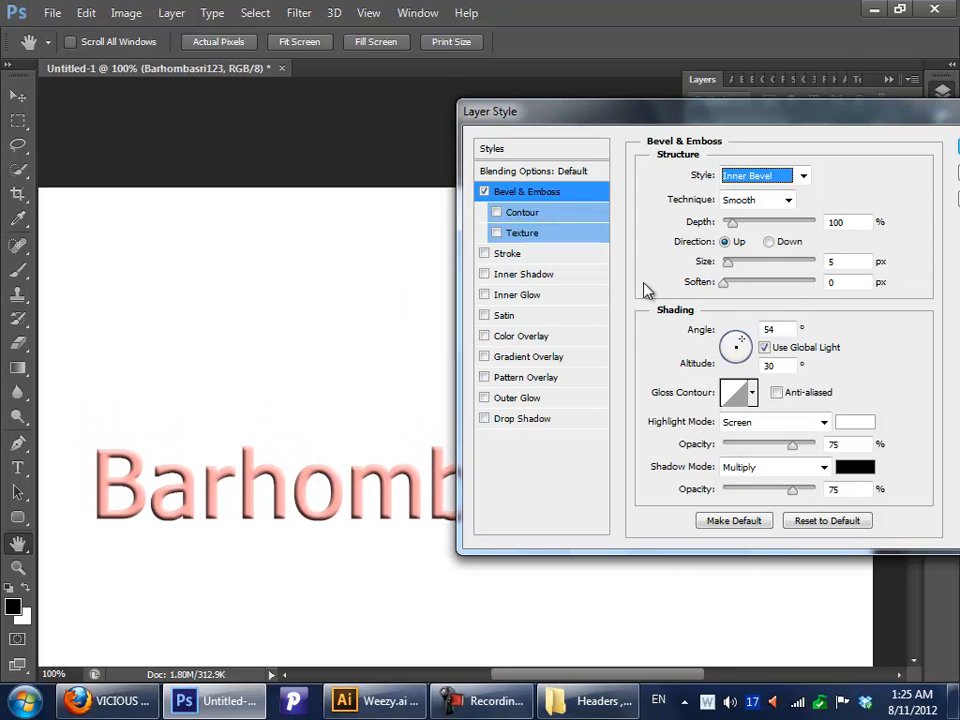
{"action": "left_click_drag", "start_coordinate": [733, 222], "coordinate": [820, 222]}
{"action": "left_click_drag", "start_coordinate": [767, 248], "coordinate": [731, 256]}
{"action": "left_click", "coordinate": [785, 243]}
{"action": "left_click", "coordinate": [733, 241]}
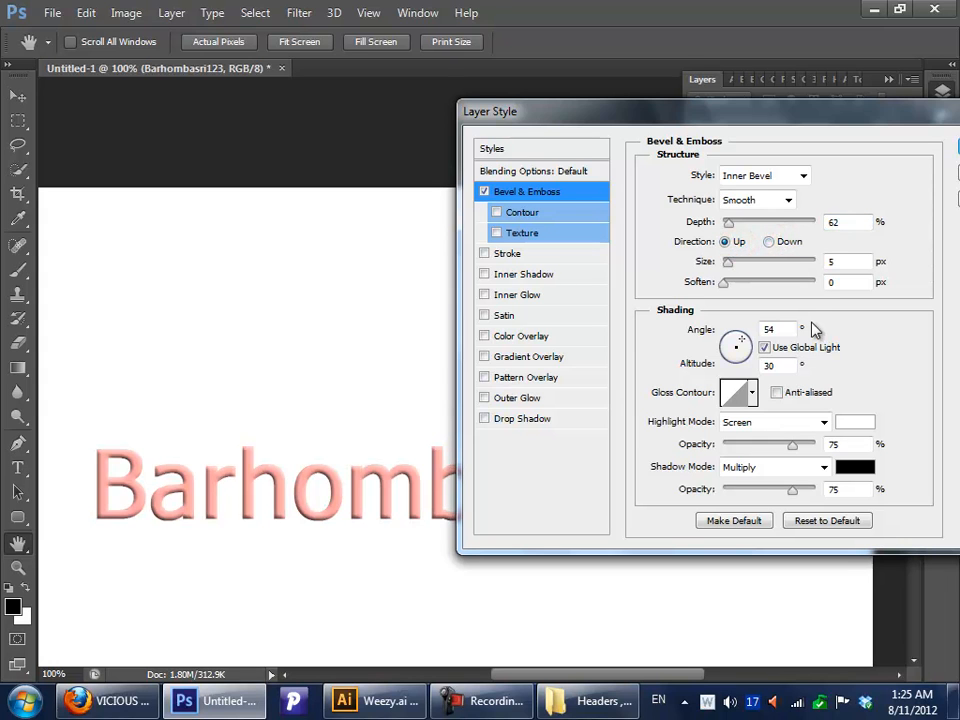
Step: Set the bevel's size to 2 px and soften to 3 px, with a light angle of -37° and altitude of 64°
{"action": "left_click_drag", "start_coordinate": [731, 261], "coordinate": [745, 293]}
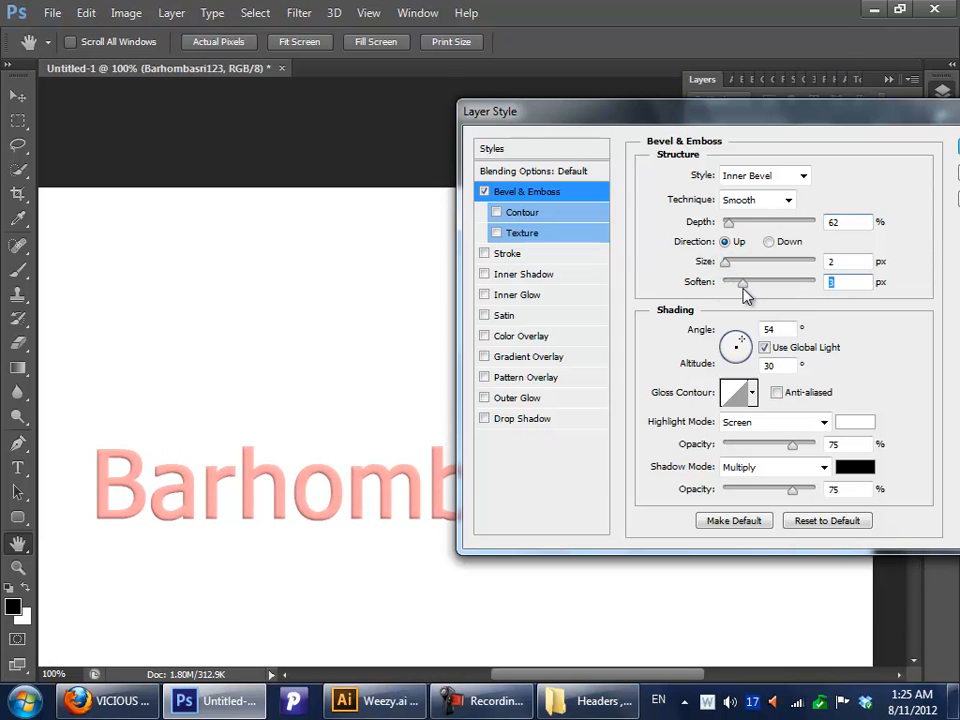
{"action": "left_click_drag", "start_coordinate": [695, 116], "coordinate": [664, 24]}
{"action": "mouse_move", "coordinate": [706, 262]}
{"action": "left_mouse_down"}
{"action": "mouse_move", "coordinate": [690, 249]}
{"action": "mouse_move", "coordinate": [711, 260]}
{"action": "left_mouse_up"}
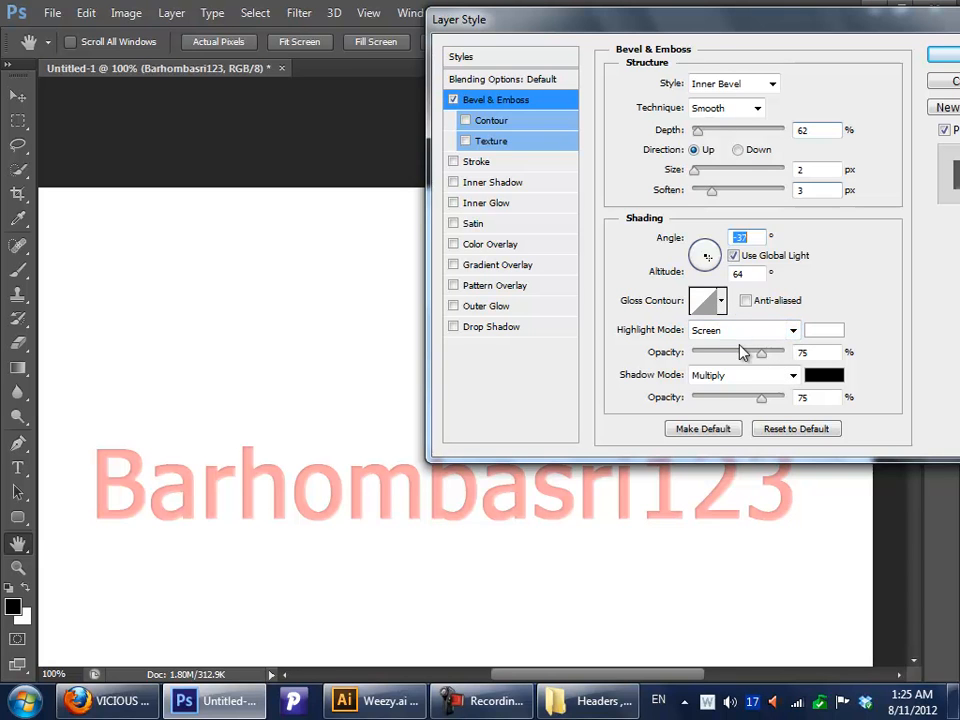
Step: Enable the bevel's Contour option and apply the Cove - Deep contour
{"action": "left_click", "coordinate": [491, 123]}
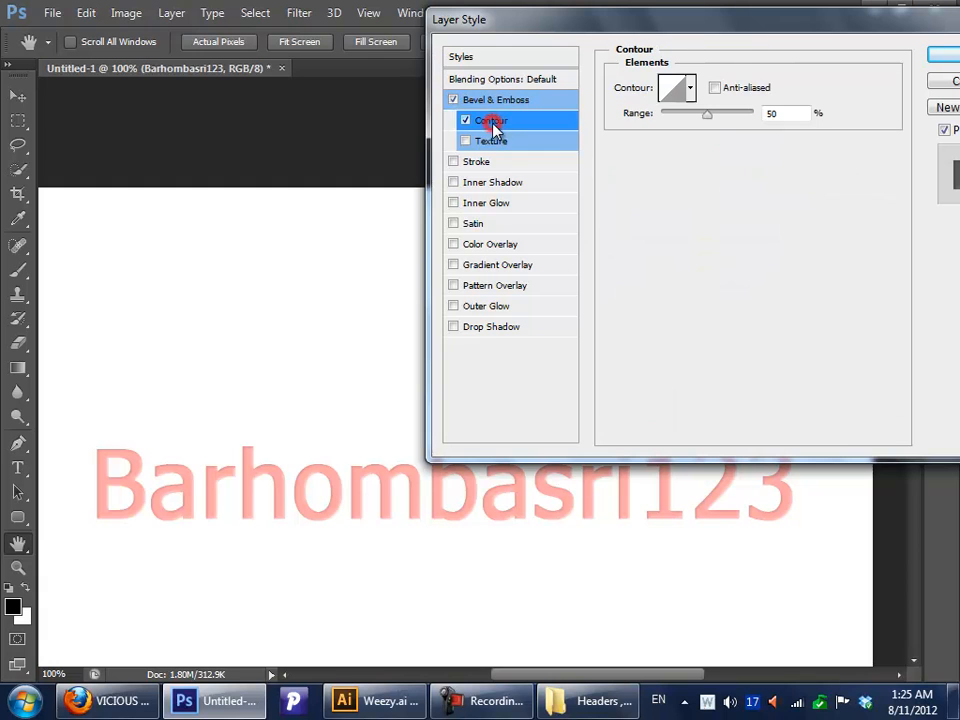
{"action": "left_click", "coordinate": [465, 120]}
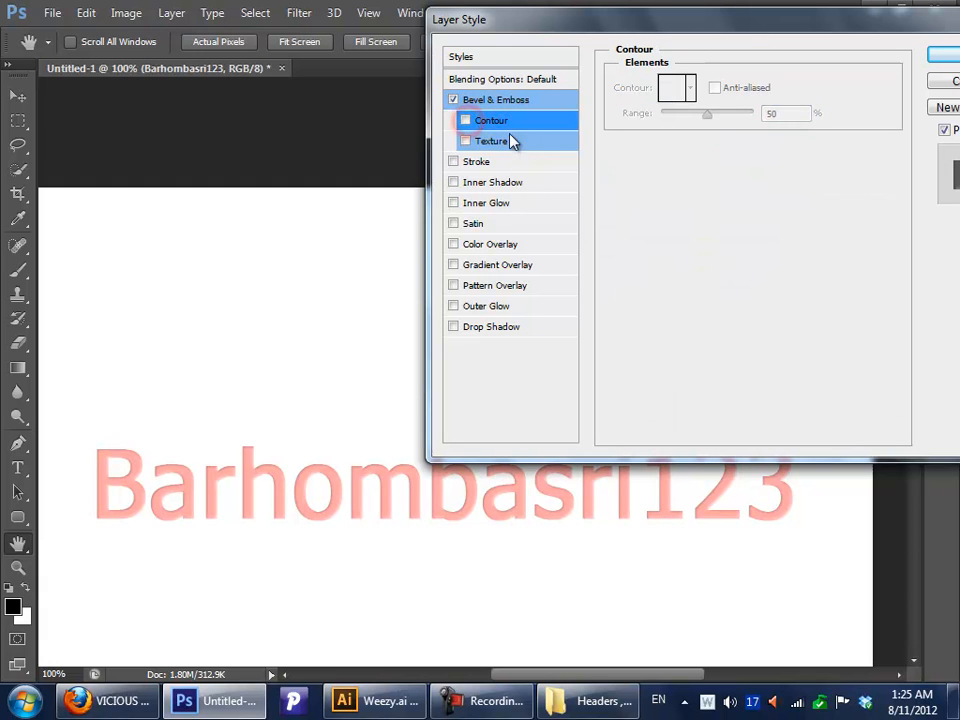
{"action": "left_click", "coordinate": [465, 120]}
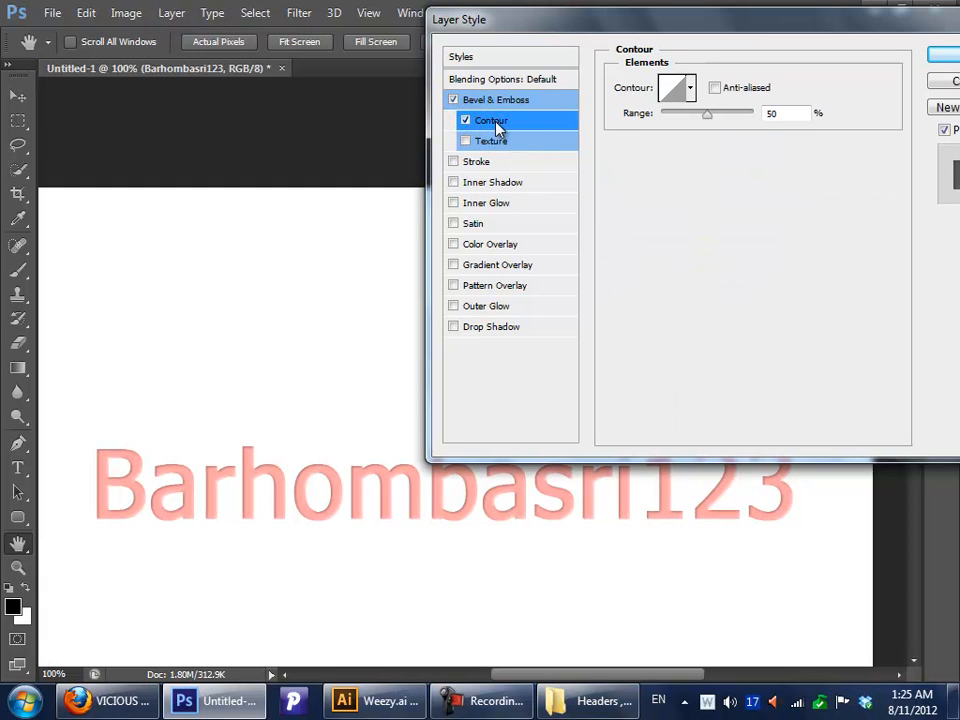
{"action": "left_click", "coordinate": [688, 90]}
{"action": "left_click", "coordinate": [677, 147]}
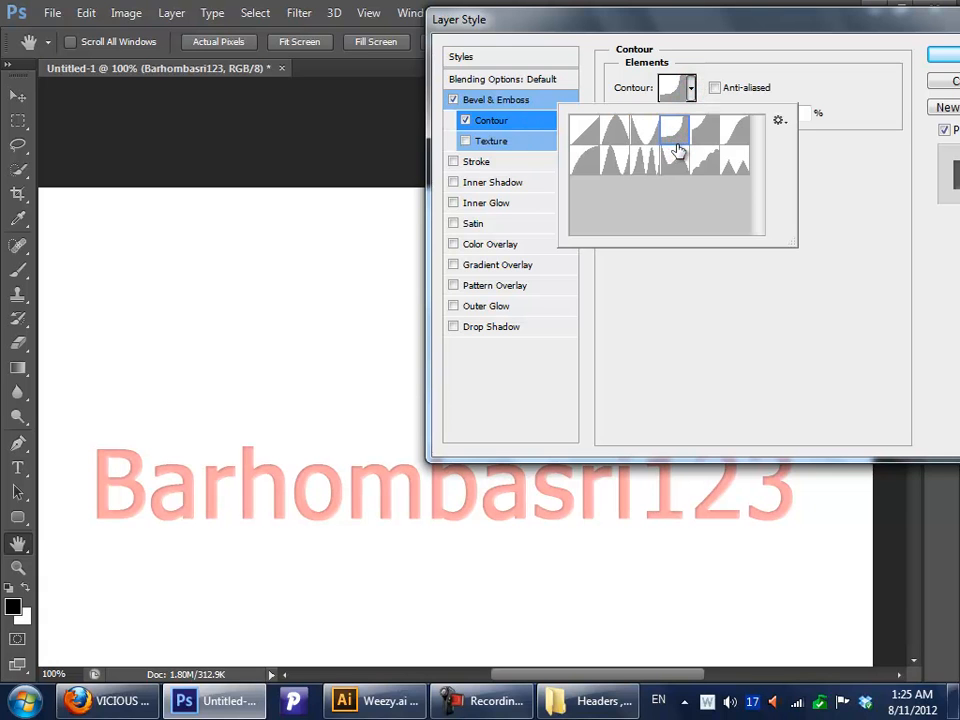
{"action": "double_click", "coordinate": [666, 135]}
Step: Examine the Cove - Deep curve in the Contour Editor and close the editor
{"action": "left_click", "coordinate": [675, 88]}
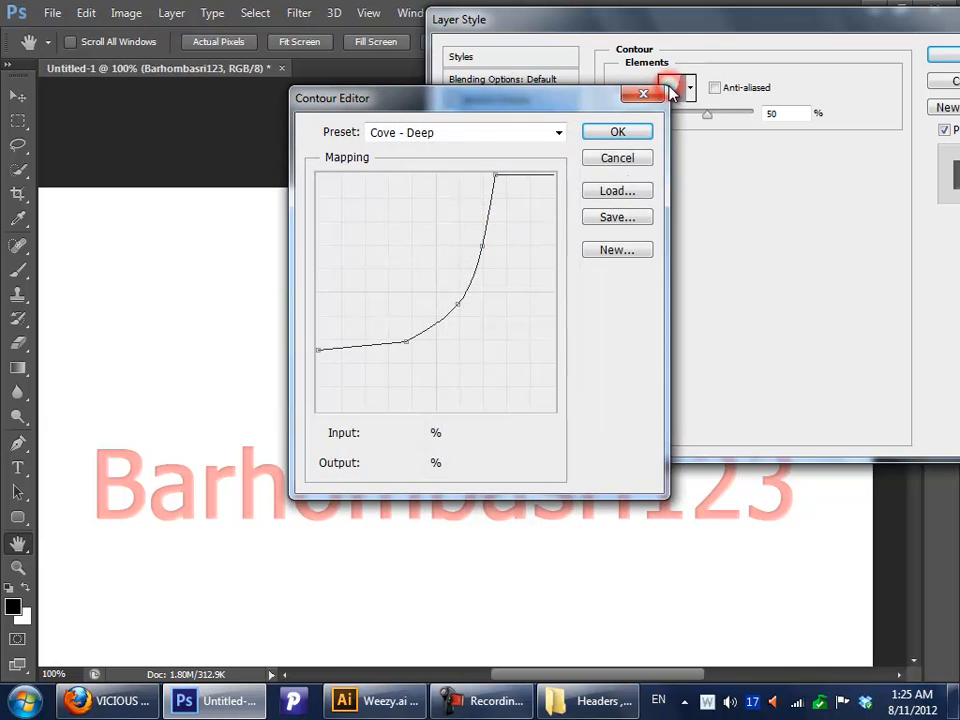
{"action": "left_click_drag", "start_coordinate": [455, 99], "coordinate": [631, 52]}
{"action": "mouse_move", "coordinate": [607, 289]}
{"action": "left_mouse_down"}
{"action": "mouse_move", "coordinate": [623, 321]}
{"action": "mouse_move", "coordinate": [632, 306]}
{"action": "mouse_move", "coordinate": [619, 294]}
{"action": "left_mouse_up"}
{"action": "left_click", "coordinate": [784, 116]}
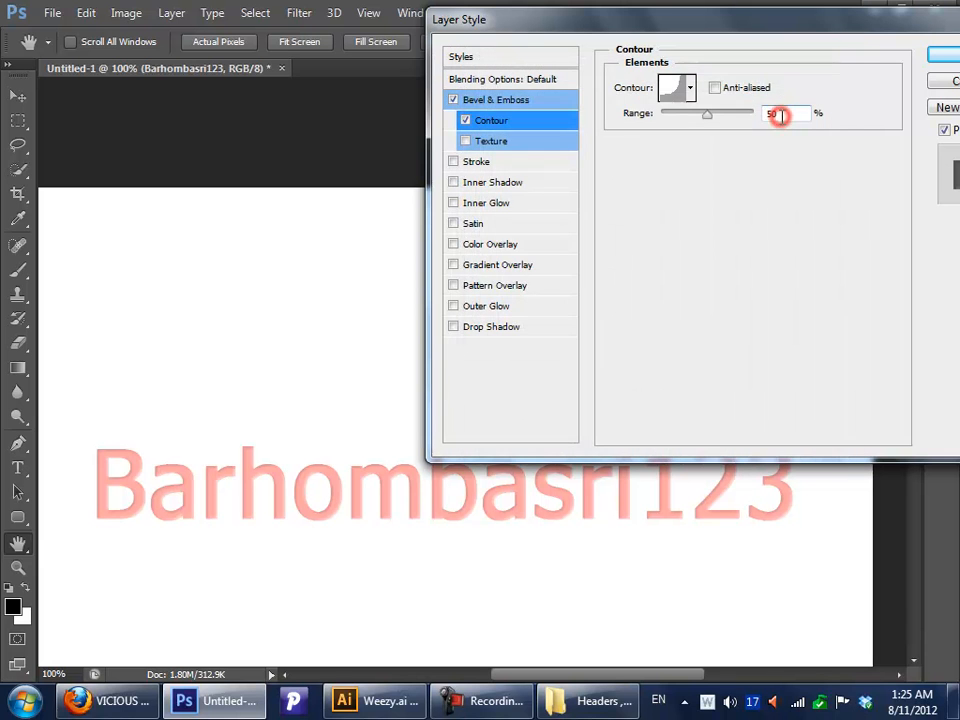
{"action": "left_click", "coordinate": [677, 95]}
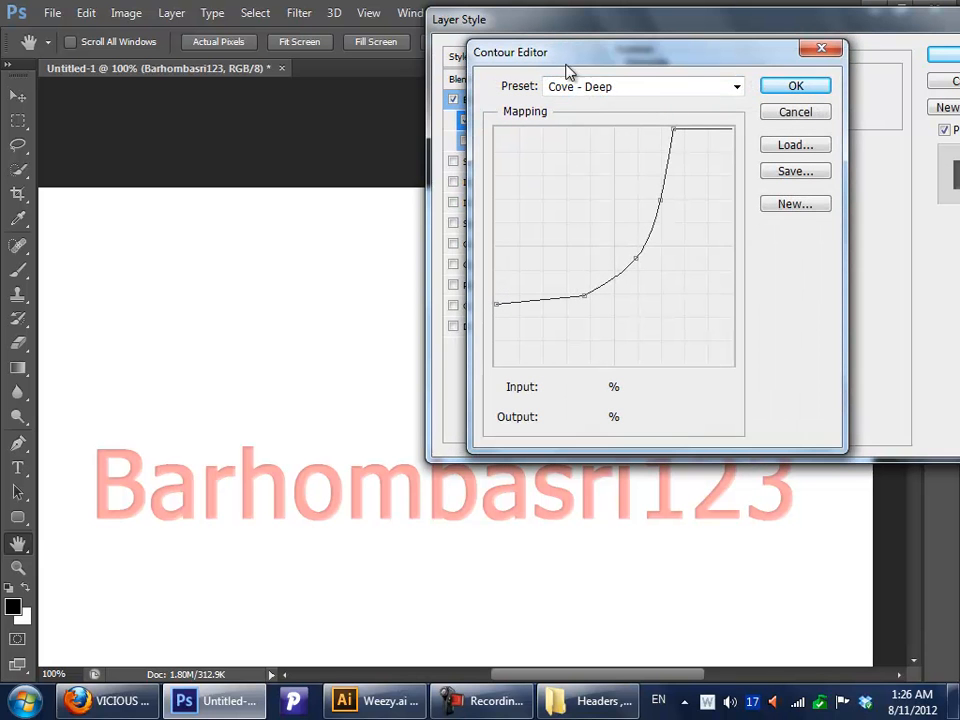
{"action": "left_click", "coordinate": [798, 86]}
Step: Enable the bevel's Texture option and turn off its Contour option
{"action": "left_click", "coordinate": [508, 141]}
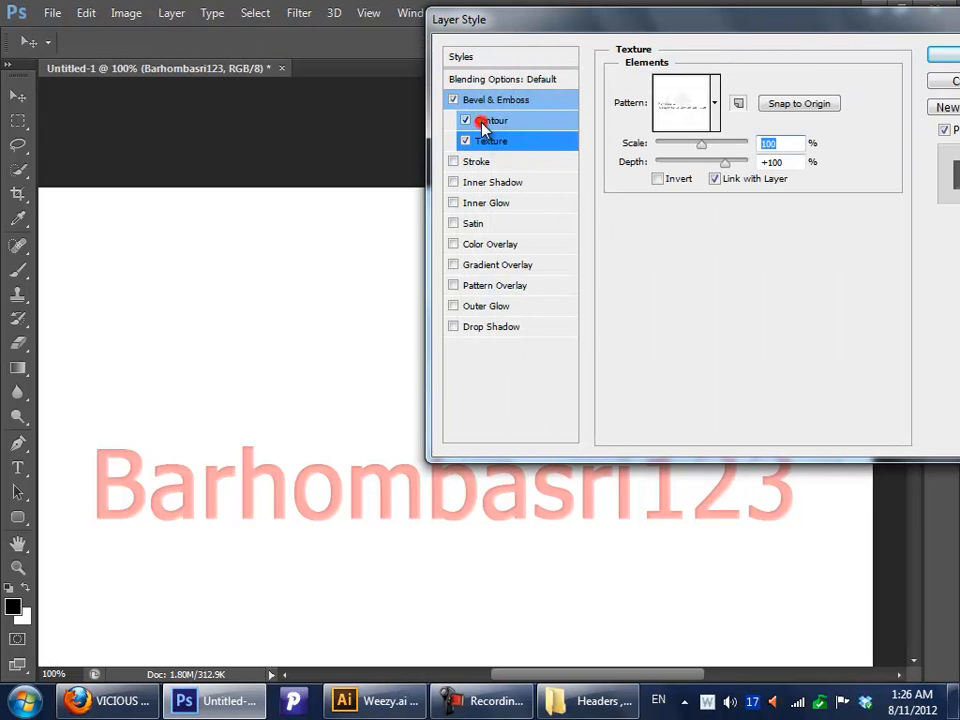
{"action": "left_click", "coordinate": [468, 121]}
{"action": "left_click", "coordinate": [465, 120]}
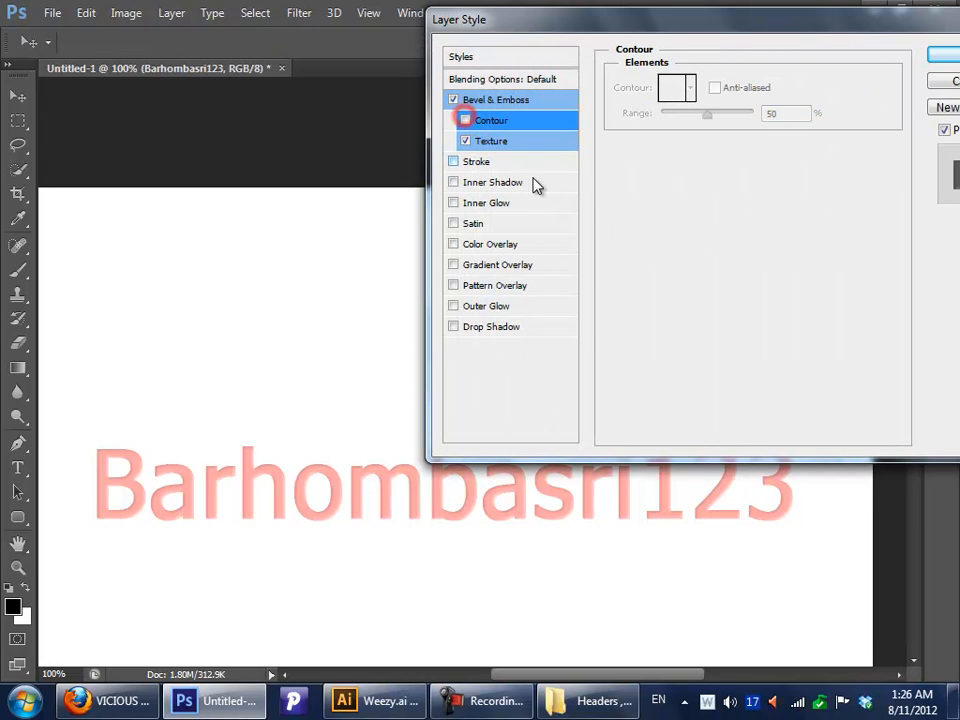
{"action": "left_click", "coordinate": [465, 120]}
{"action": "left_click", "coordinate": [468, 141]}
{"action": "left_click", "coordinate": [465, 120]}
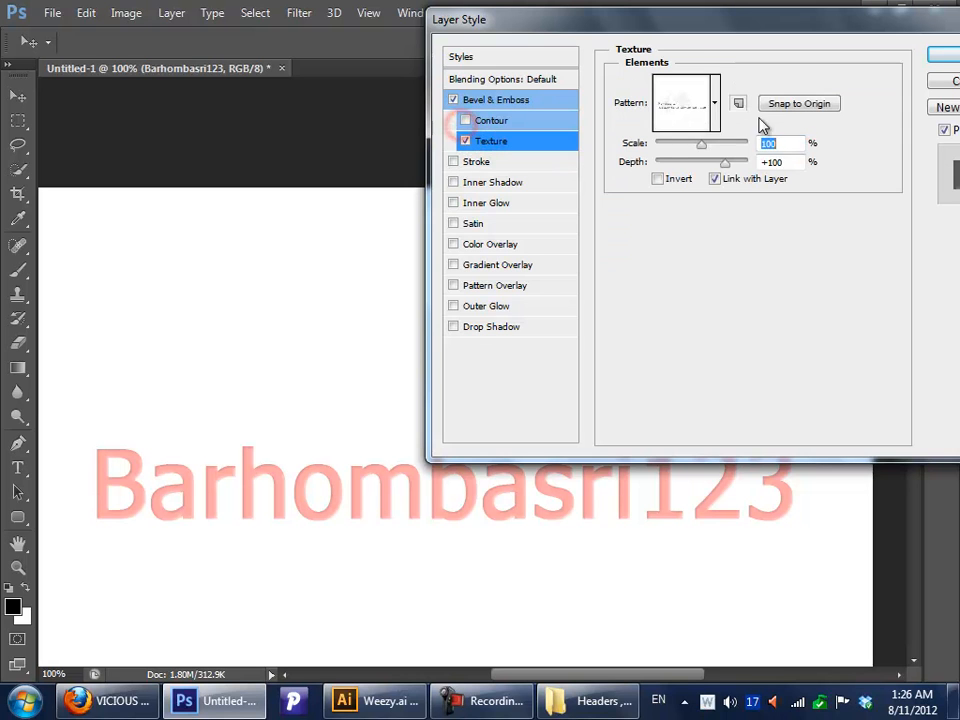
Step: Apply the olive-green striped pattern as the bevel's texture
{"action": "left_click", "coordinate": [671, 107]}
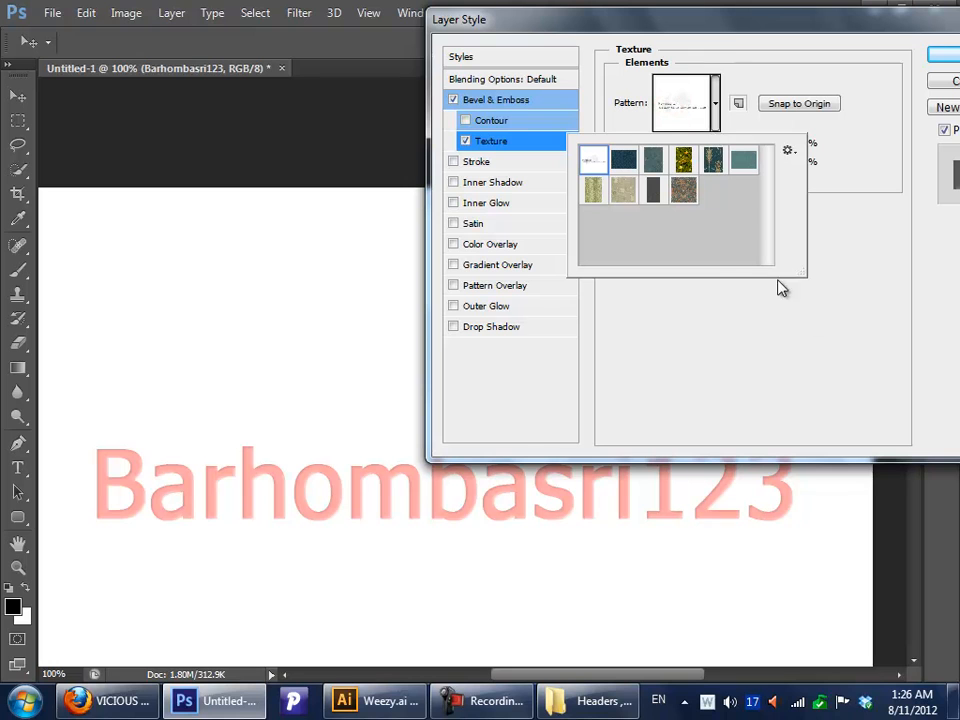
{"action": "left_click", "coordinate": [610, 186]}
{"action": "left_click", "coordinate": [594, 189]}
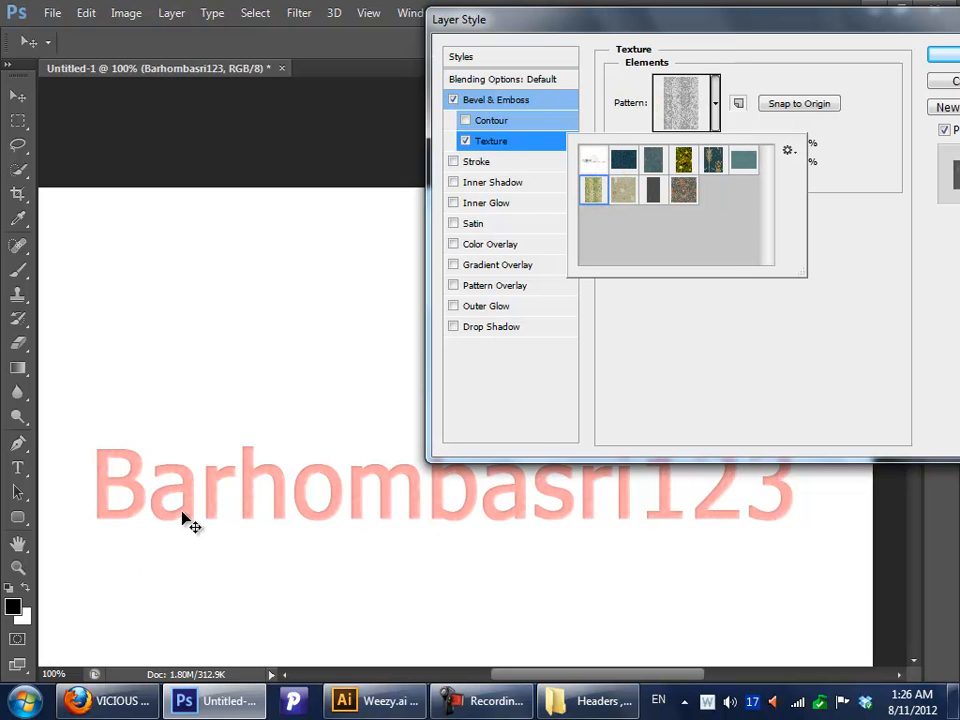
Step: Set the bevel's depth to 256%, size to 7 px and global light to 90° with altitude 11°, and turn off Use Global Light
{"action": "left_click", "coordinate": [512, 98]}
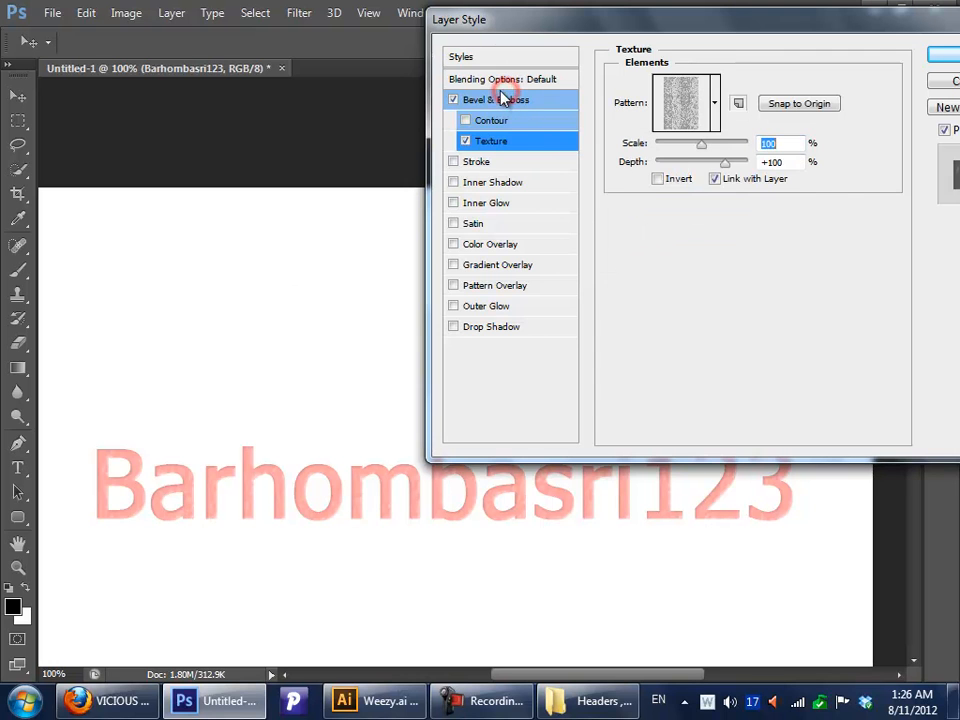
{"action": "left_click", "coordinate": [514, 100]}
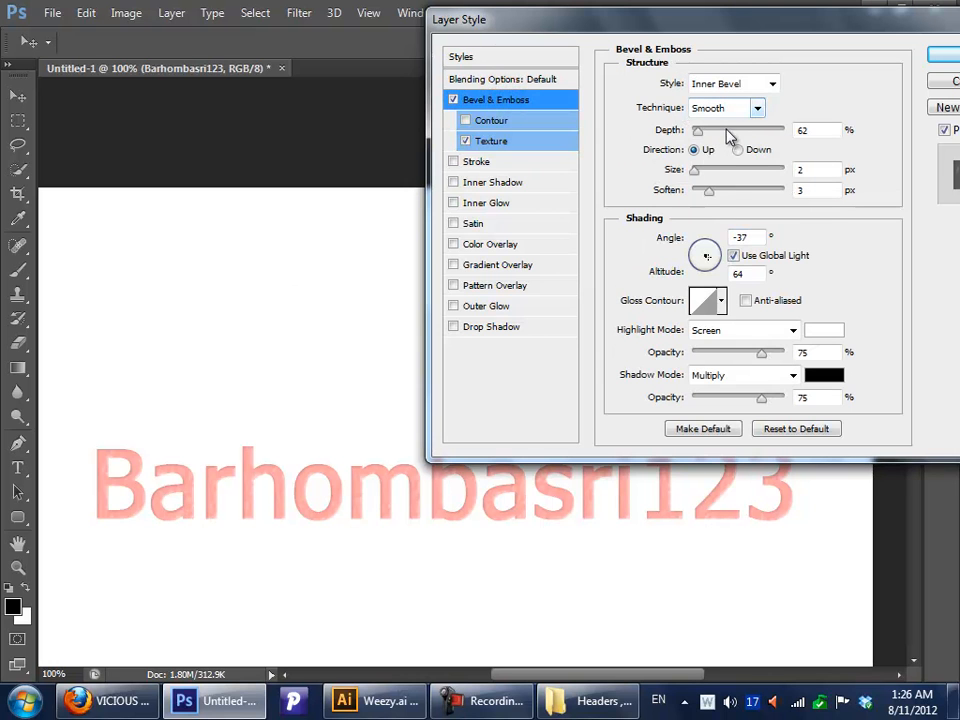
{"action": "left_click_drag", "start_coordinate": [699, 131], "coordinate": [716, 131]}
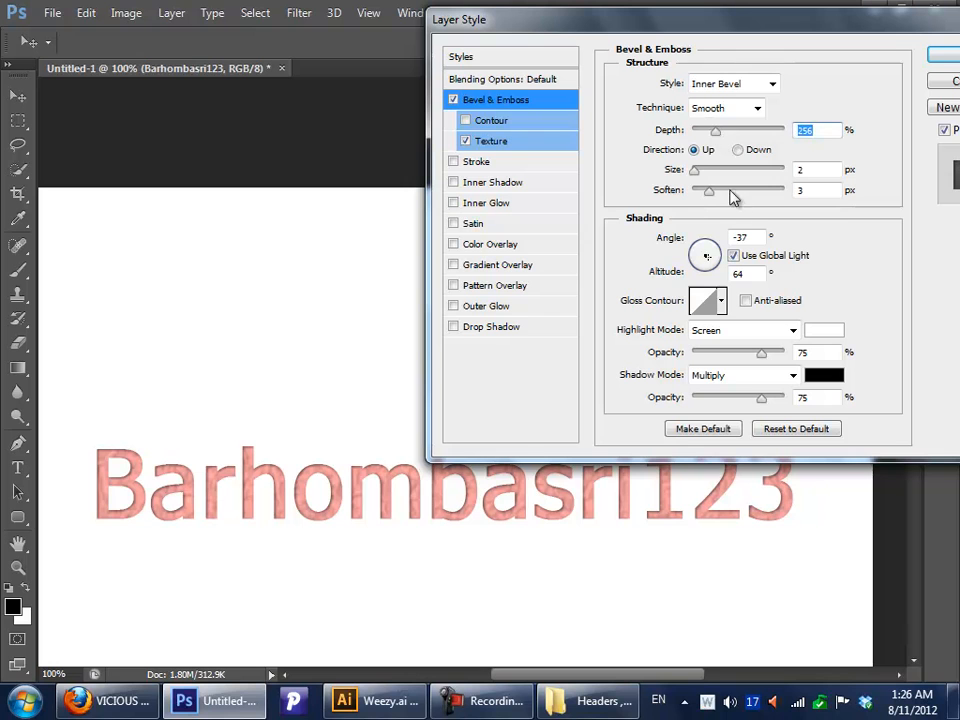
{"action": "left_click_drag", "start_coordinate": [700, 175], "coordinate": [703, 174]}
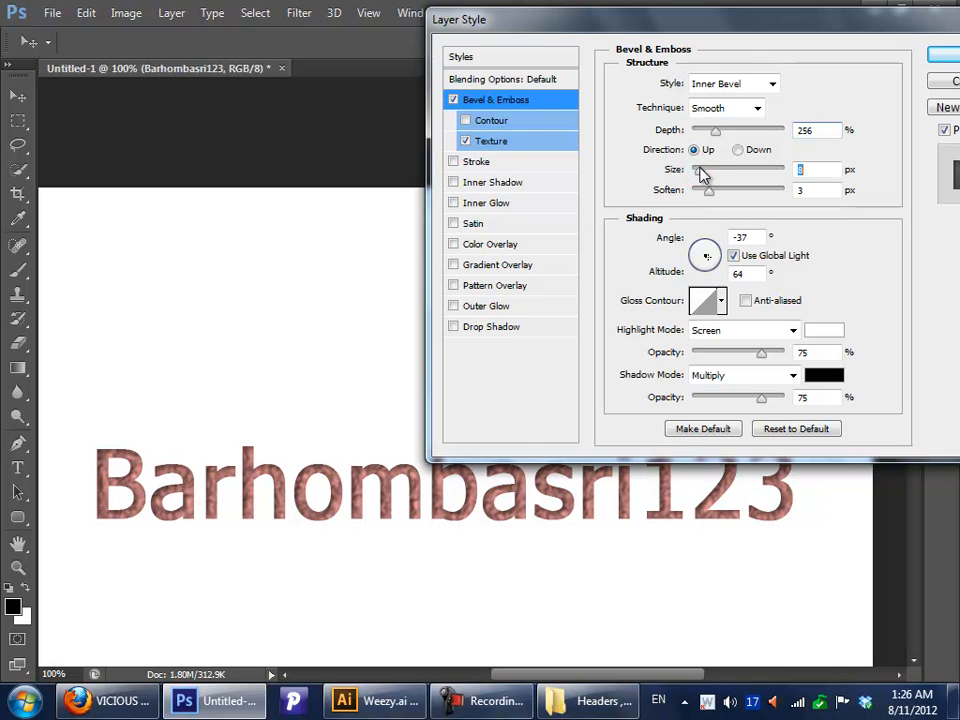
{"action": "left_click_drag", "start_coordinate": [700, 248], "coordinate": [705, 242]}
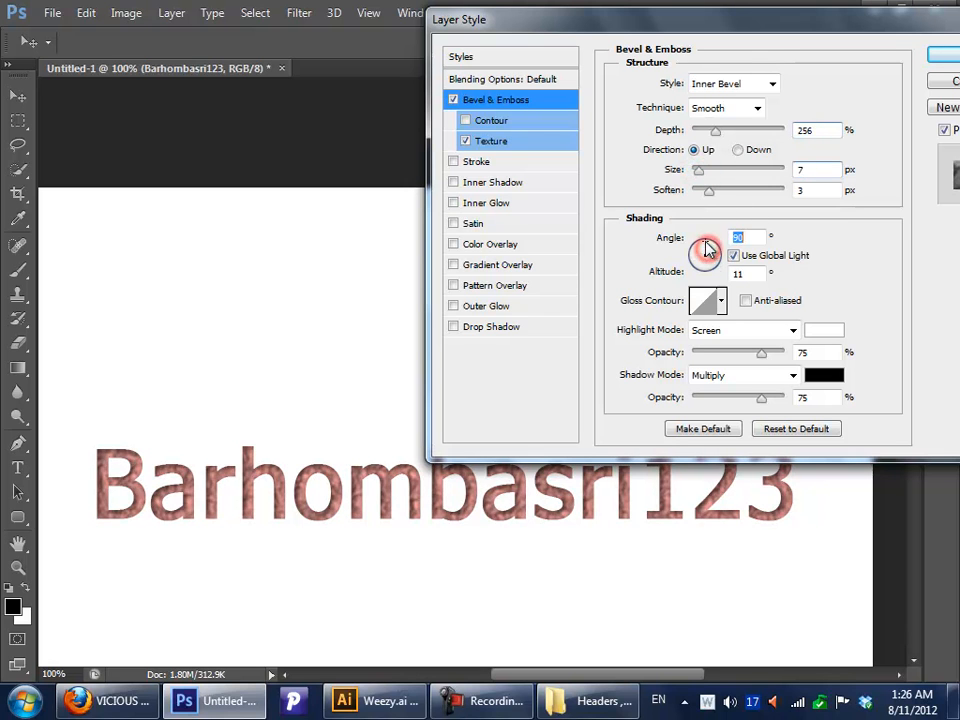
{"action": "left_click", "coordinate": [733, 256]}
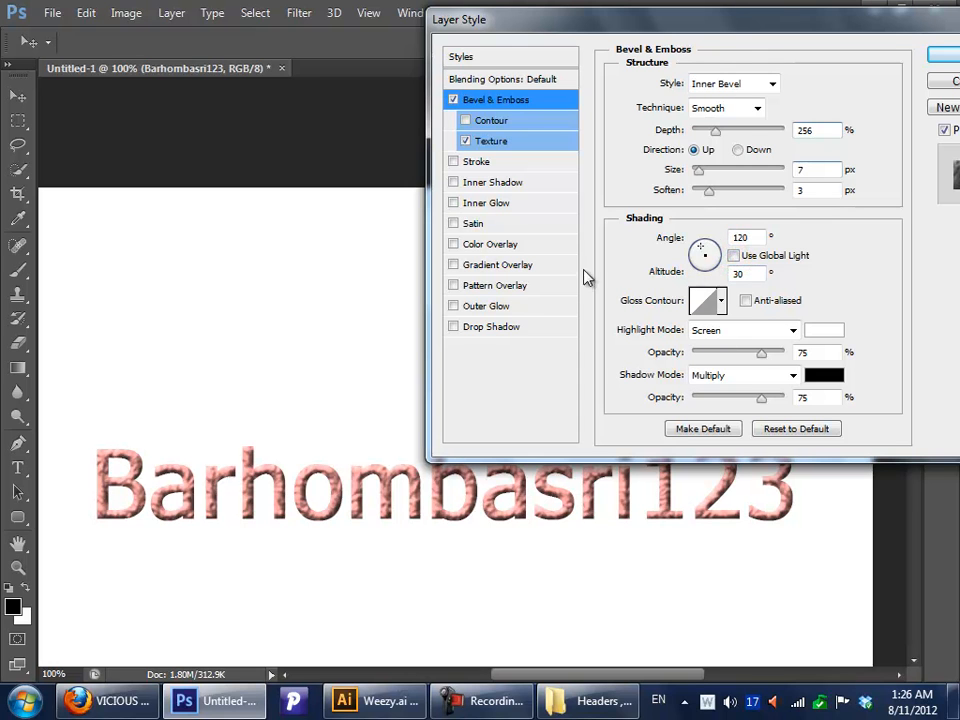
Step: Try the Outer Bevel style on the textured text and restore Inner Bevel
{"action": "left_click", "coordinate": [729, 84]}
{"action": "left_click", "coordinate": [729, 86]}
{"action": "left_click", "coordinate": [729, 86]}
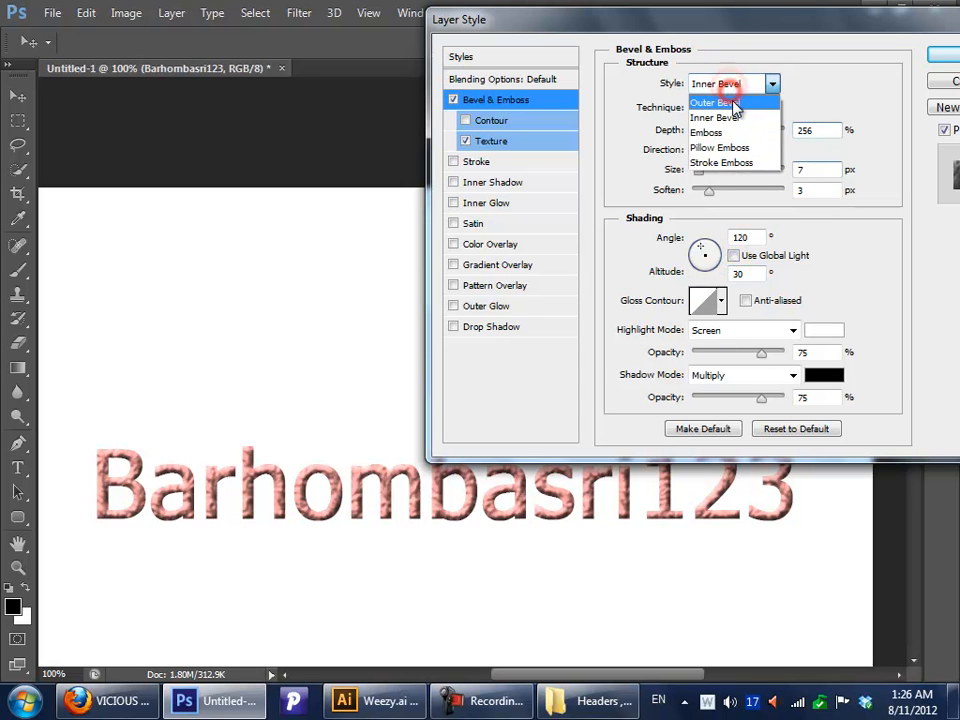
{"action": "left_click", "coordinate": [731, 97]}
{"action": "left_click", "coordinate": [729, 83]}
{"action": "left_click", "coordinate": [743, 118]}
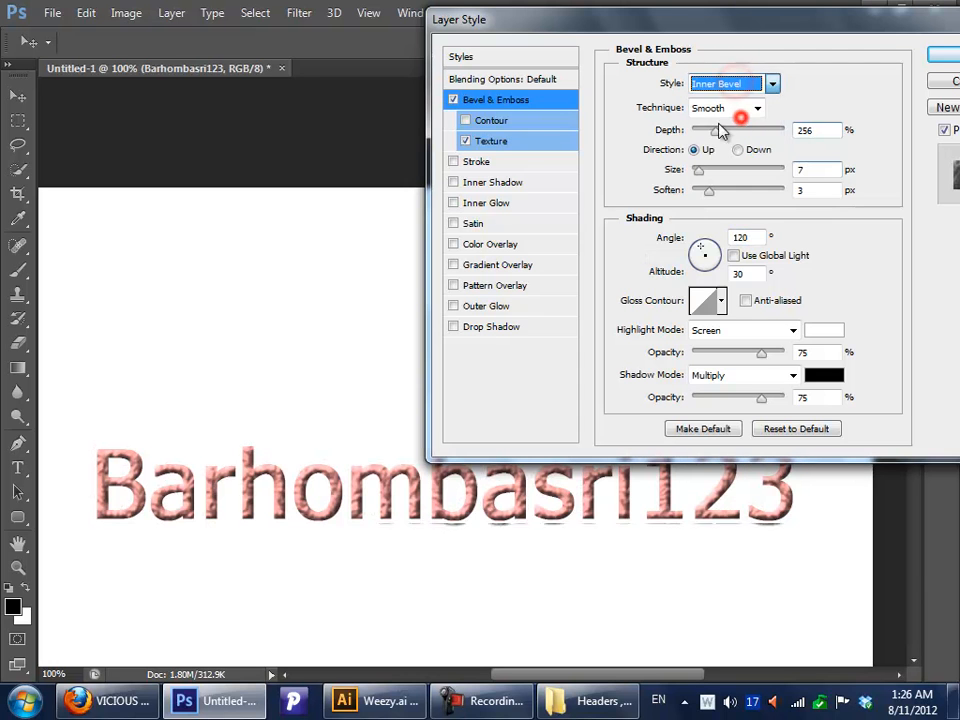
Step: Turn off the bevel's Texture option
{"action": "left_click", "coordinate": [530, 141]}
{"action": "left_click_drag", "start_coordinate": [910, 25], "coordinate": [754, 211]}
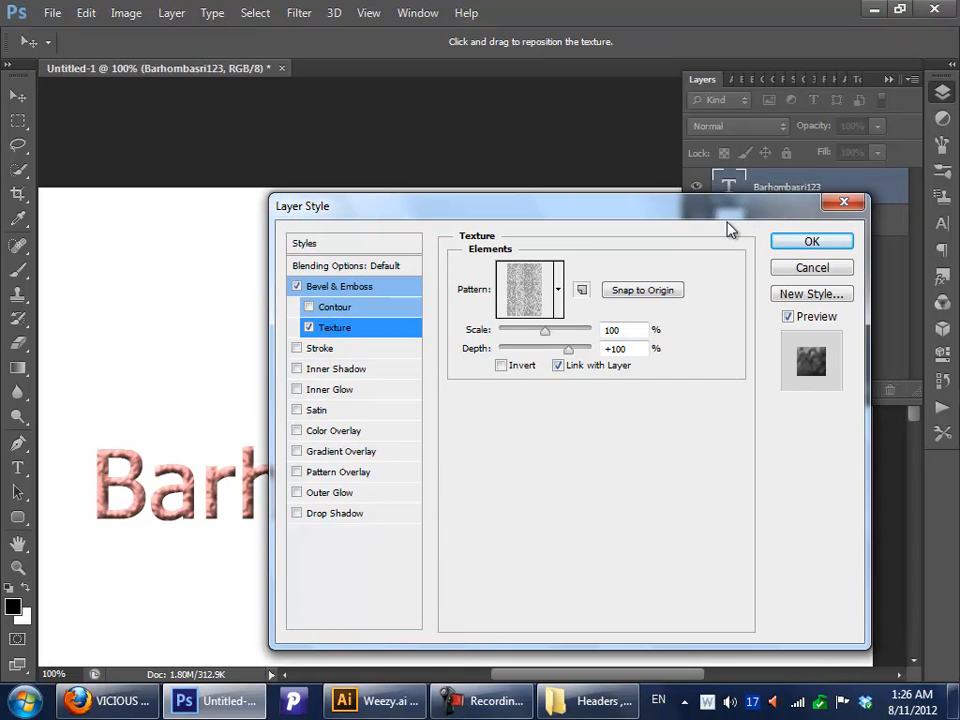
{"action": "left_click", "coordinate": [309, 327]}
Step: Reset the Bevel & Emboss settings to their defaults and reduce the depth to 1%
{"action": "left_click", "coordinate": [356, 286]}
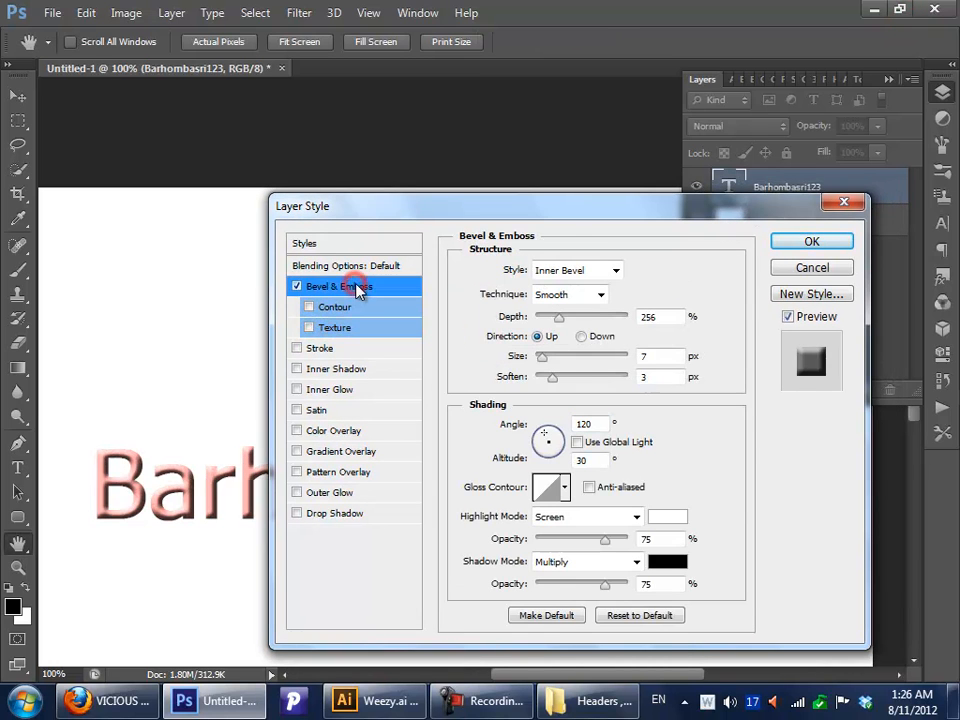
{"action": "left_click", "coordinate": [630, 619]}
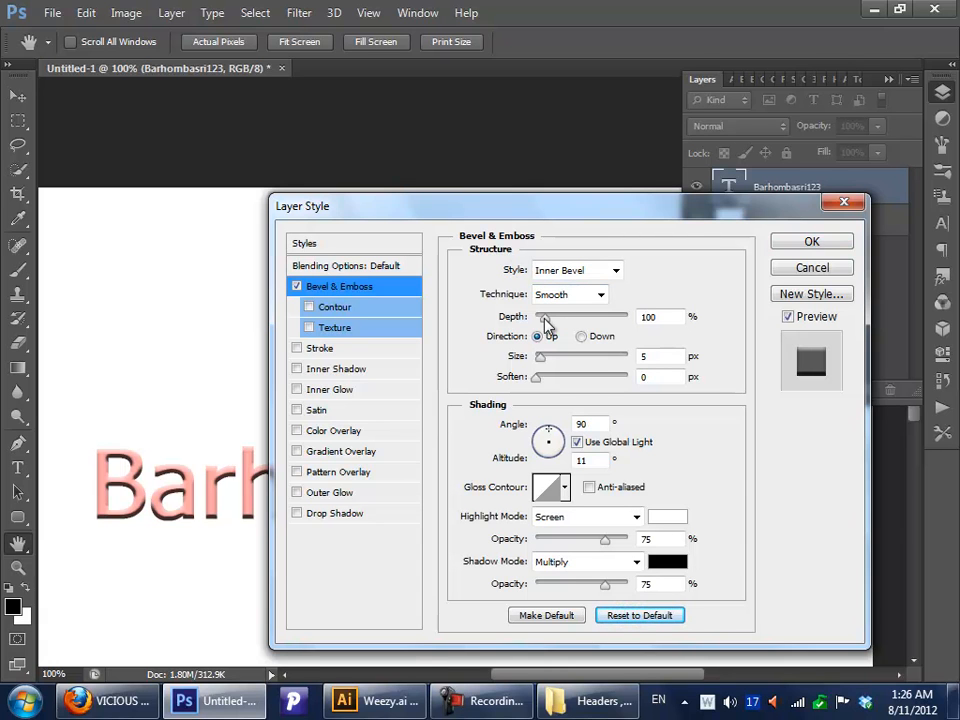
{"action": "left_click_drag", "start_coordinate": [540, 317], "coordinate": [497, 320]}
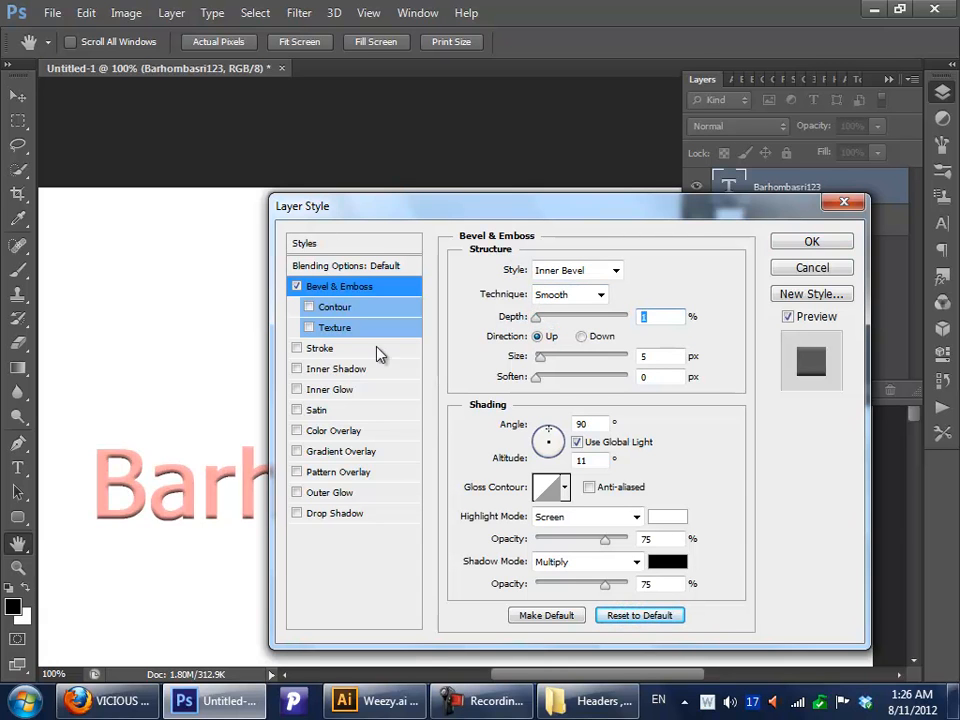
Step: Apply the current Bevel & Emboss settings to the username text layer
{"action": "left_click_drag", "start_coordinate": [437, 210], "coordinate": [716, 57]}
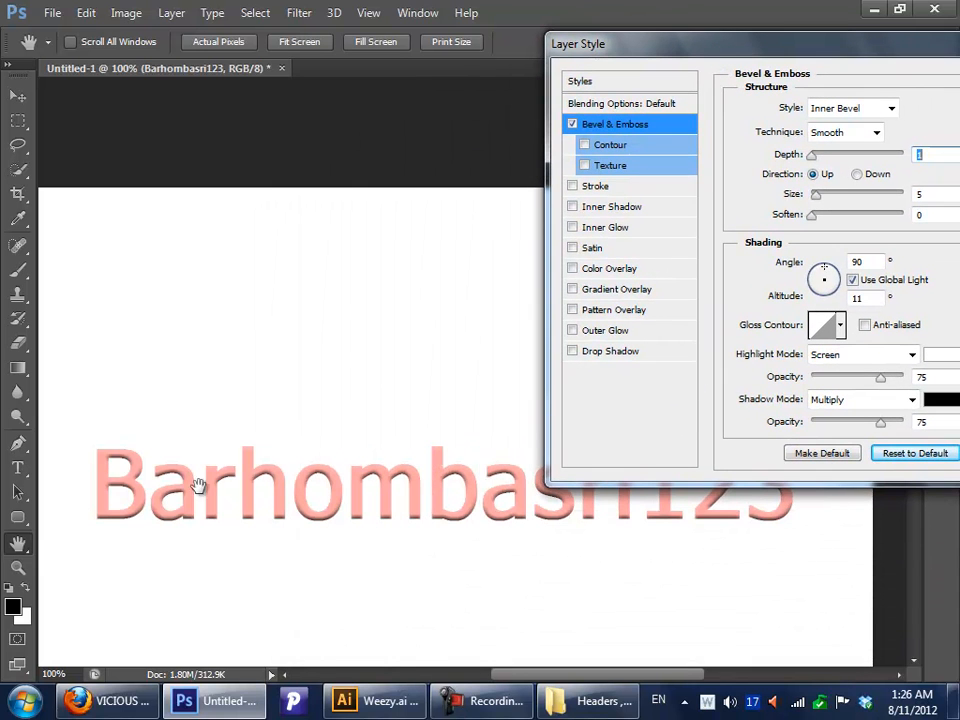
{"action": "left_click_drag", "start_coordinate": [752, 56], "coordinate": [517, 174]}
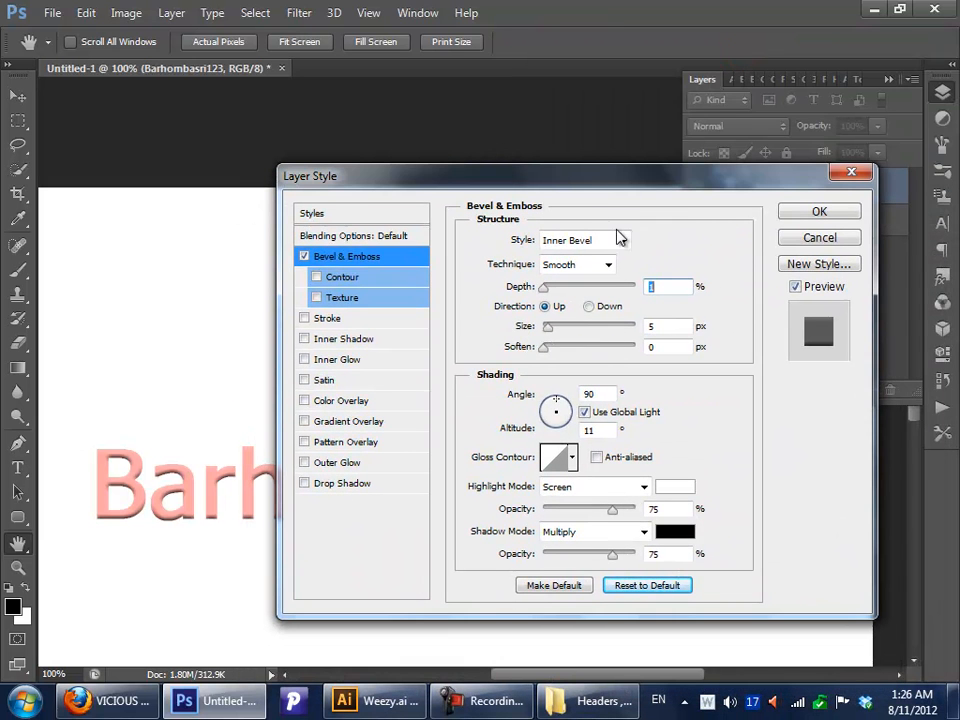
{"action": "left_click", "coordinate": [812, 212]}
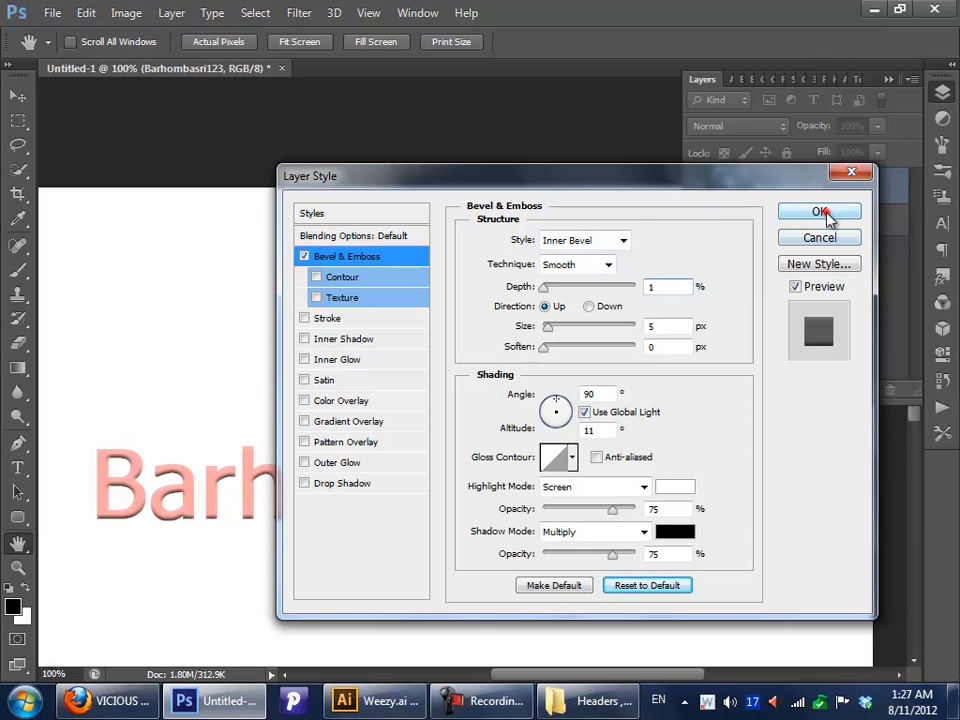
{"action": "left_click", "coordinate": [17, 566]}
{"action": "left_click_drag", "start_coordinate": [534, 415], "coordinate": [488, 422]}
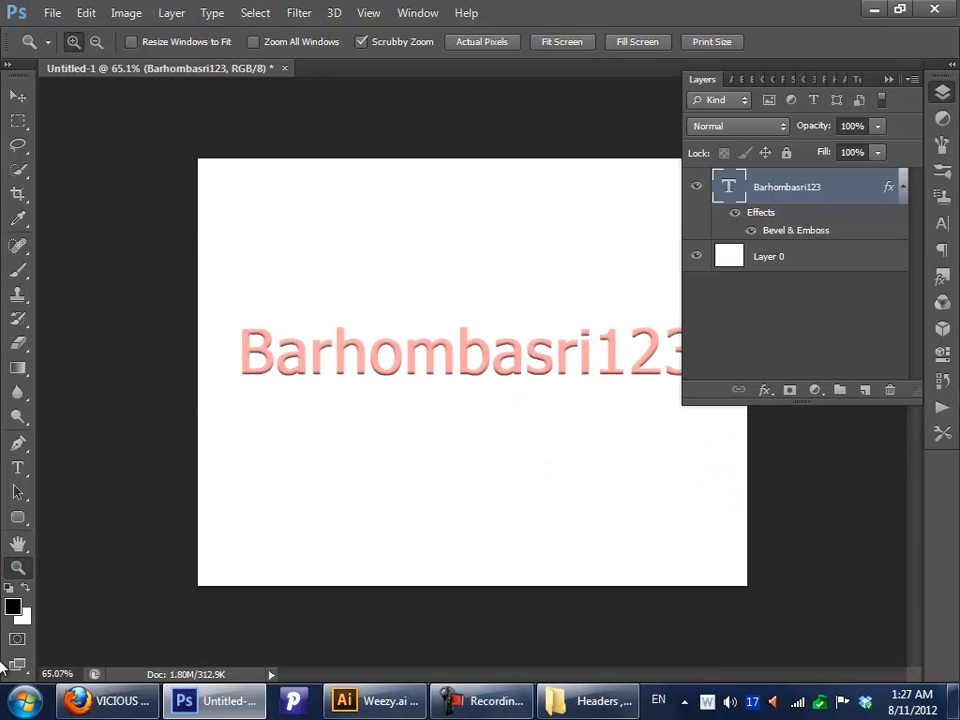
{"action": "double_click", "coordinate": [17, 568]}
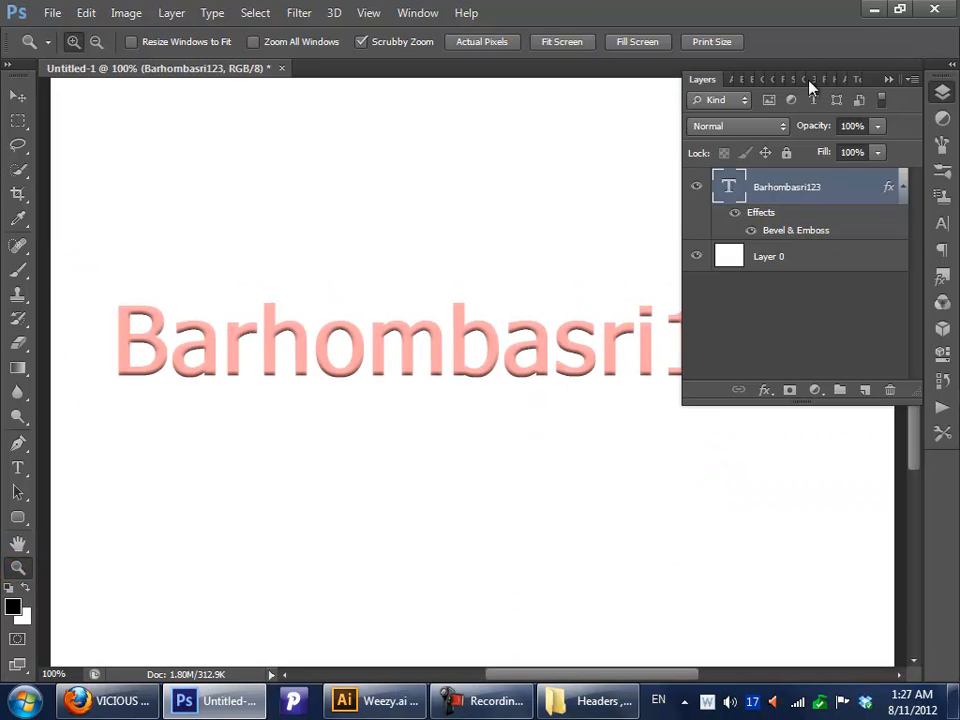
Step: Float the Layers panel over the canvas, collapse the remaining panel group and review the text's Bevel & Emboss settings
{"action": "left_click_drag", "start_coordinate": [704, 81], "coordinate": [448, 410]}
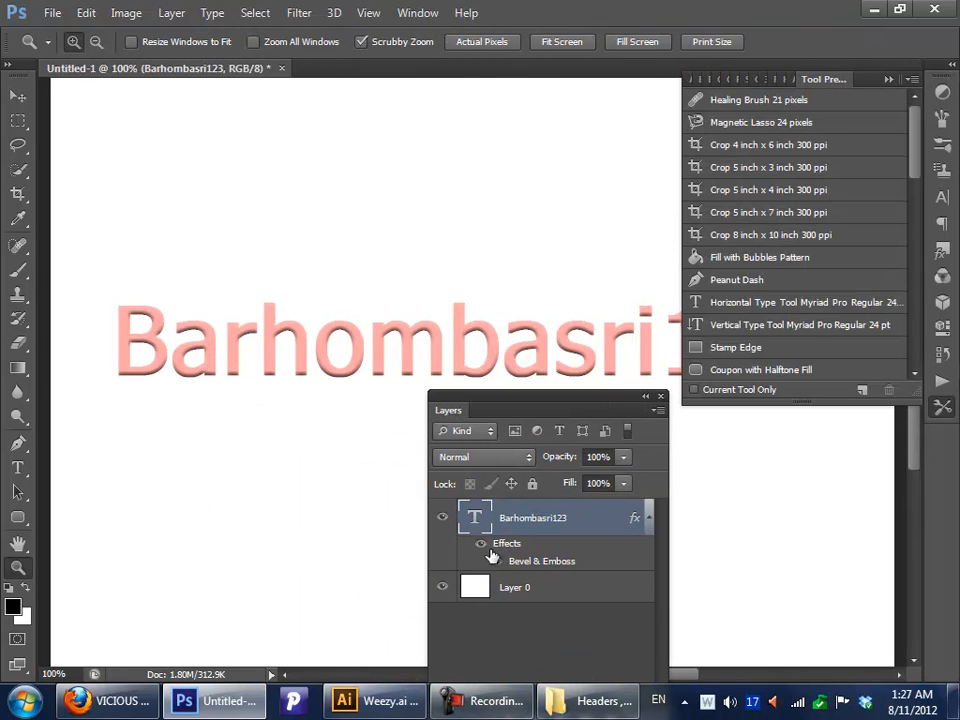
{"action": "left_click", "coordinate": [890, 80]}
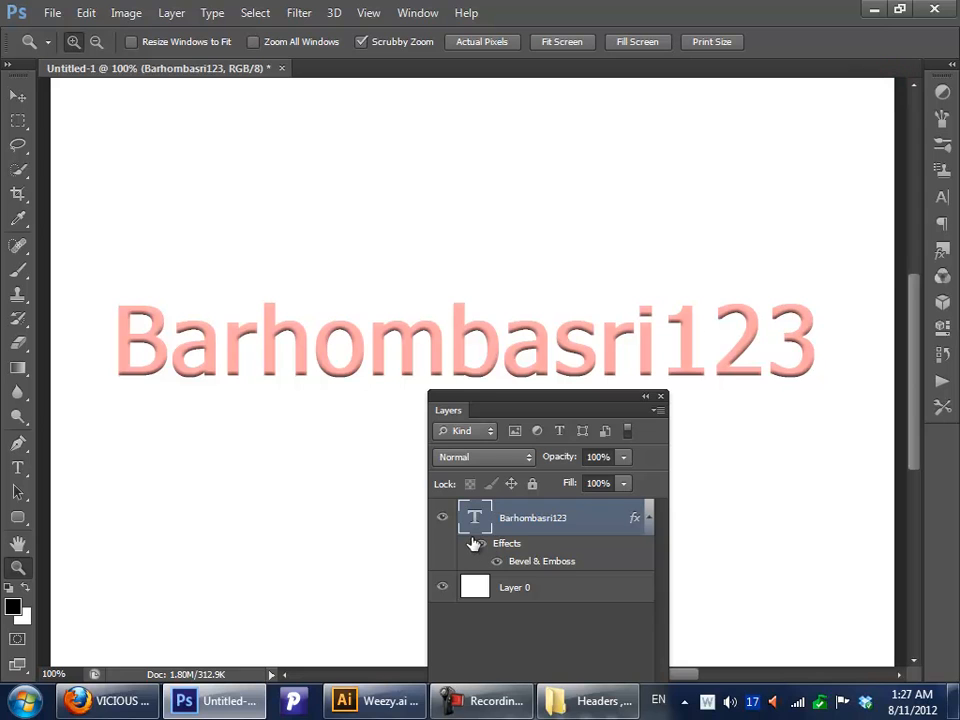
{"action": "double_click", "coordinate": [542, 563]}
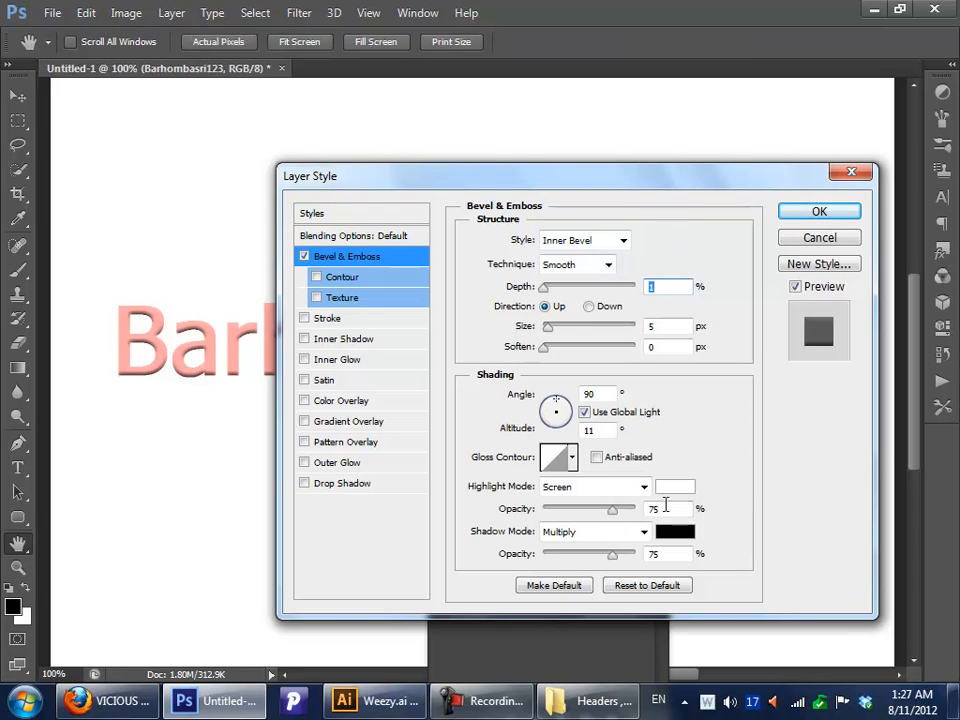
{"action": "left_click", "coordinate": [843, 212]}
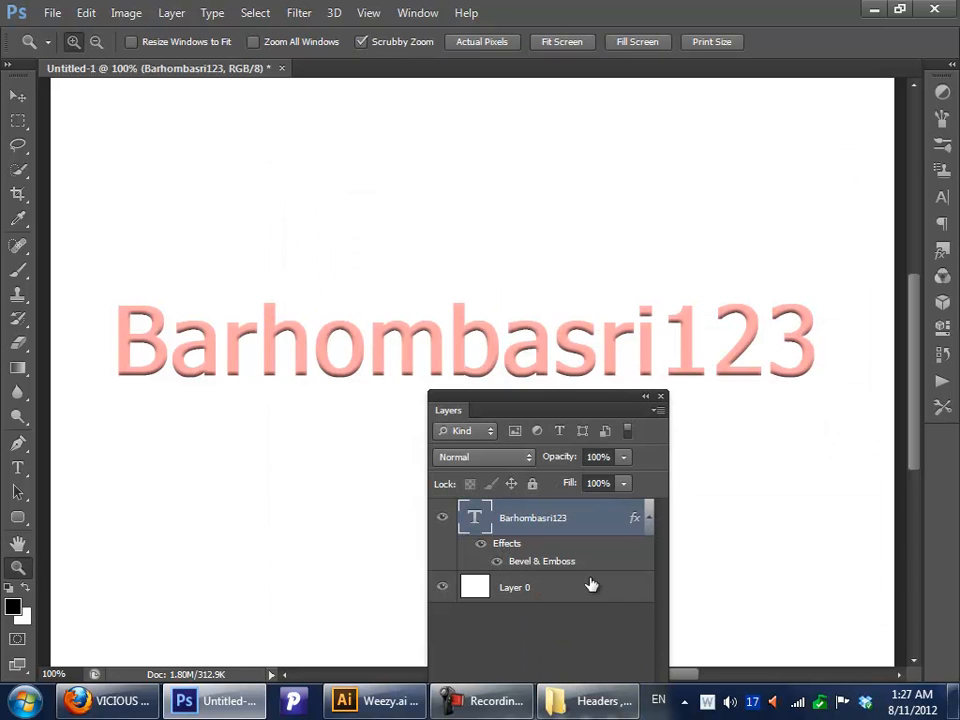
Step: Compare the text with and without its Bevel & Emboss by hiding and showing that effect and all Effects
{"action": "left_click", "coordinate": [498, 563]}
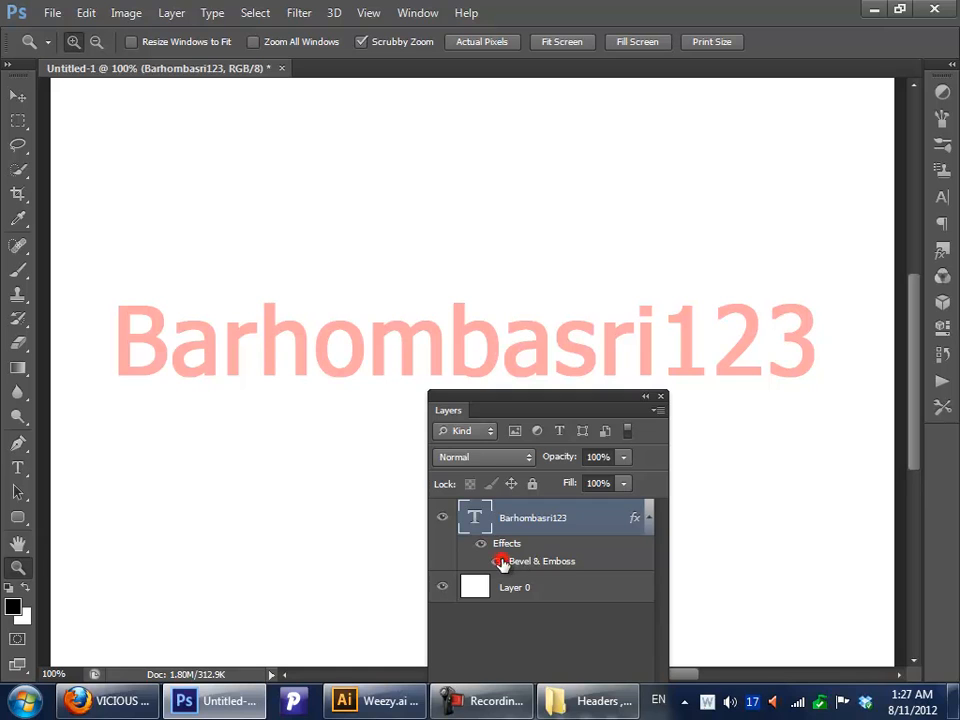
{"action": "left_click", "coordinate": [499, 562]}
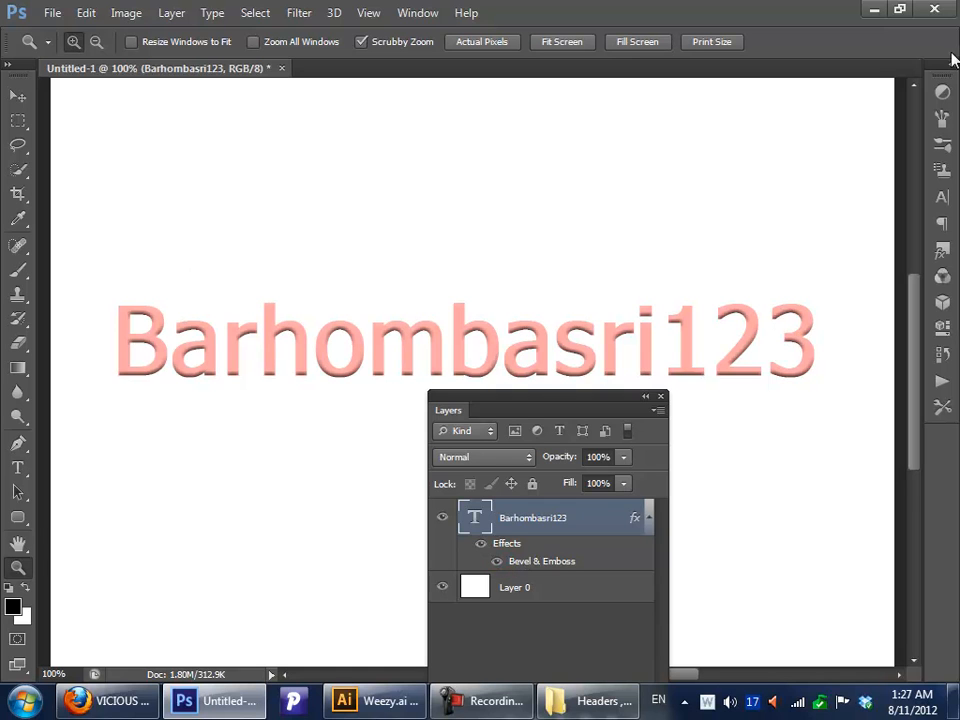
{"action": "left_click", "coordinate": [479, 548]}
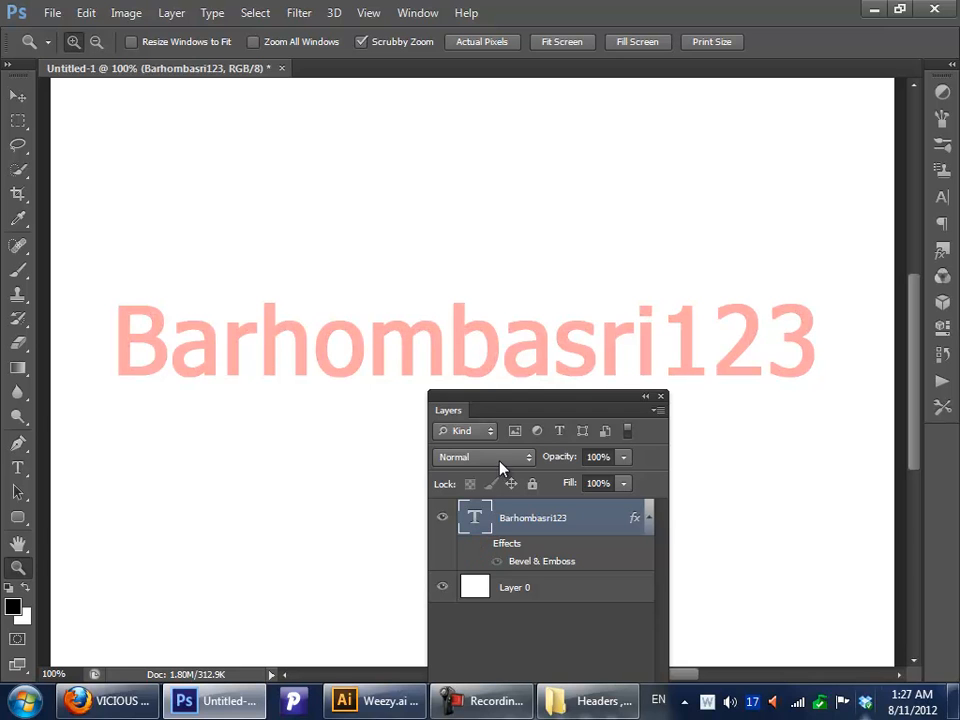
{"action": "left_click", "coordinate": [481, 546]}
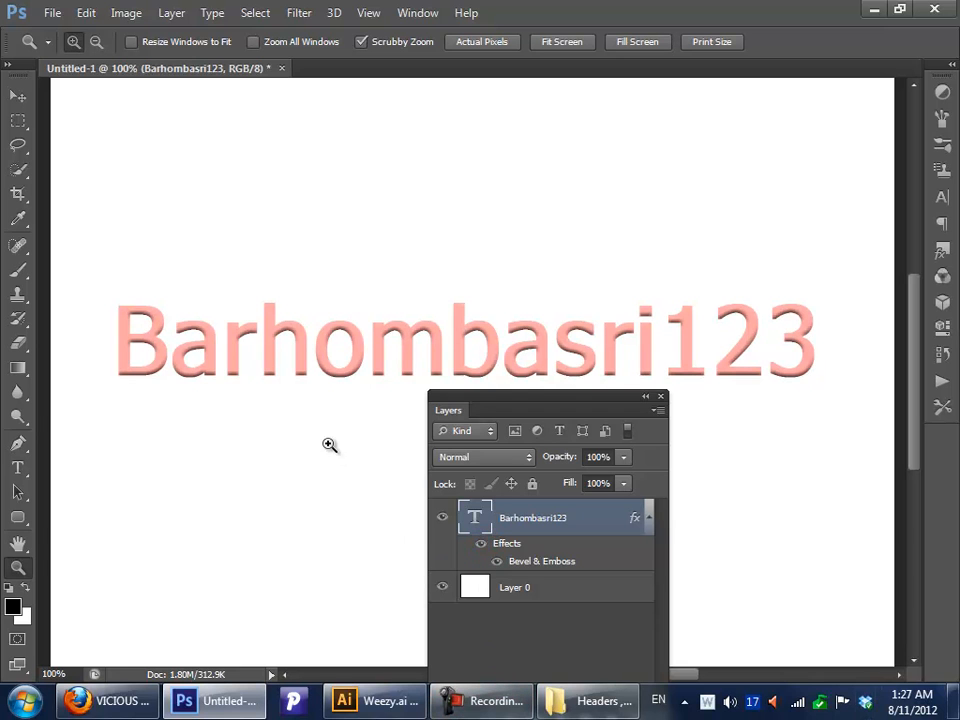
Step: Move the username text higher on the canvas
{"action": "left_click_drag", "start_coordinate": [345, 357], "coordinate": [399, 311]}
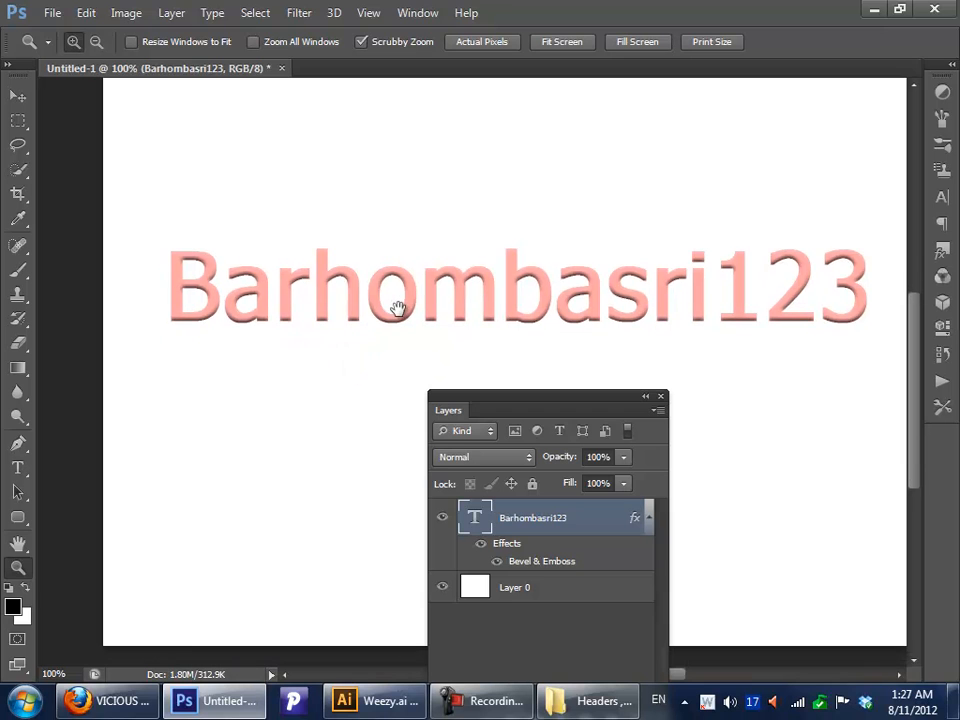
{"action": "key", "text": "v"}
{"action": "left_click_drag", "start_coordinate": [490, 301], "coordinate": [489, 190]}
{"action": "left_click_drag", "start_coordinate": [512, 238], "coordinate": [504, 381]}
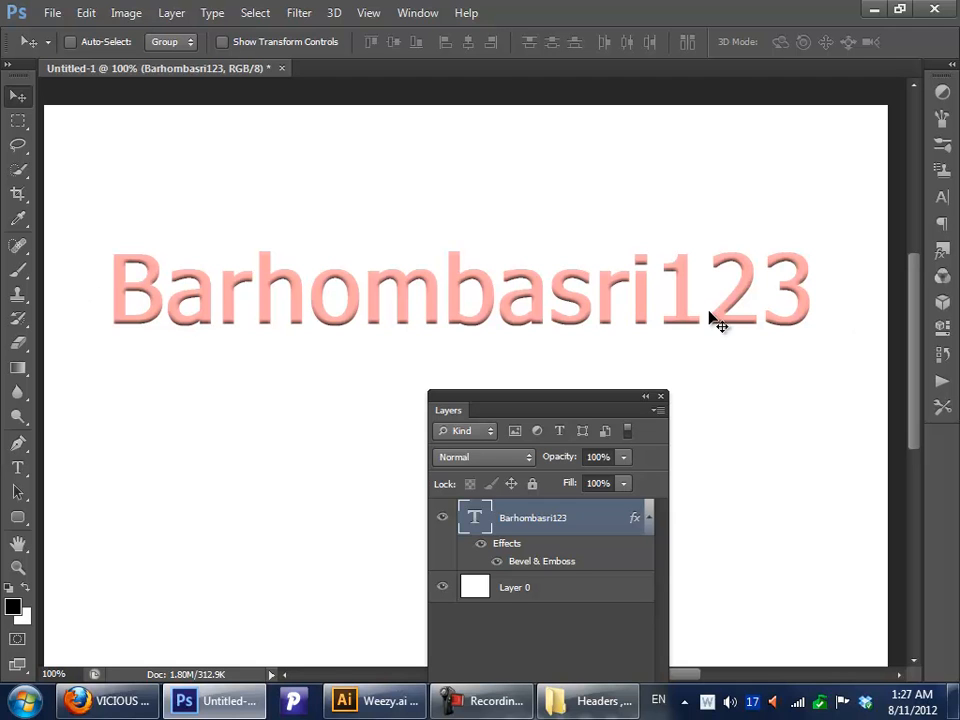
Step: Copy the text layer's layer style and move the floating Layers panel higher so it is fully accessible
{"action": "right_click", "coordinate": [587, 520]}
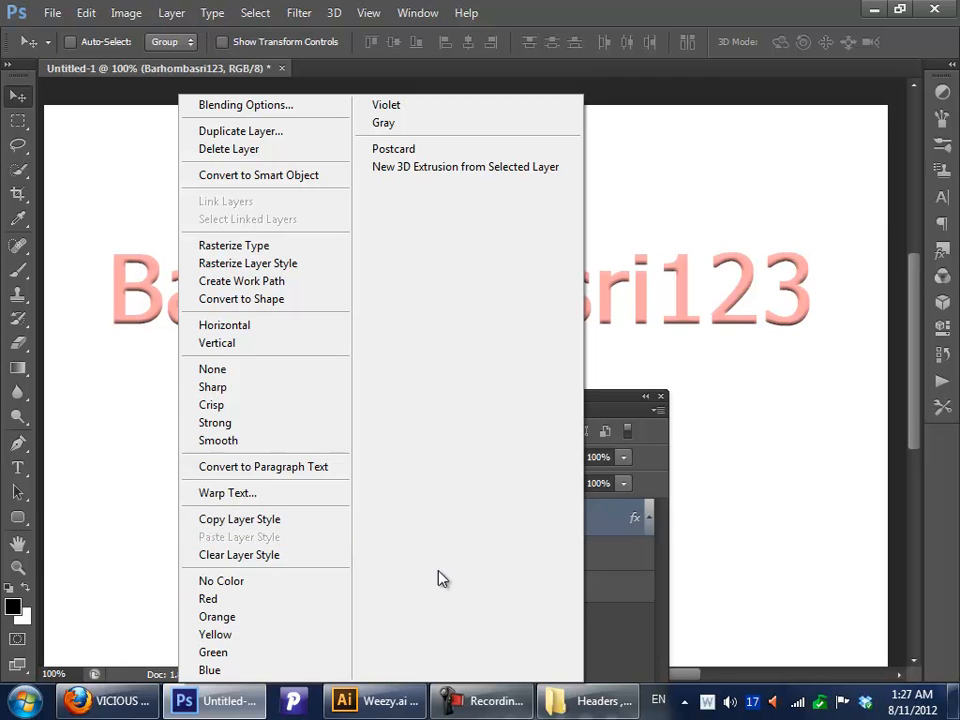
{"action": "left_click", "coordinate": [268, 520]}
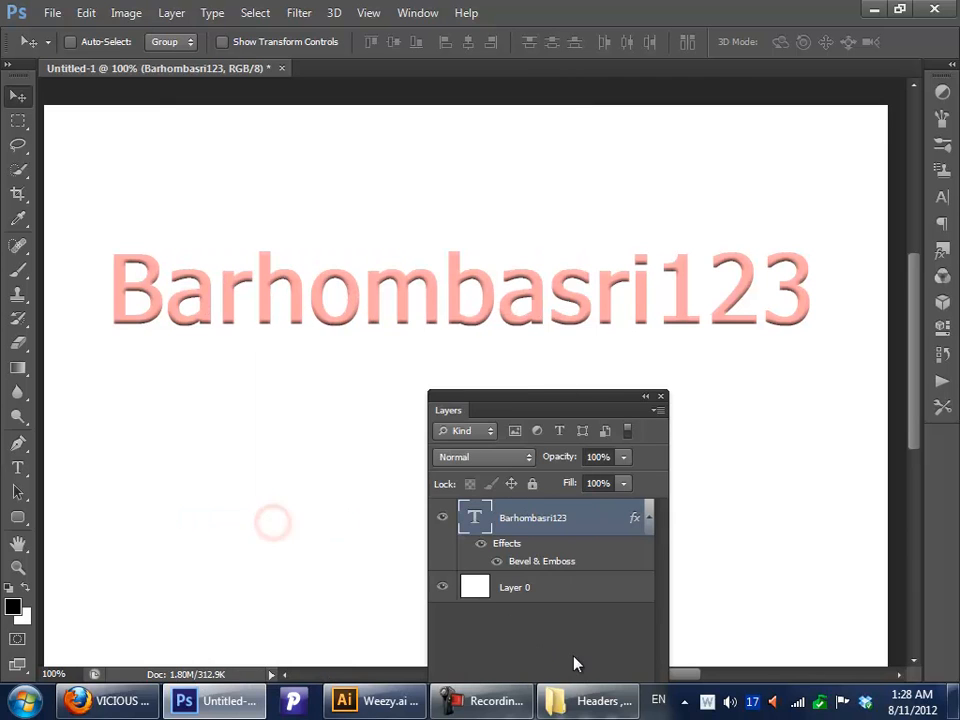
{"action": "left_click_drag", "start_coordinate": [584, 403], "coordinate": [687, 220]}
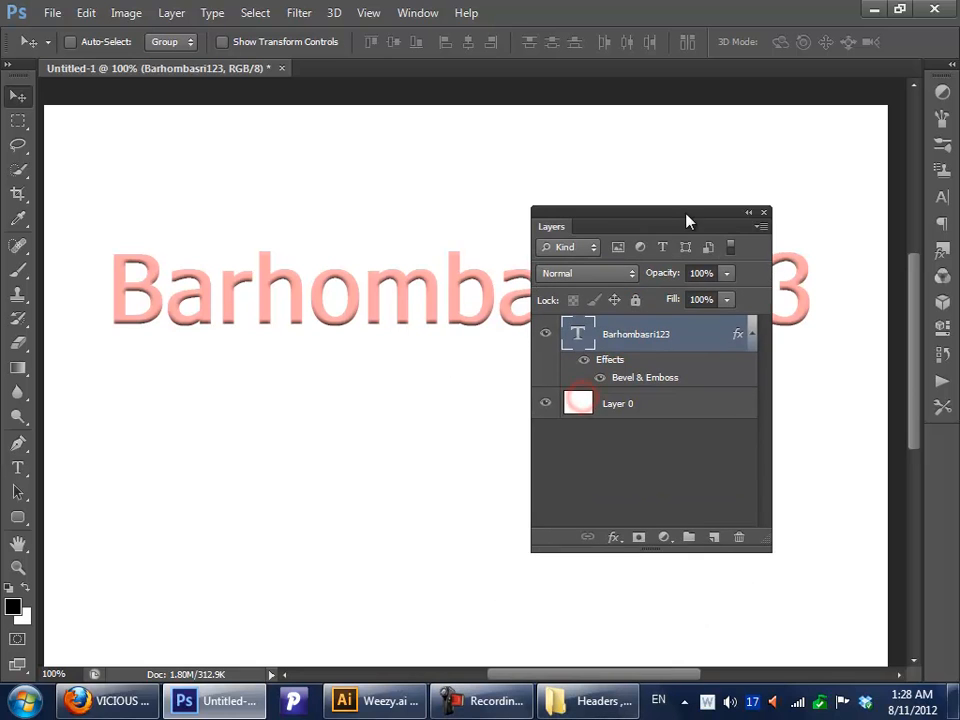
Step: Add a new layer and paint a rough black shape below the text with a 20 px textured brush
{"action": "left_click", "coordinate": [714, 537]}
{"action": "left_click", "coordinate": [19, 268]}
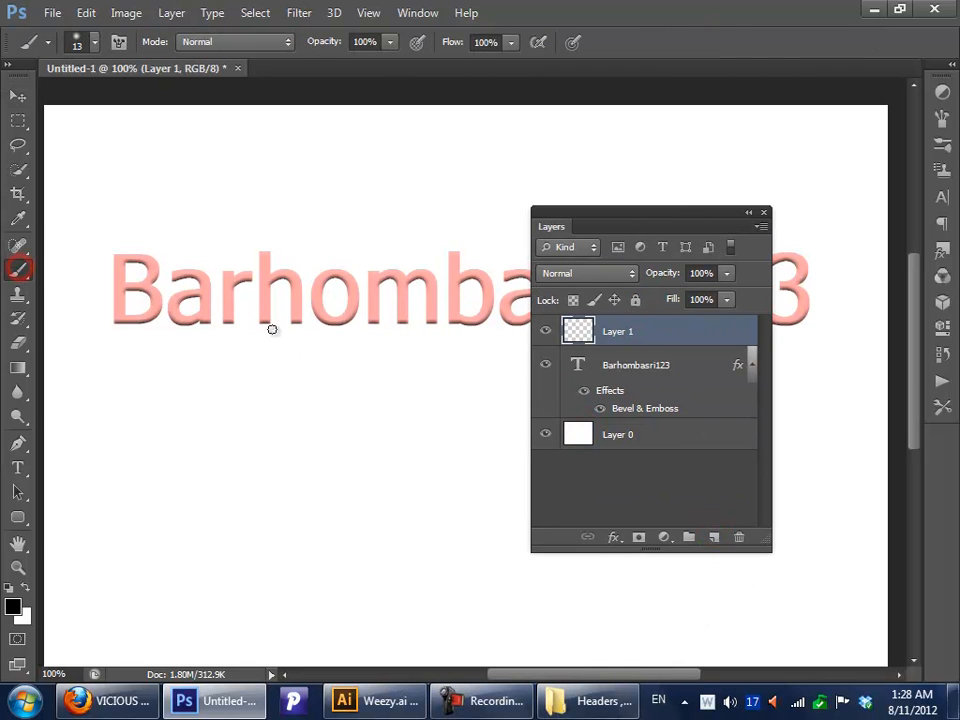
{"action": "right_click", "coordinate": [279, 255]}
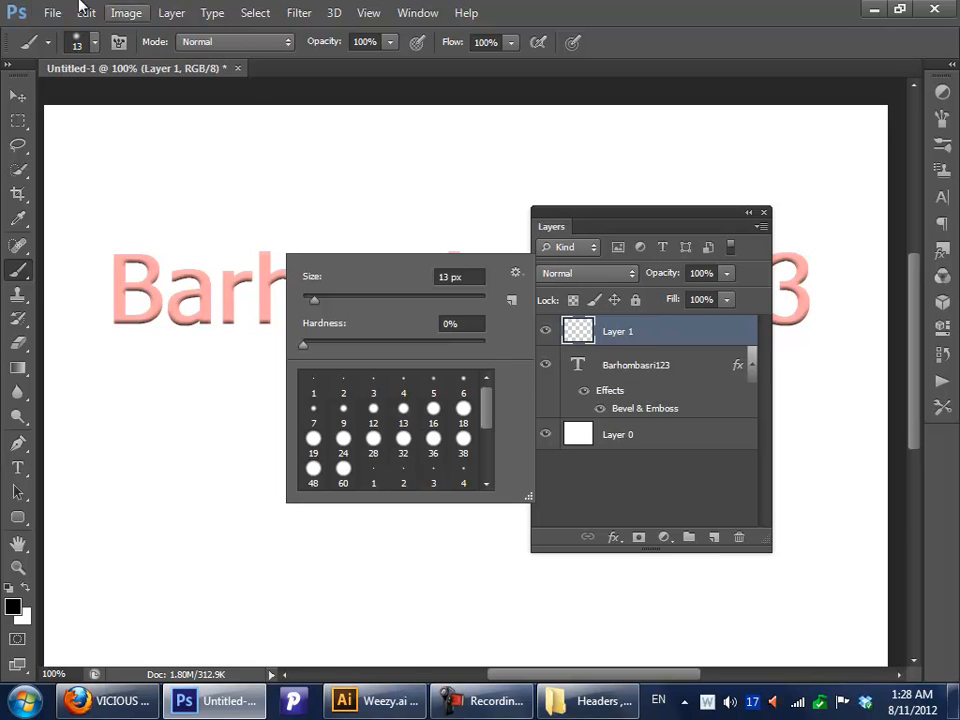
{"action": "left_click", "coordinate": [95, 42]}
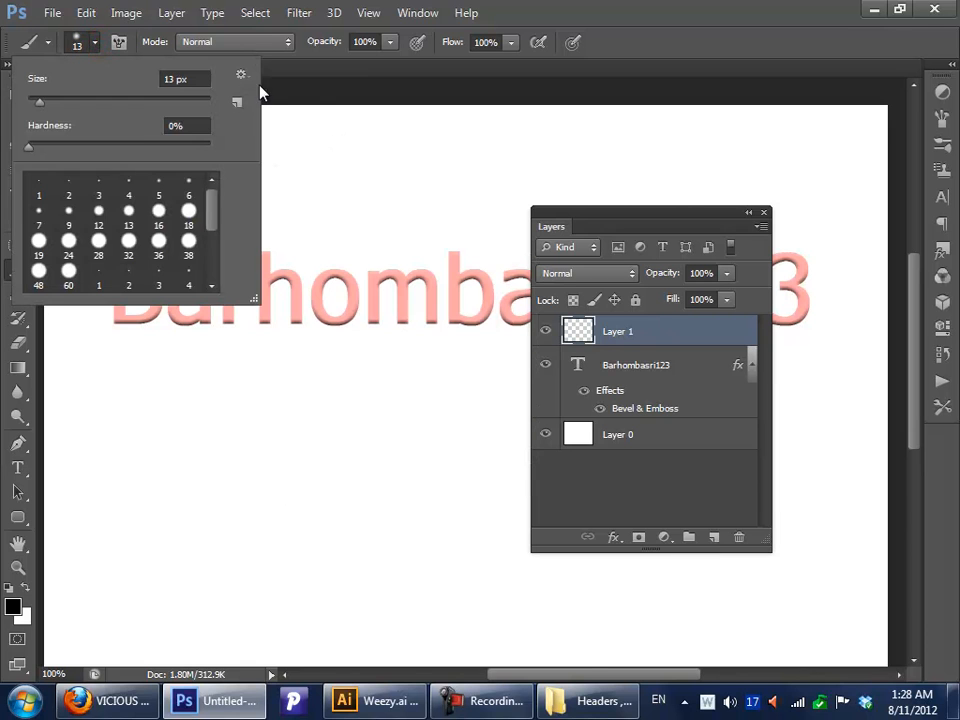
{"action": "left_click", "coordinate": [240, 75]}
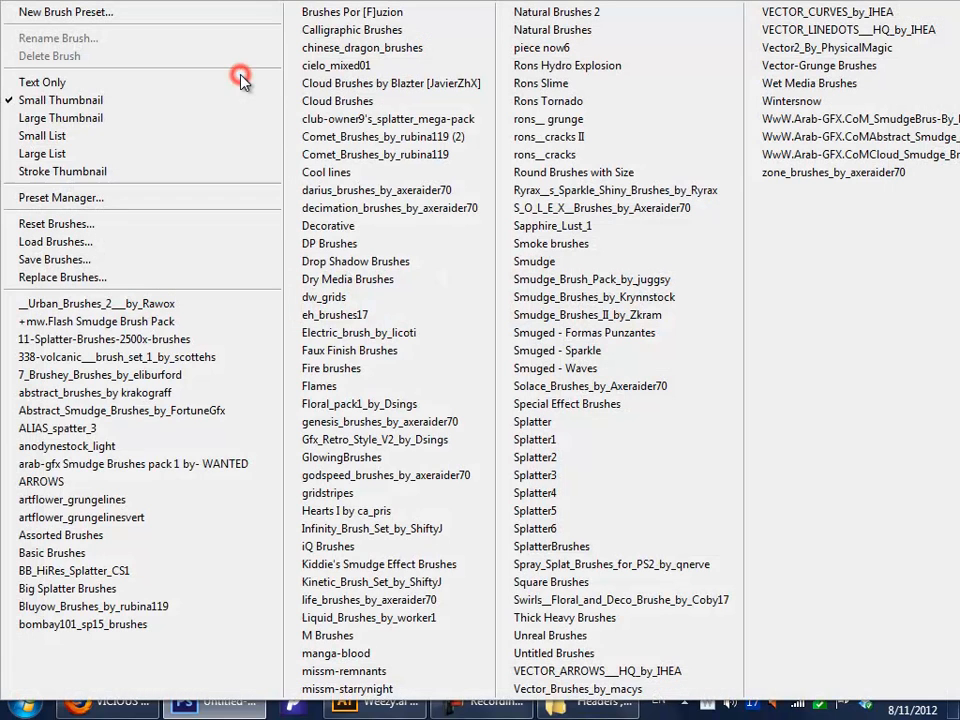
{"action": "left_click", "coordinate": [430, 274]}
{"action": "left_click", "coordinate": [430, 274]}
{"action": "left_click", "coordinate": [536, 276]}
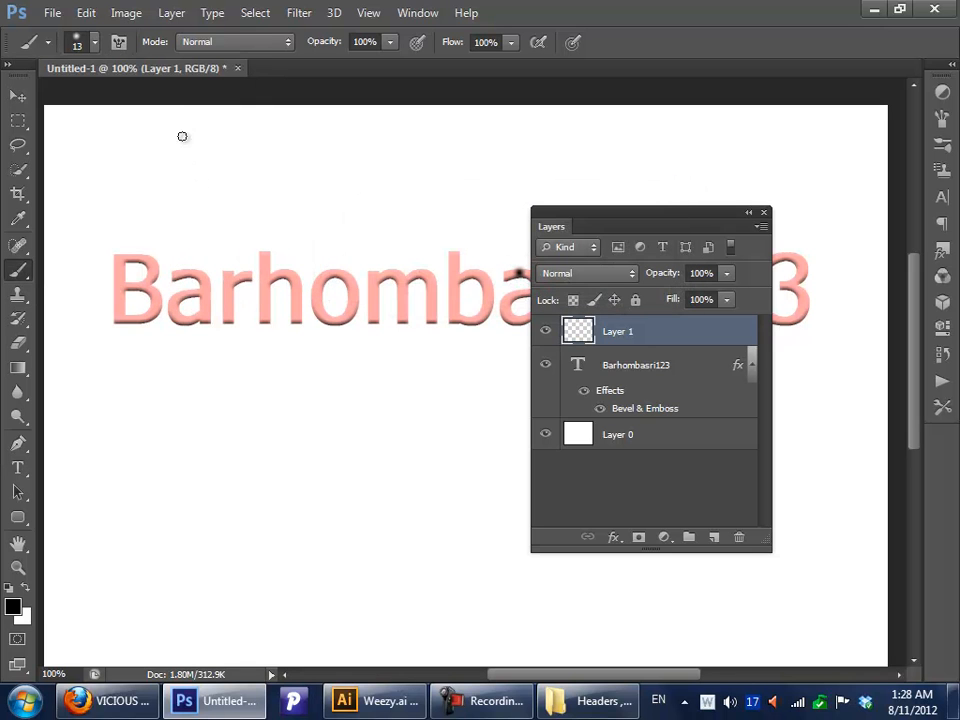
{"action": "right_click", "coordinate": [174, 124]}
{"action": "left_click", "coordinate": [326, 306]}
{"action": "left_click", "coordinate": [249, 489]}
{"action": "mouse_move", "coordinate": [304, 443]}
{"action": "left_mouse_down"}
{"action": "mouse_move", "coordinate": [283, 527]}
{"action": "mouse_move", "coordinate": [231, 499]}
{"action": "mouse_move", "coordinate": [60, 615]}
{"action": "mouse_move", "coordinate": [245, 536]}
{"action": "mouse_move", "coordinate": [339, 542]}
{"action": "mouse_move", "coordinate": [325, 515]}
{"action": "mouse_move", "coordinate": [248, 488]}
{"action": "mouse_move", "coordinate": [300, 483]}
{"action": "left_mouse_up"}
Step: Copy the text layer's layer style and paste it onto the painted Layer 1
{"action": "right_click", "coordinate": [654, 370]}
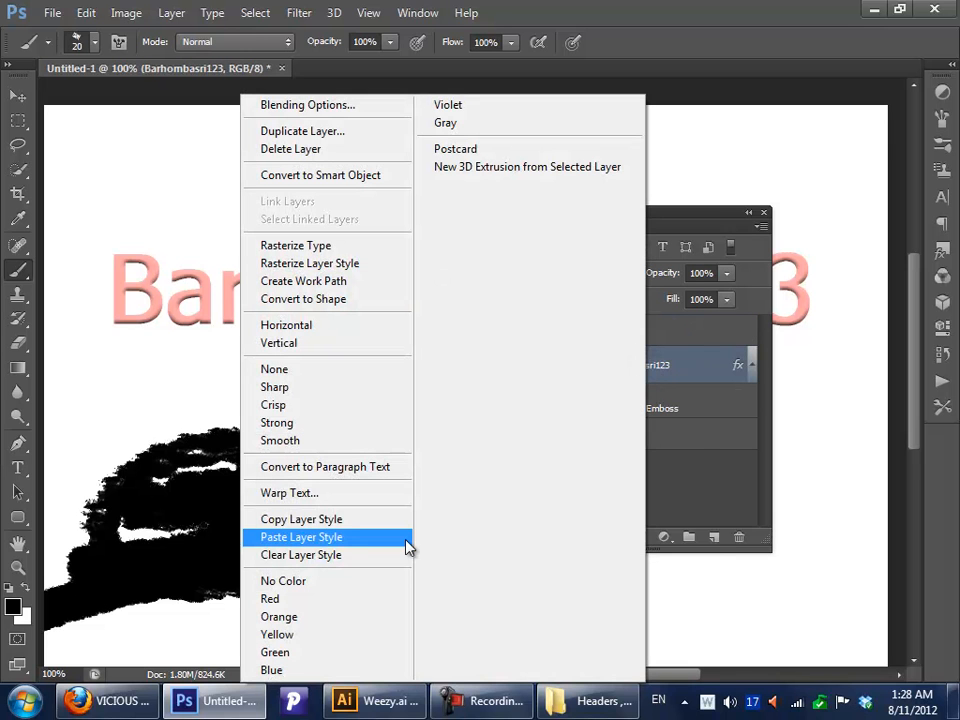
{"action": "left_click", "coordinate": [323, 522]}
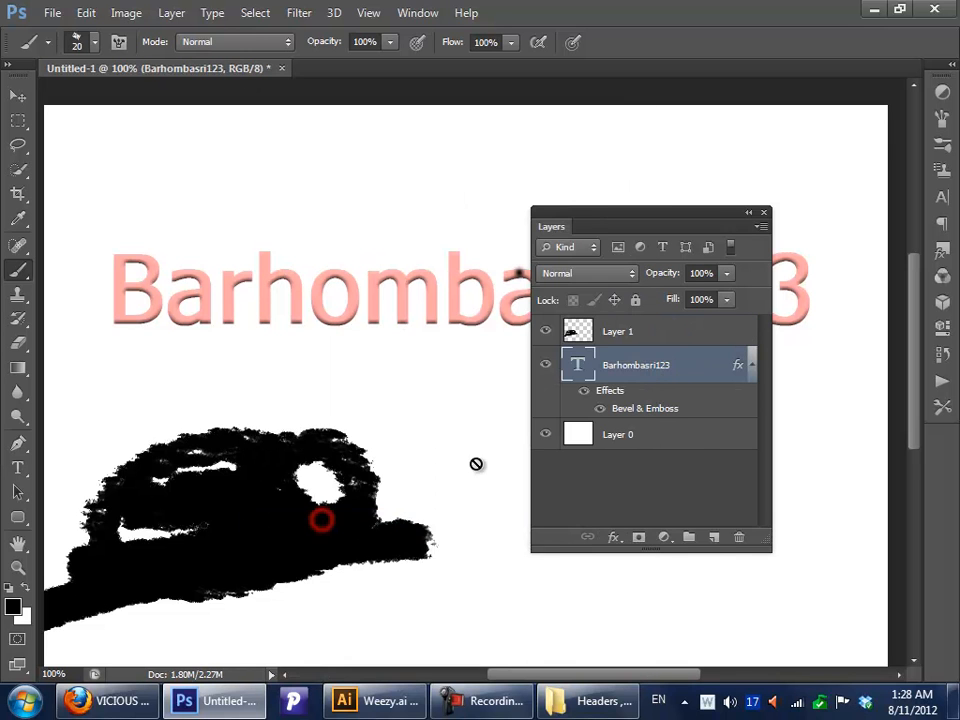
{"action": "left_click", "coordinate": [650, 337]}
{"action": "right_click", "coordinate": [666, 341]}
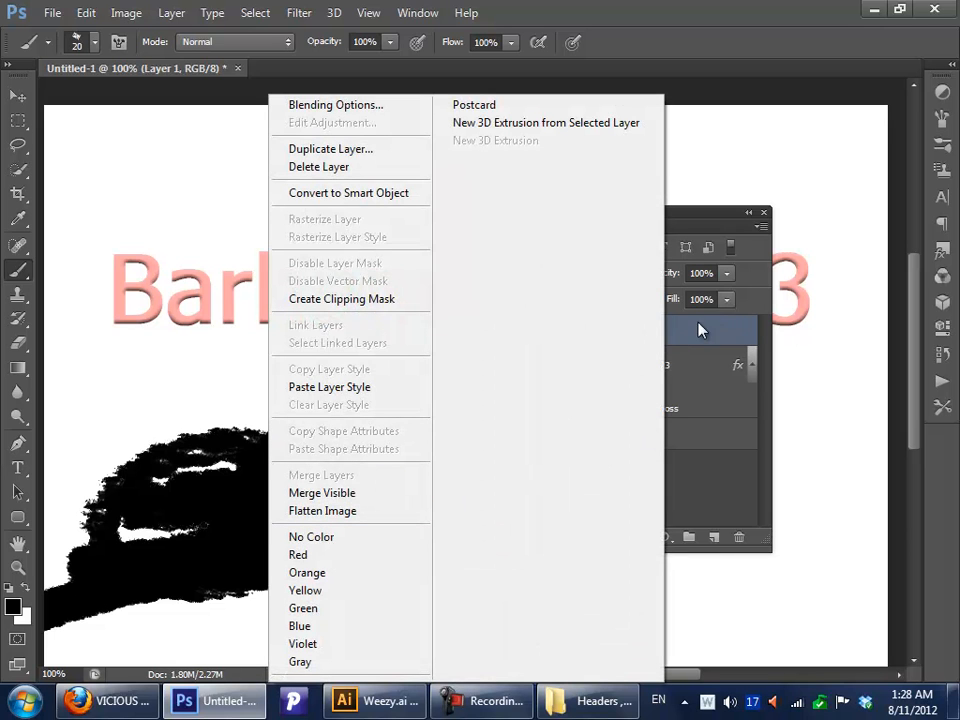
{"action": "left_click", "coordinate": [325, 389]}
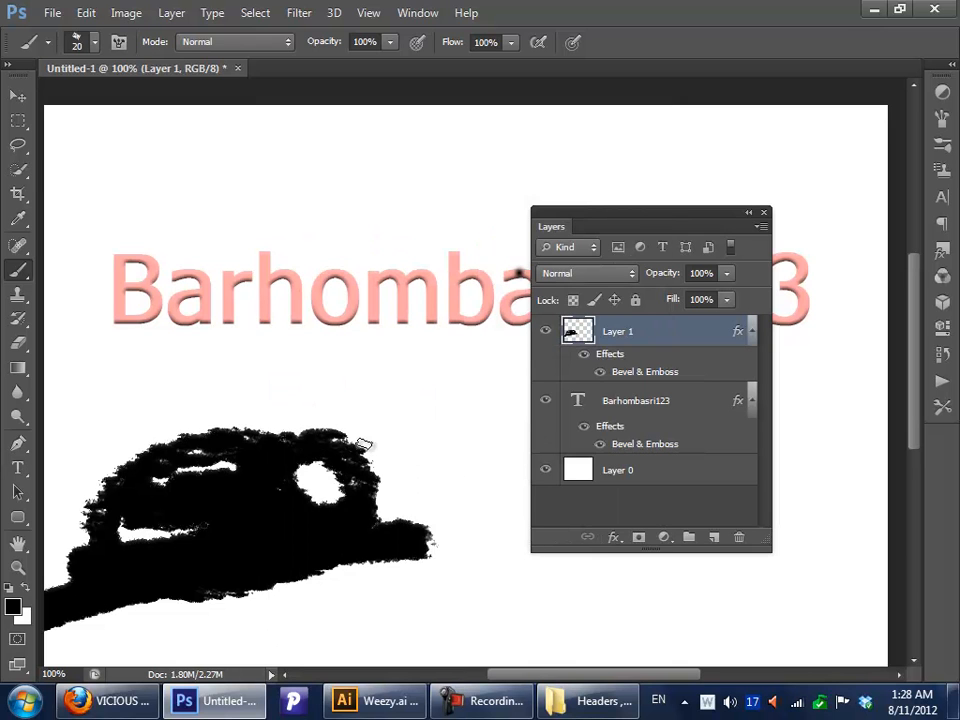
Step: Move the painted shape closer to the text and give it a Color Overlay of f8a1a1 sampled from the text
{"action": "left_click", "coordinate": [17, 96]}
{"action": "left_click_drag", "start_coordinate": [240, 514], "coordinate": [336, 459]}
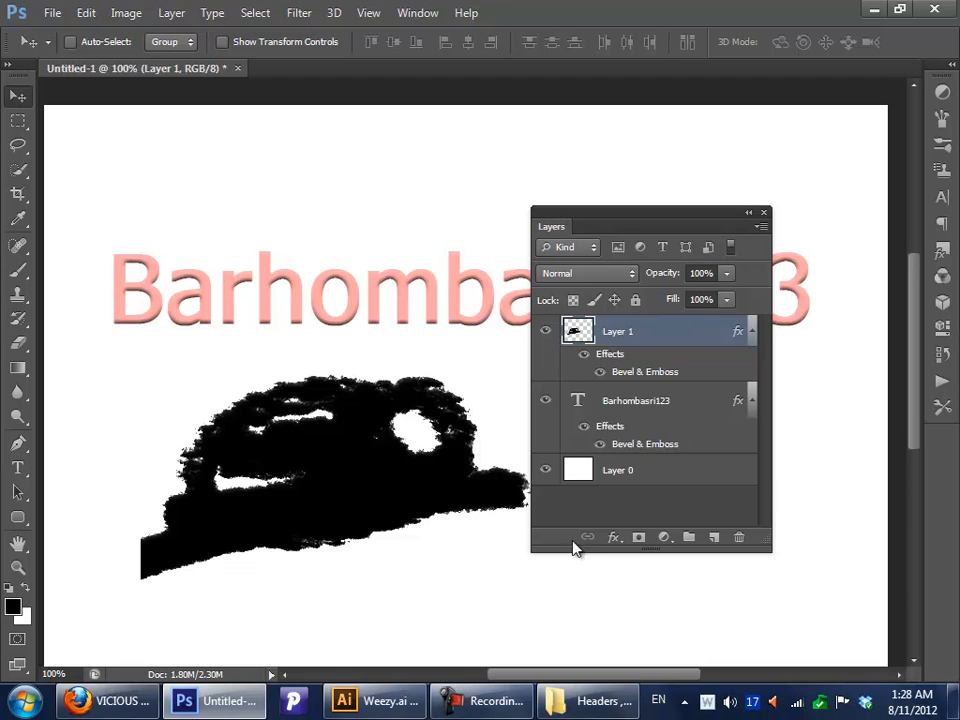
{"action": "left_click", "coordinate": [613, 540]}
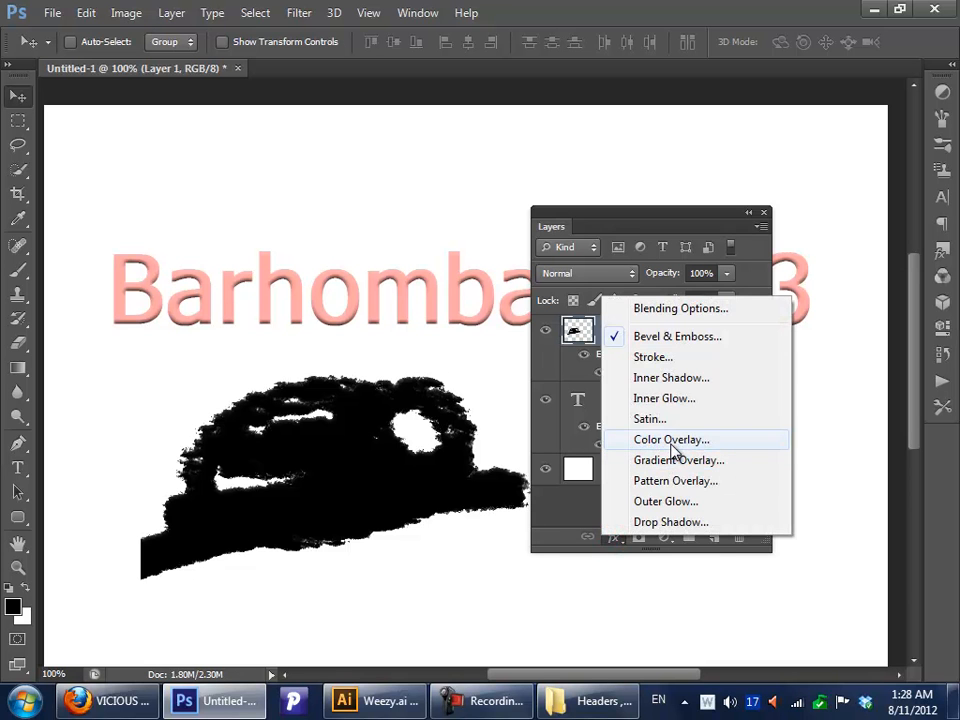
{"action": "left_click", "coordinate": [671, 442]}
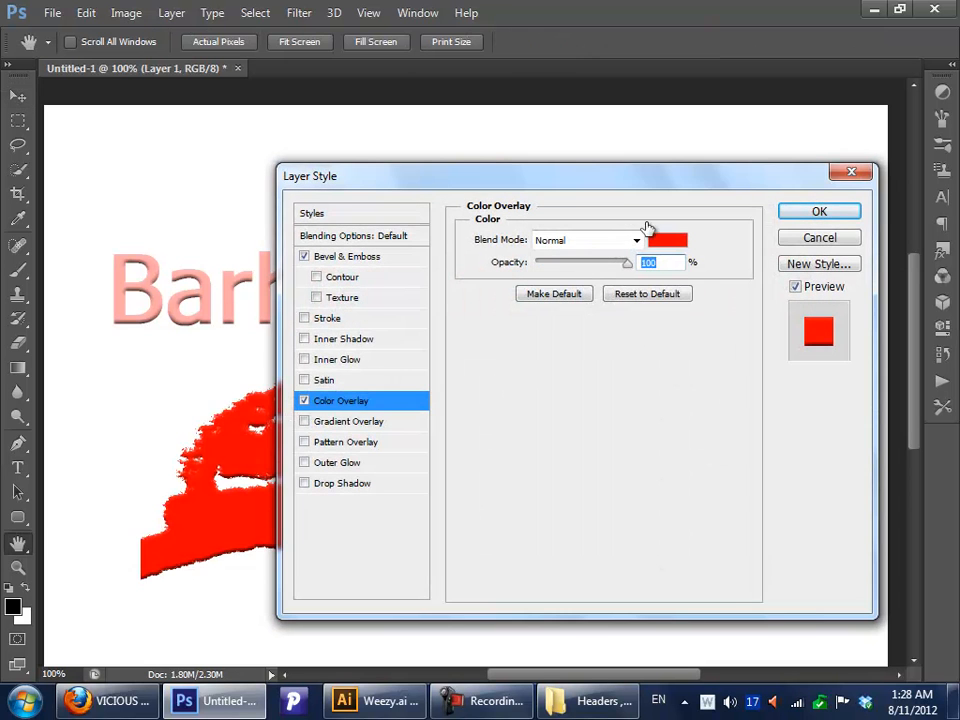
{"action": "left_click", "coordinate": [662, 245]}
{"action": "left_click", "coordinate": [158, 280]}
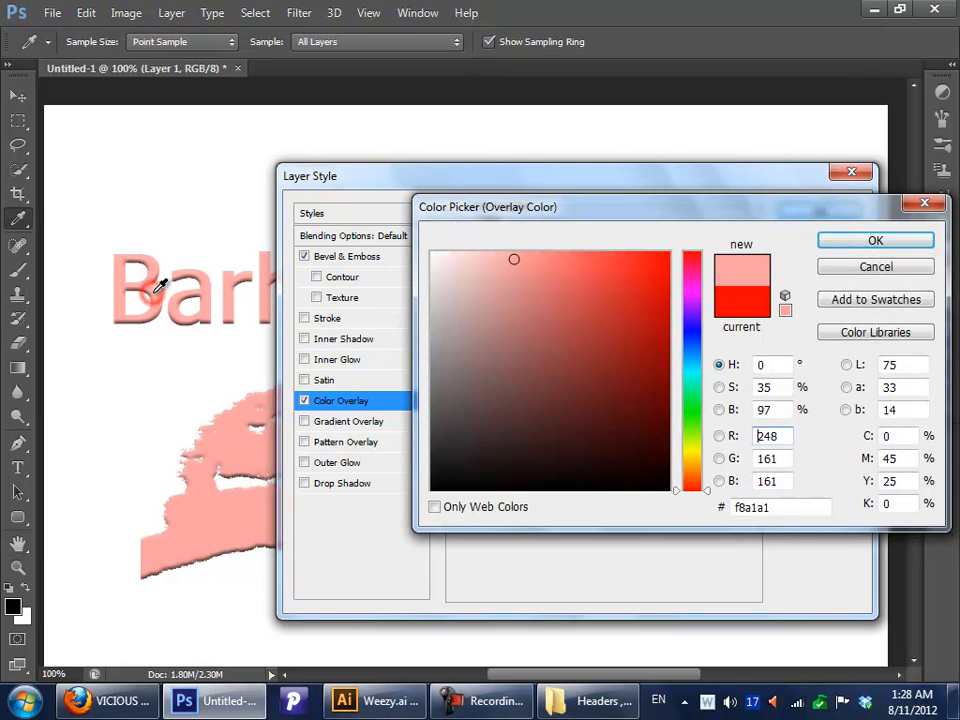
{"action": "left_click", "coordinate": [877, 240]}
{"action": "left_click", "coordinate": [835, 219]}
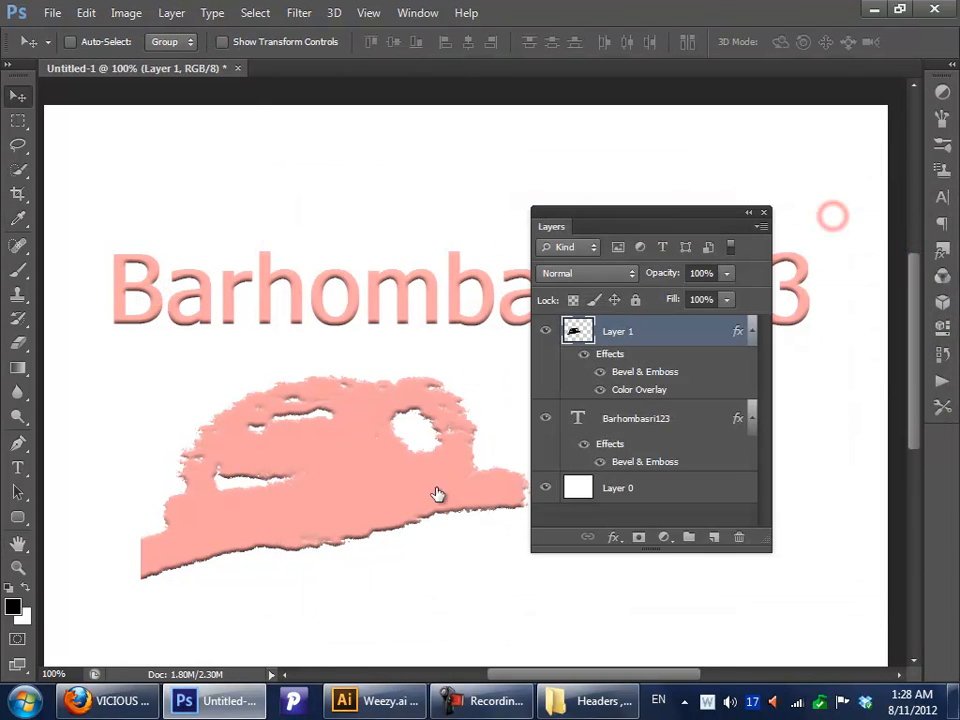
Step: Move the painted shape to the right half of the canvas, below the text
{"action": "left_click_drag", "start_coordinate": [374, 428], "coordinate": [431, 430]}
{"action": "left_click_drag", "start_coordinate": [411, 356], "coordinate": [405, 354]}
{"action": "left_click_drag", "start_coordinate": [420, 330], "coordinate": [252, 356]}
{"action": "left_click_drag", "start_coordinate": [204, 472], "coordinate": [265, 463]}
{"action": "left_click_drag", "start_coordinate": [240, 431], "coordinate": [849, 546]}
Step: Add a new layer and draw a black arrowhead custom shape, about 210 x 177 px, in the canvas's lower left
{"action": "left_click", "coordinate": [714, 537]}
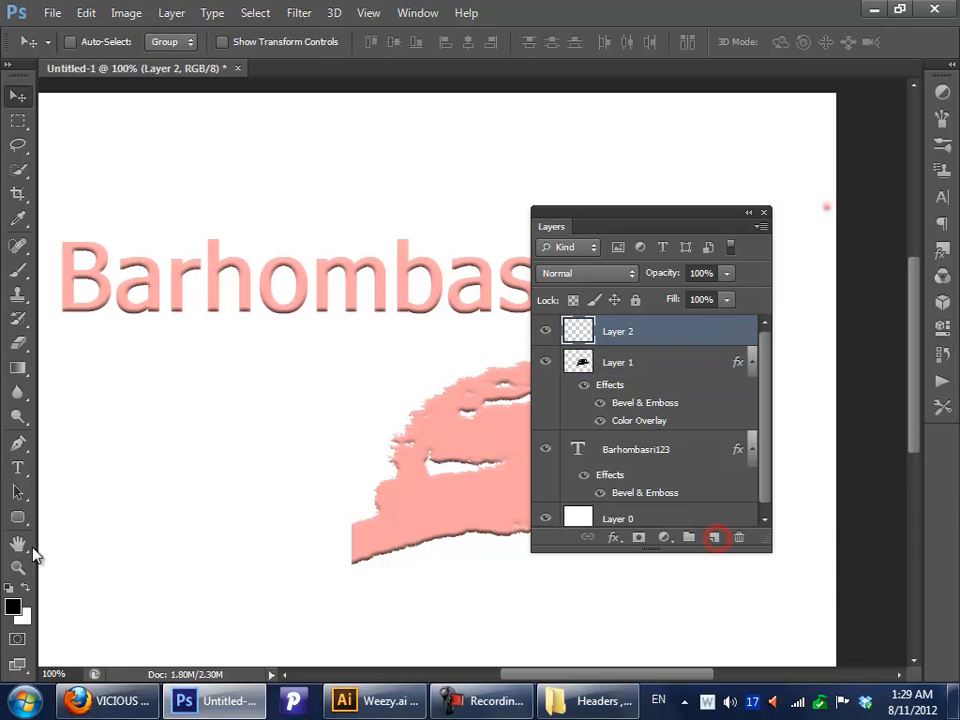
{"action": "left_click", "coordinate": [19, 519]}
{"action": "left_click_drag", "start_coordinate": [22, 516], "coordinate": [163, 534]}
{"action": "left_click", "coordinate": [138, 614]}
{"action": "right_click", "coordinate": [379, 191]}
{"action": "left_click", "coordinate": [490, 278]}
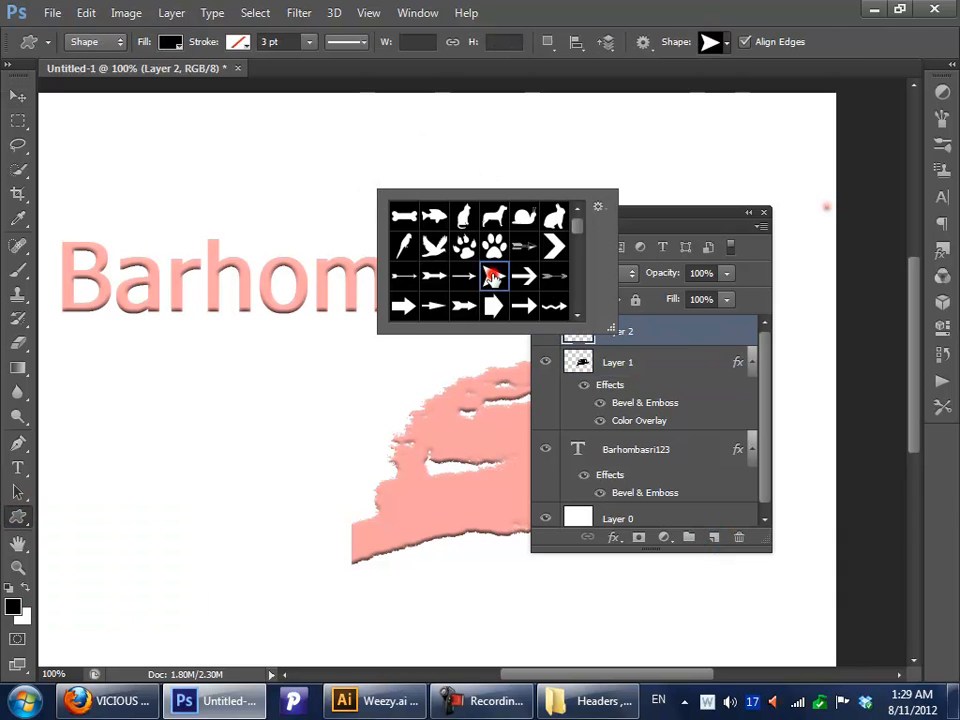
{"action": "left_click_drag", "start_coordinate": [92, 399], "coordinate": [354, 564]}
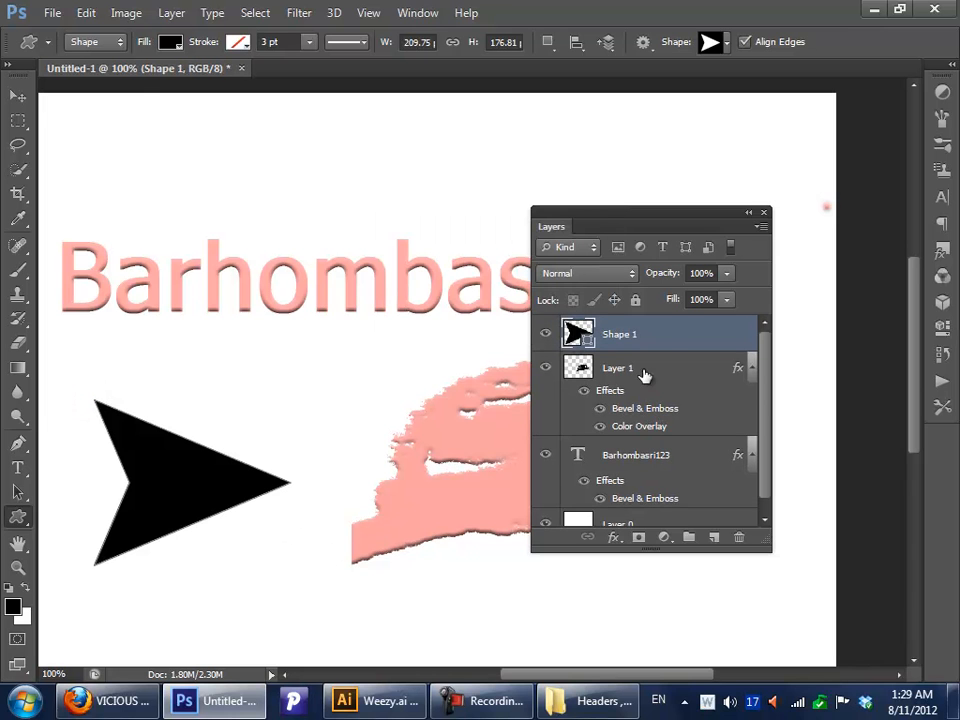
Step: Paste the copied layer style onto the arrowhead shape and set its fill to fba3a3, sampled from the text
{"action": "right_click", "coordinate": [667, 337]}
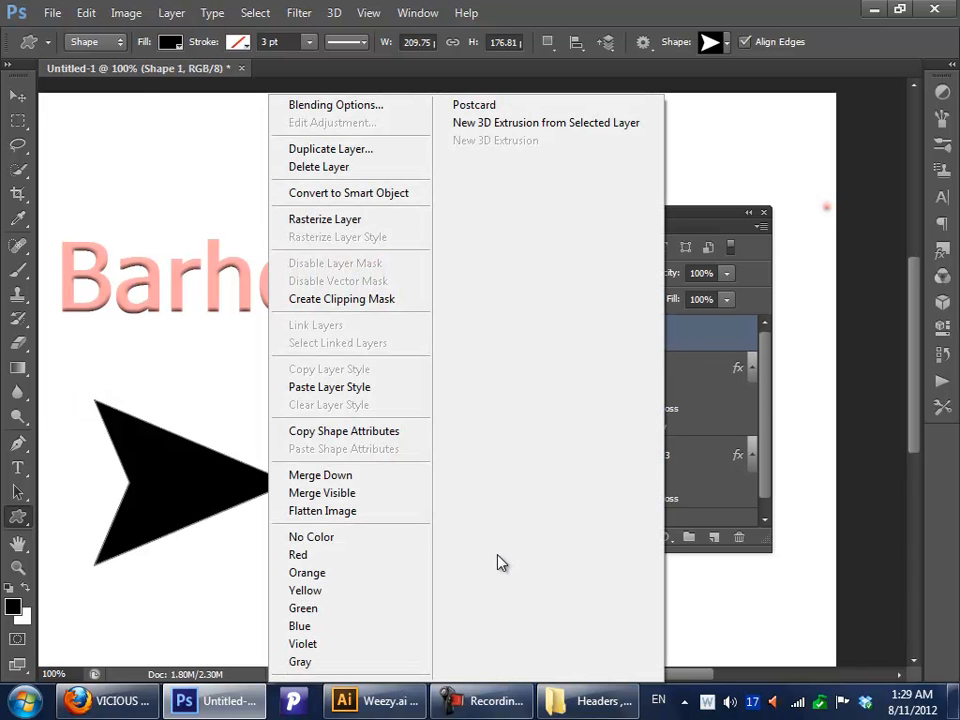
{"action": "left_click", "coordinate": [324, 388]}
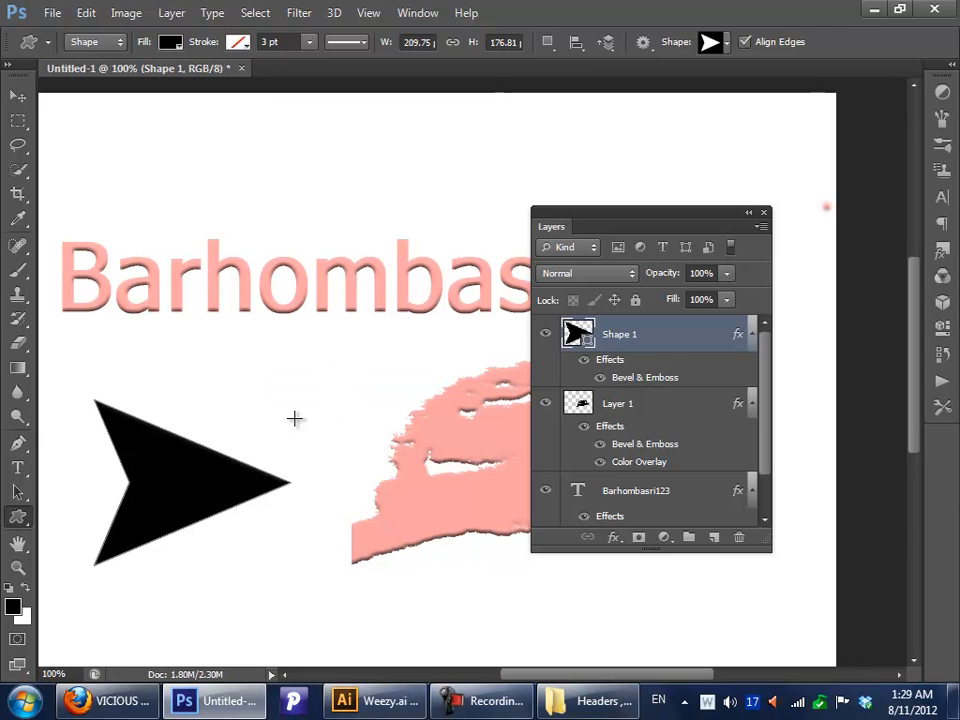
{"action": "left_click", "coordinate": [171, 44]}
{"action": "left_click", "coordinate": [259, 78]}
{"action": "left_click", "coordinate": [376, 259]}
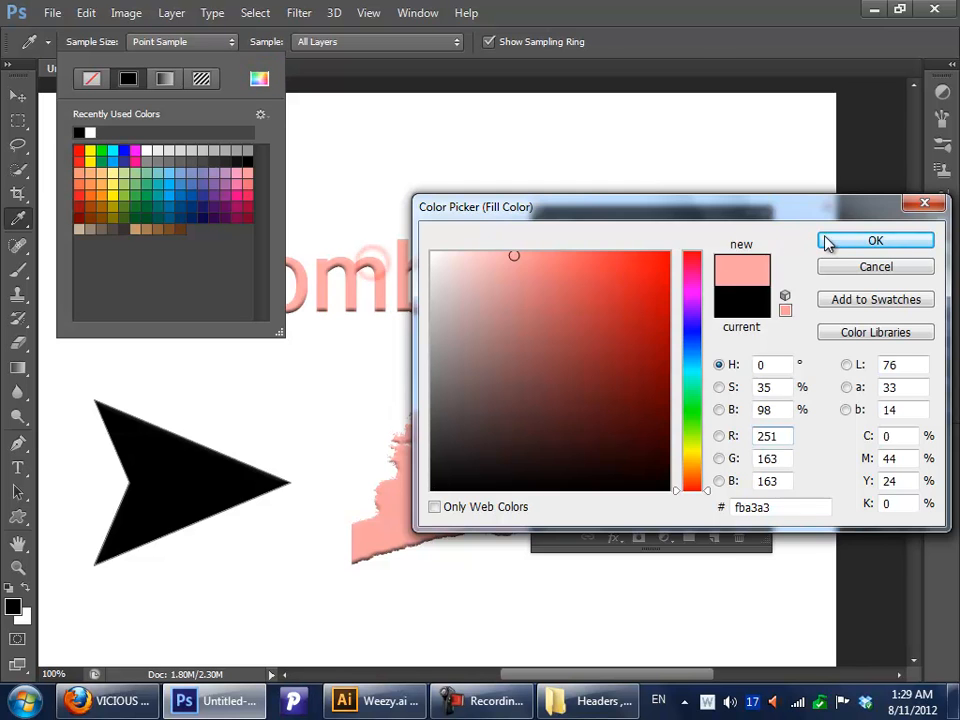
{"action": "left_click", "coordinate": [838, 241]}
Step: Collapse the effects lists of the text, painted and shape layers and uncover the whole canvas for comparing the three styled objects
{"action": "left_click", "coordinate": [18, 95]}
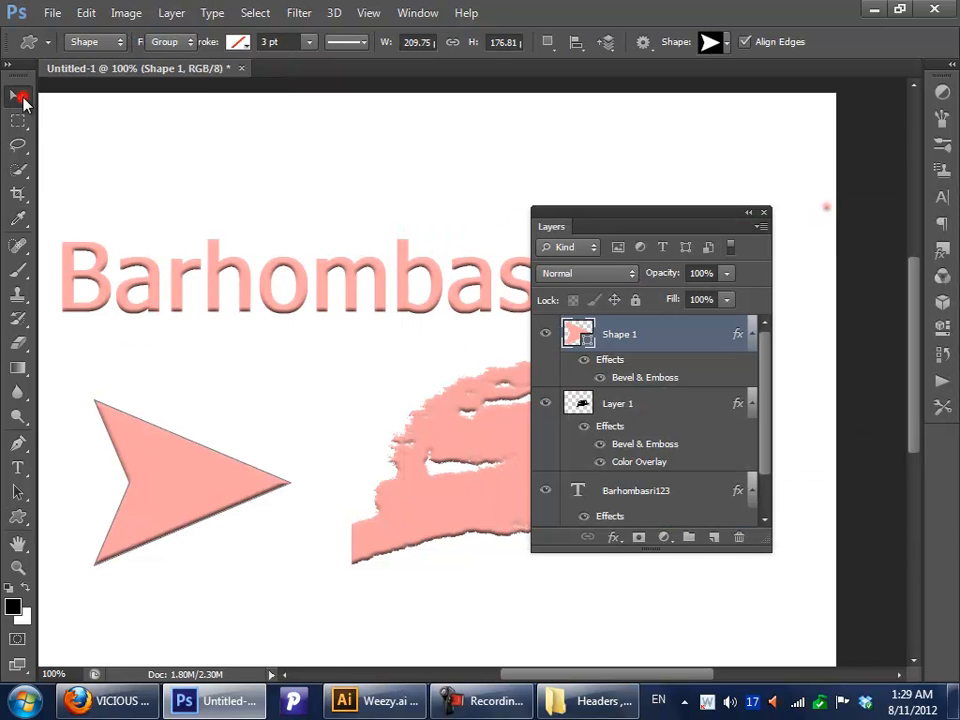
{"action": "left_click", "coordinate": [648, 487]}
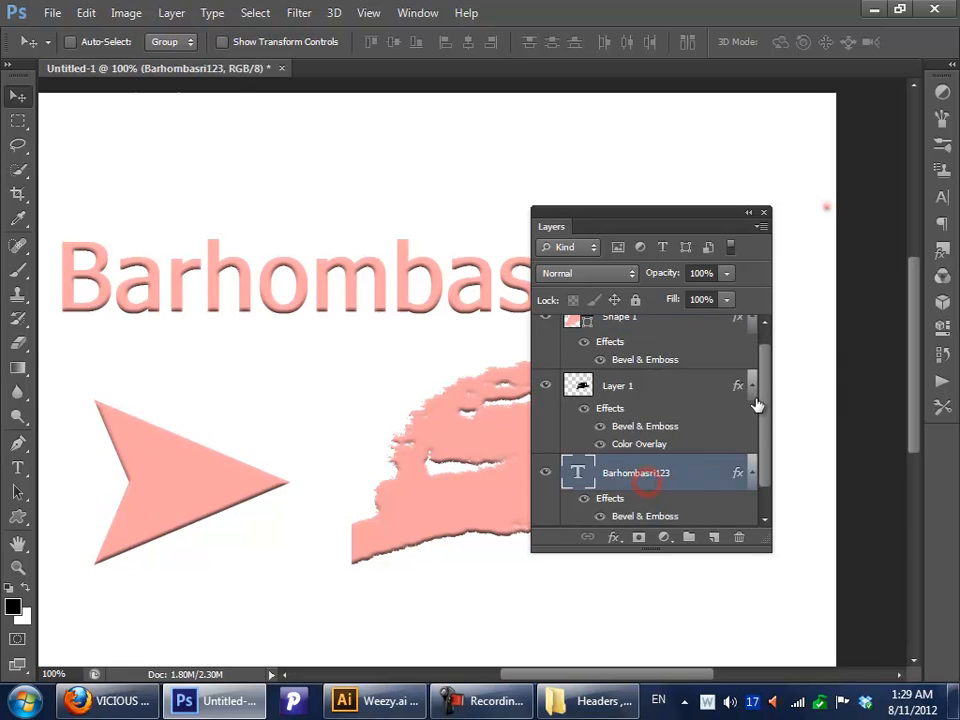
{"action": "left_click", "coordinate": [753, 392]}
{"action": "left_click", "coordinate": [753, 330]}
{"action": "left_click", "coordinate": [752, 402]}
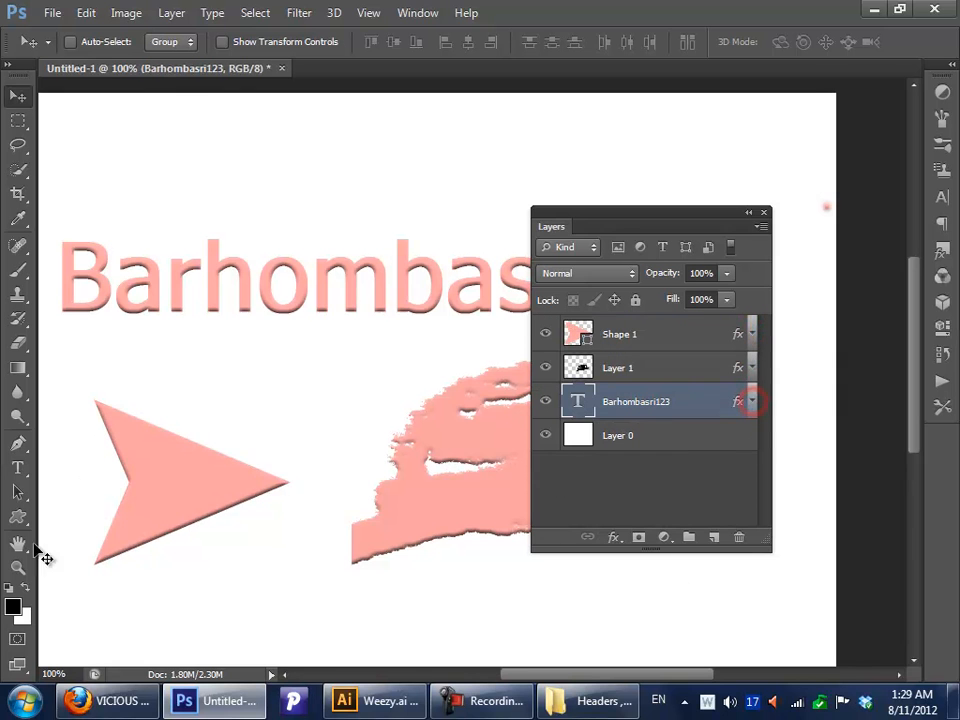
{"action": "key", "text": "ctrl+minus"}
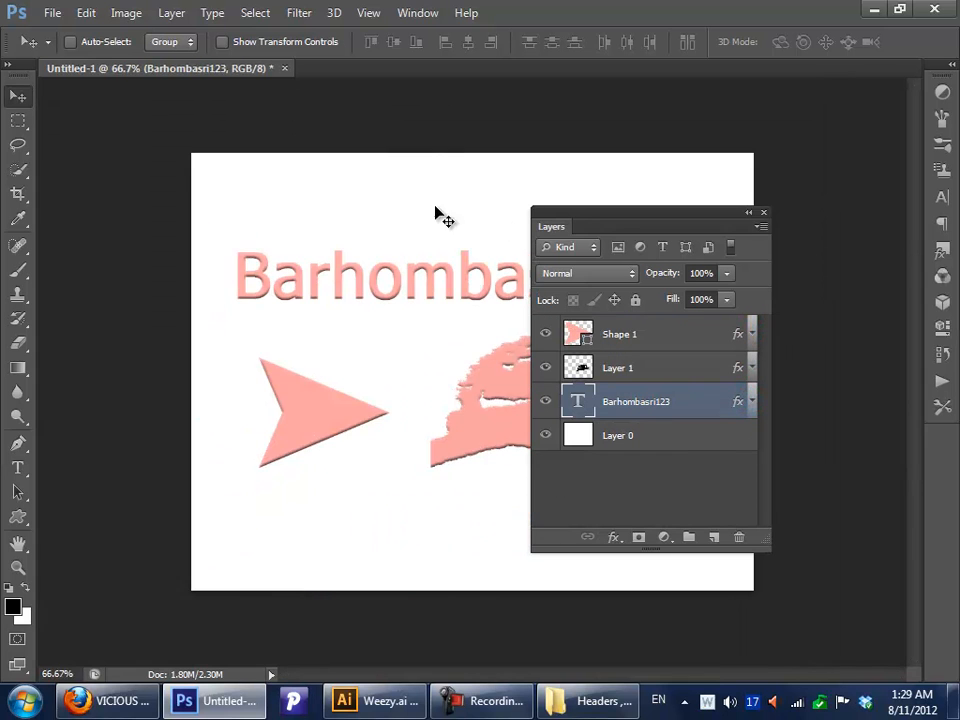
{"action": "left_click_drag", "start_coordinate": [657, 220], "coordinate": [846, 159]}
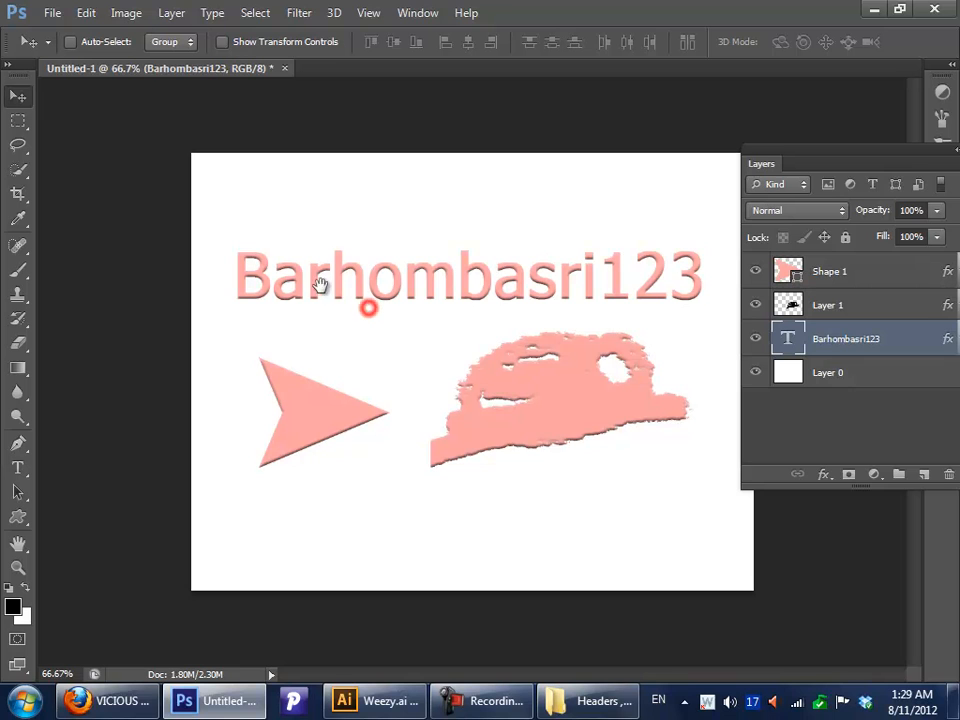
Step: Delete the Shape 1, Layer 1 and username text layers together, keeping only Layer 0
{"action": "left_click_drag", "start_coordinate": [765, 157], "coordinate": [64, 94]}
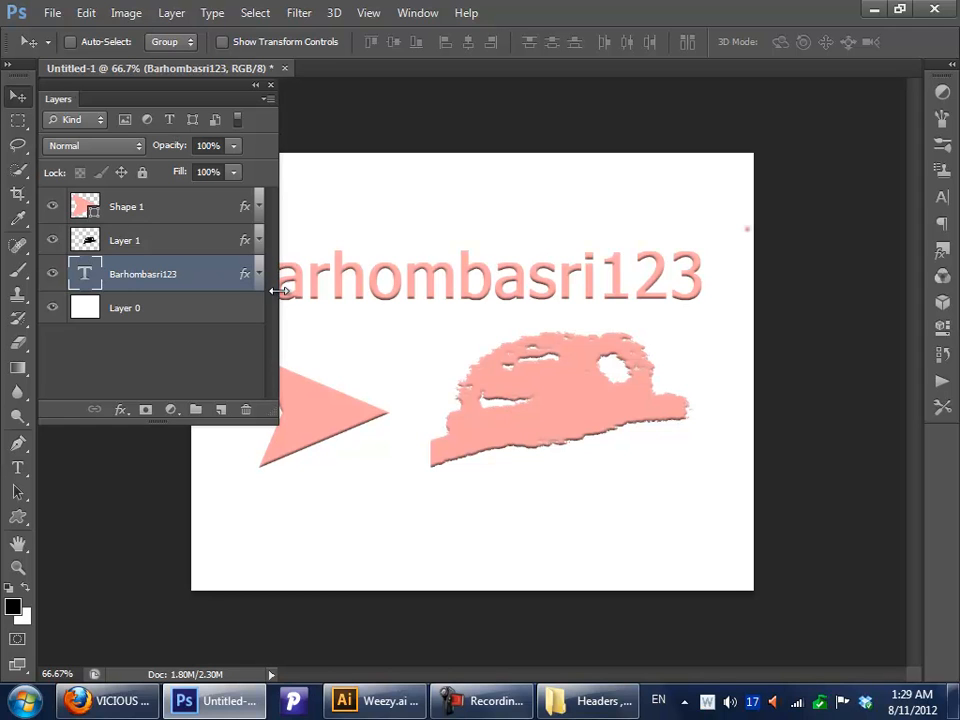
{"action": "left_click", "coordinate": [167, 207], "text": "shift"}
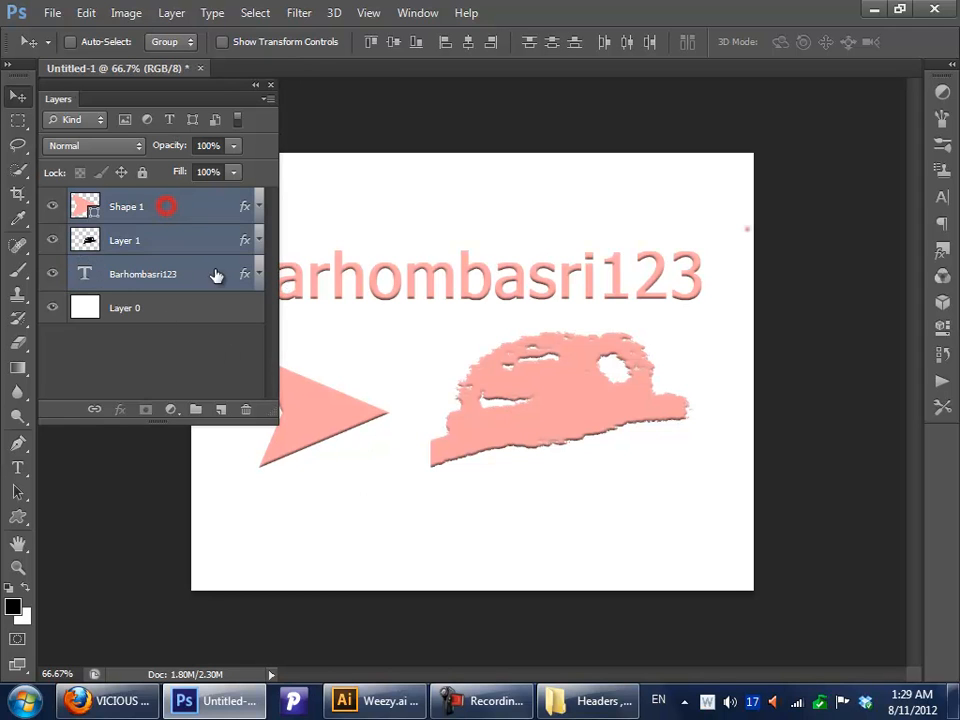
{"action": "left_click_drag", "start_coordinate": [178, 279], "coordinate": [246, 410]}
{"action": "left_click_drag", "start_coordinate": [222, 93], "coordinate": [848, 90]}
Step: Switch to the file explorer and open Bison.psd from the Sig folder inside PSD Good Files in Photoshop
{"action": "left_click", "coordinate": [590, 700]}
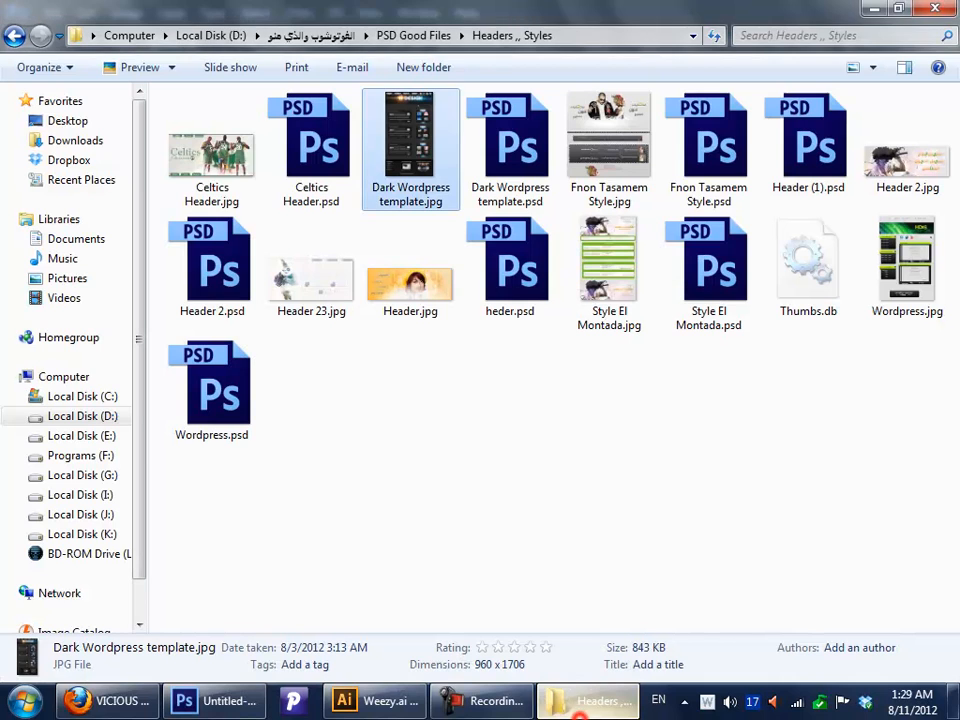
{"action": "left_click", "coordinate": [428, 533]}
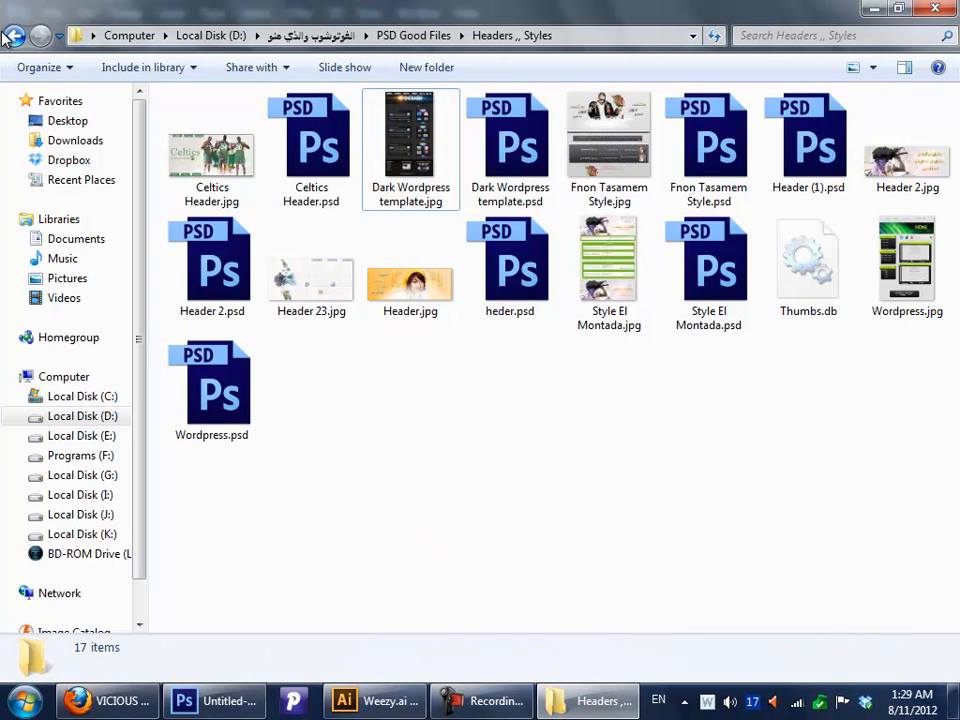
{"action": "left_click", "coordinate": [12, 37]}
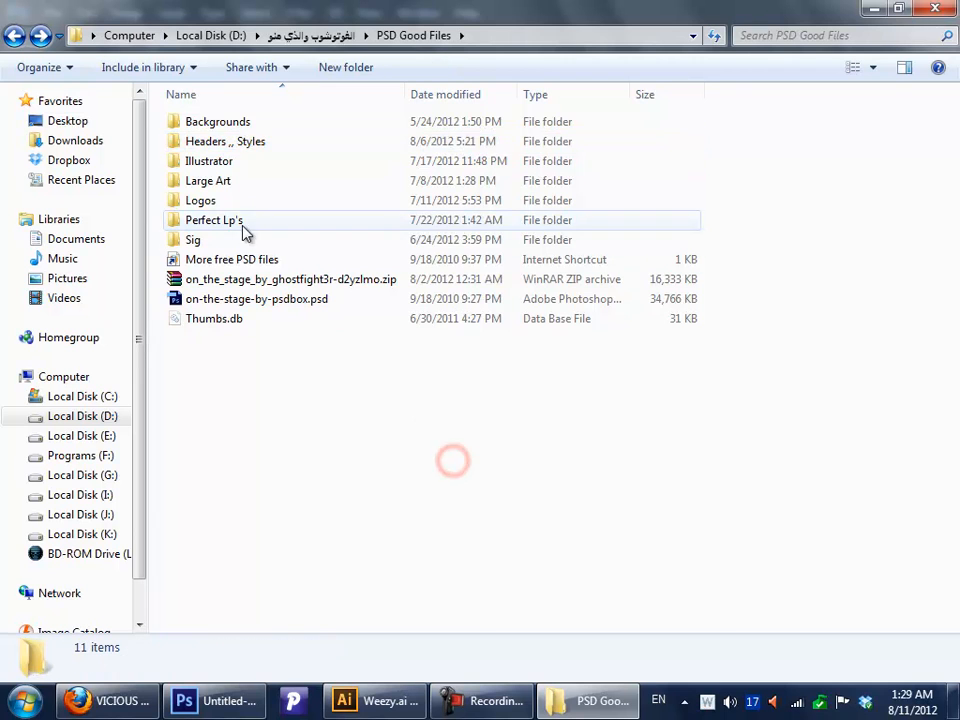
{"action": "double_click", "coordinate": [254, 240]}
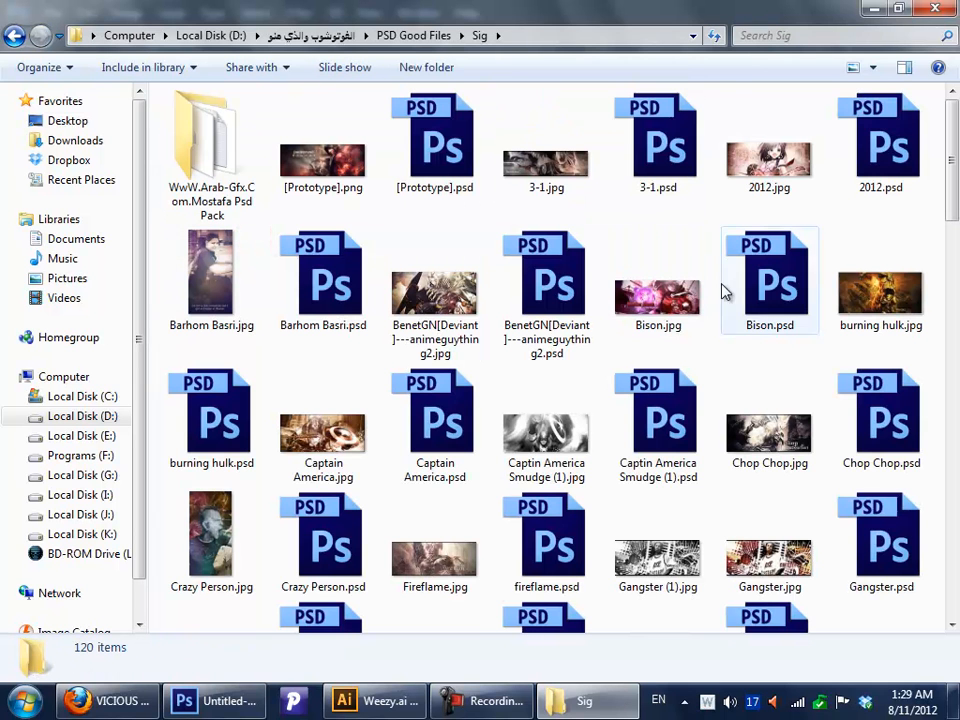
{"action": "left_click_drag", "start_coordinate": [953, 160], "coordinate": [953, 178]}
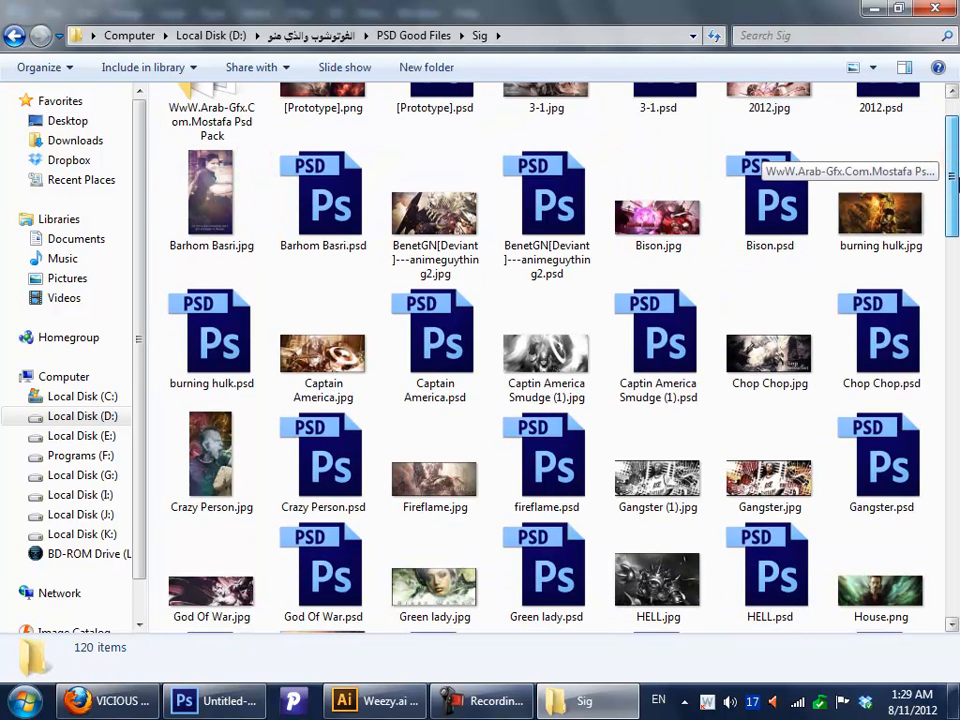
{"action": "left_click", "coordinate": [762, 204]}
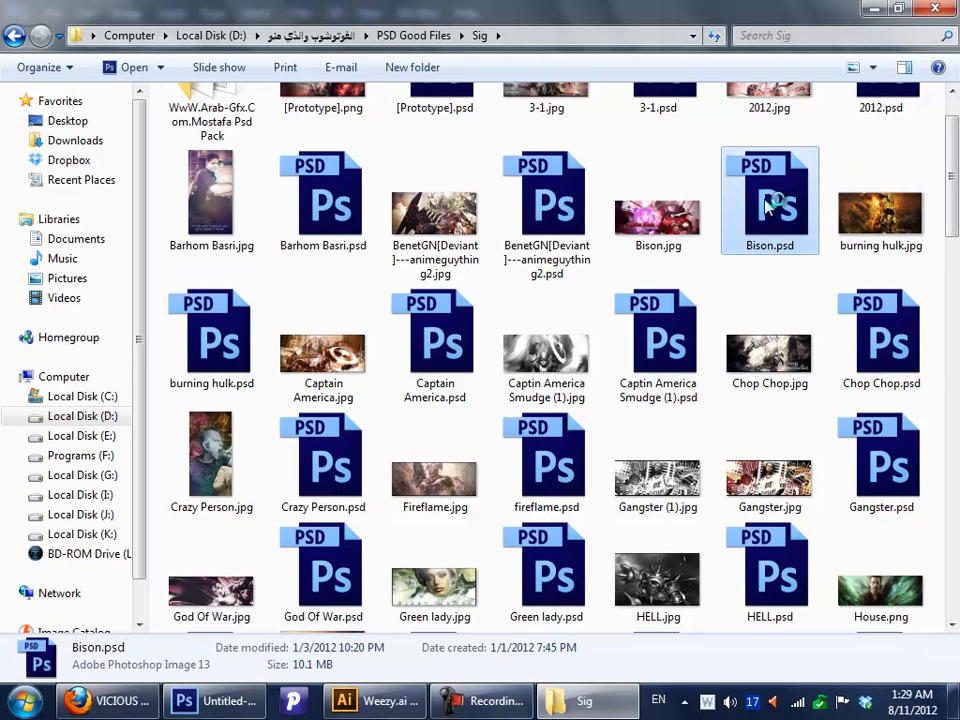
{"action": "double_click", "coordinate": [768, 205]}
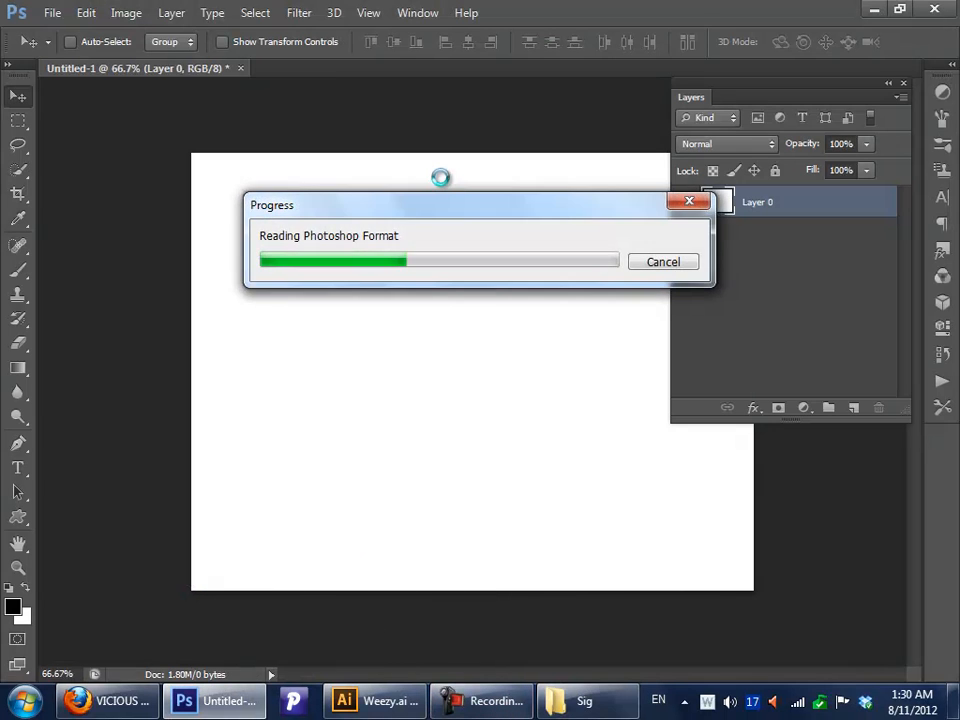
{"action": "left_click", "coordinate": [366, 358]}
{"action": "left_click", "coordinate": [588, 326]}
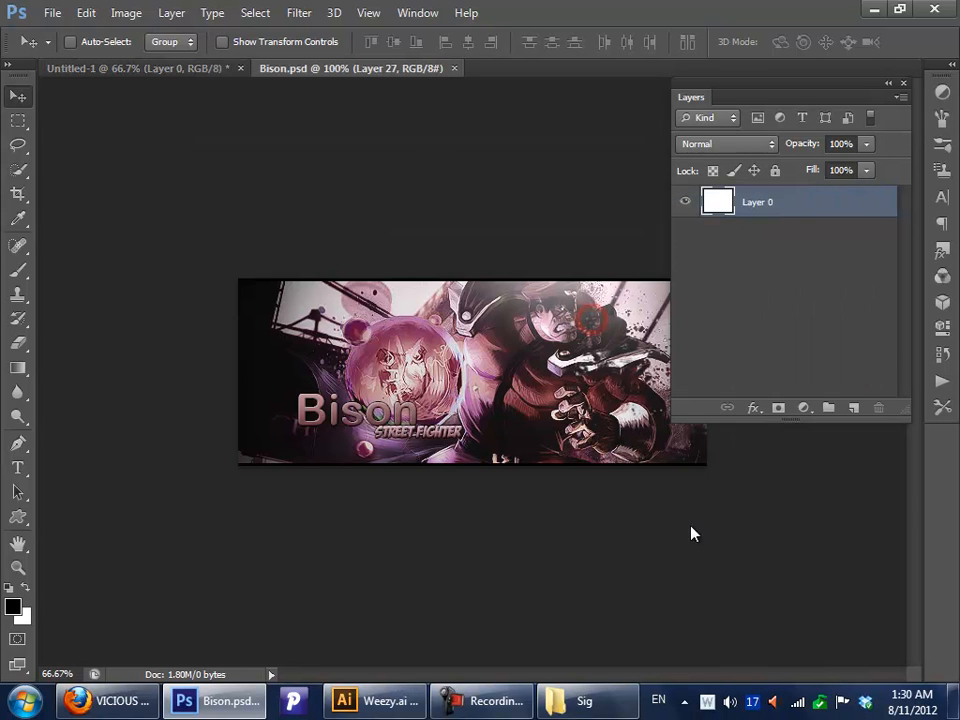
Step: Show the Street Fighter text layer above Layer 21 and hide Layers 23, 24 and 25
{"action": "left_click_drag", "start_coordinate": [905, 230], "coordinate": [957, 268]}
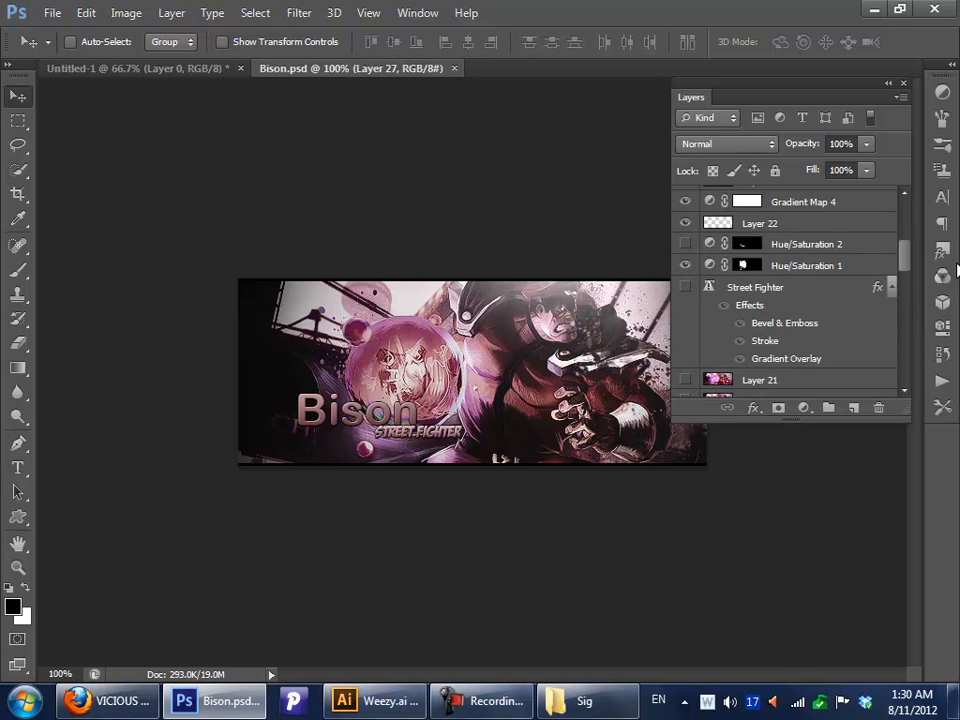
{"action": "left_click", "coordinate": [685, 287]}
{"action": "left_click_drag", "start_coordinate": [905, 266], "coordinate": [905, 236]}
{"action": "left_click_drag", "start_coordinate": [685, 351], "coordinate": [685, 309]}
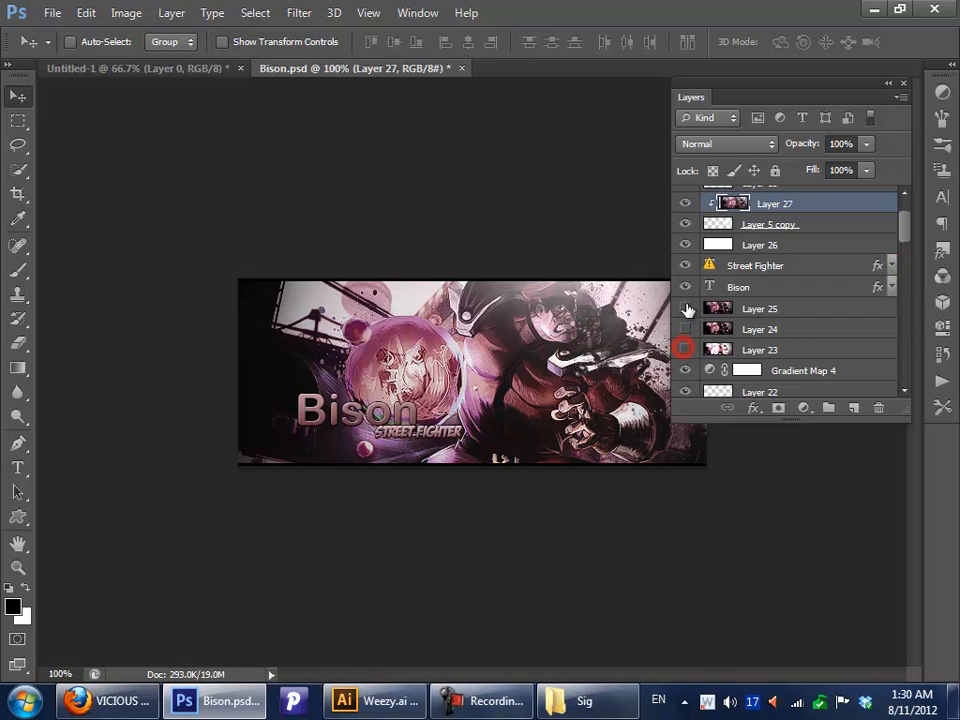
Step: Hide the Street Fighter layer that sits directly above the Bison text layer
{"action": "scroll", "coordinate": [898, 260], "scroll_direction": "down", "scroll_amount": 5}
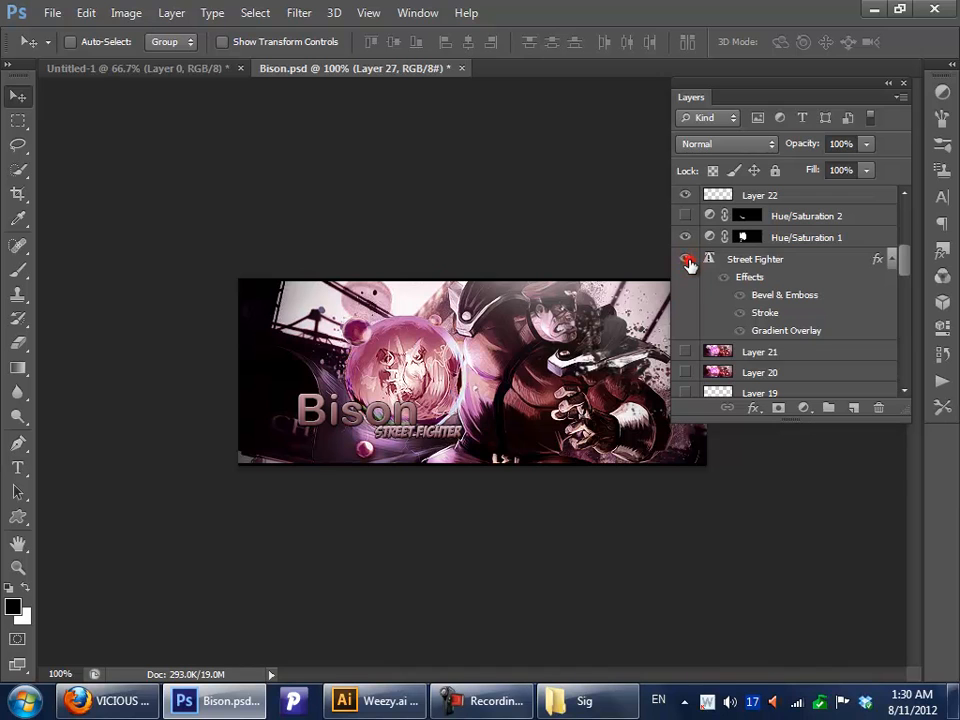
{"action": "left_click_drag", "start_coordinate": [898, 266], "coordinate": [906, 240]}
{"action": "scroll", "coordinate": [883, 250], "scroll_direction": "up", "scroll_amount": 2}
{"action": "left_click", "coordinate": [686, 311]}
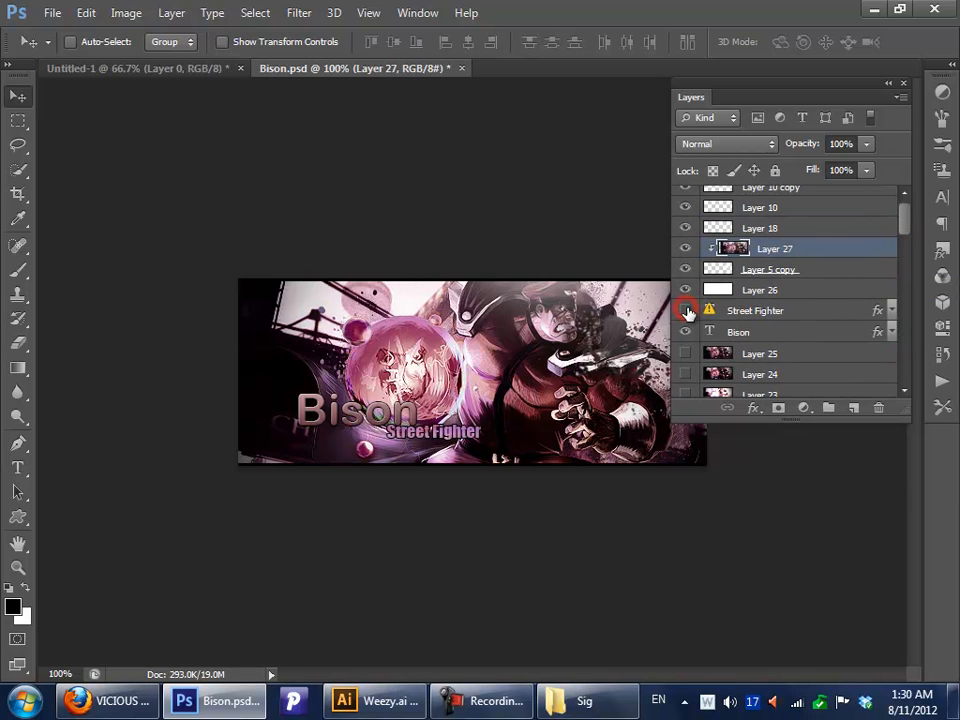
Step: Examine the Bevel & Emboss and Stroke settings of the Street Fighter text layer above Layer 21
{"action": "left_click_drag", "start_coordinate": [906, 221], "coordinate": [858, 260]}
{"action": "left_click", "coordinate": [738, 271]}
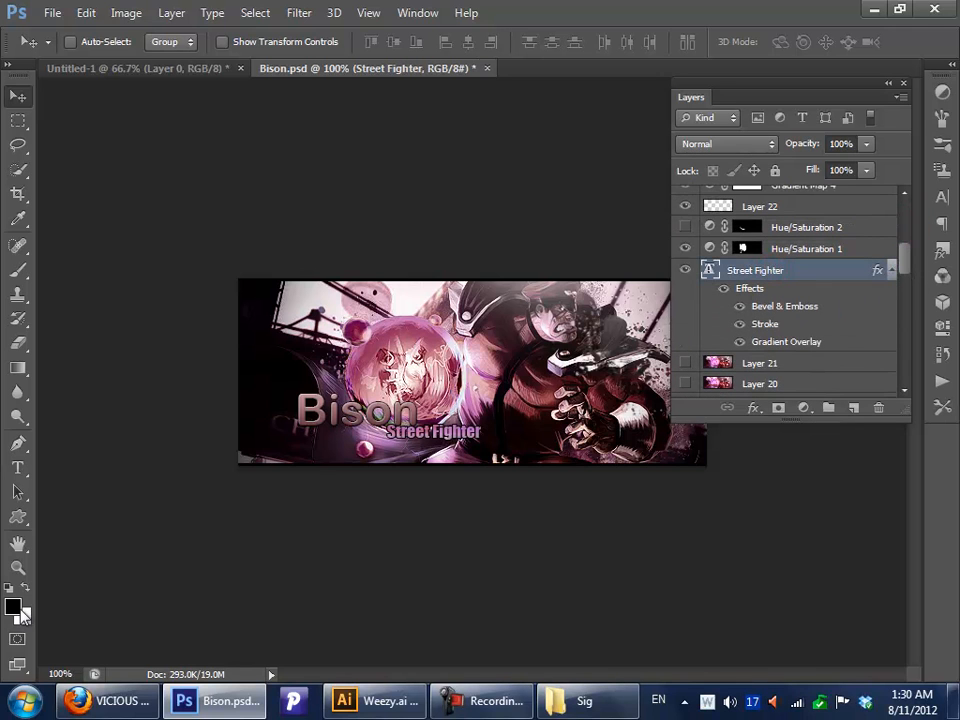
{"action": "left_click", "coordinate": [18, 567]}
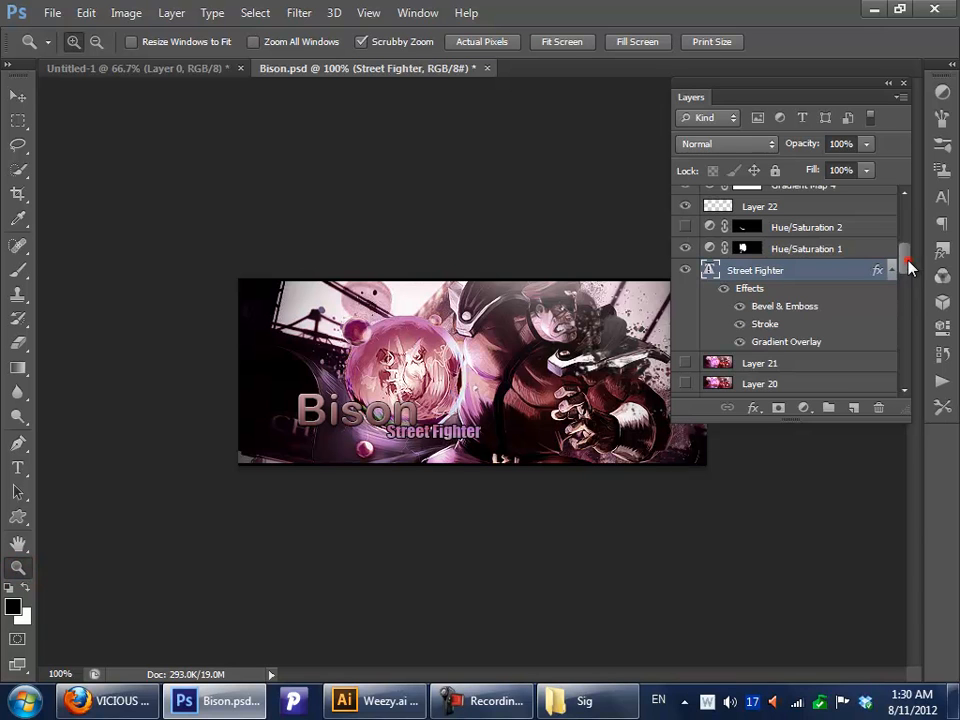
{"action": "left_click_drag", "start_coordinate": [907, 268], "coordinate": [908, 261]}
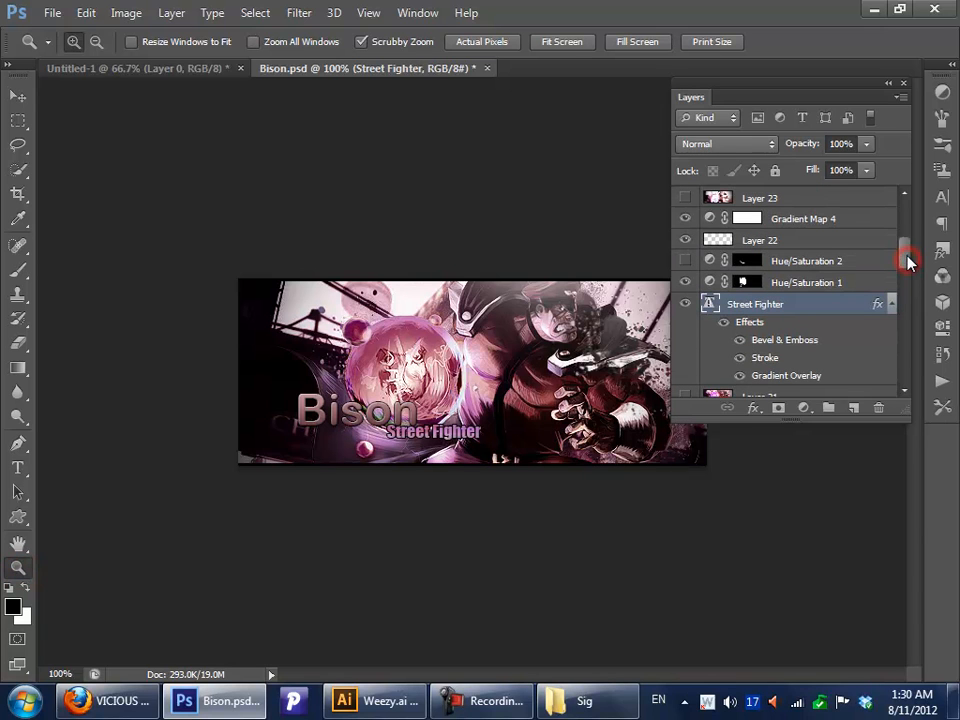
{"action": "double_click", "coordinate": [760, 322]}
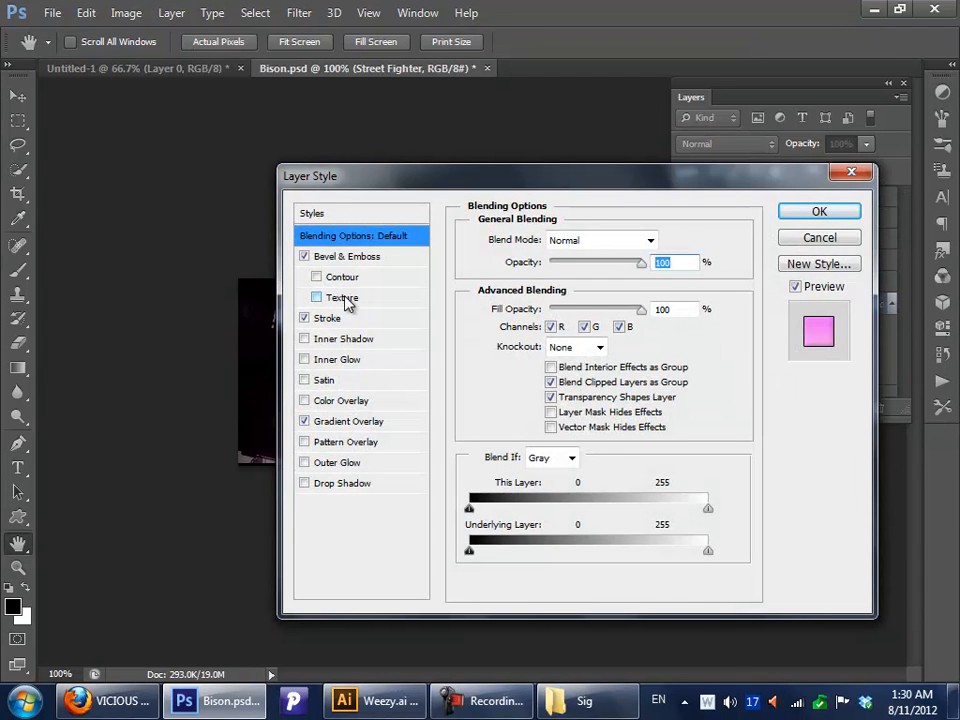
{"action": "left_click", "coordinate": [347, 257]}
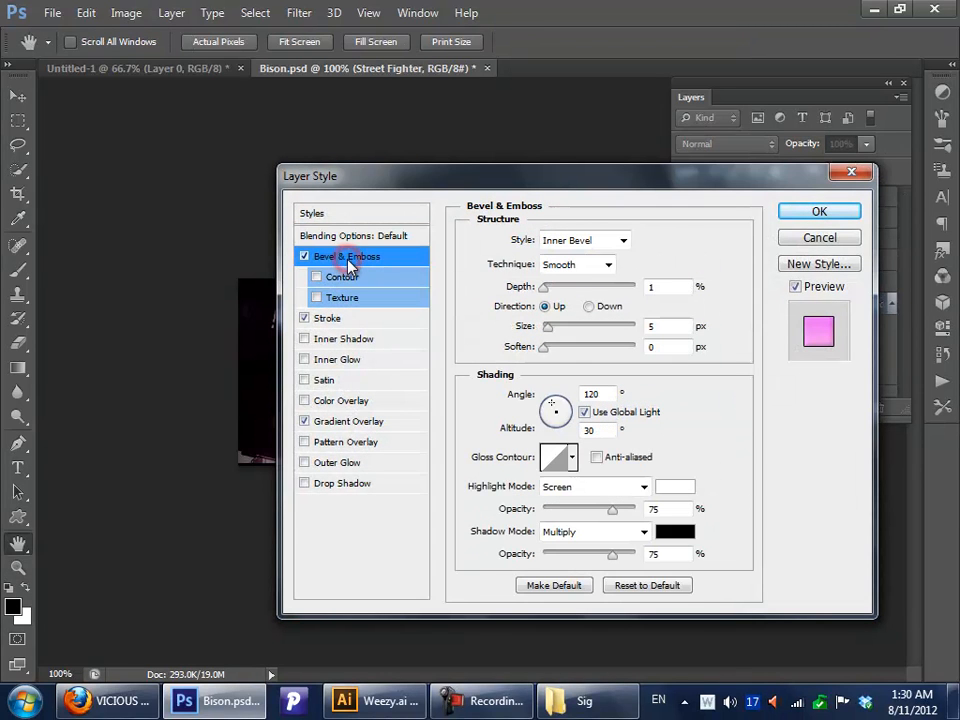
{"action": "double_click", "coordinate": [677, 283]}
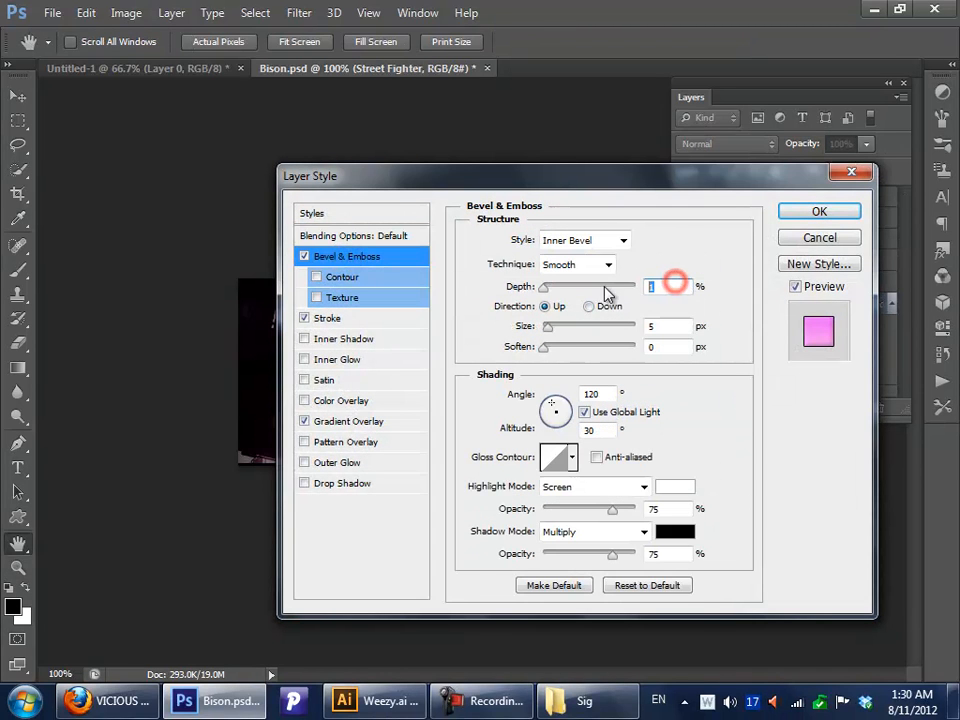
{"action": "left_click", "coordinate": [356, 319]}
{"action": "mouse_move", "coordinate": [538, 179]}
{"action": "left_mouse_down"}
{"action": "mouse_move", "coordinate": [641, 330]}
{"action": "mouse_move", "coordinate": [783, 451]}
{"action": "mouse_move", "coordinate": [830, 225]}
{"action": "left_mouse_up"}
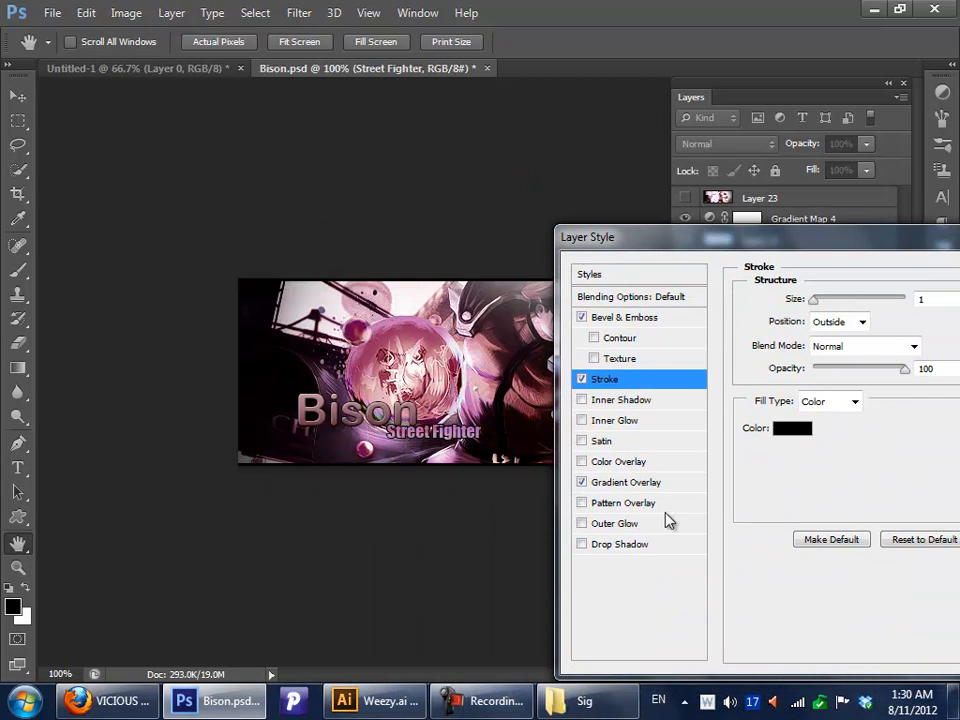
Step: Set the start colour stop of the text's Gradient Overlay to a dark maroon sampled from the artwork
{"action": "left_click", "coordinate": [649, 483]}
{"action": "left_click", "coordinate": [859, 345]}
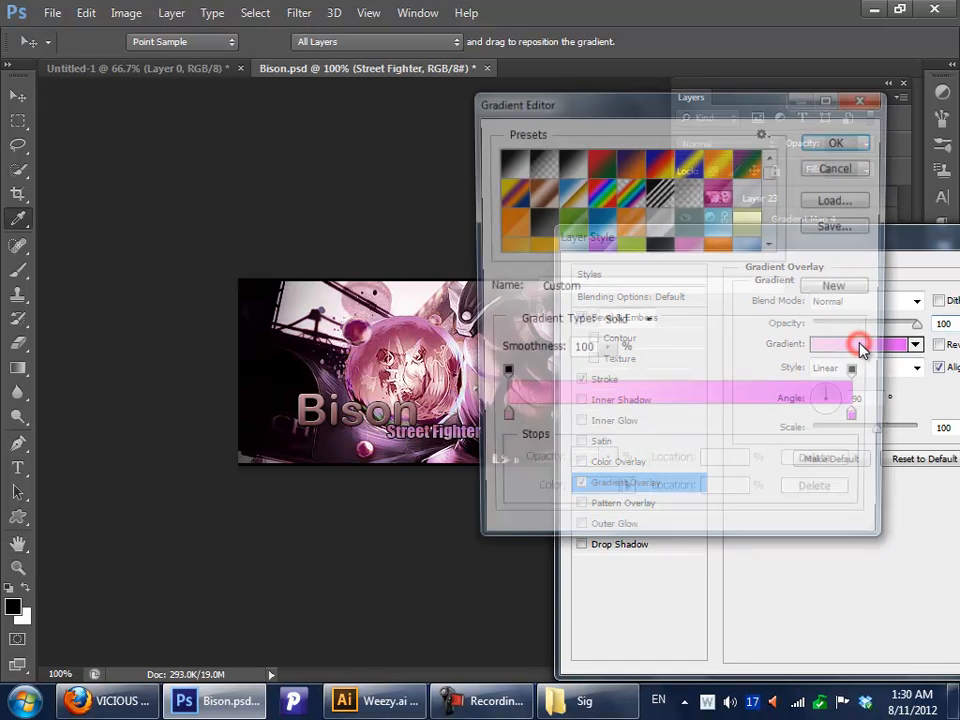
{"action": "left_click_drag", "start_coordinate": [590, 112], "coordinate": [737, 135]}
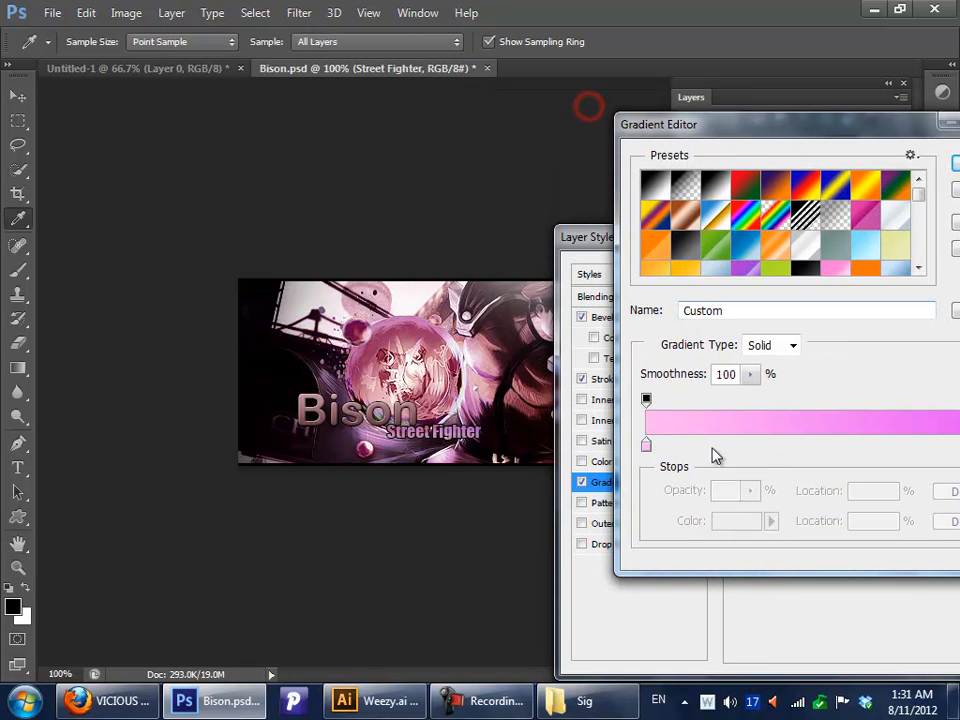
{"action": "left_click", "coordinate": [647, 446]}
{"action": "double_click", "coordinate": [647, 446]}
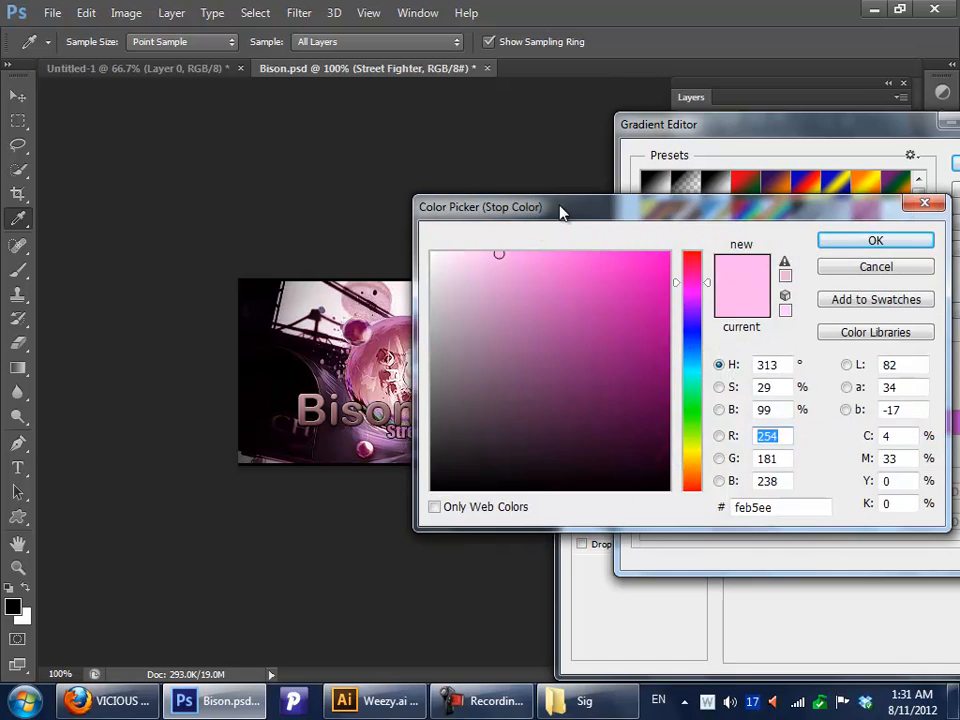
{"action": "left_click_drag", "start_coordinate": [561, 208], "coordinate": [489, 532]}
{"action": "left_click", "coordinate": [503, 334]}
{"action": "left_click", "coordinate": [808, 566]}
Step: Set the gradient's end colour stop to a muted reddish pink sampled from the sphere in the artwork
{"action": "left_click_drag", "start_coordinate": [808, 116], "coordinate": [758, 136]}
{"action": "left_click", "coordinate": [955, 465]}
{"action": "double_click", "coordinate": [955, 465]}
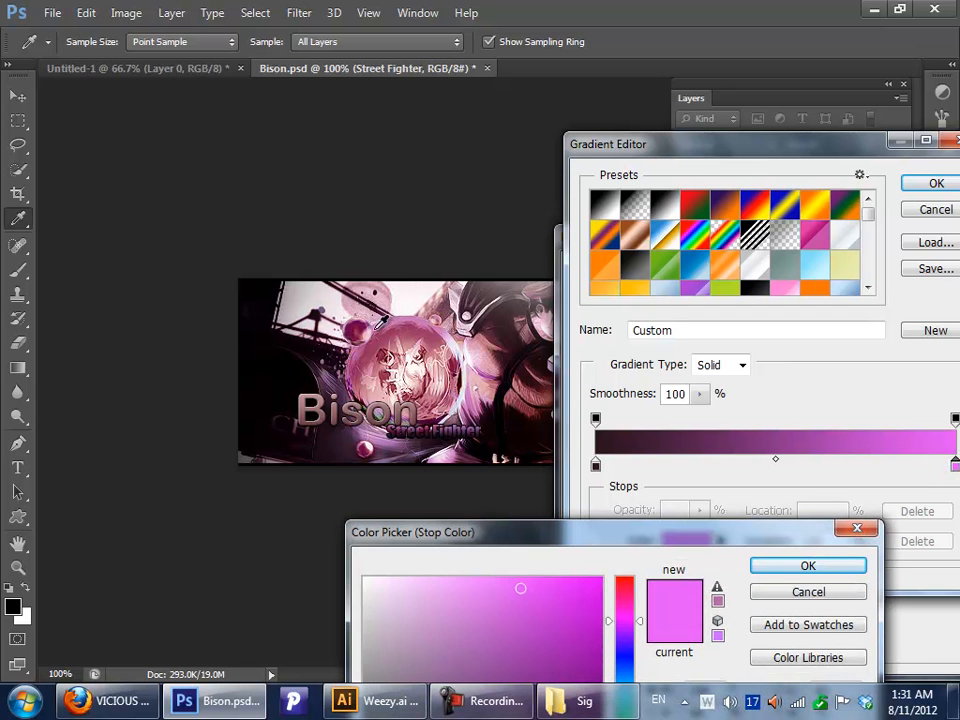
{"action": "left_click", "coordinate": [408, 335]}
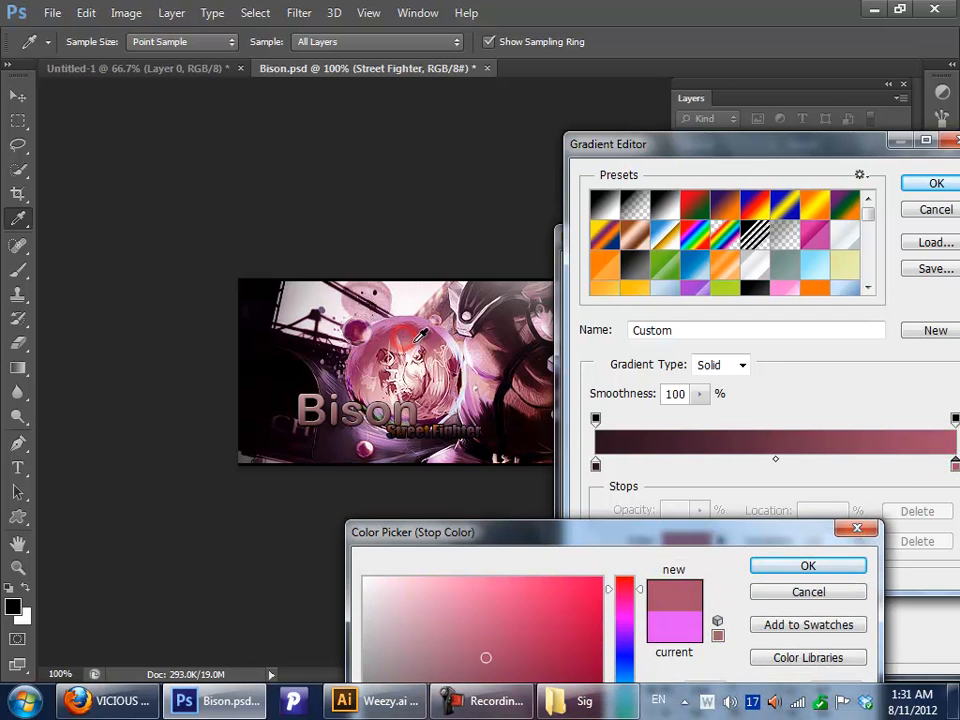
{"action": "left_click", "coordinate": [826, 563]}
Step: Change the gradient's start colour stop to a pale pink sampled from the artwork and apply the Street Fighter text's layer style
{"action": "double_click", "coordinate": [595, 465]}
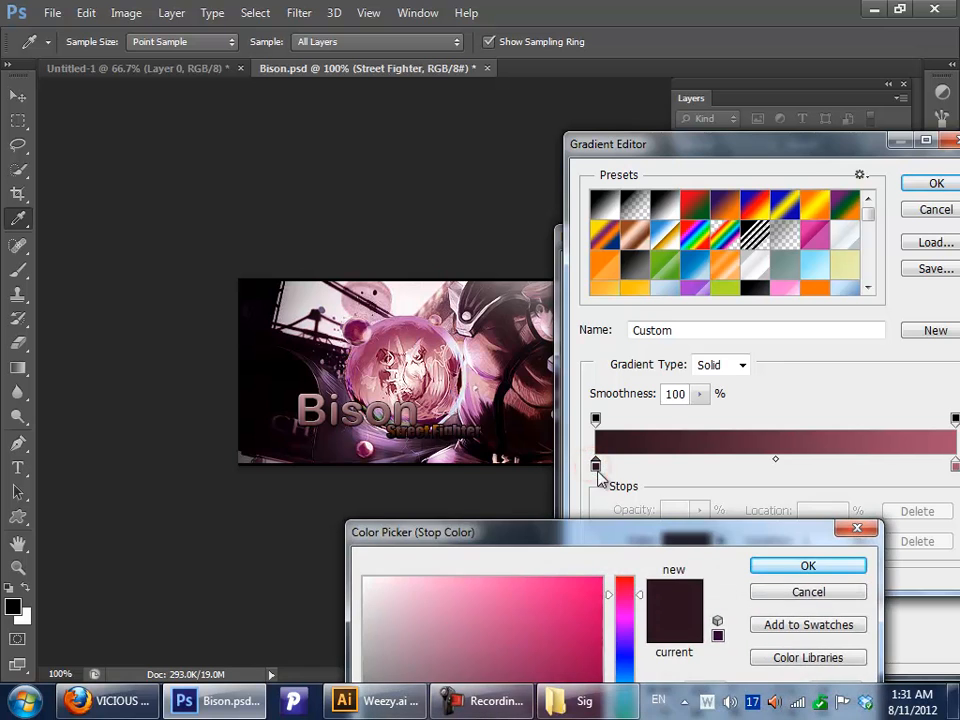
{"action": "left_click_drag", "start_coordinate": [552, 532], "coordinate": [608, 417]}
{"action": "left_click", "coordinate": [546, 595]}
{"action": "mouse_move", "coordinate": [506, 591]}
{"action": "left_mouse_down"}
{"action": "mouse_move", "coordinate": [476, 579]}
{"action": "mouse_move", "coordinate": [453, 499]}
{"action": "left_mouse_up"}
{"action": "left_click_drag", "start_coordinate": [536, 430], "coordinate": [156, 544]}
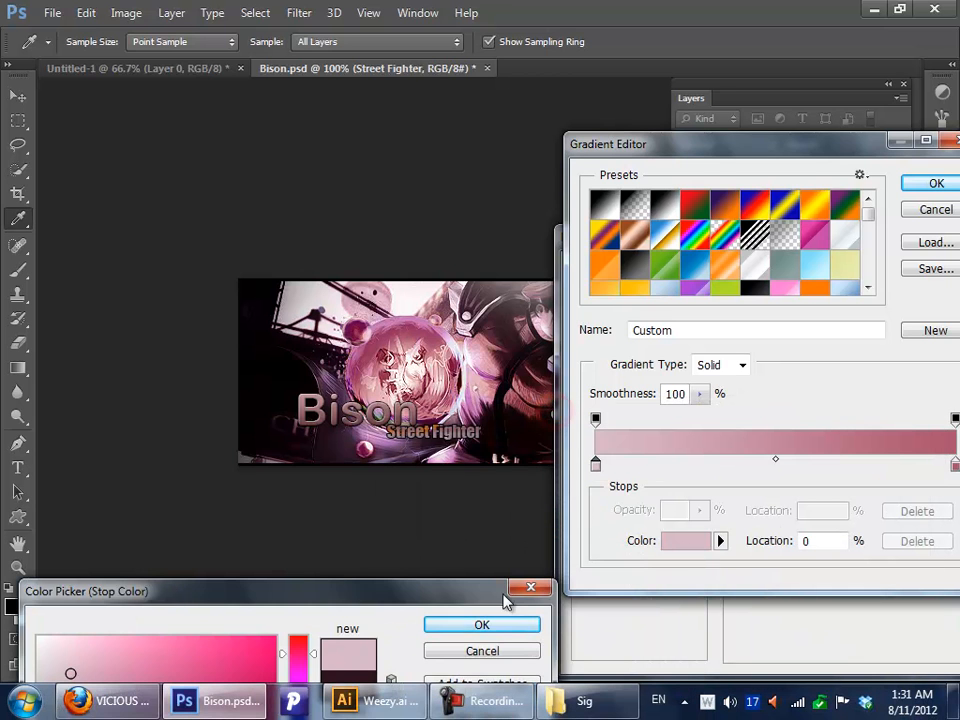
{"action": "left_click", "coordinate": [497, 624]}
{"action": "left_click", "coordinate": [936, 183]}
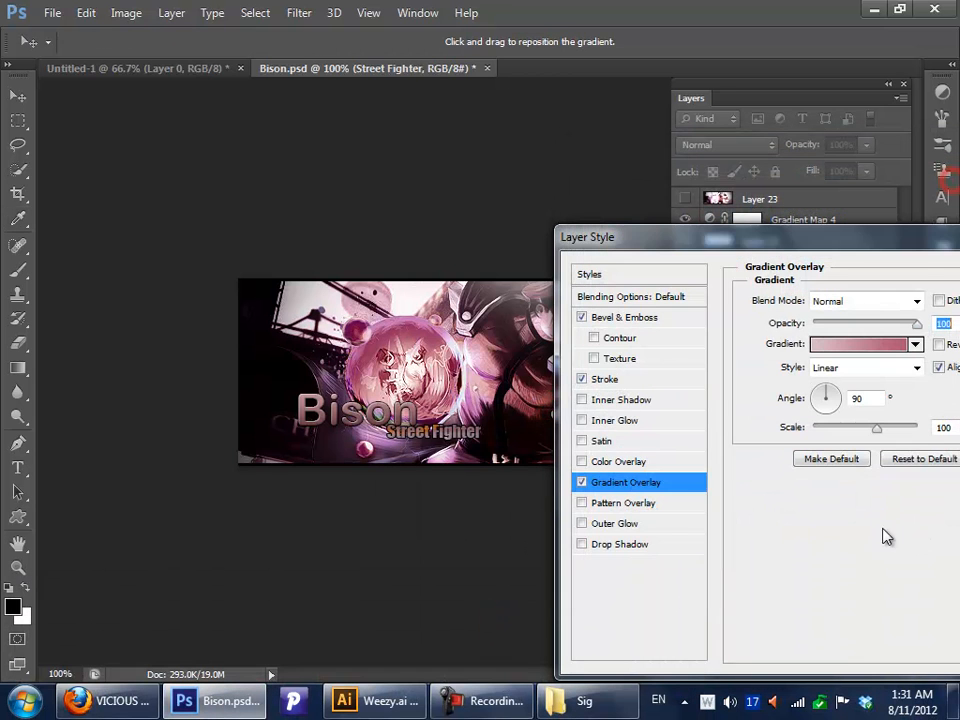
{"action": "left_click_drag", "start_coordinate": [898, 262], "coordinate": [686, 300]}
{"action": "left_click", "coordinate": [883, 313]}
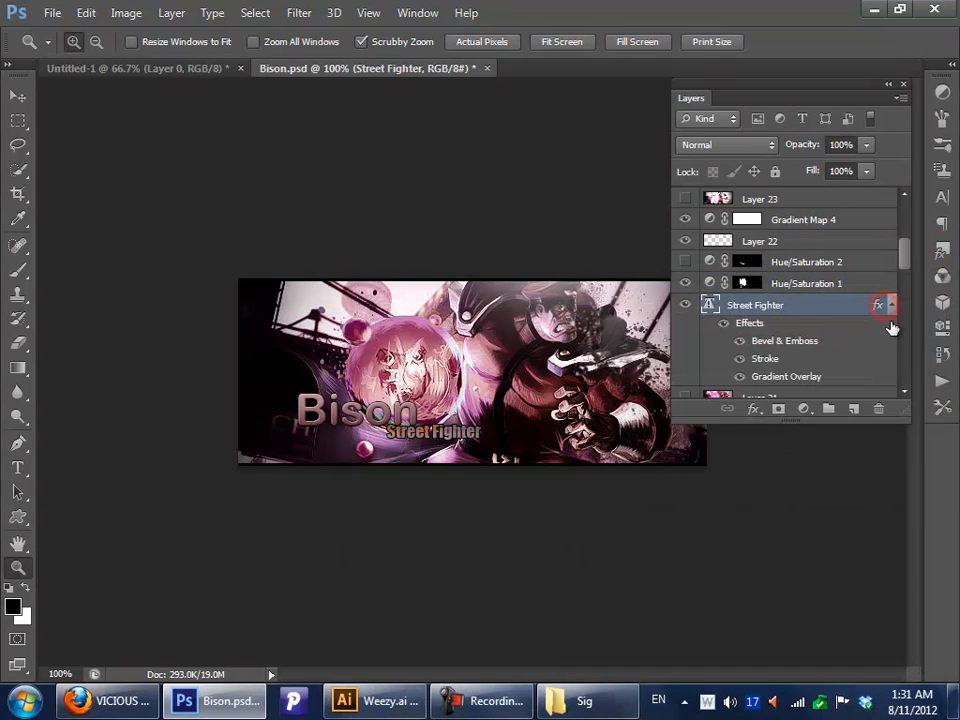
Step: Hide the Street Fighter text layer below Hue/Saturation 1 and expand the effects list of the Bison text layer
{"action": "left_click", "coordinate": [686, 304]}
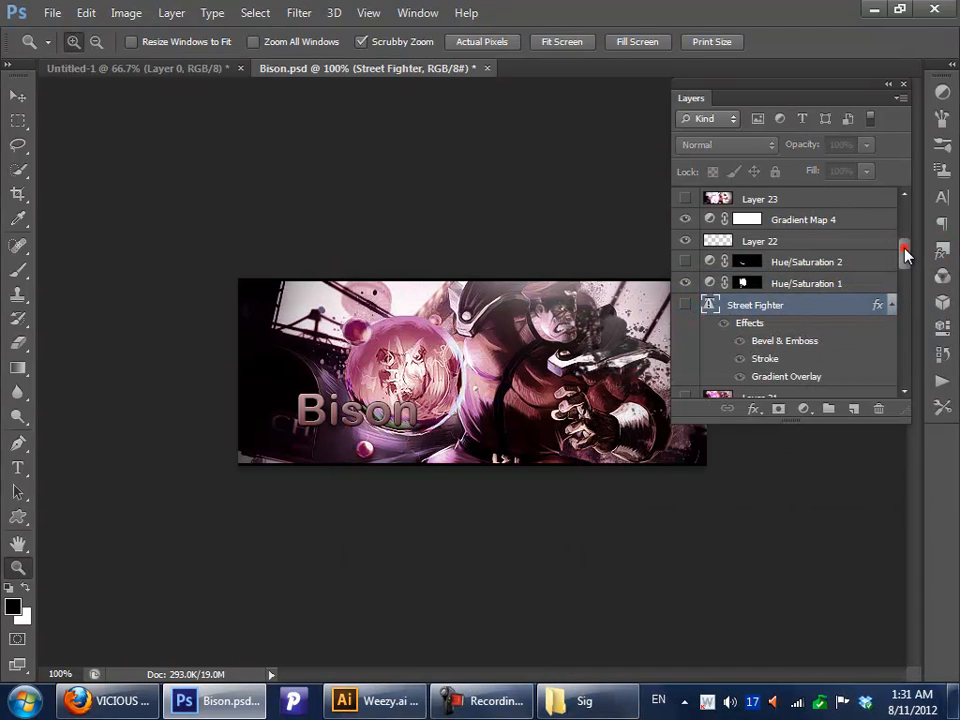
{"action": "left_click_drag", "start_coordinate": [904, 255], "coordinate": [906, 238]}
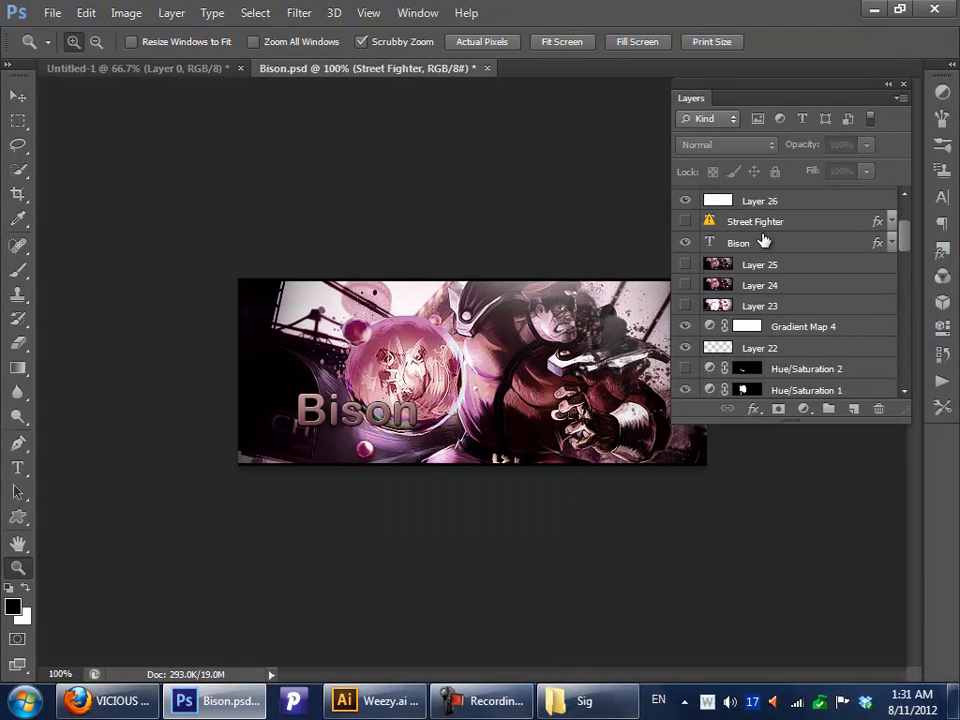
{"action": "left_click", "coordinate": [760, 242]}
{"action": "left_click", "coordinate": [892, 243]}
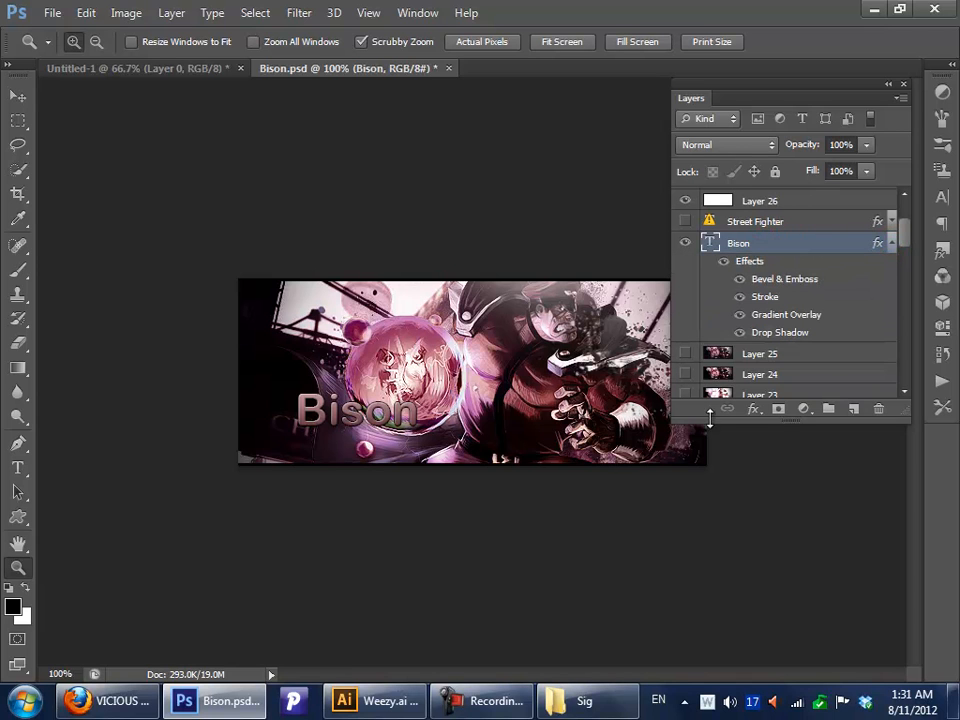
Step: Examine the Bevel & Emboss, Stroke, Gradient Overlay and Drop Shadow settings of the Bison text layer
{"action": "double_click", "coordinate": [790, 280]}
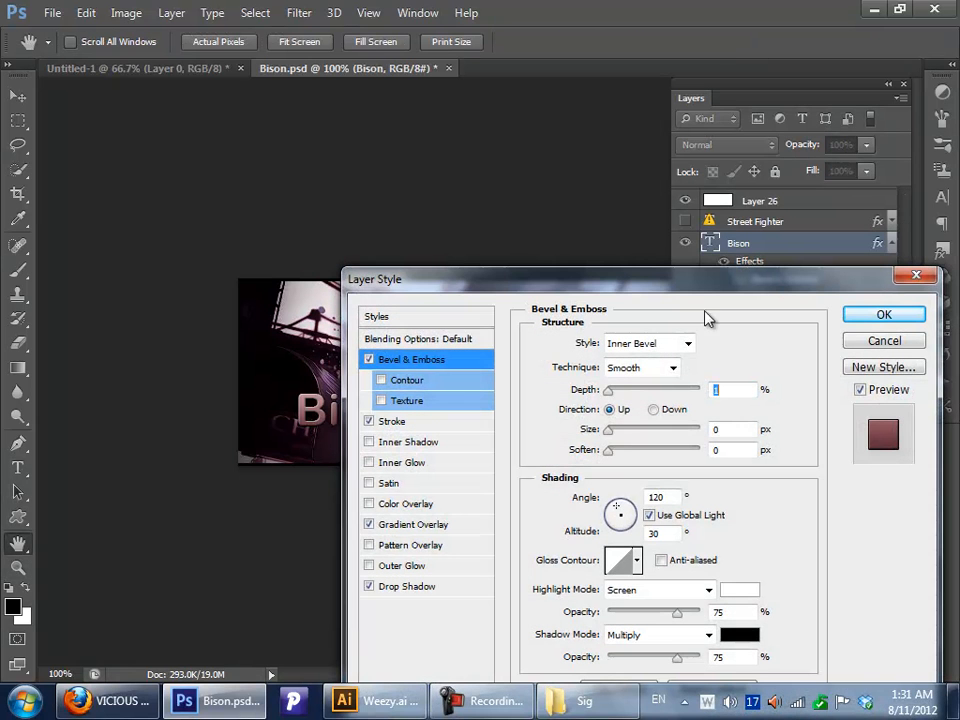
{"action": "left_click_drag", "start_coordinate": [645, 305], "coordinate": [842, 188]}
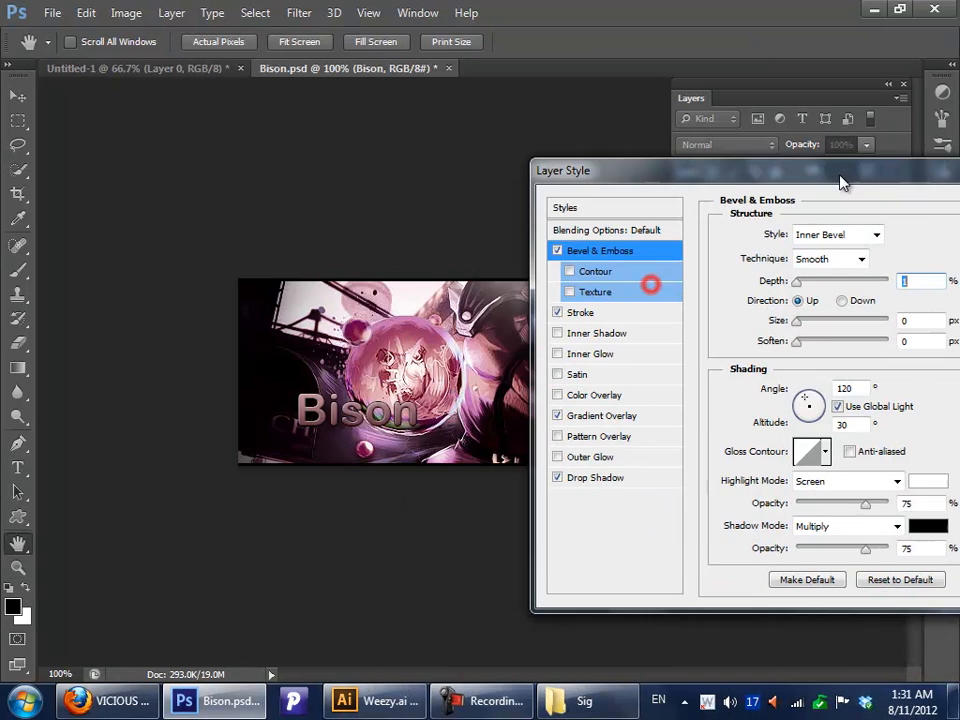
{"action": "left_click", "coordinate": [614, 309]}
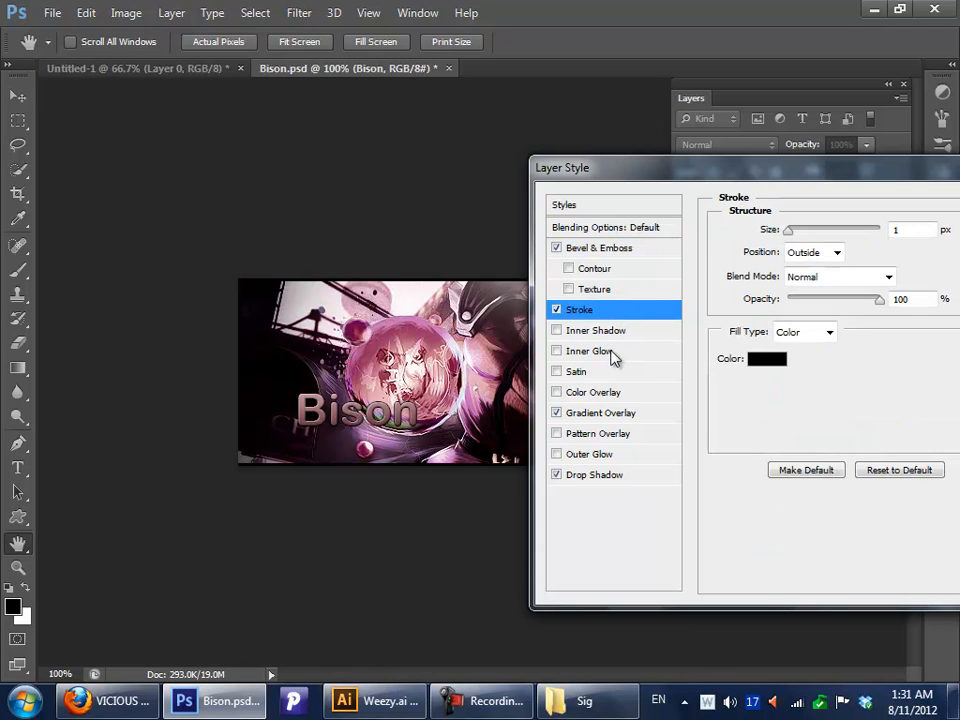
{"action": "left_click", "coordinate": [614, 414]}
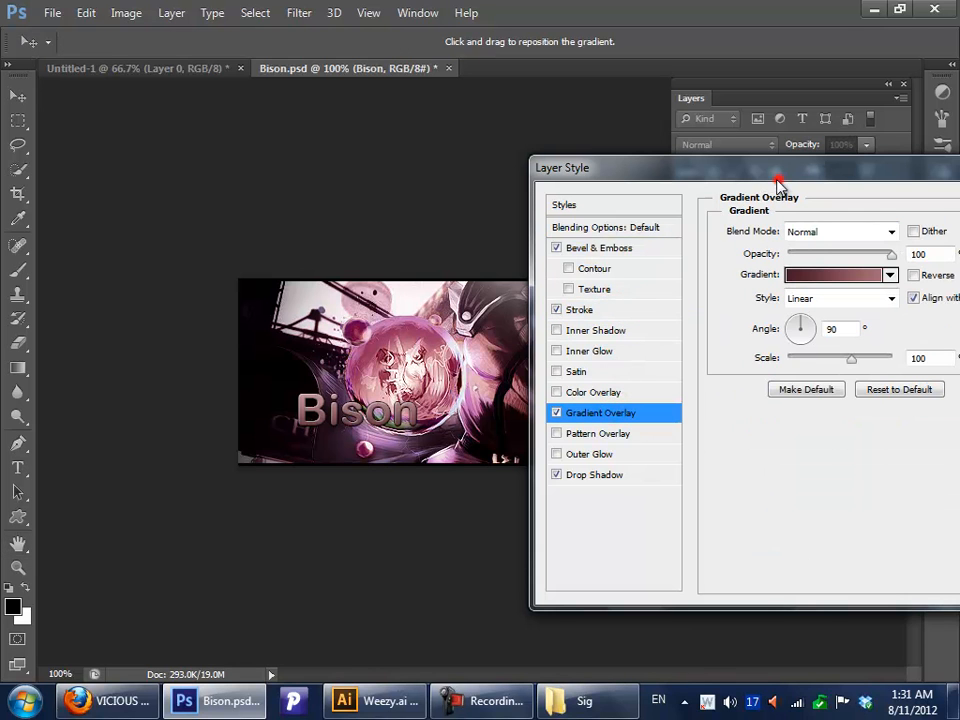
{"action": "left_click_drag", "start_coordinate": [779, 186], "coordinate": [722, 210]}
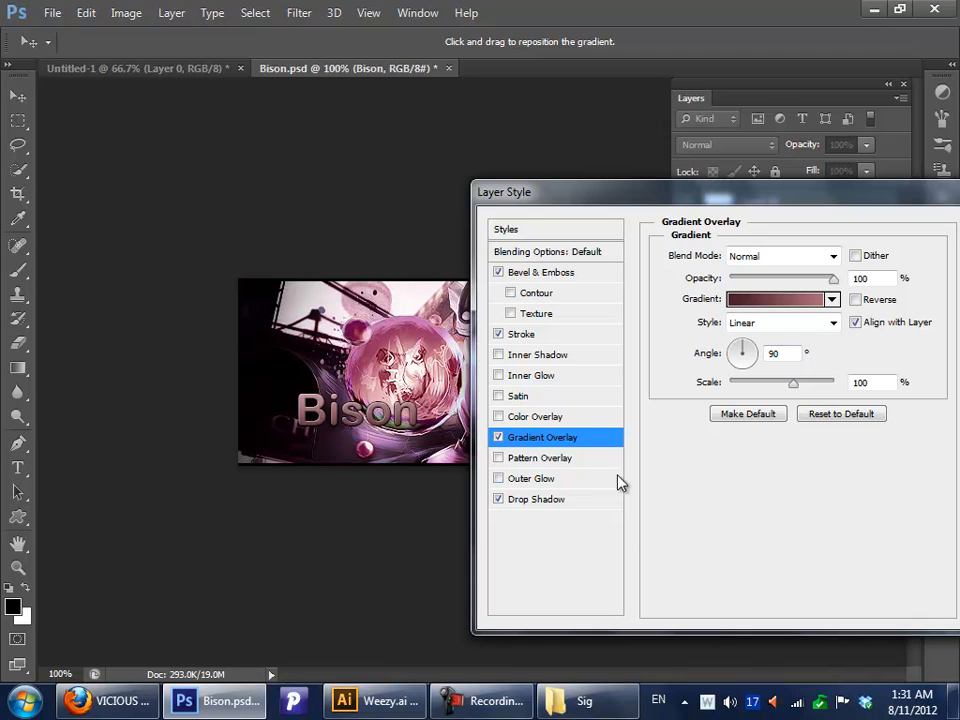
{"action": "left_click", "coordinate": [561, 505]}
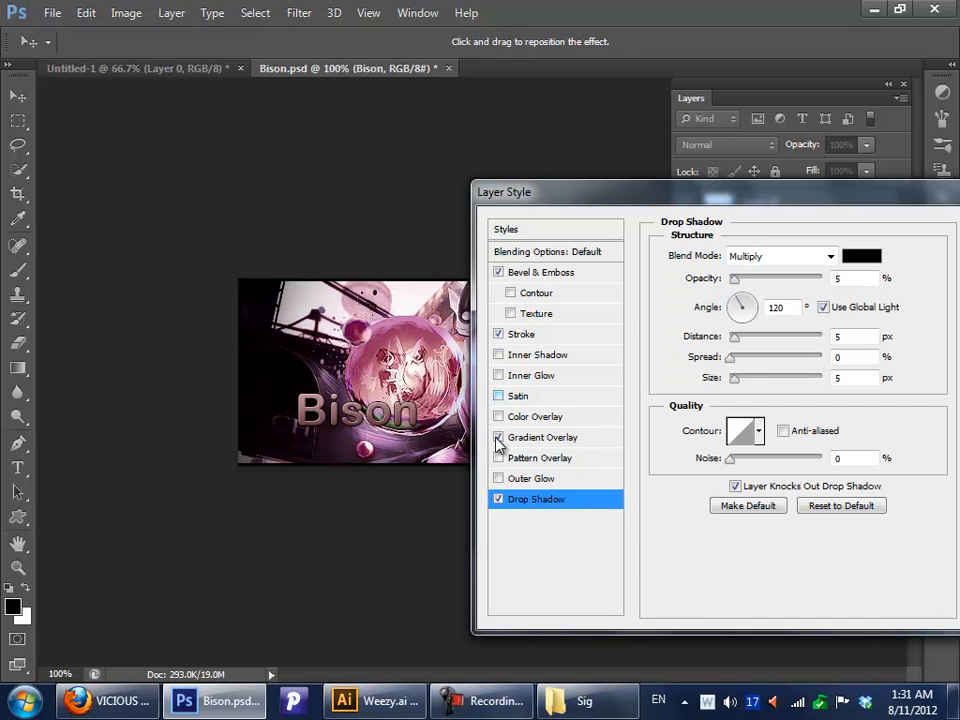
{"action": "left_click", "coordinate": [498, 499]}
{"action": "left_click", "coordinate": [498, 499]}
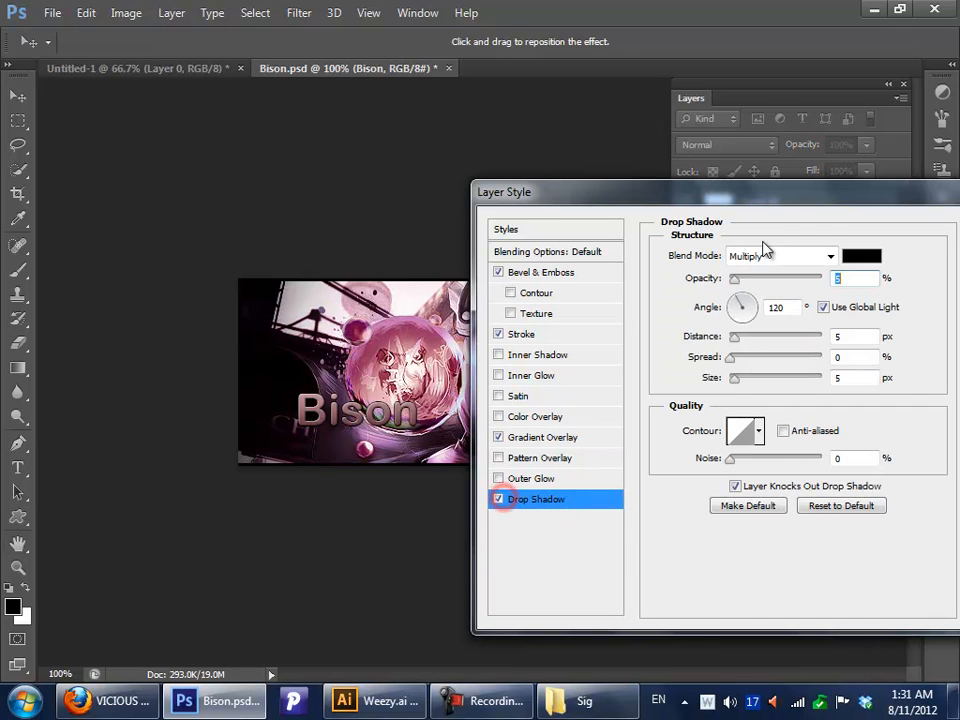
{"action": "left_click", "coordinate": [818, 209]}
{"action": "left_click_drag", "start_coordinate": [784, 204], "coordinate": [397, 270]}
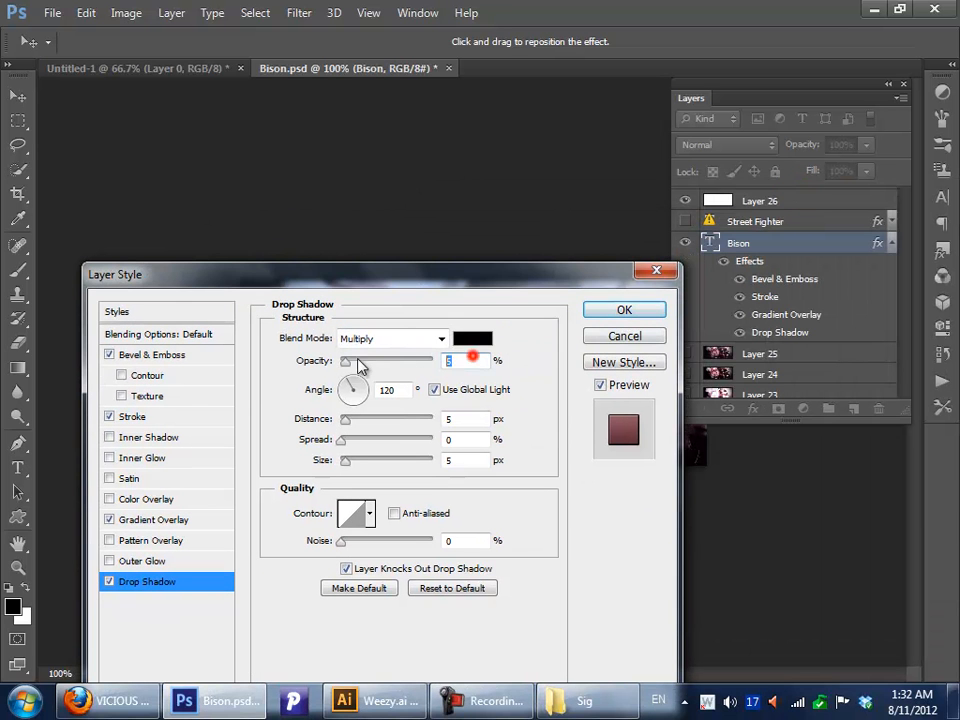
{"action": "left_click", "coordinate": [644, 292]}
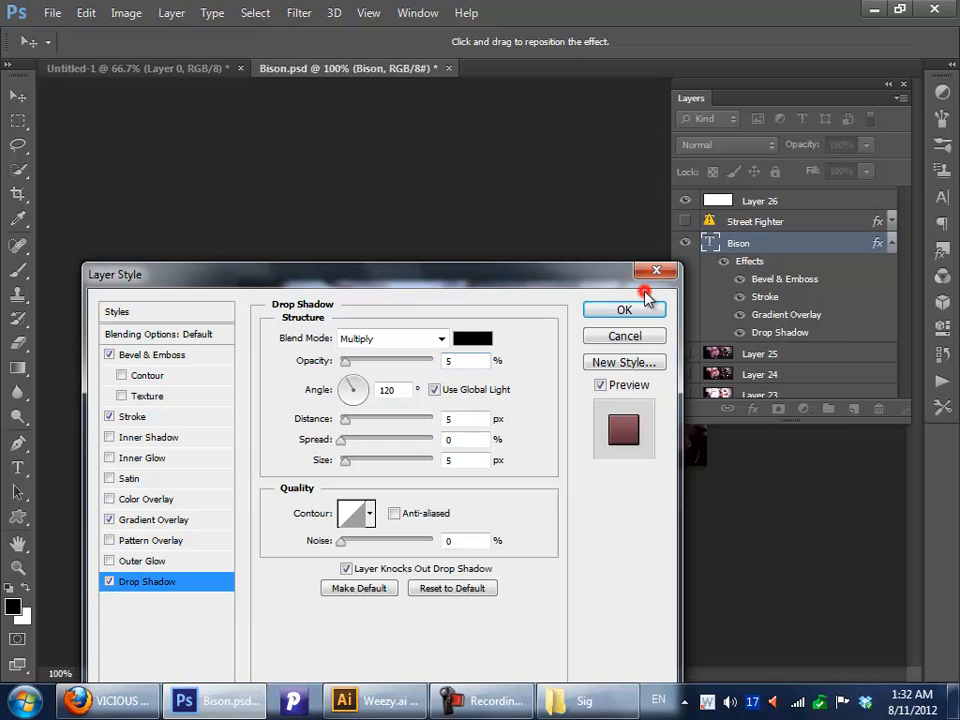
{"action": "left_click", "coordinate": [650, 314]}
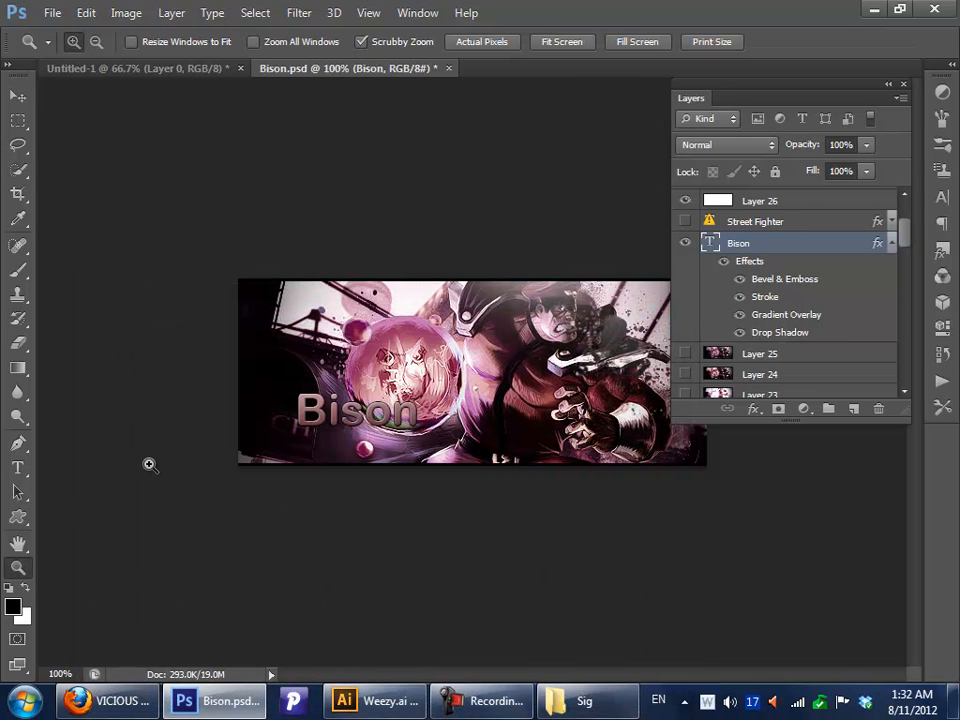
{"action": "left_click", "coordinate": [19, 97]}
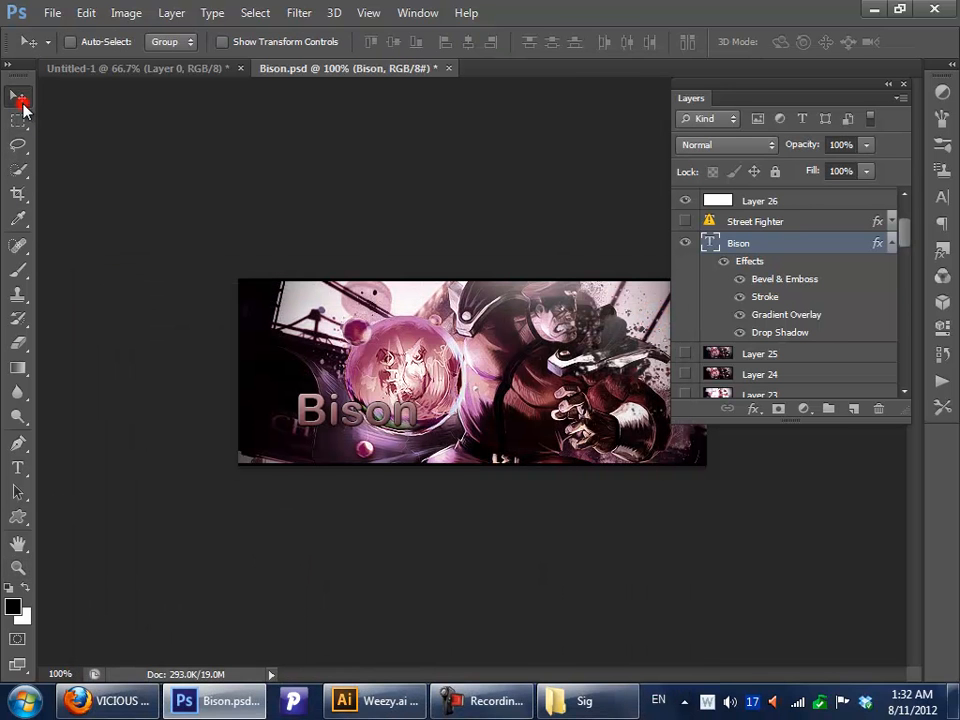
{"action": "left_click", "coordinate": [18, 567]}
{"action": "left_click_drag", "start_coordinate": [511, 355], "coordinate": [518, 390]}
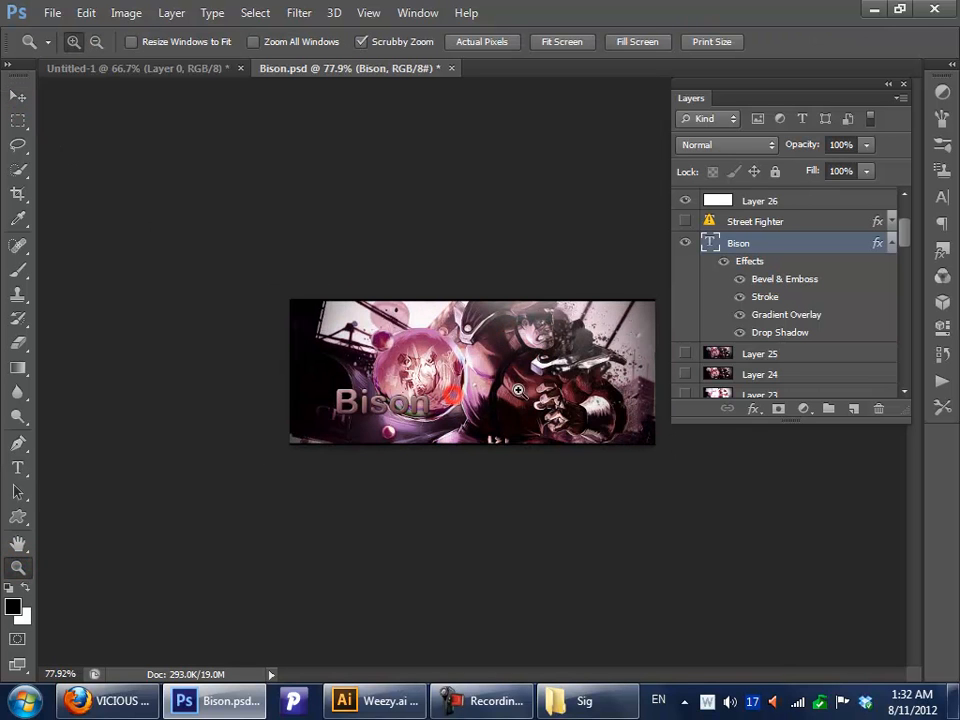
{"action": "double_click", "coordinate": [18, 567]}
{"action": "left_click", "coordinate": [17, 97]}
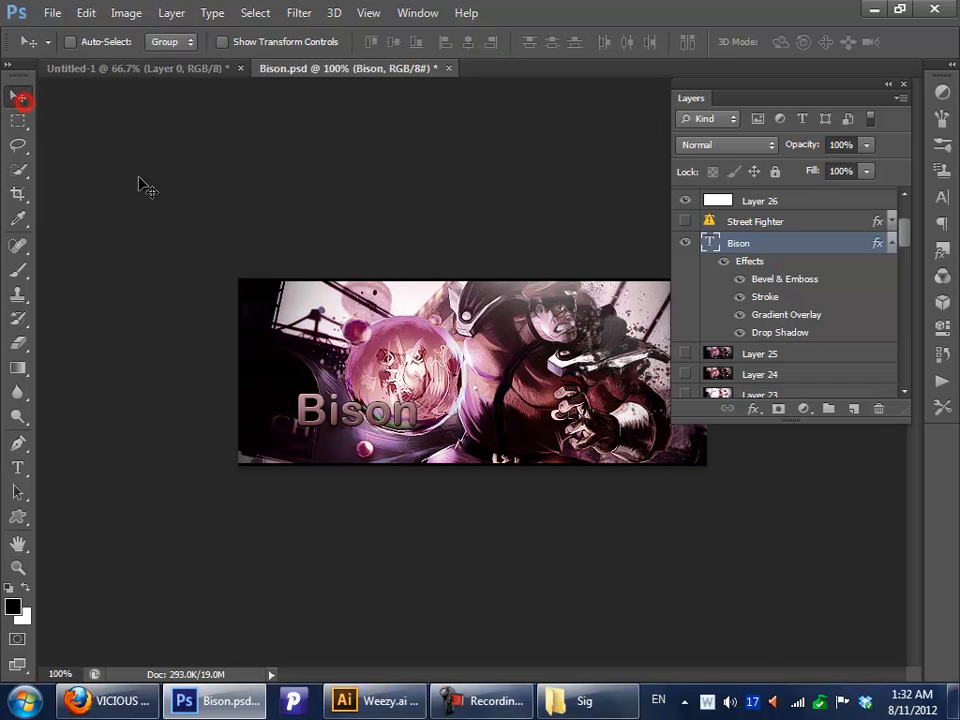
Step: Collapse the Bison layer's effects list and select the Photo Filter 1 adjustment layer
{"action": "left_click", "coordinate": [891, 245]}
{"action": "left_click_drag", "start_coordinate": [905, 236], "coordinate": [889, 405]}
{"action": "left_click", "coordinate": [829, 368]}
{"action": "left_click", "coordinate": [840, 345]}
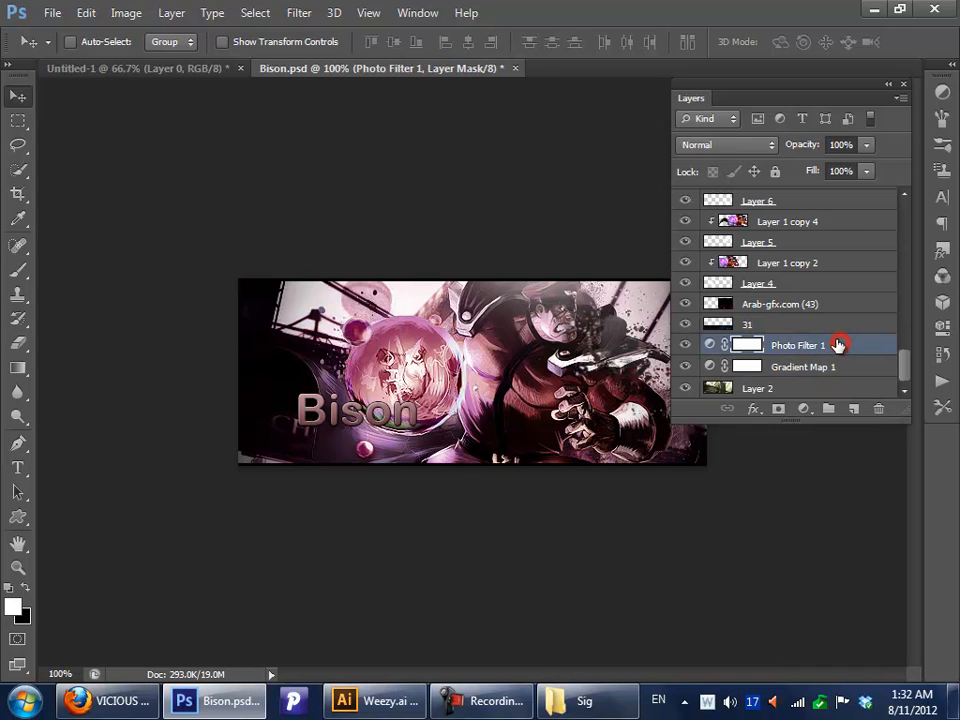
{"action": "left_click", "coordinate": [836, 343]}
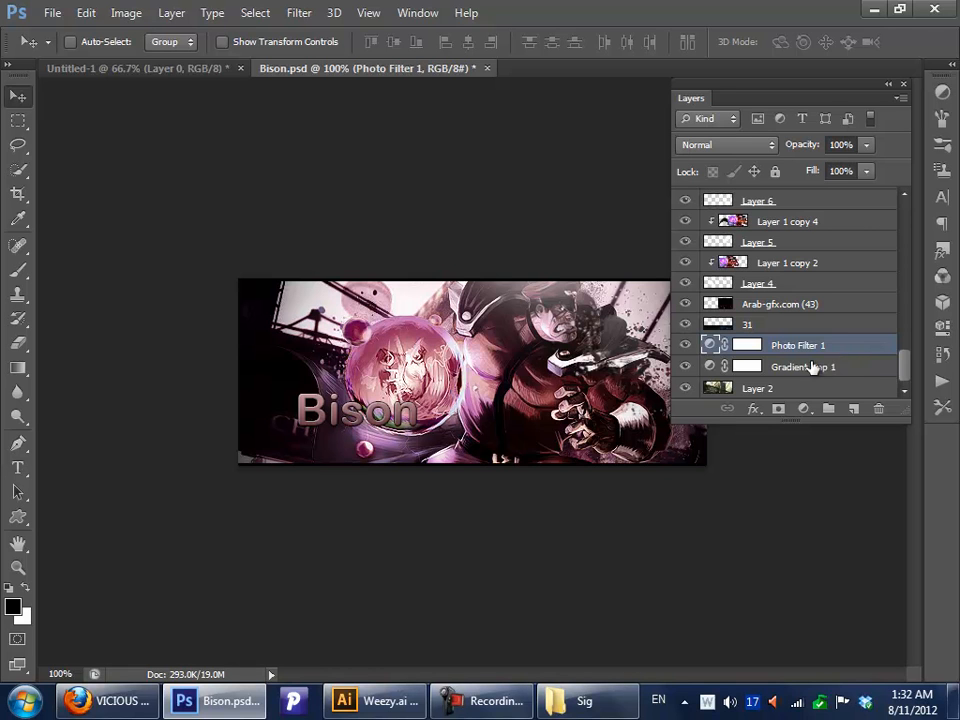
Step: Show the Street Fighter text layer below Hue/Saturation 1 and open its Stroke settings
{"action": "left_click_drag", "start_coordinate": [899, 368], "coordinate": [847, 244]}
{"action": "left_click", "coordinate": [685, 361]}
{"action": "left_click", "coordinate": [708, 361]}
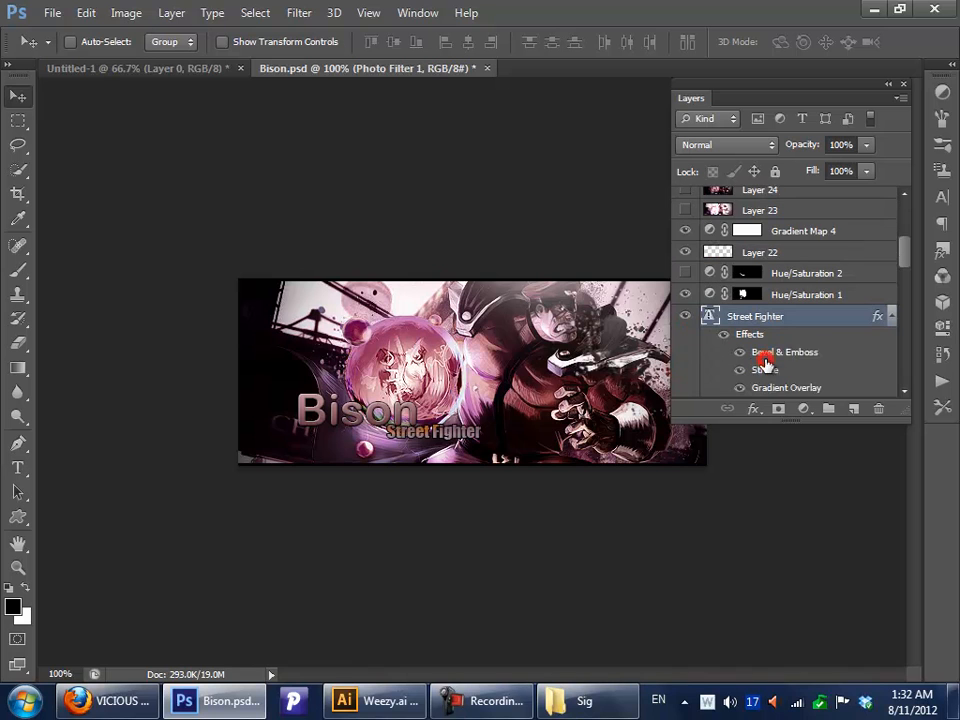
{"action": "double_click", "coordinate": [792, 369]}
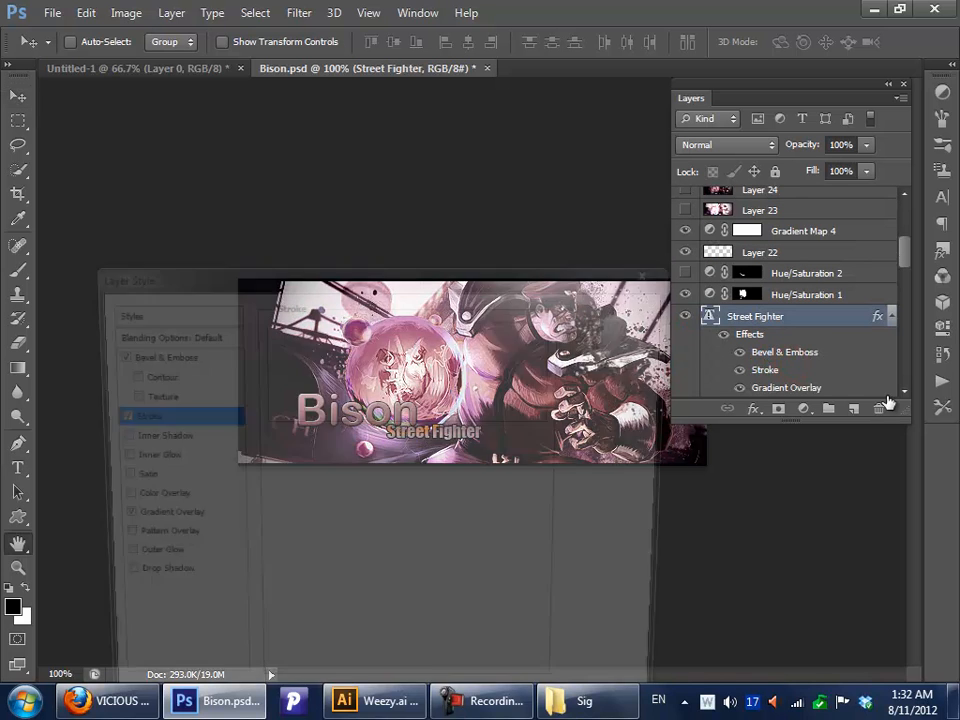
Step: Enable Texture, Contour, Inner Shadow, Inner Glow, Satin, Color Overlay, Pattern Overlay, Outer Glow and Drop Shadow on the Street Fighter text and apply the style
{"action": "left_click", "coordinate": [121, 396]}
{"action": "left_click", "coordinate": [121, 375]}
{"action": "left_click", "coordinate": [109, 437]}
{"action": "left_click", "coordinate": [109, 458]}
{"action": "left_click", "coordinate": [110, 478]}
{"action": "left_click", "coordinate": [110, 499]}
{"action": "left_click", "coordinate": [110, 540]}
{"action": "left_click", "coordinate": [110, 561]}
{"action": "left_click", "coordinate": [109, 581]}
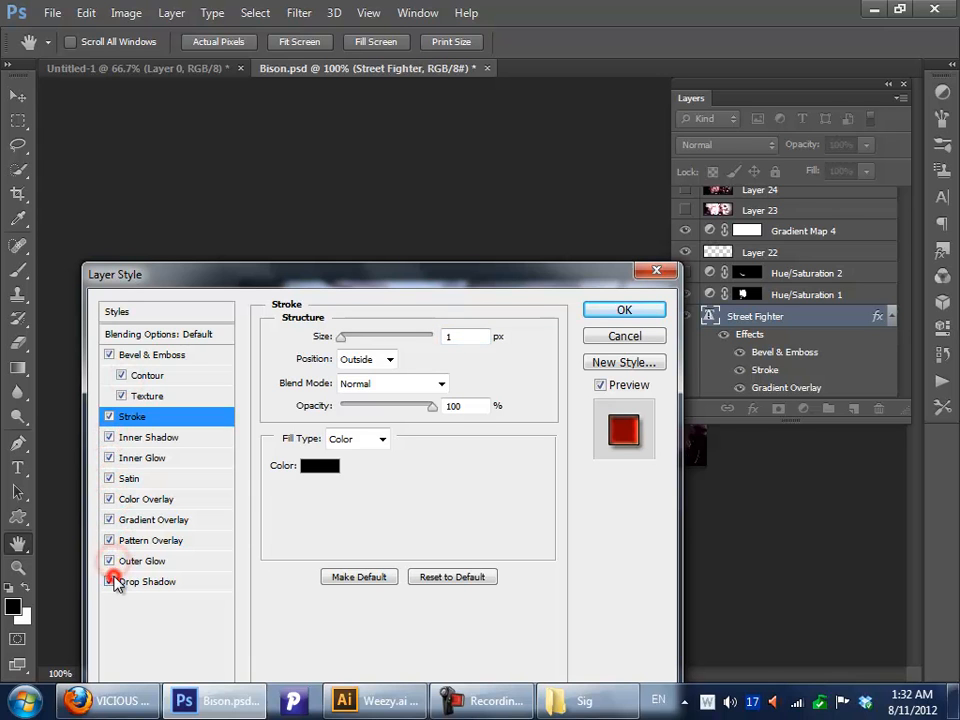
{"action": "left_click_drag", "start_coordinate": [444, 293], "coordinate": [443, 443]}
{"action": "left_click_drag", "start_coordinate": [450, 505], "coordinate": [497, 491]}
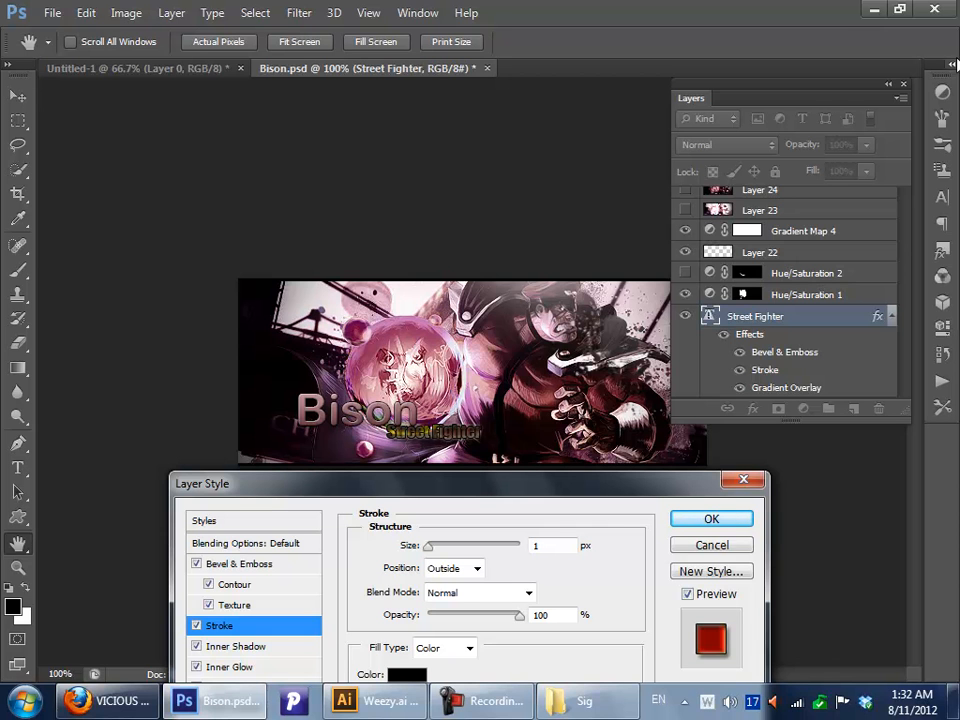
{"action": "left_click_drag", "start_coordinate": [566, 488], "coordinate": [417, 535]}
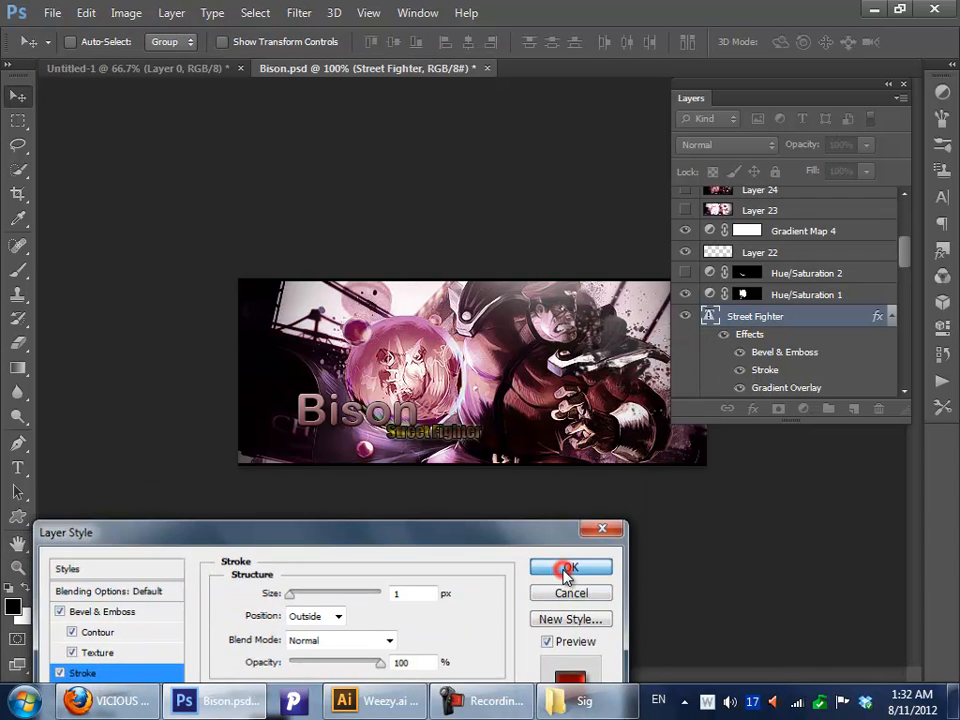
{"action": "left_click", "coordinate": [566, 568]}
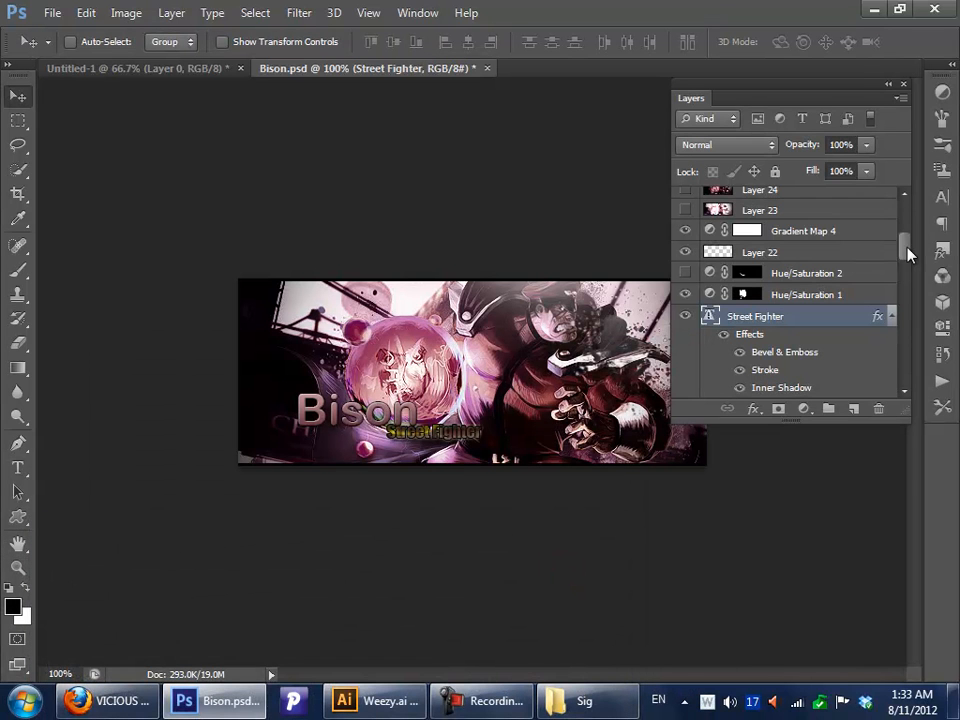
Step: Hide the Street Fighter text layer and close Bison.psd without saving the changes
{"action": "left_click", "coordinate": [688, 315]}
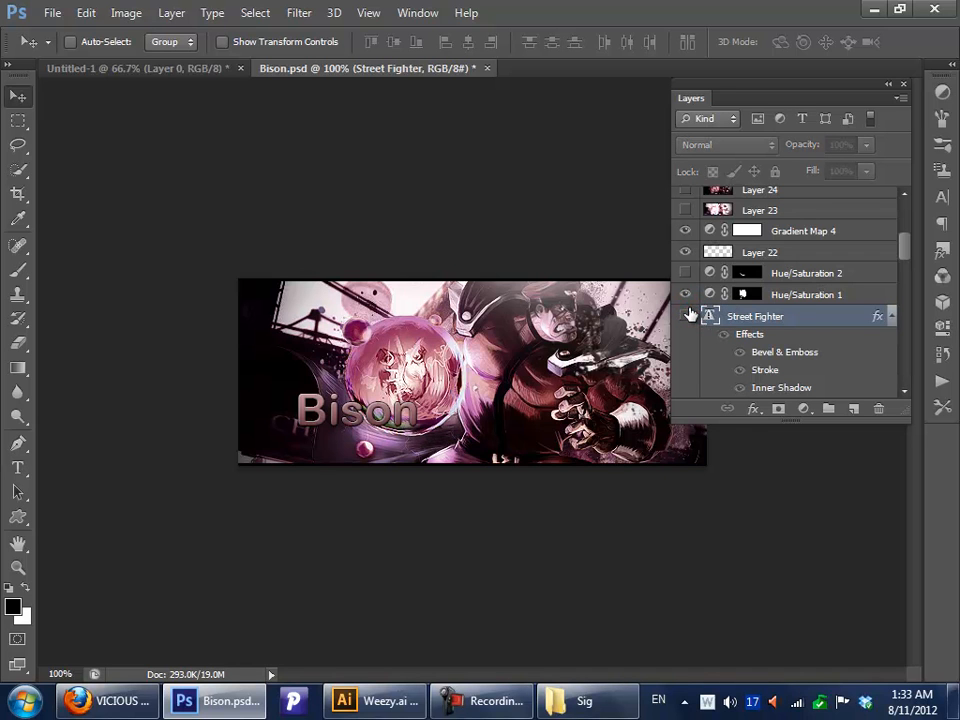
{"action": "left_click", "coordinate": [487, 68]}
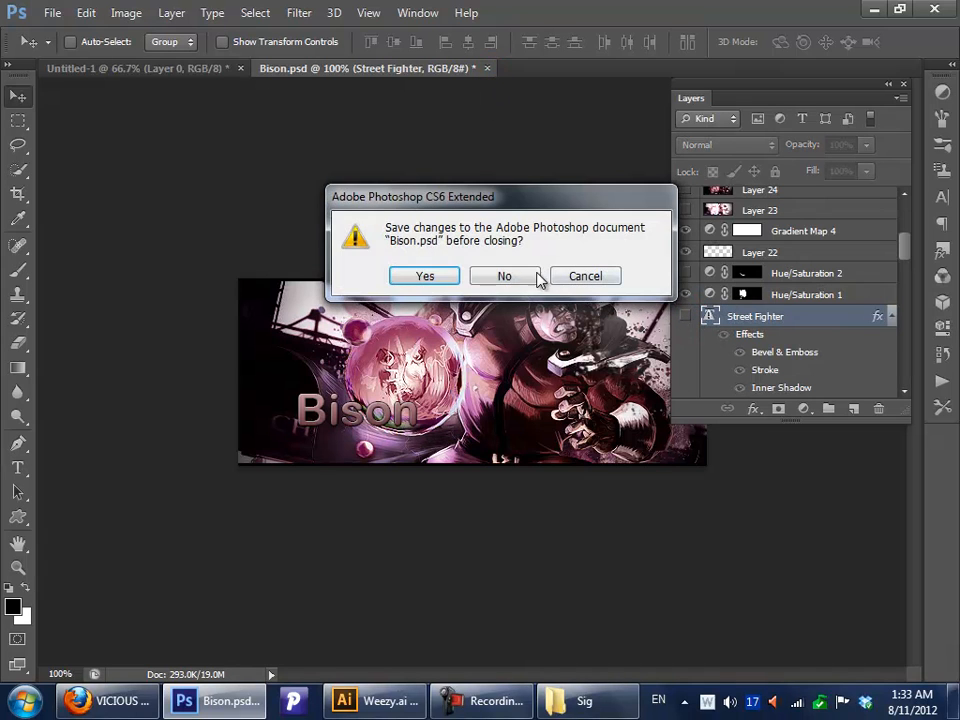
{"action": "left_click", "coordinate": [527, 276]}
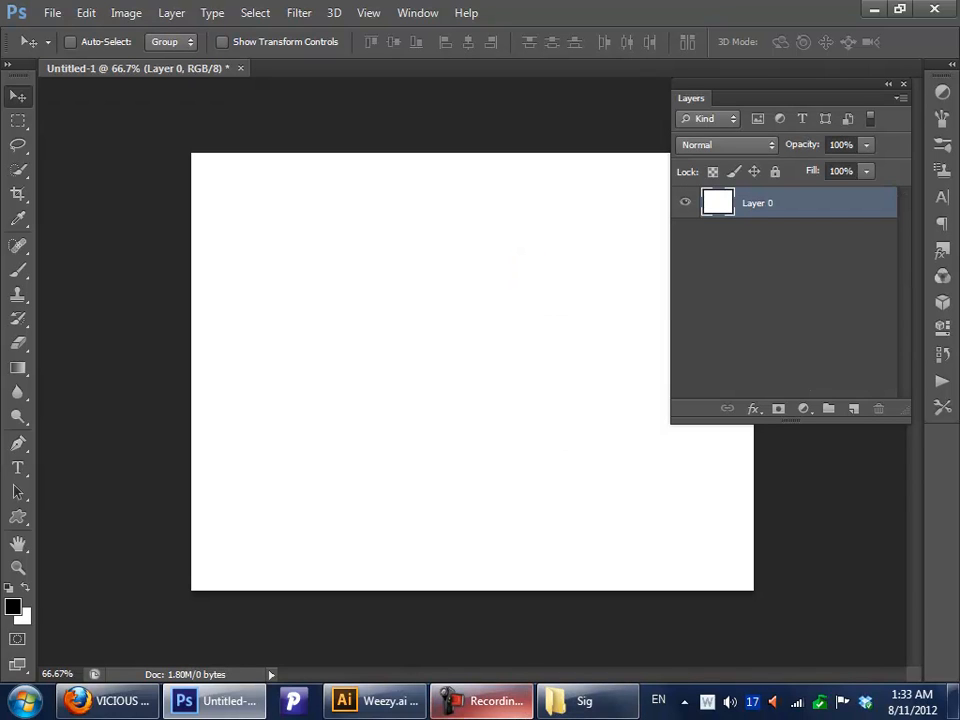
{"action": "left_click", "coordinate": [940, 92]}
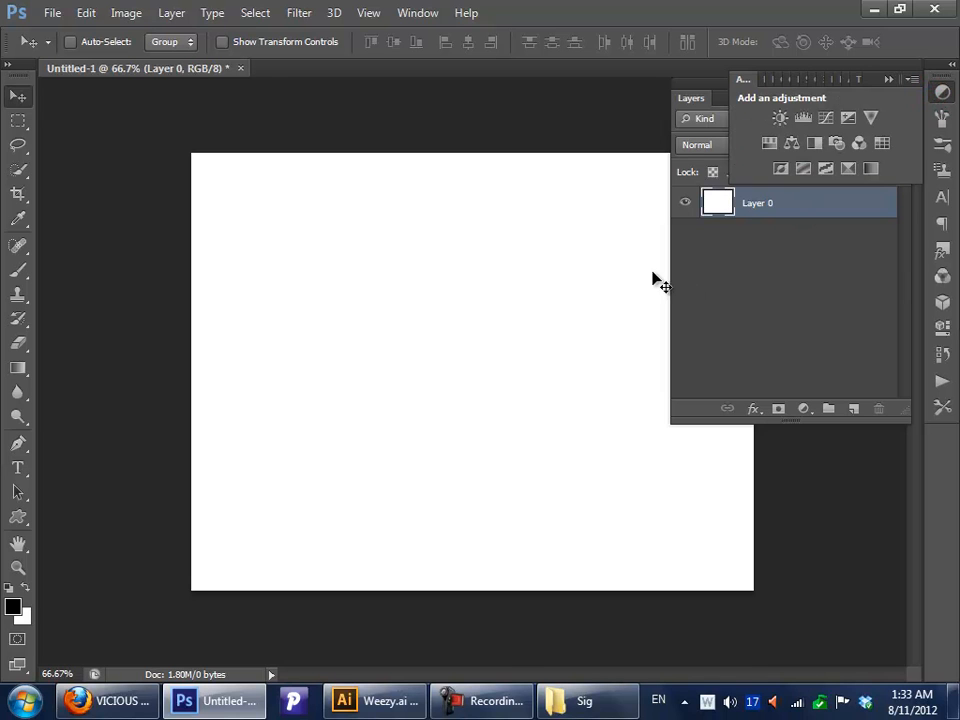
{"action": "left_click", "coordinate": [890, 80]}
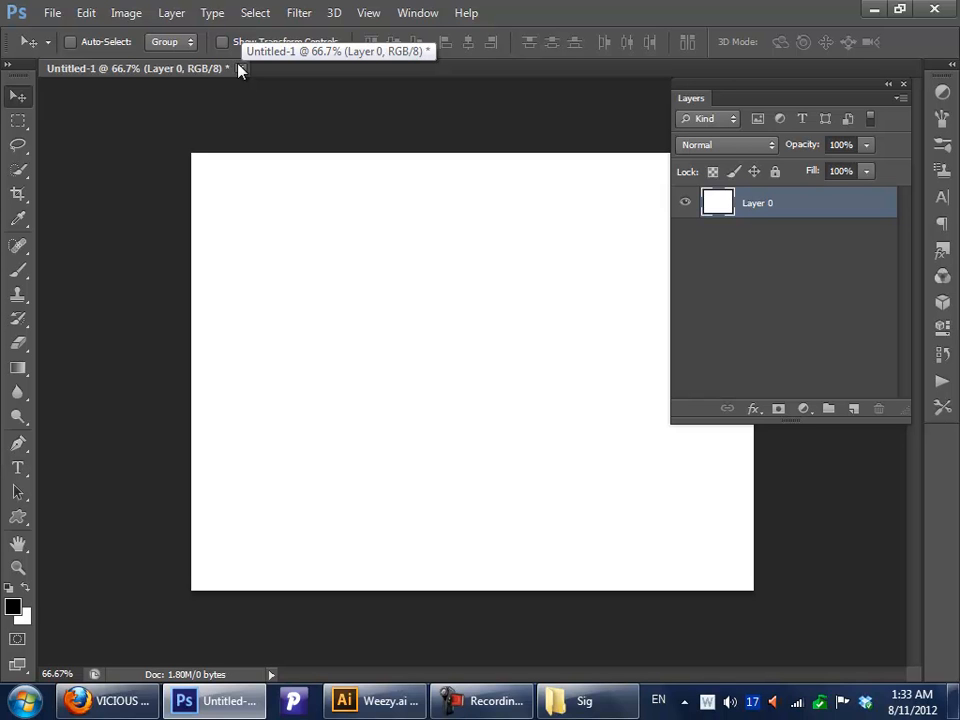
{"action": "left_click", "coordinate": [530, 712]}
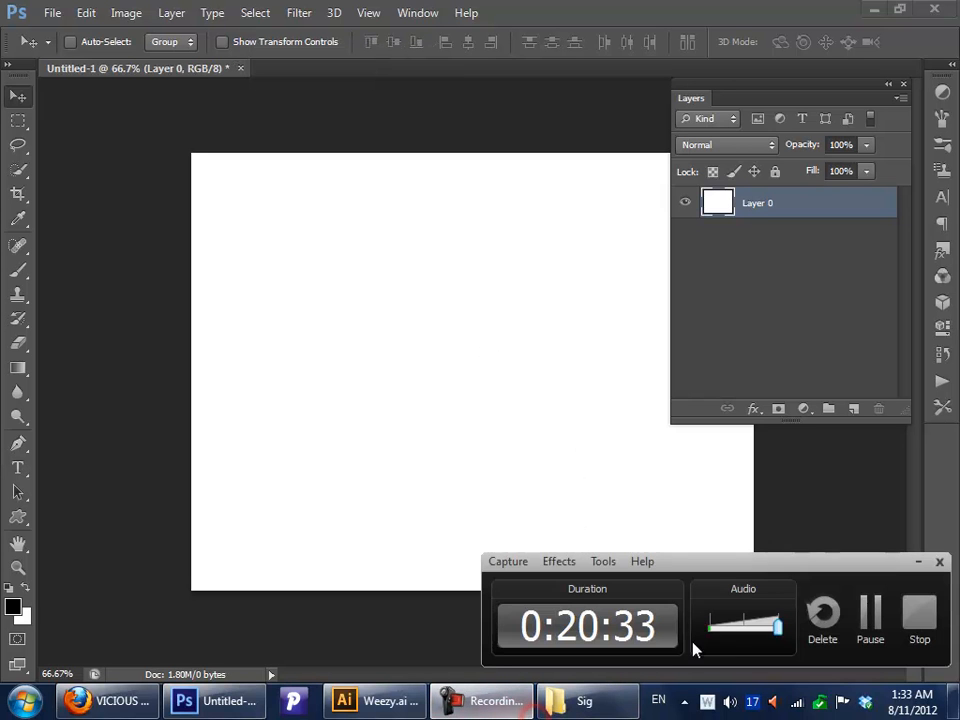
{"action": "left_click", "coordinate": [934, 642]}
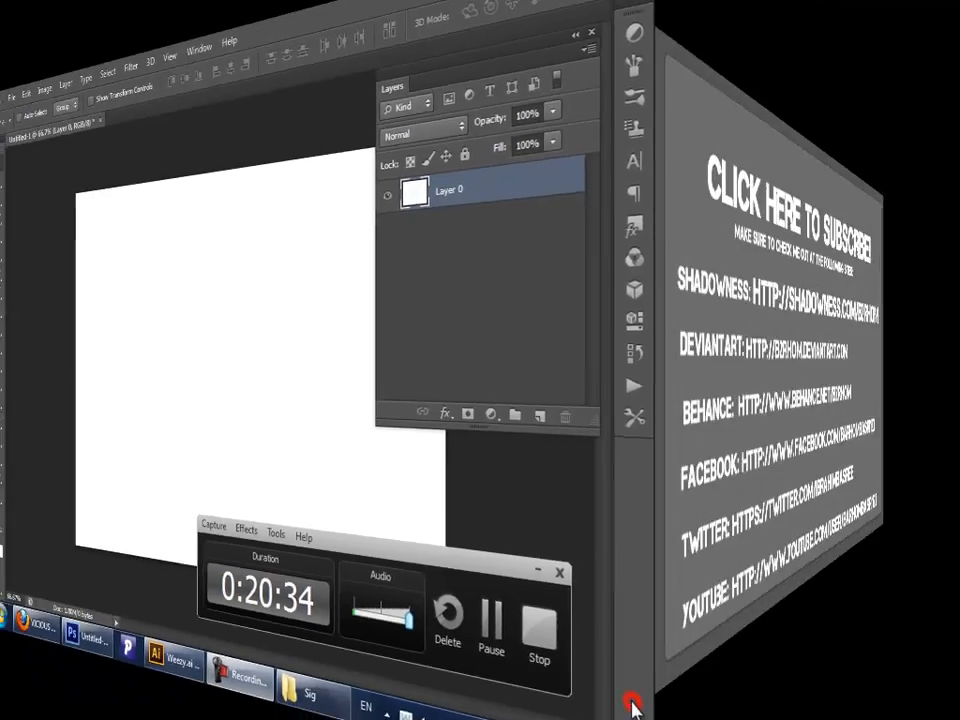